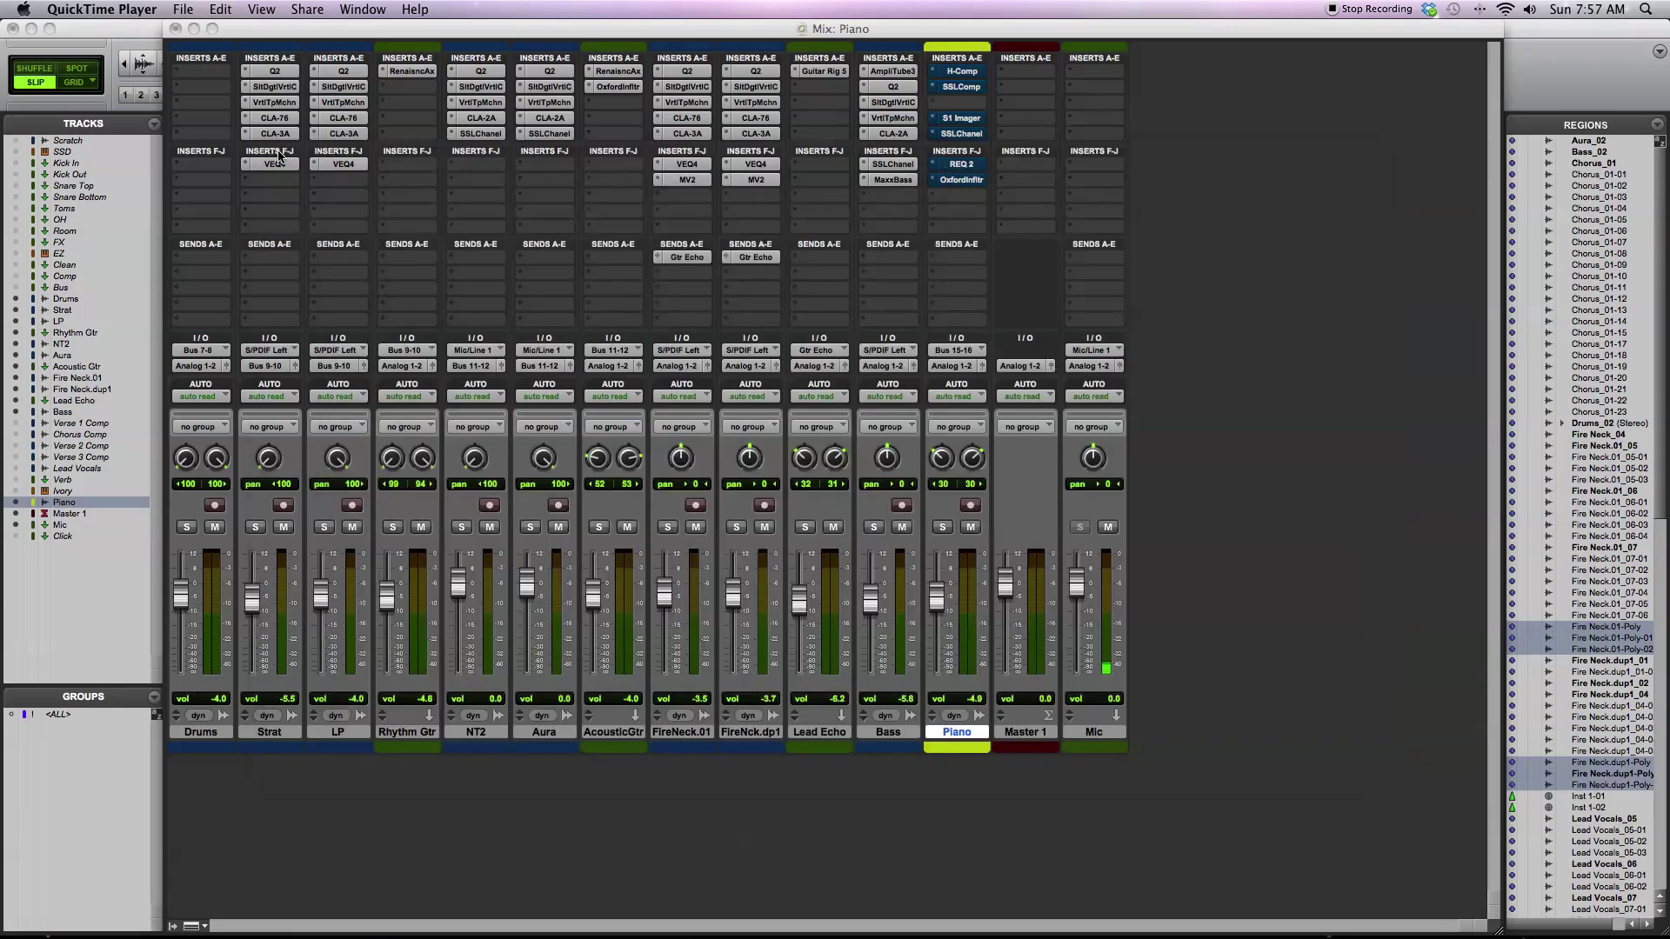
- Open the H-Comp compressor inserted on the Piano track and move its window clear of the track's channel strip inserts
{"action": "left_click", "coordinate": [279, 149]}
{"action": "left_click", "coordinate": [968, 737]}
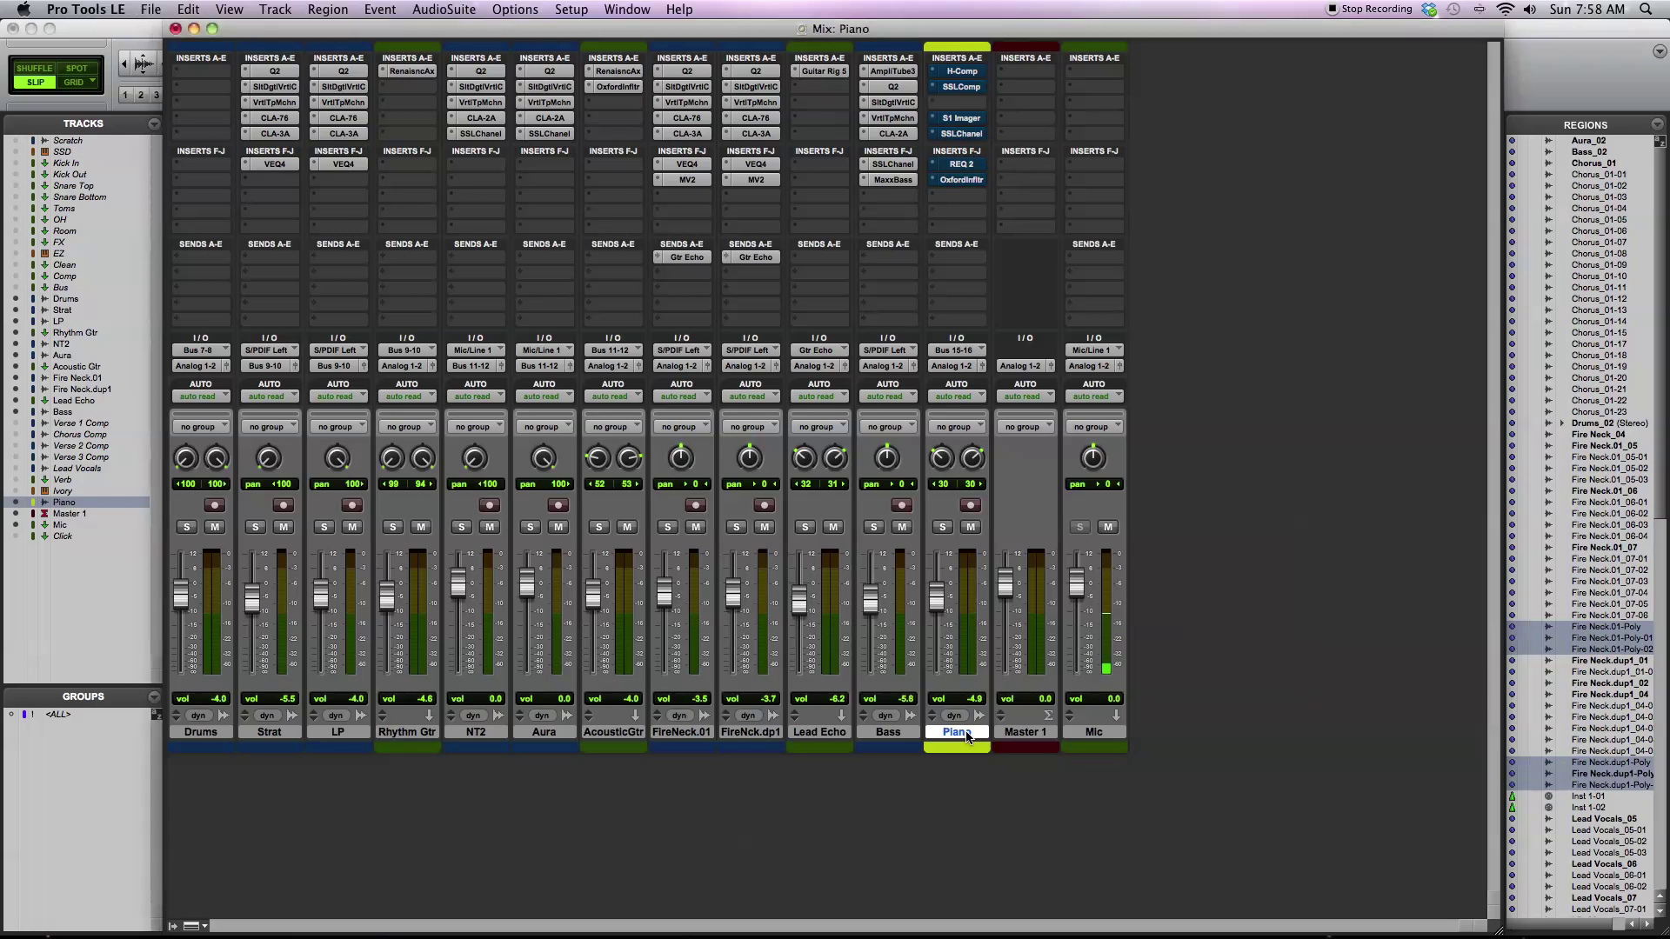
{"action": "key", "text": "space"}
{"action": "left_click", "coordinate": [970, 76]}
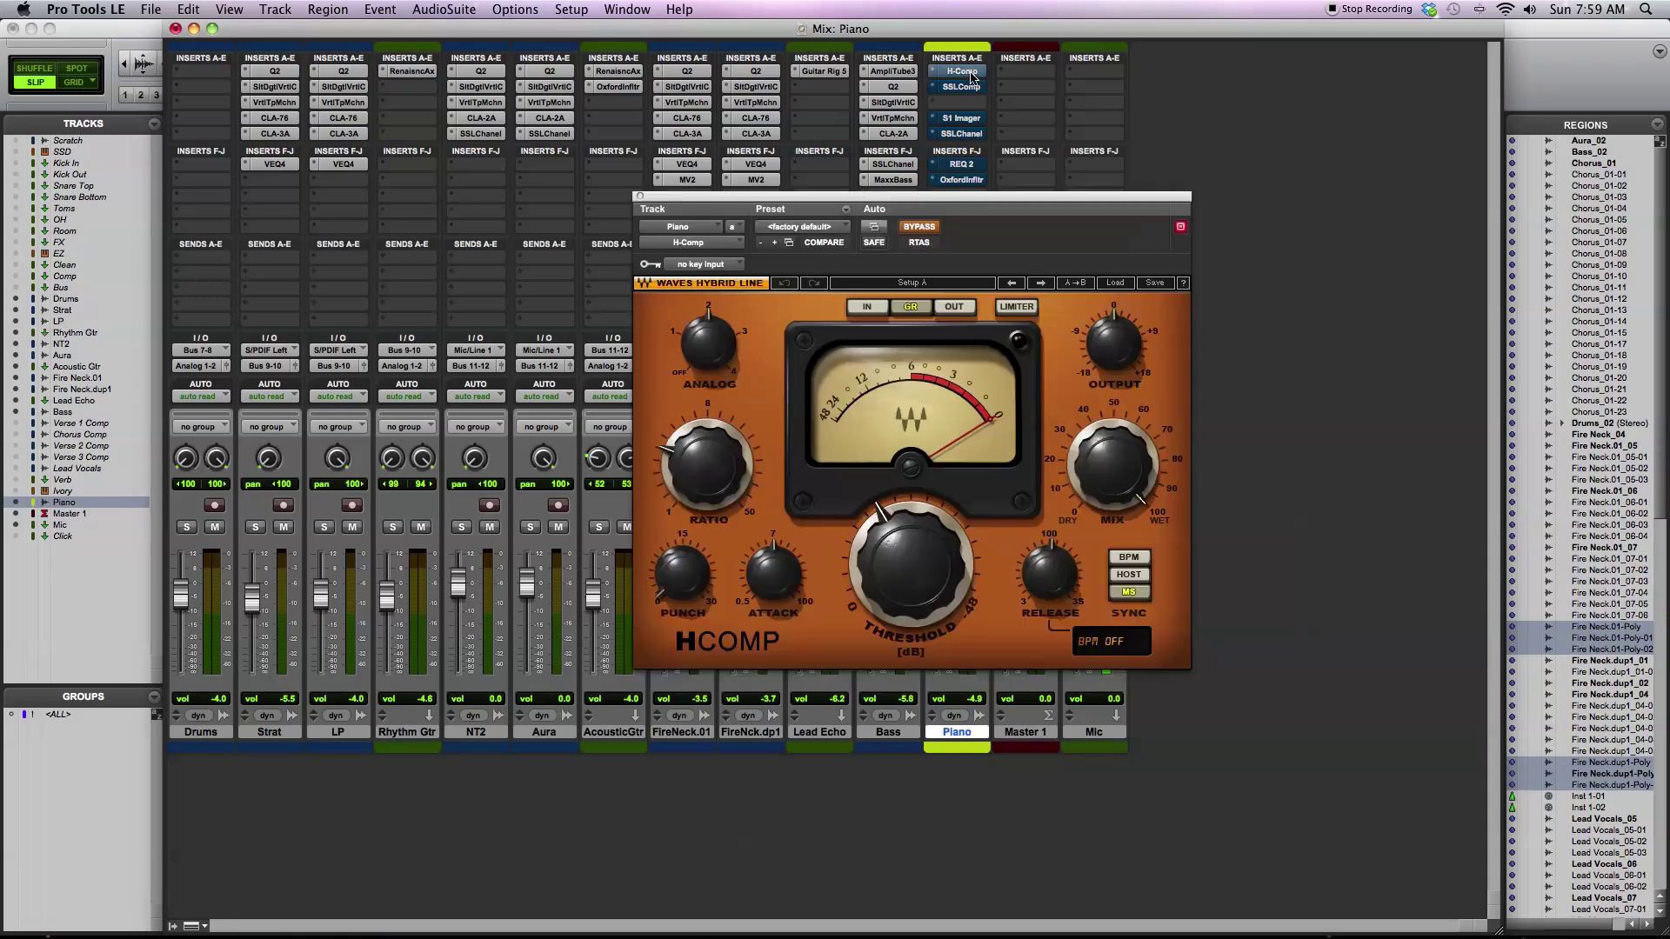
{"action": "left_click_drag", "start_coordinate": [948, 206], "coordinate": [819, 244]}
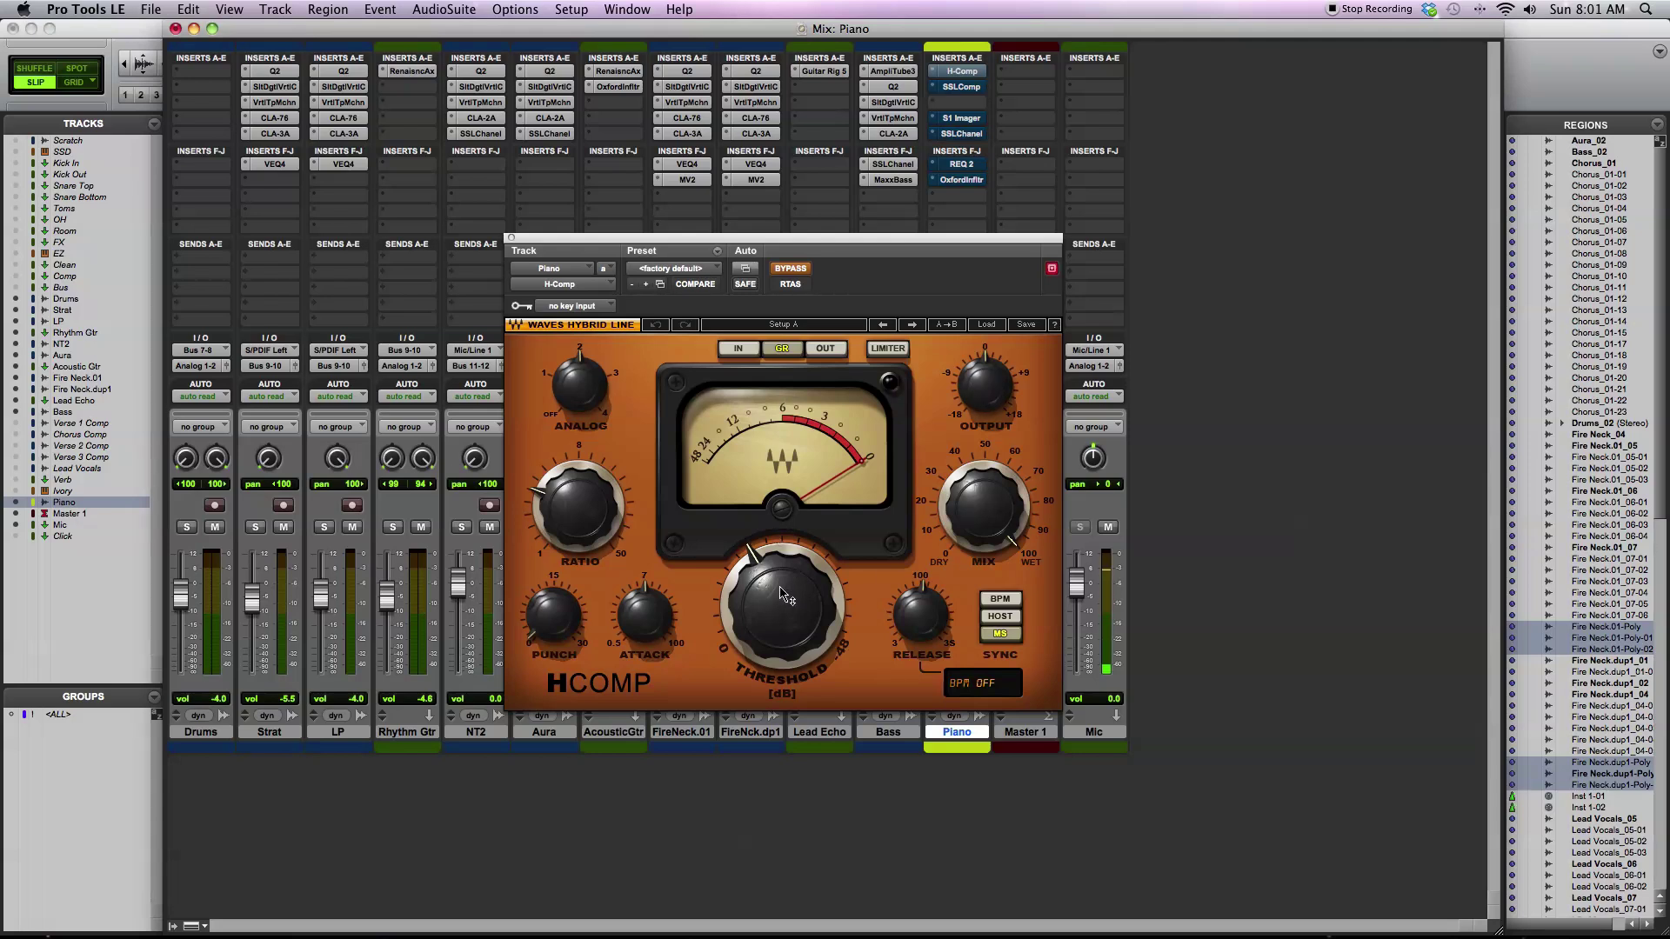
- Nudge the H-Comp ratio and try resetting and raising its attack time
{"action": "mouse_move", "coordinate": [591, 519]}
{"action": "left_mouse_down"}
{"action": "mouse_move", "coordinate": [591, 469]}
{"action": "mouse_move", "coordinate": [565, 511]}
{"action": "left_mouse_up"}
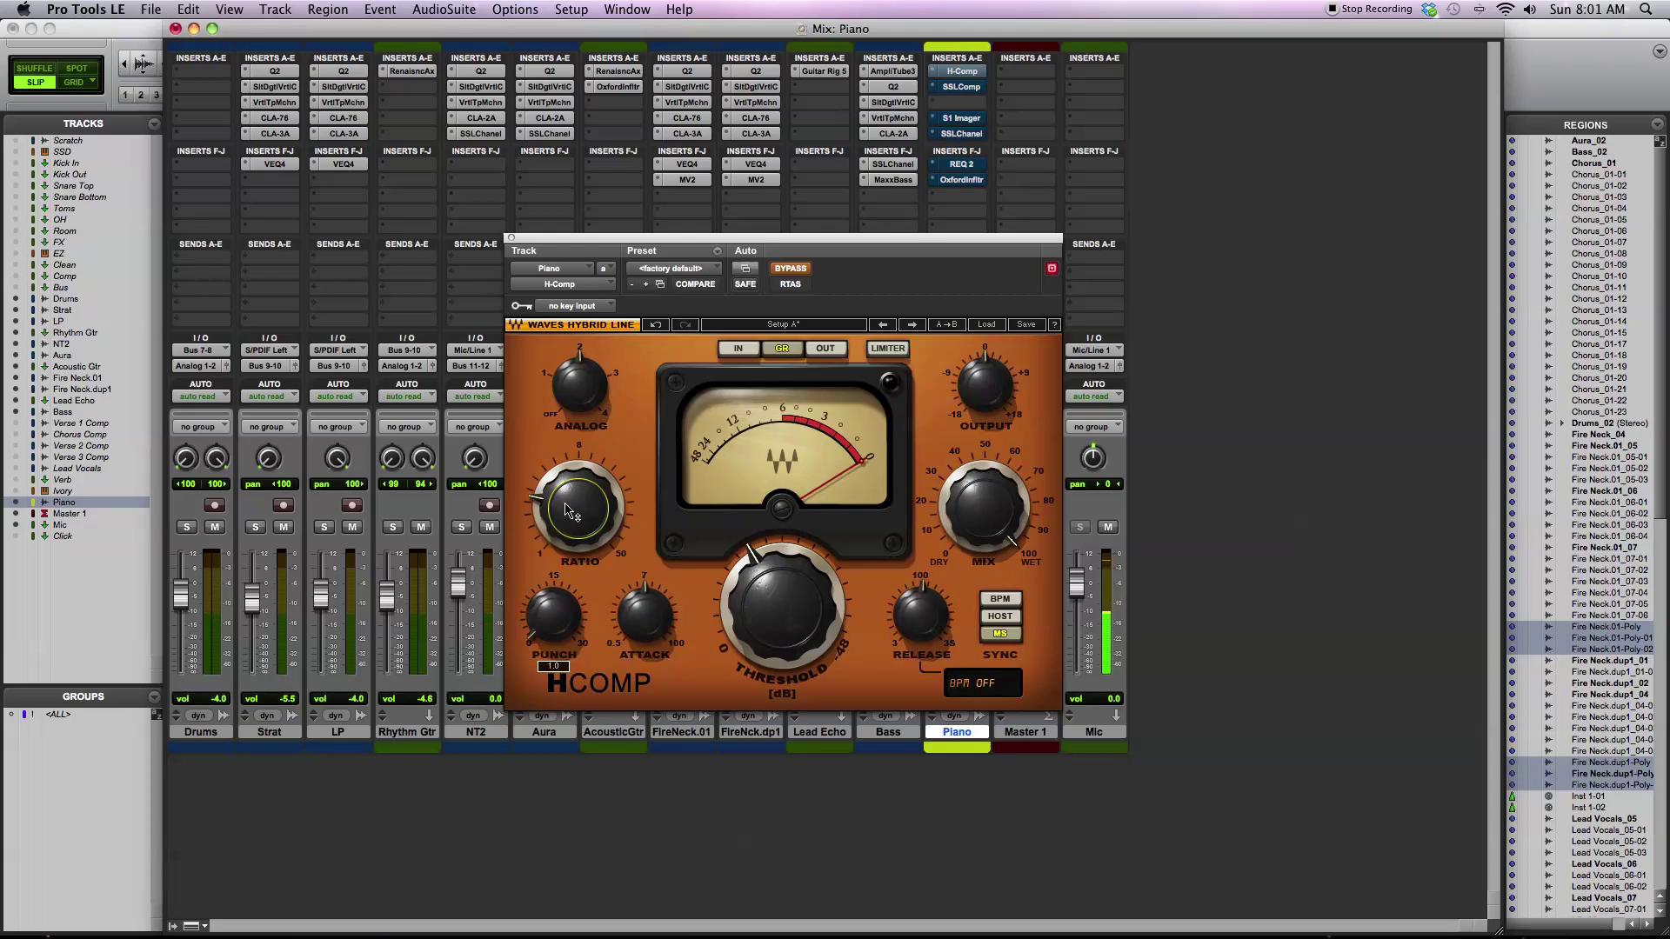
{"action": "mouse_move", "coordinate": [574, 515]}
{"action": "mouse_move", "coordinate": [780, 600]}
{"action": "mouse_move", "coordinate": [676, 637]}
{"action": "left_click", "coordinate": [656, 619], "text": "alt"}
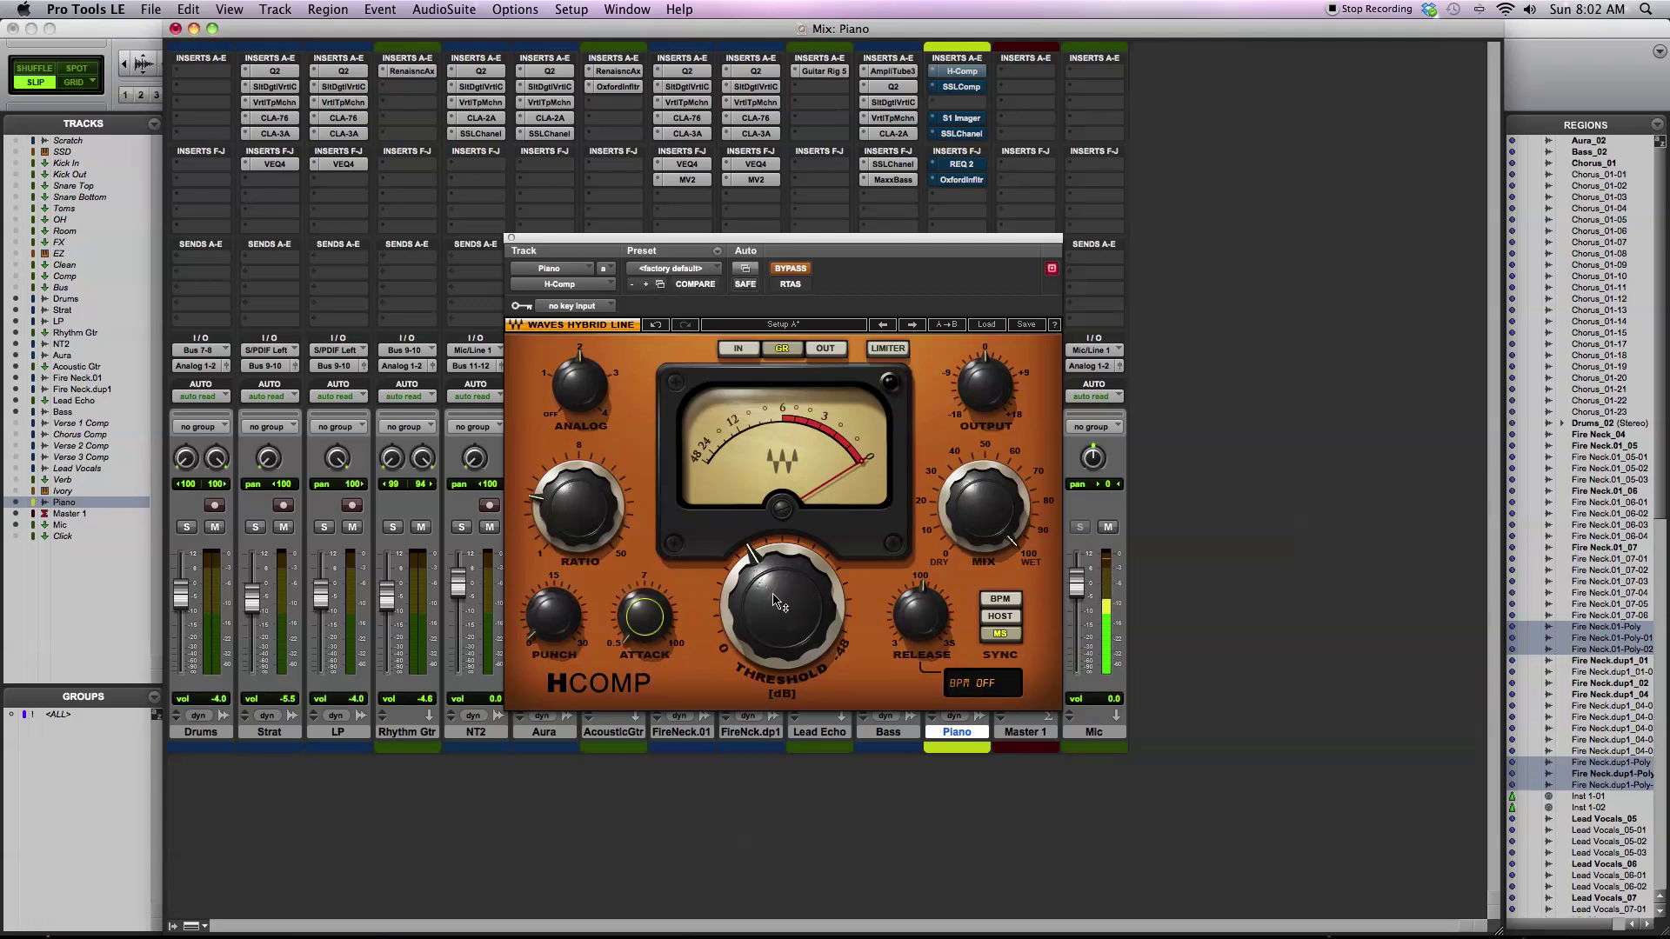
{"action": "mouse_move", "coordinate": [636, 626]}
{"action": "left_click_drag", "start_coordinate": [654, 624], "coordinate": [654, 576]}
{"action": "left_click", "coordinate": [641, 616], "text": "alt"}
{"action": "left_click_drag", "start_coordinate": [669, 619], "coordinate": [670, 583]}
- Raise the H-Comp compression ratio and set the attack to its fastest value, 0.50
{"action": "mouse_move", "coordinate": [816, 598]}
{"action": "mouse_move", "coordinate": [640, 610]}
{"action": "left_click_drag", "start_coordinate": [577, 506], "coordinate": [578, 471]}
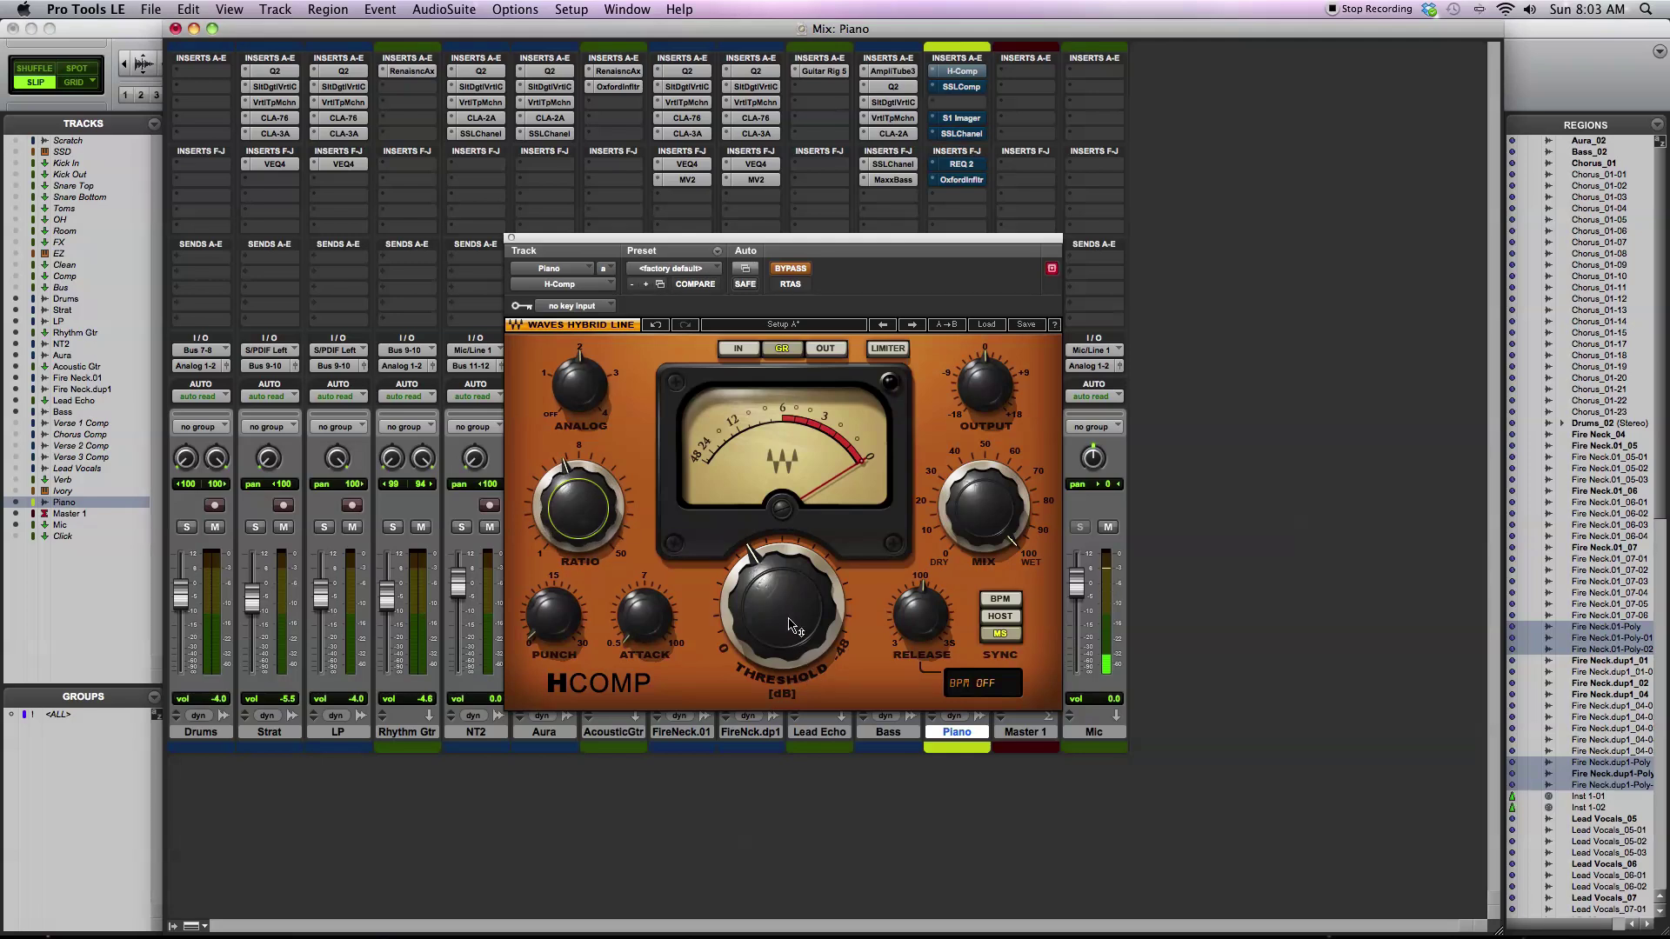
{"action": "mouse_move", "coordinate": [793, 625]}
{"action": "mouse_move", "coordinate": [644, 635]}
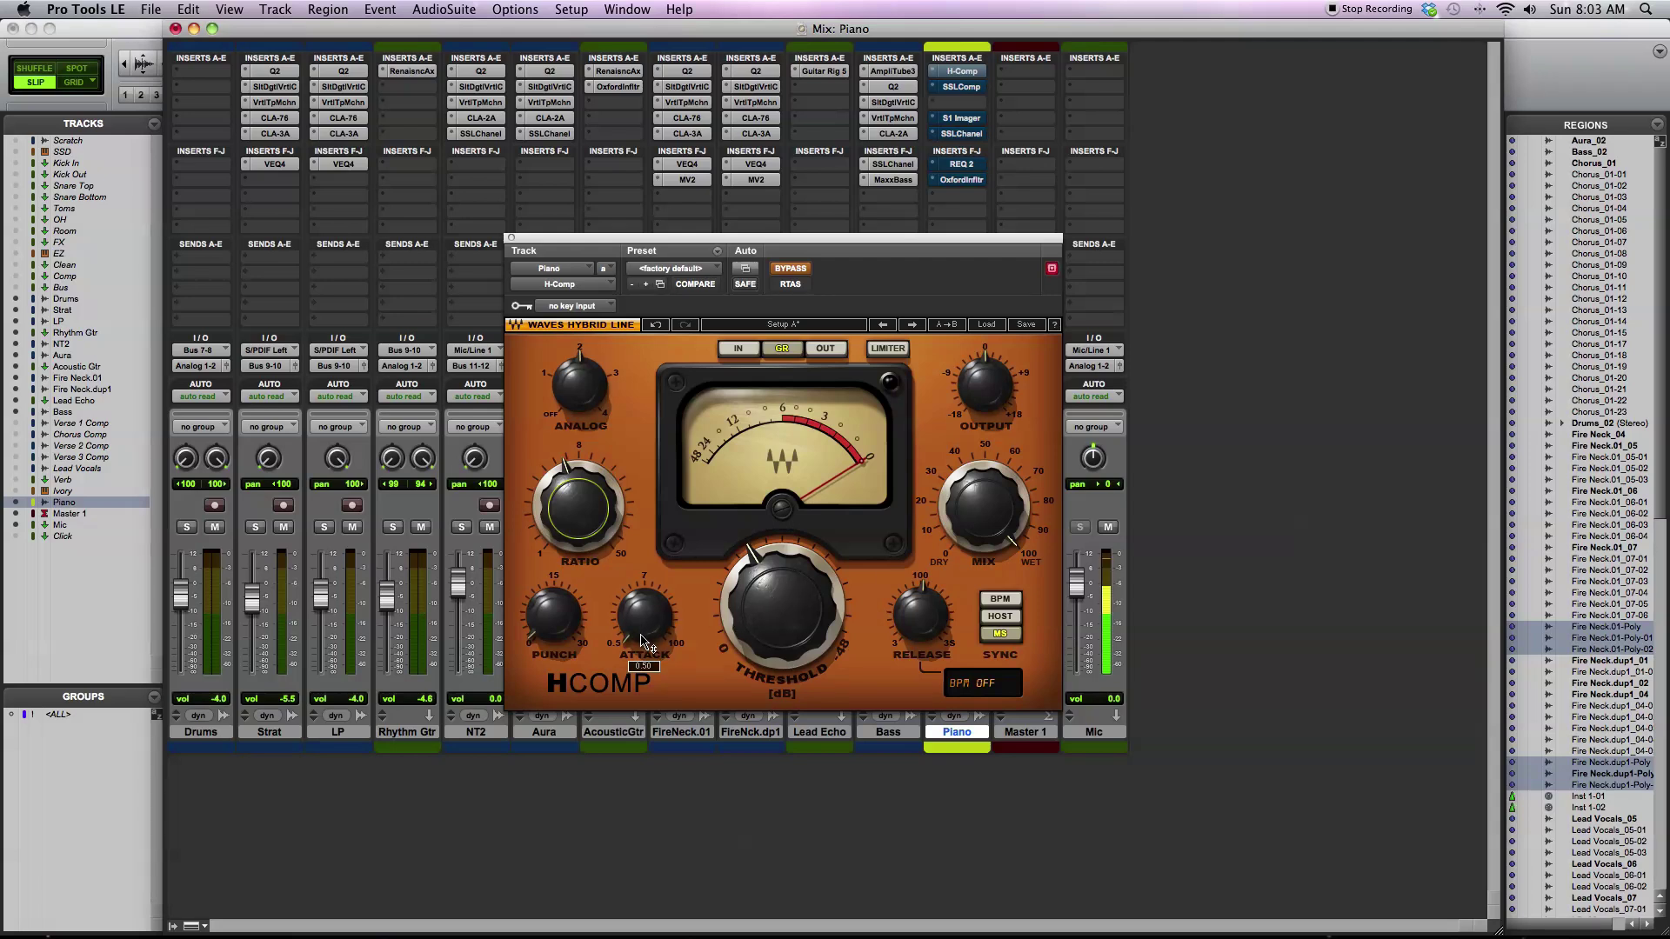
{"action": "mouse_move", "coordinate": [644, 639]}
{"action": "left_mouse_down"}
{"action": "mouse_move", "coordinate": [644, 600]}
{"action": "mouse_move", "coordinate": [647, 647]}
{"action": "left_mouse_up"}
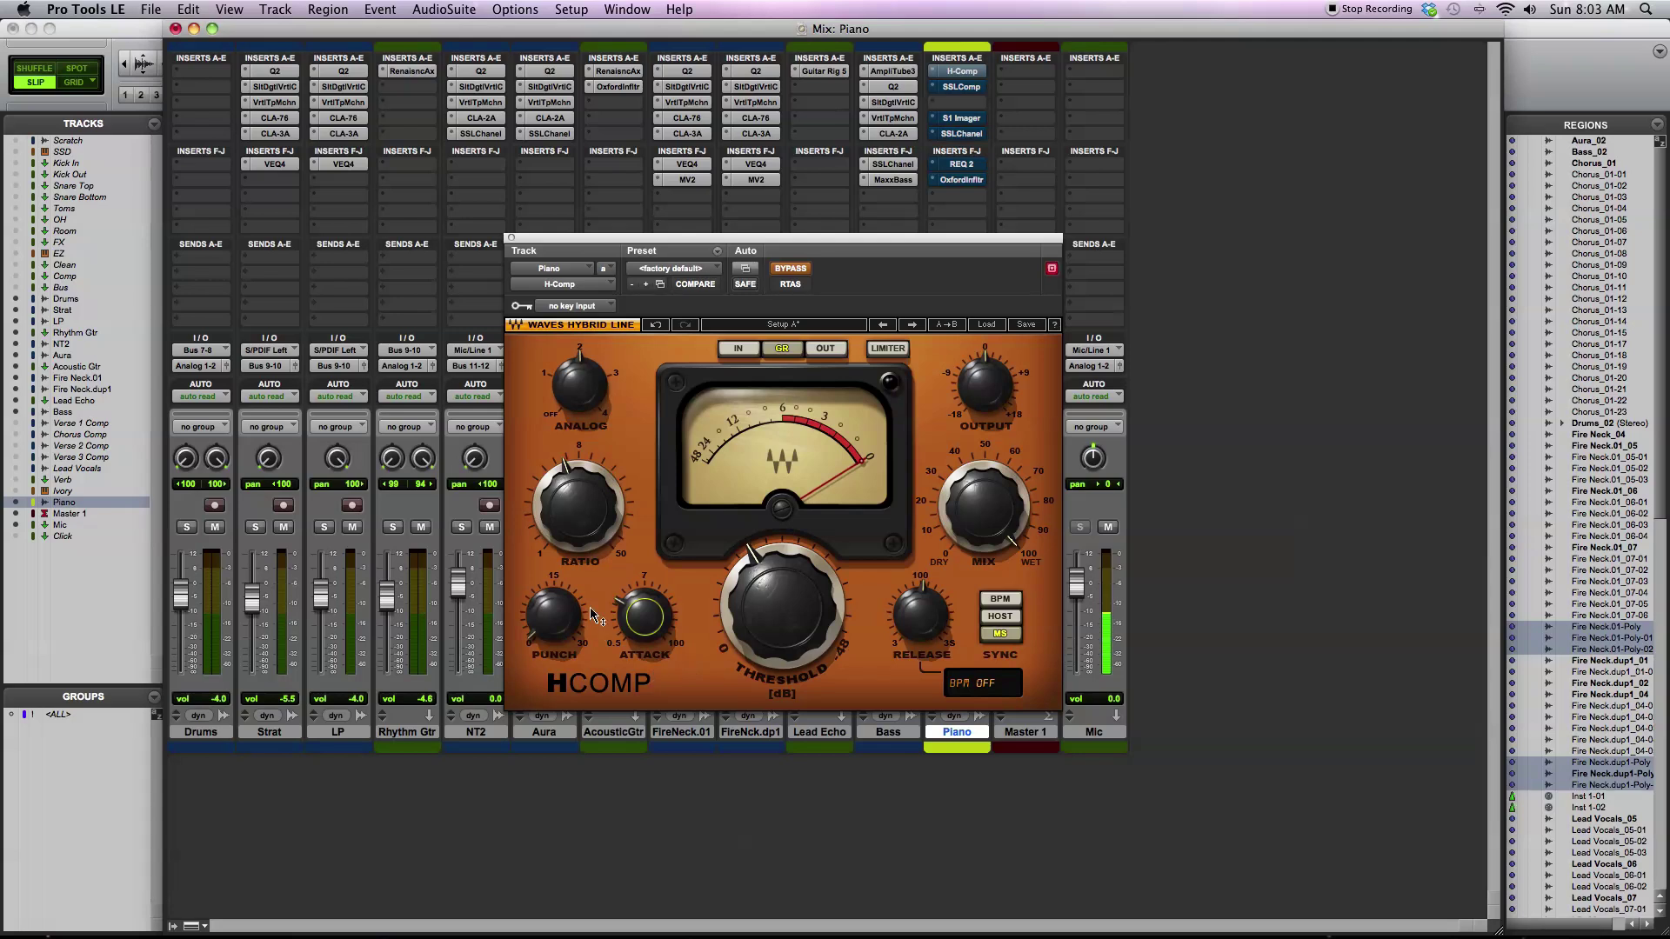
{"action": "left_click", "coordinate": [640, 625]}
{"action": "mouse_move", "coordinate": [632, 630]}
{"action": "left_click_drag", "start_coordinate": [638, 628], "coordinate": [637, 643]}
- Solo the Piano track and take H-Comp out of bypass with its threshold at -15.2
{"action": "left_click_drag", "start_coordinate": [929, 251], "coordinate": [792, 248]}
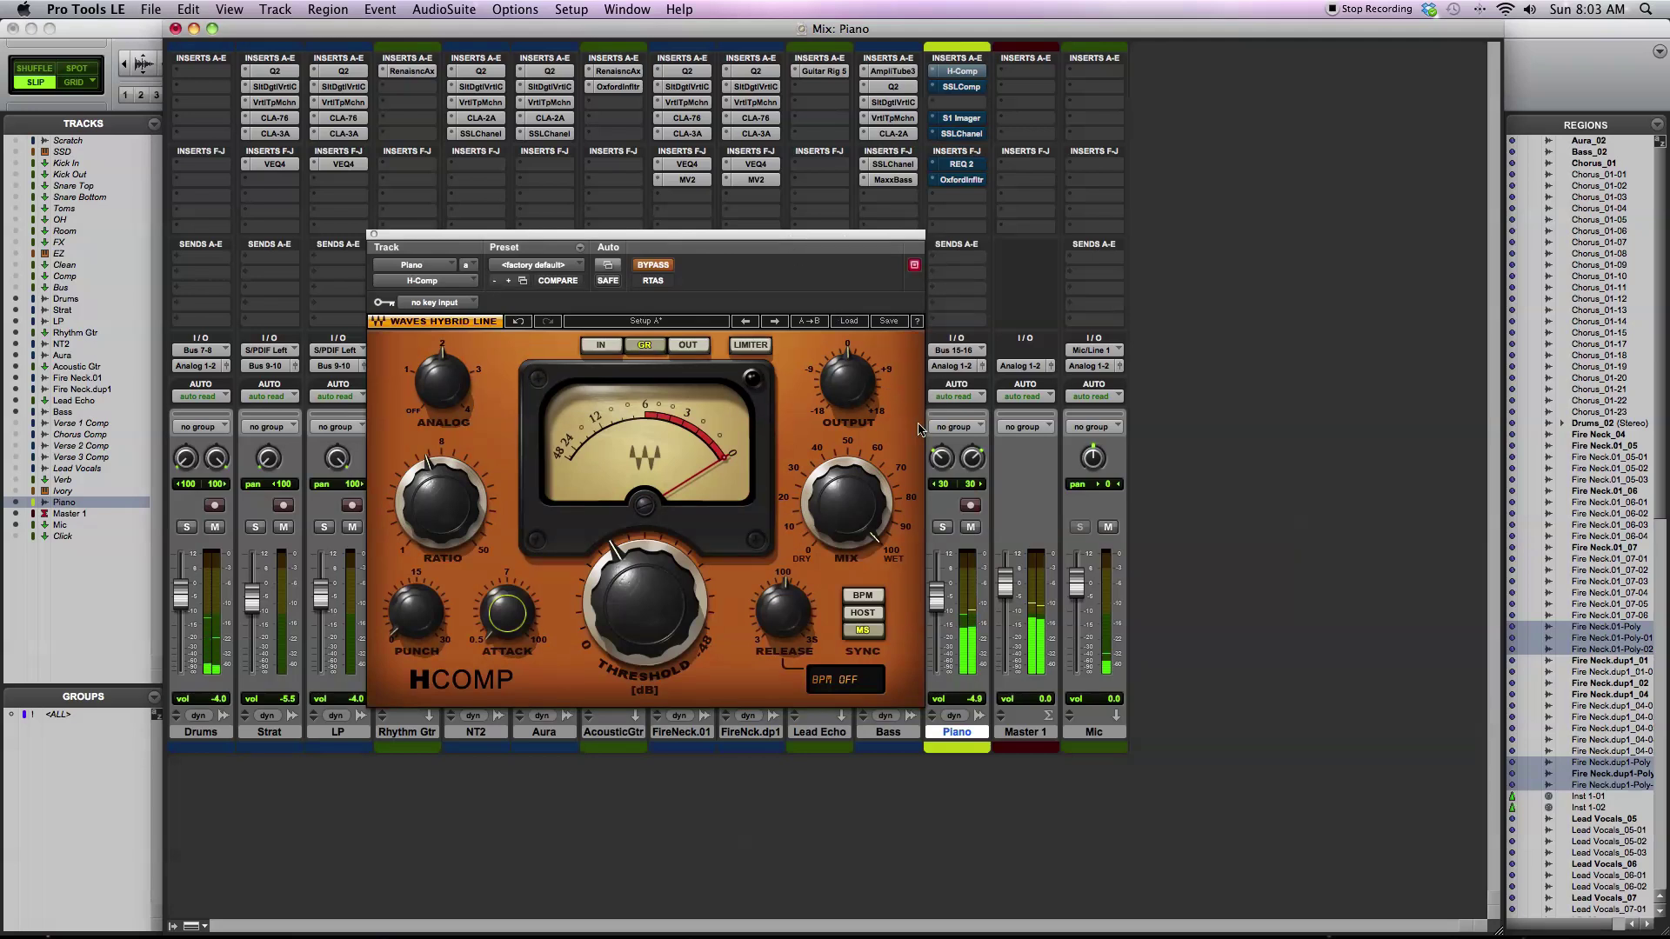
{"action": "left_click", "coordinate": [942, 527]}
{"action": "left_click_drag", "start_coordinate": [644, 601], "coordinate": [644, 585]}
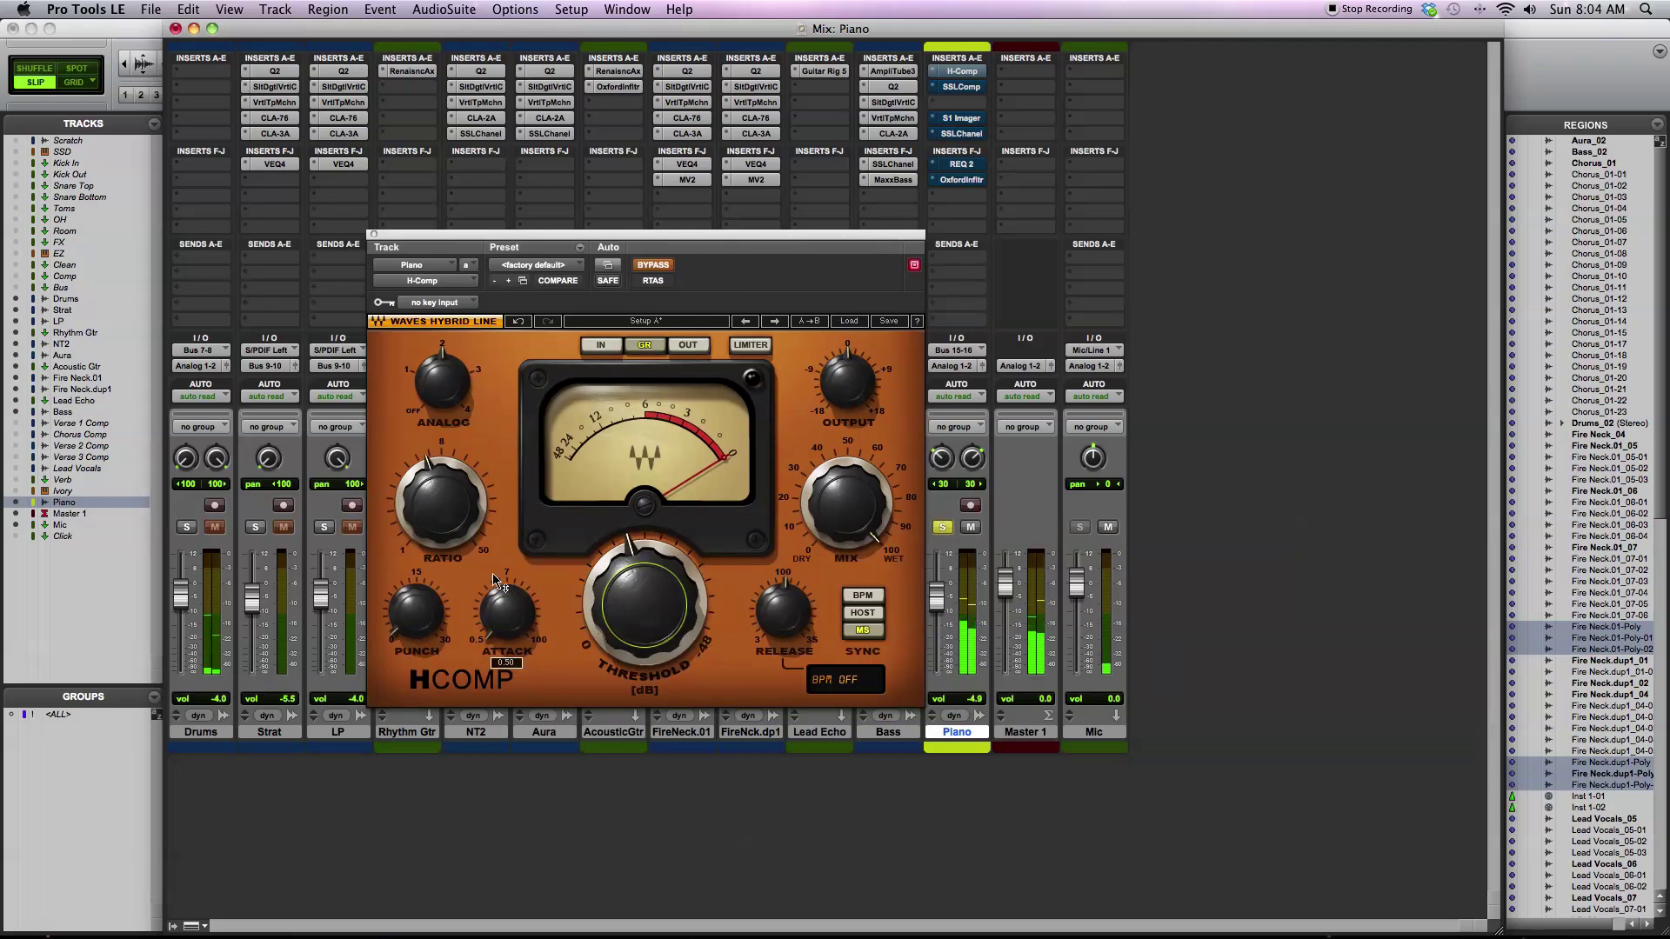
{"action": "left_click", "coordinate": [653, 264]}
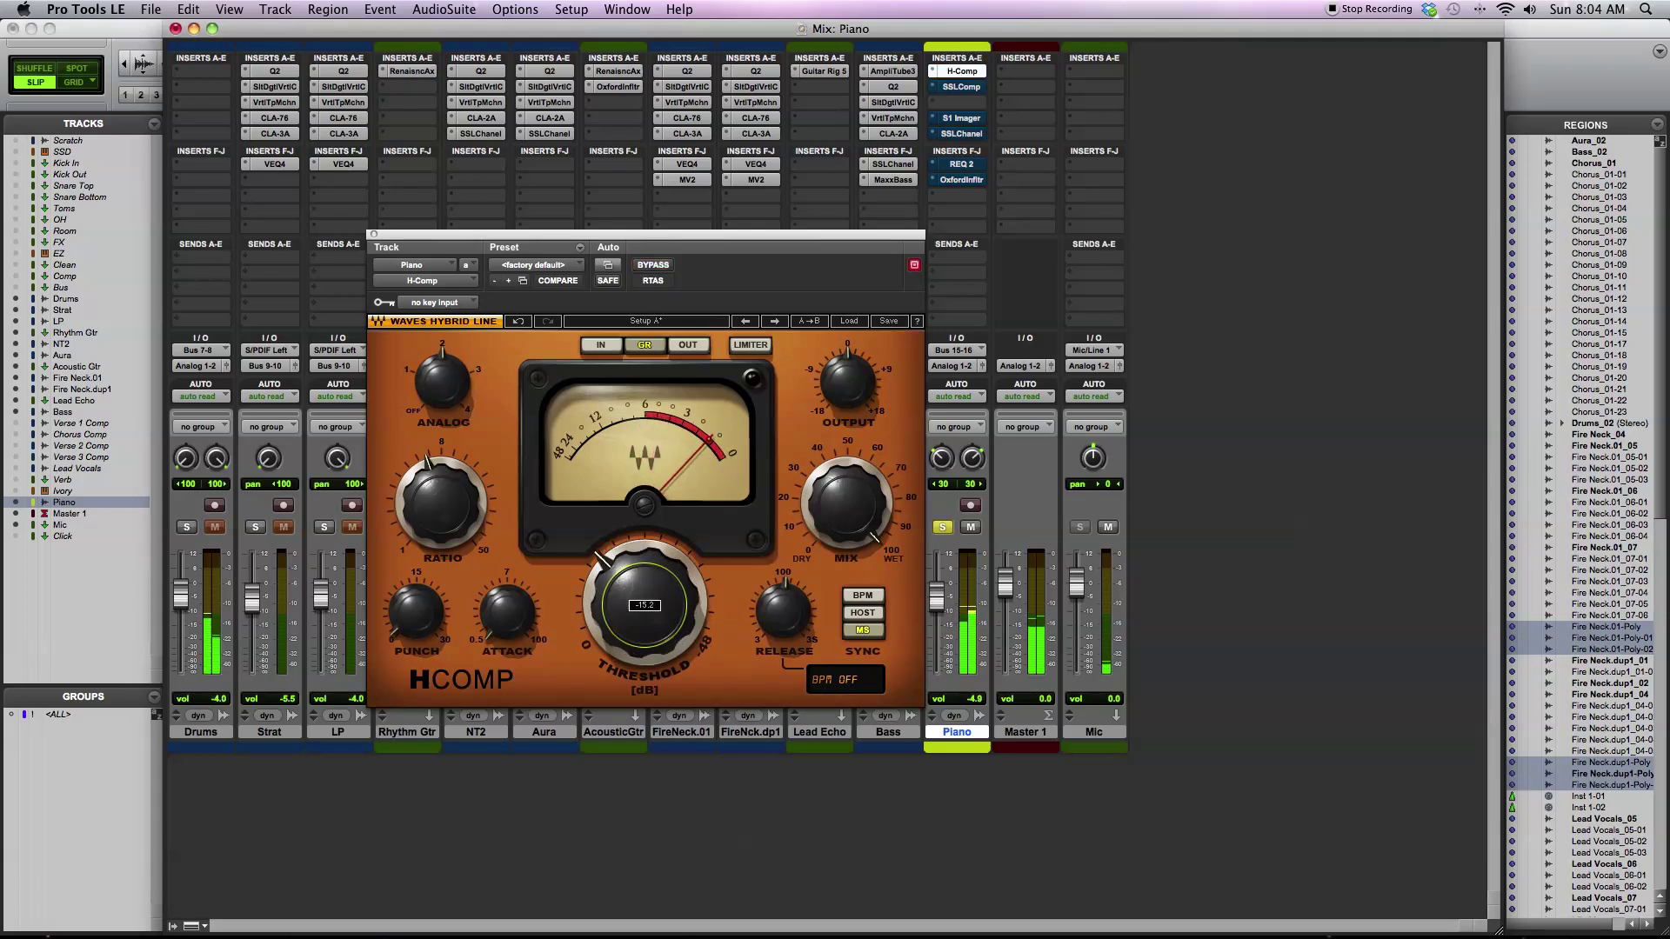
{"action": "left_click_drag", "start_coordinate": [616, 576], "coordinate": [616, 576]}
- Adjust H-Comp's attack and release times and lower its threshold to -22.4
{"action": "mouse_move", "coordinate": [507, 614]}
{"action": "left_mouse_down"}
{"action": "mouse_move", "coordinate": [507, 577]}
{"action": "mouse_move", "coordinate": [497, 625]}
{"action": "left_mouse_up"}
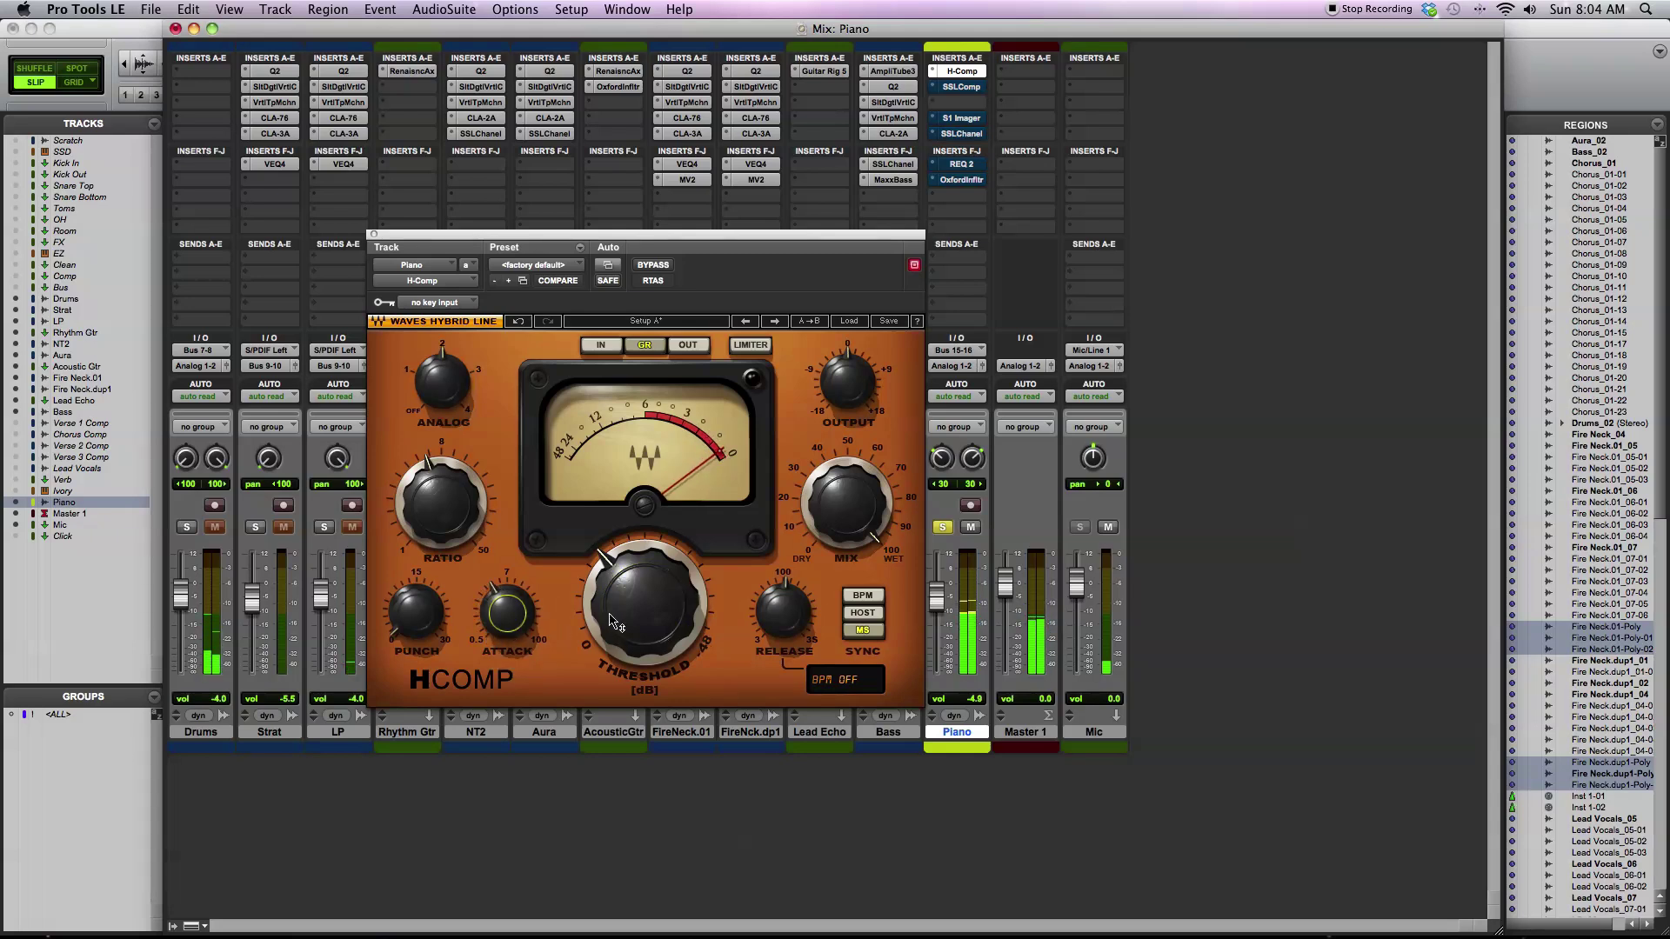
{"action": "left_click_drag", "start_coordinate": [638, 617], "coordinate": [637, 626]}
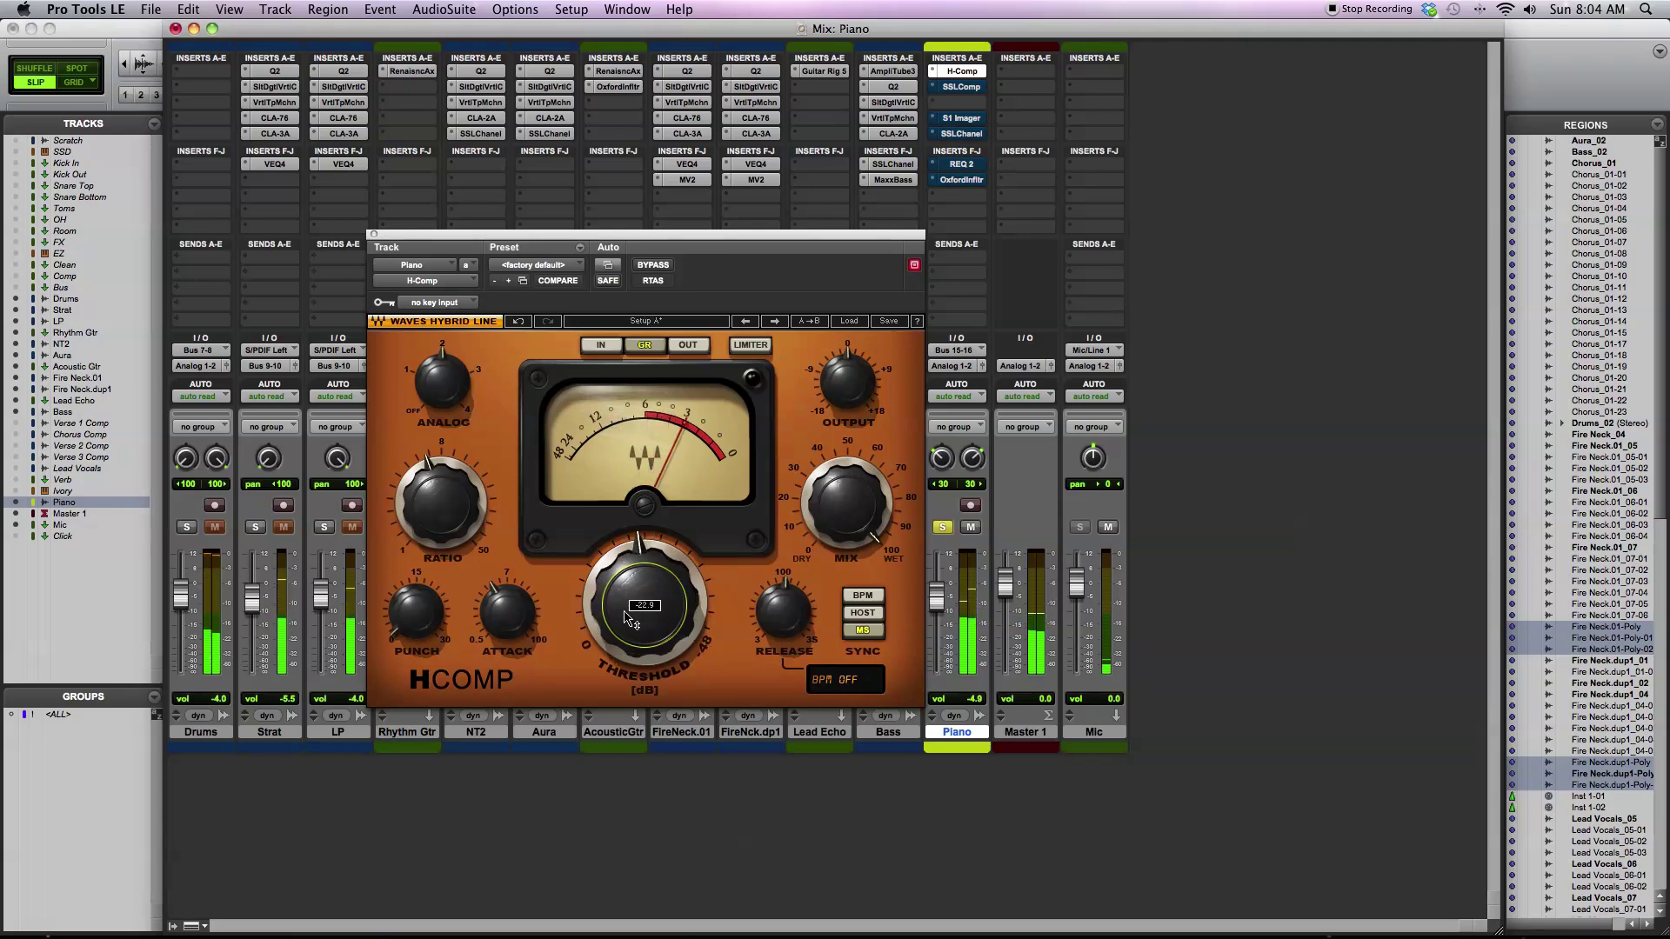
{"action": "left_click_drag", "start_coordinate": [783, 611], "coordinate": [783, 600]}
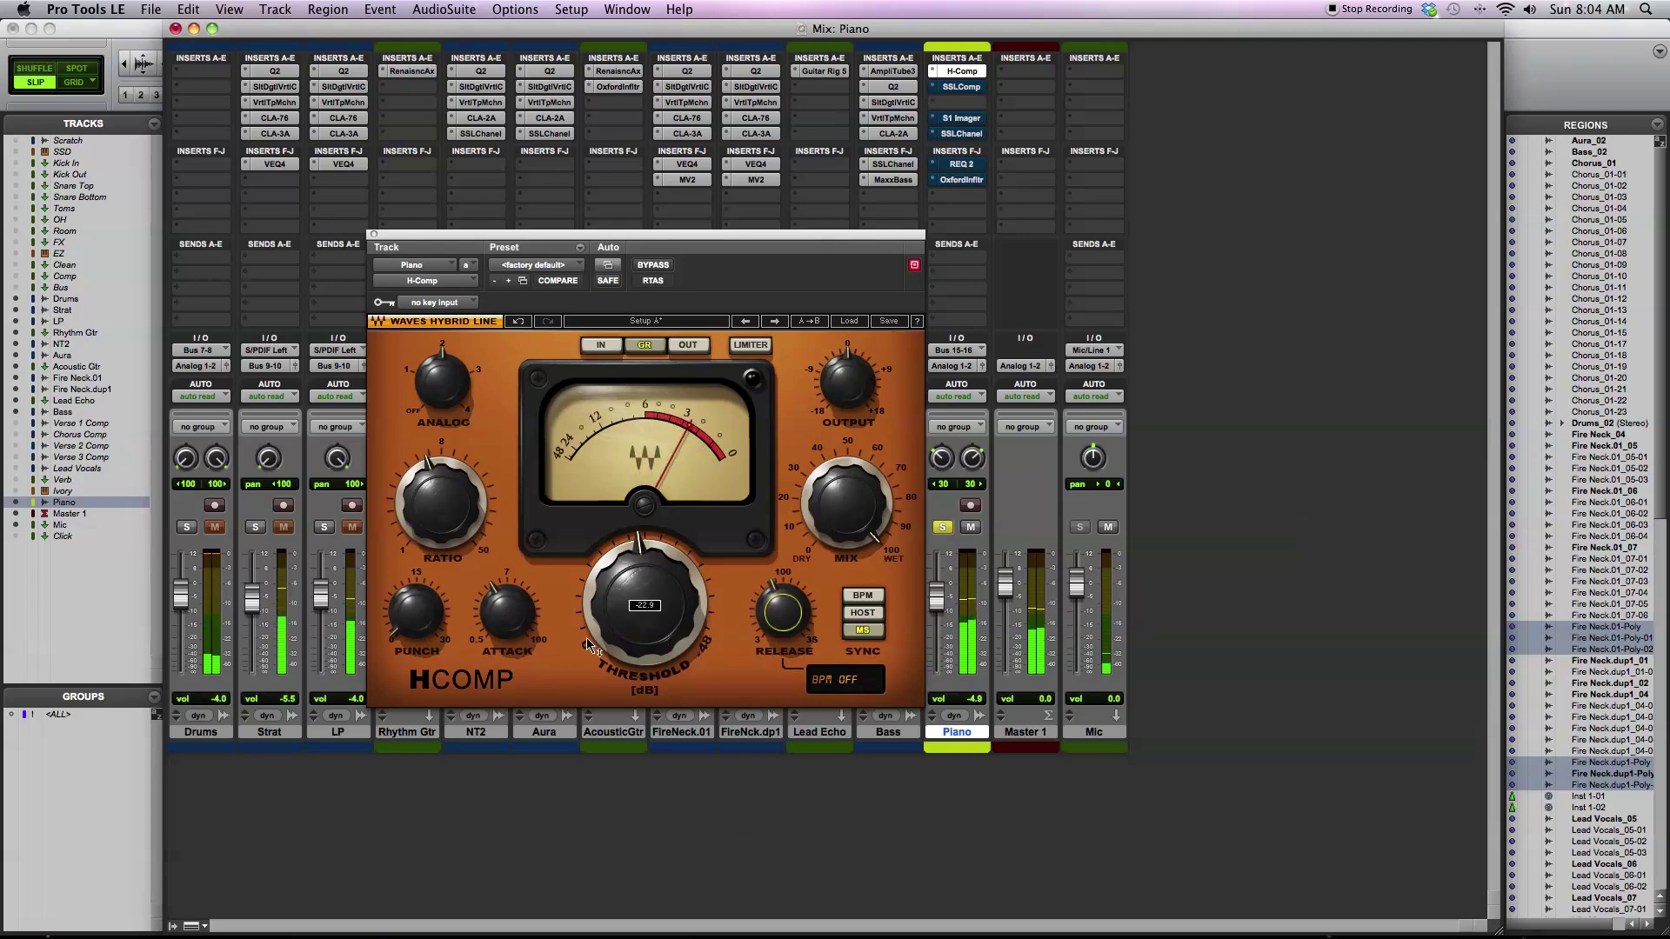
{"action": "left_click_drag", "start_coordinate": [508, 614], "coordinate": [508, 611]}
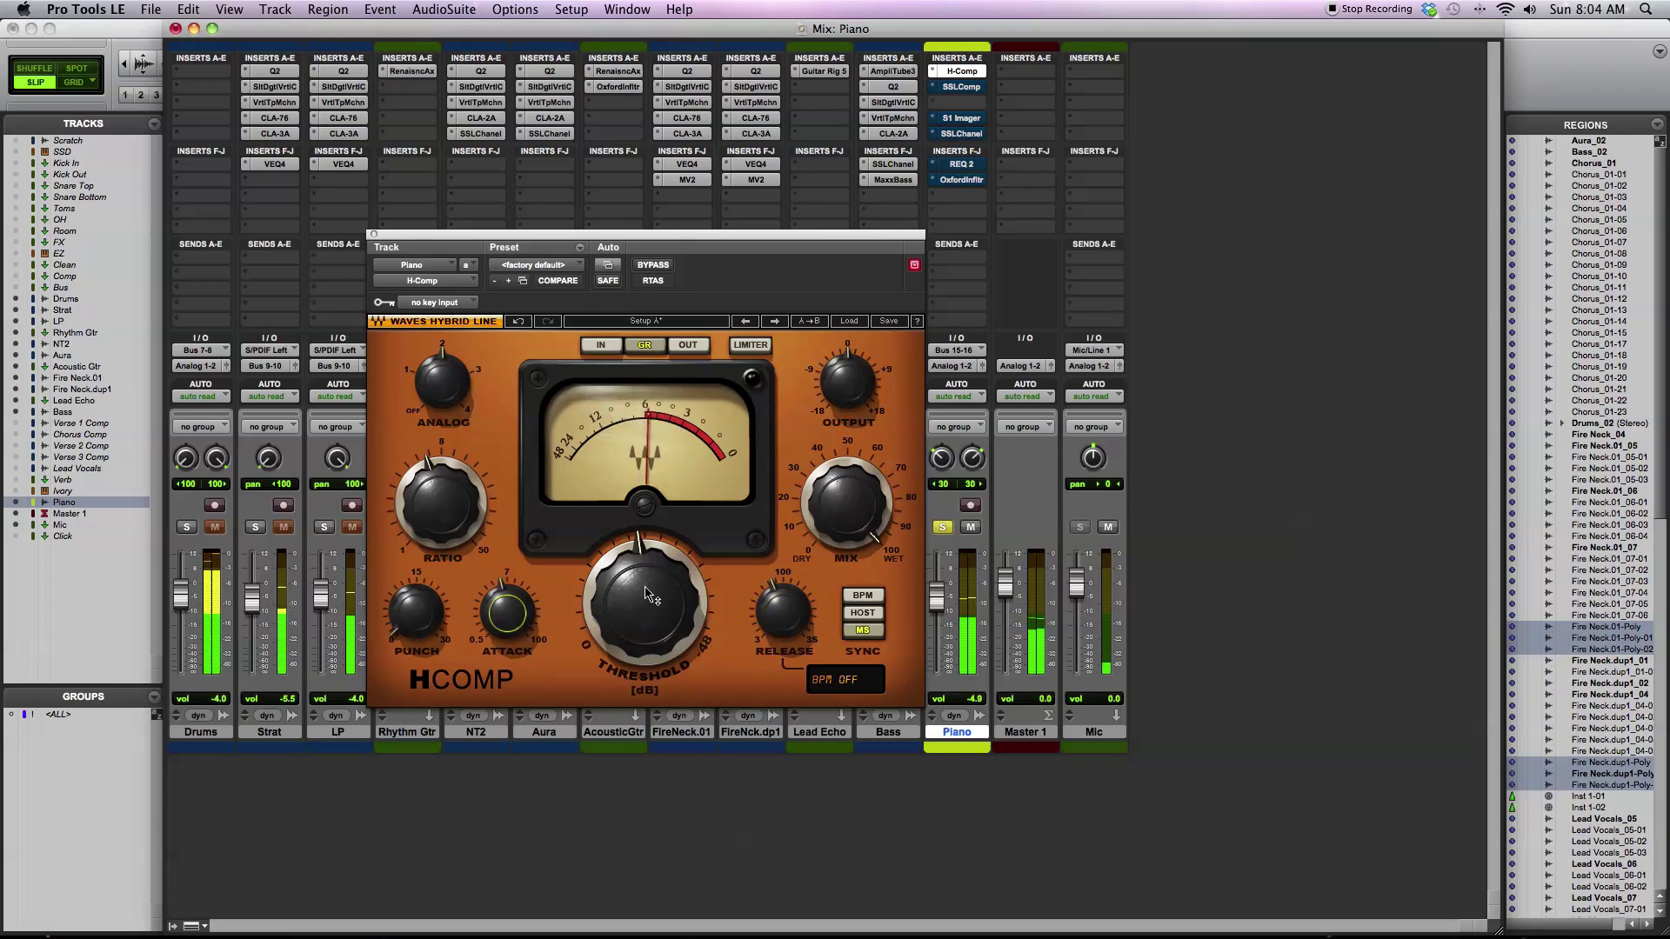
{"action": "mouse_move", "coordinate": [646, 594]}
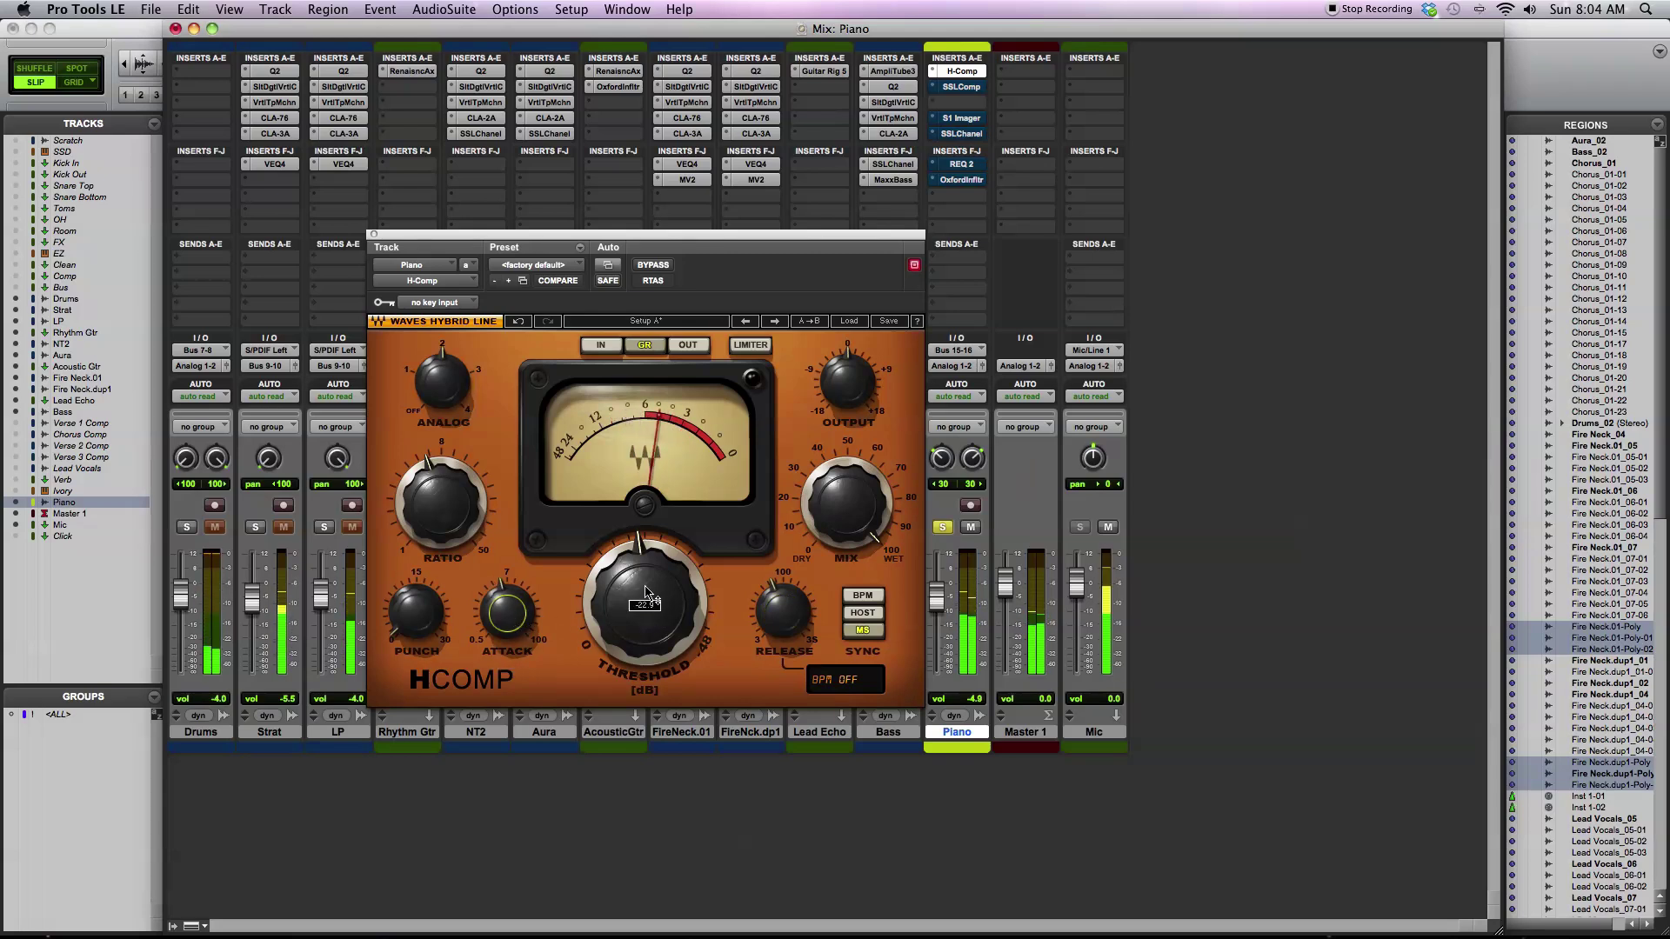
{"action": "left_click_drag", "start_coordinate": [647, 594], "coordinate": [627, 596]}
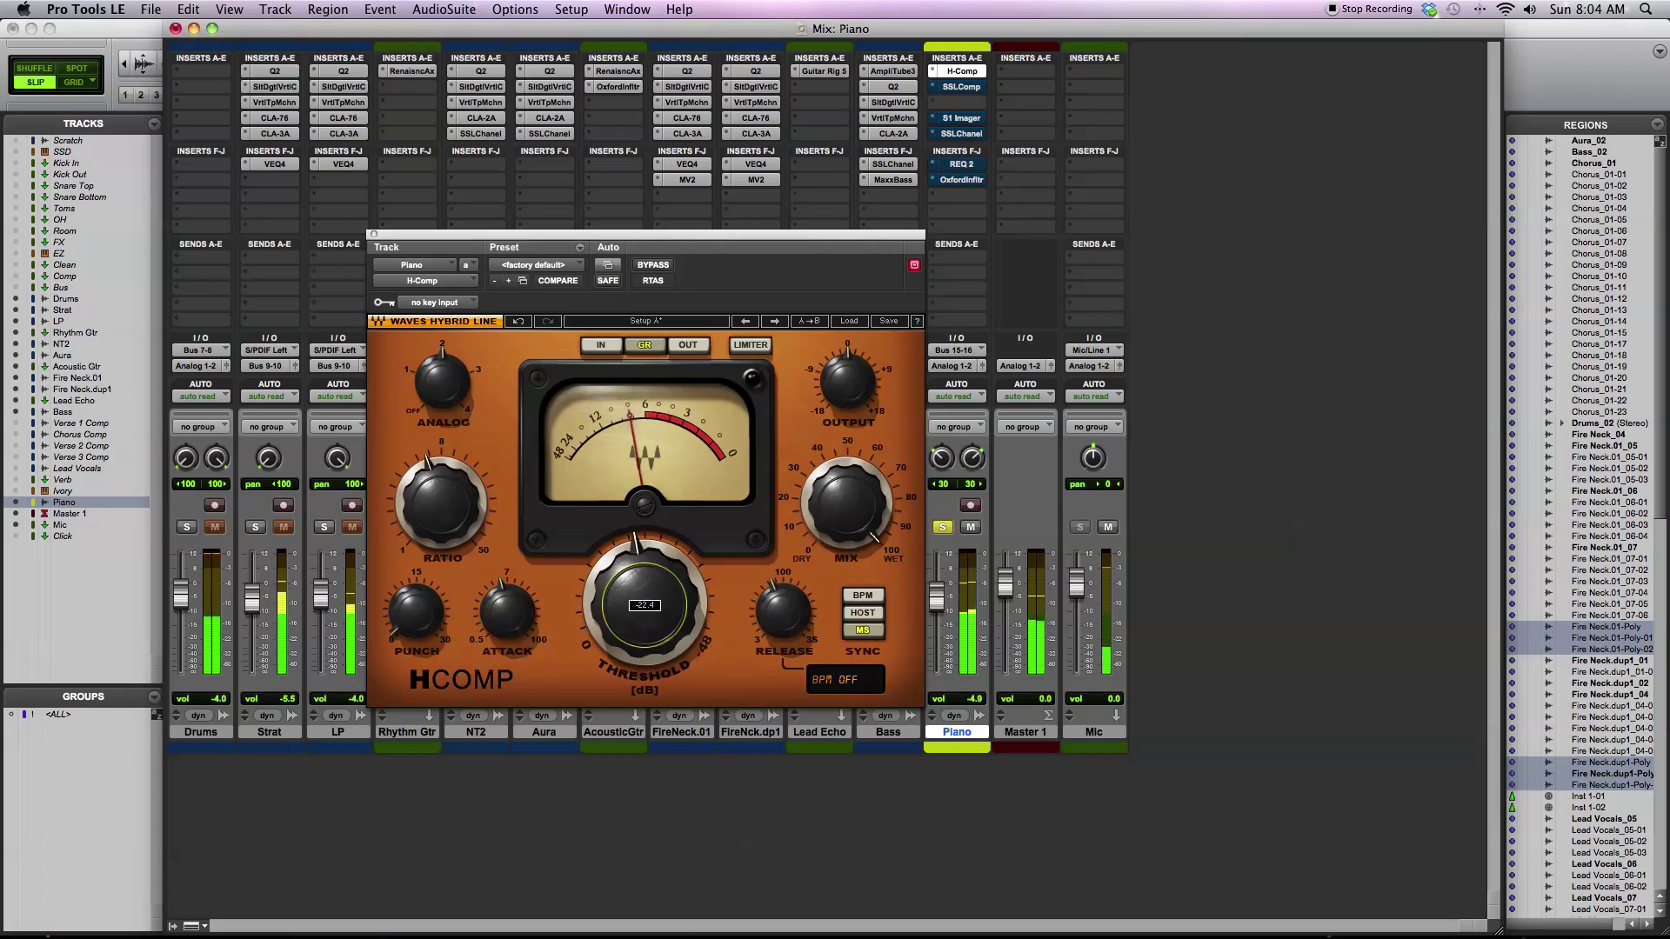
- Slow the H-Comp attack to 13.5 and compare the piano with the compressor bypassed and active
{"action": "left_click", "coordinate": [517, 622]}
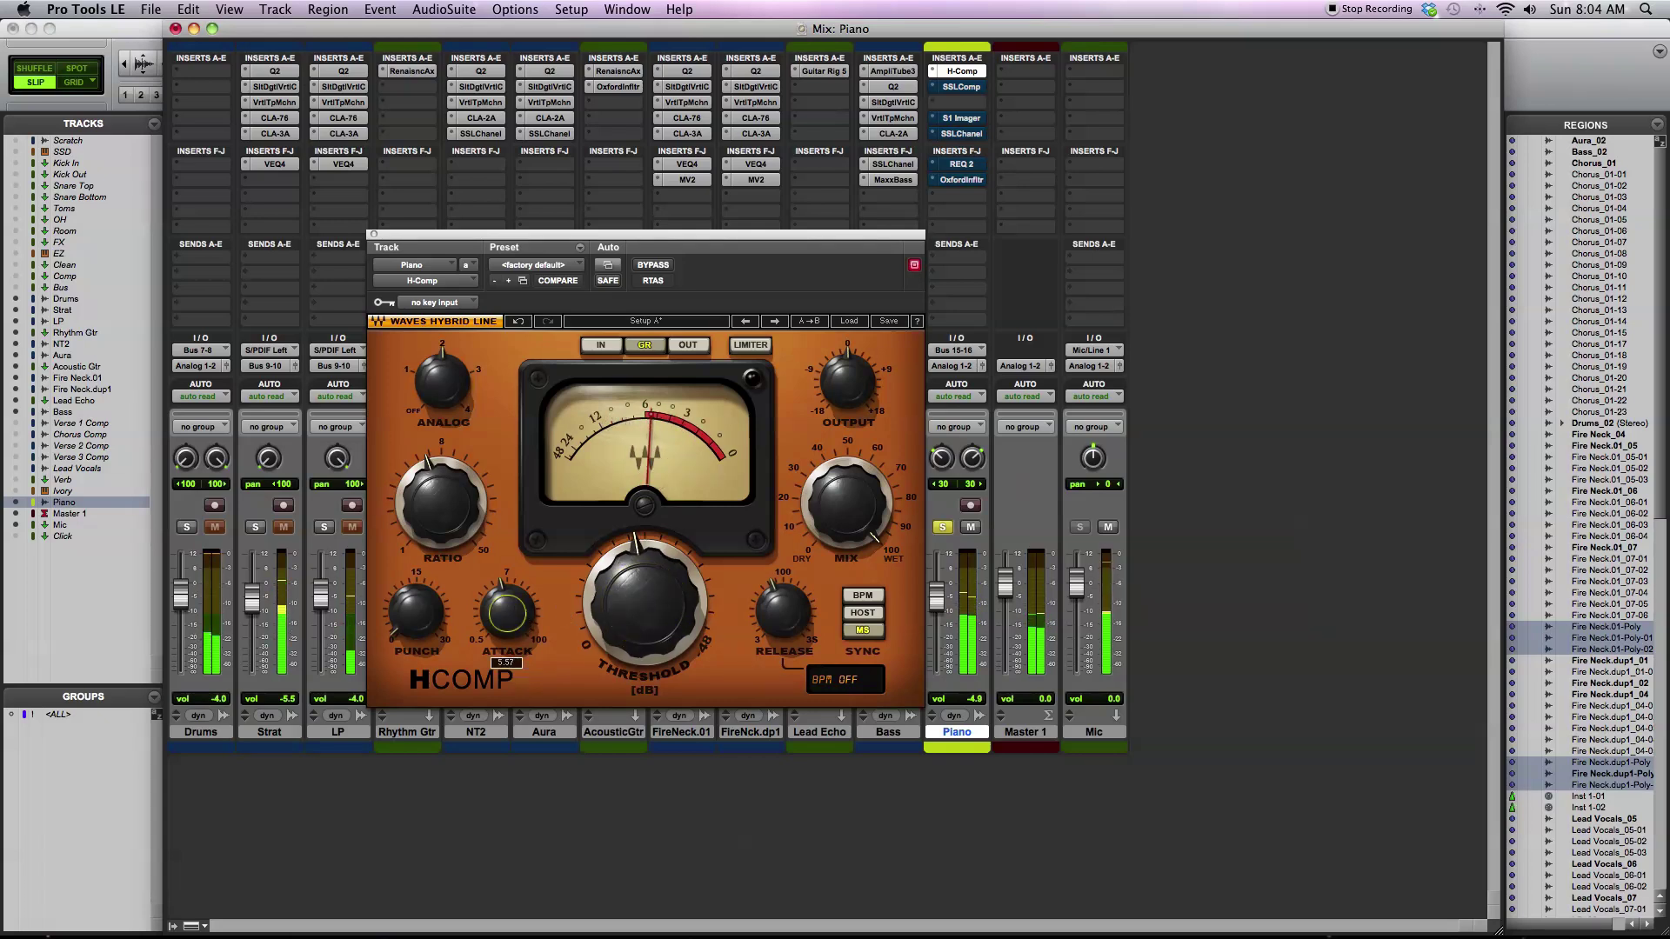
{"action": "left_click_drag", "start_coordinate": [507, 614], "coordinate": [507, 583]}
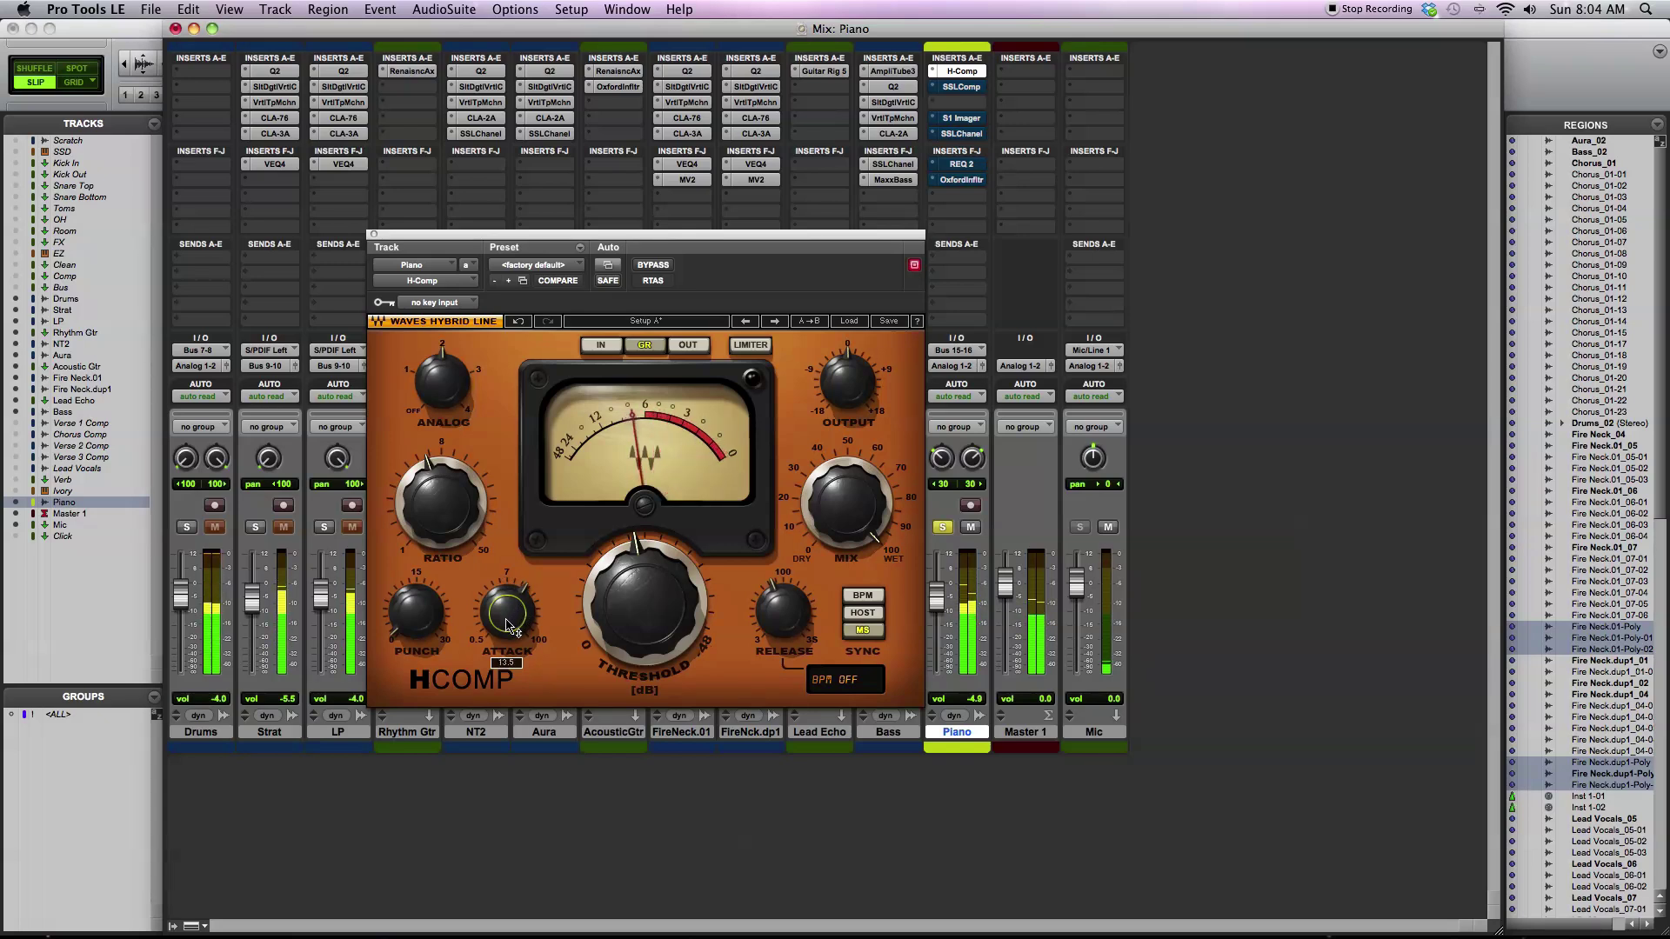
{"action": "left_click", "coordinate": [654, 266]}
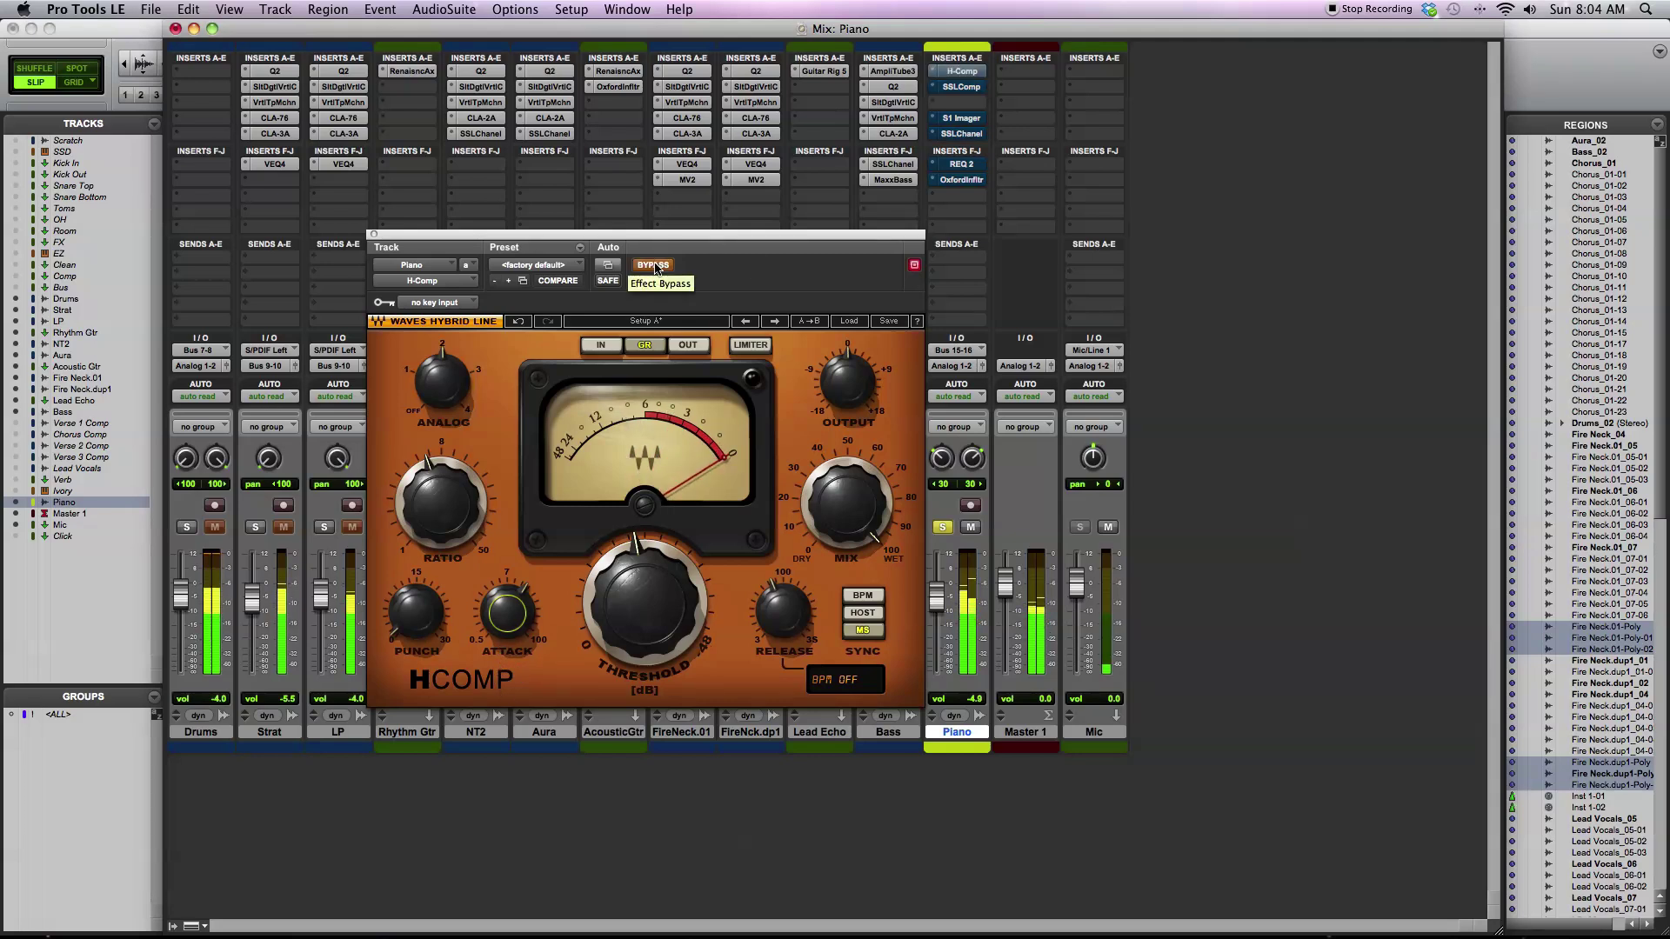
{"action": "left_click", "coordinate": [654, 265]}
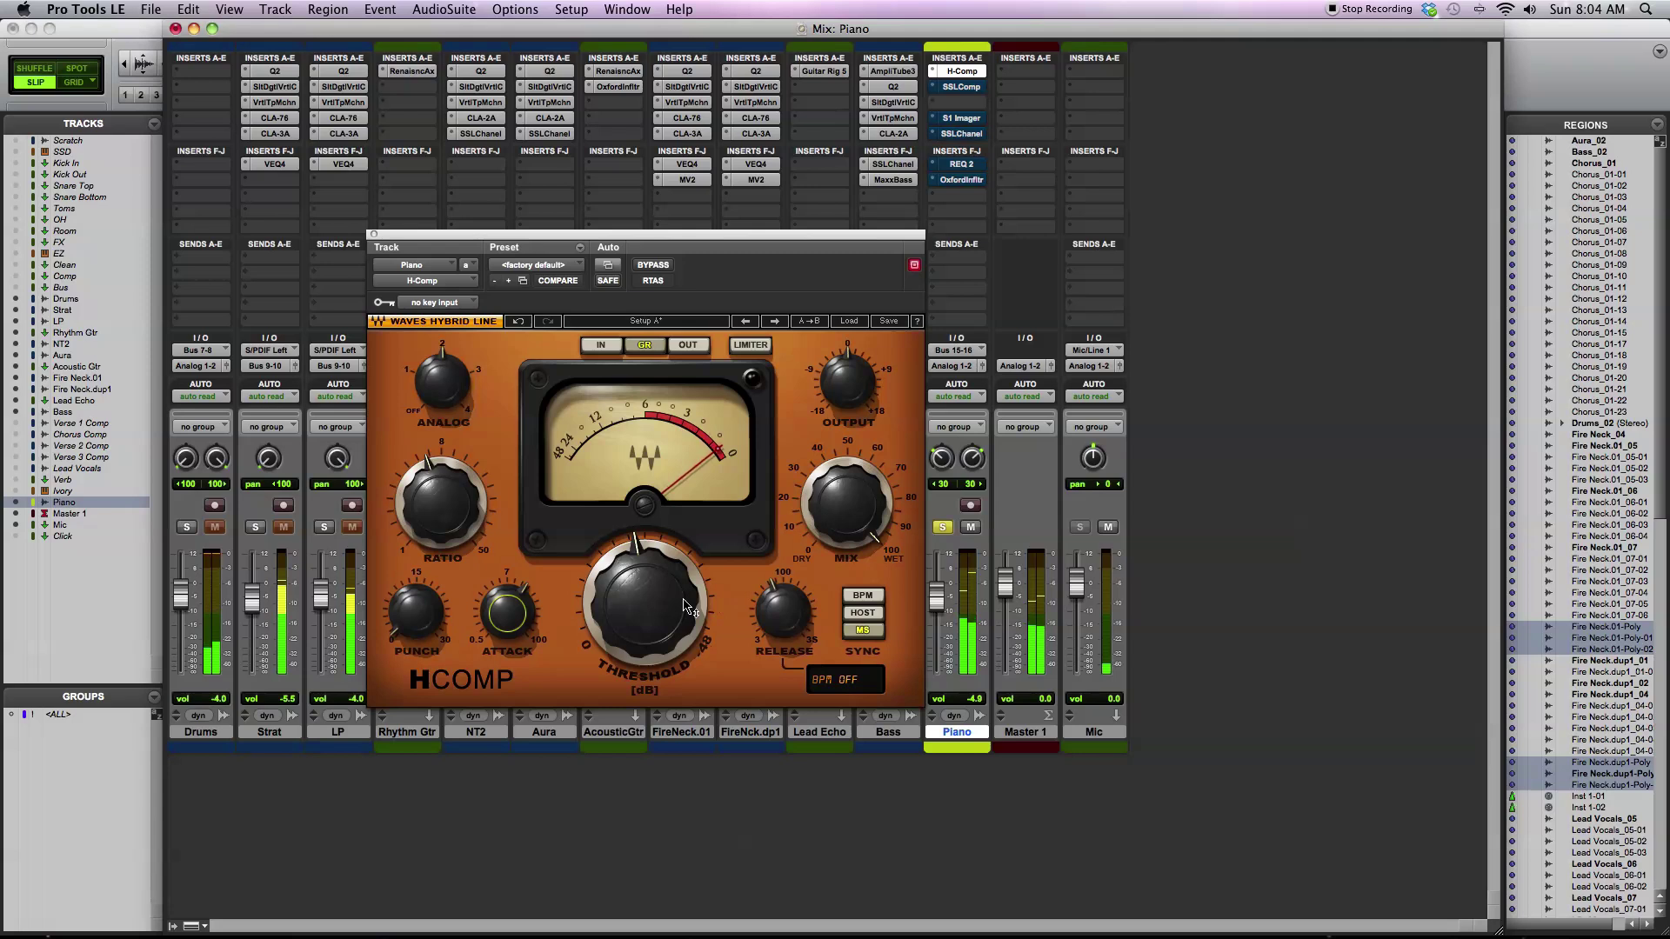
- Try H-Comp with a fast attack of 0.76 and the threshold at -18.9
{"action": "left_click_drag", "start_coordinate": [658, 615], "coordinate": [658, 626]}
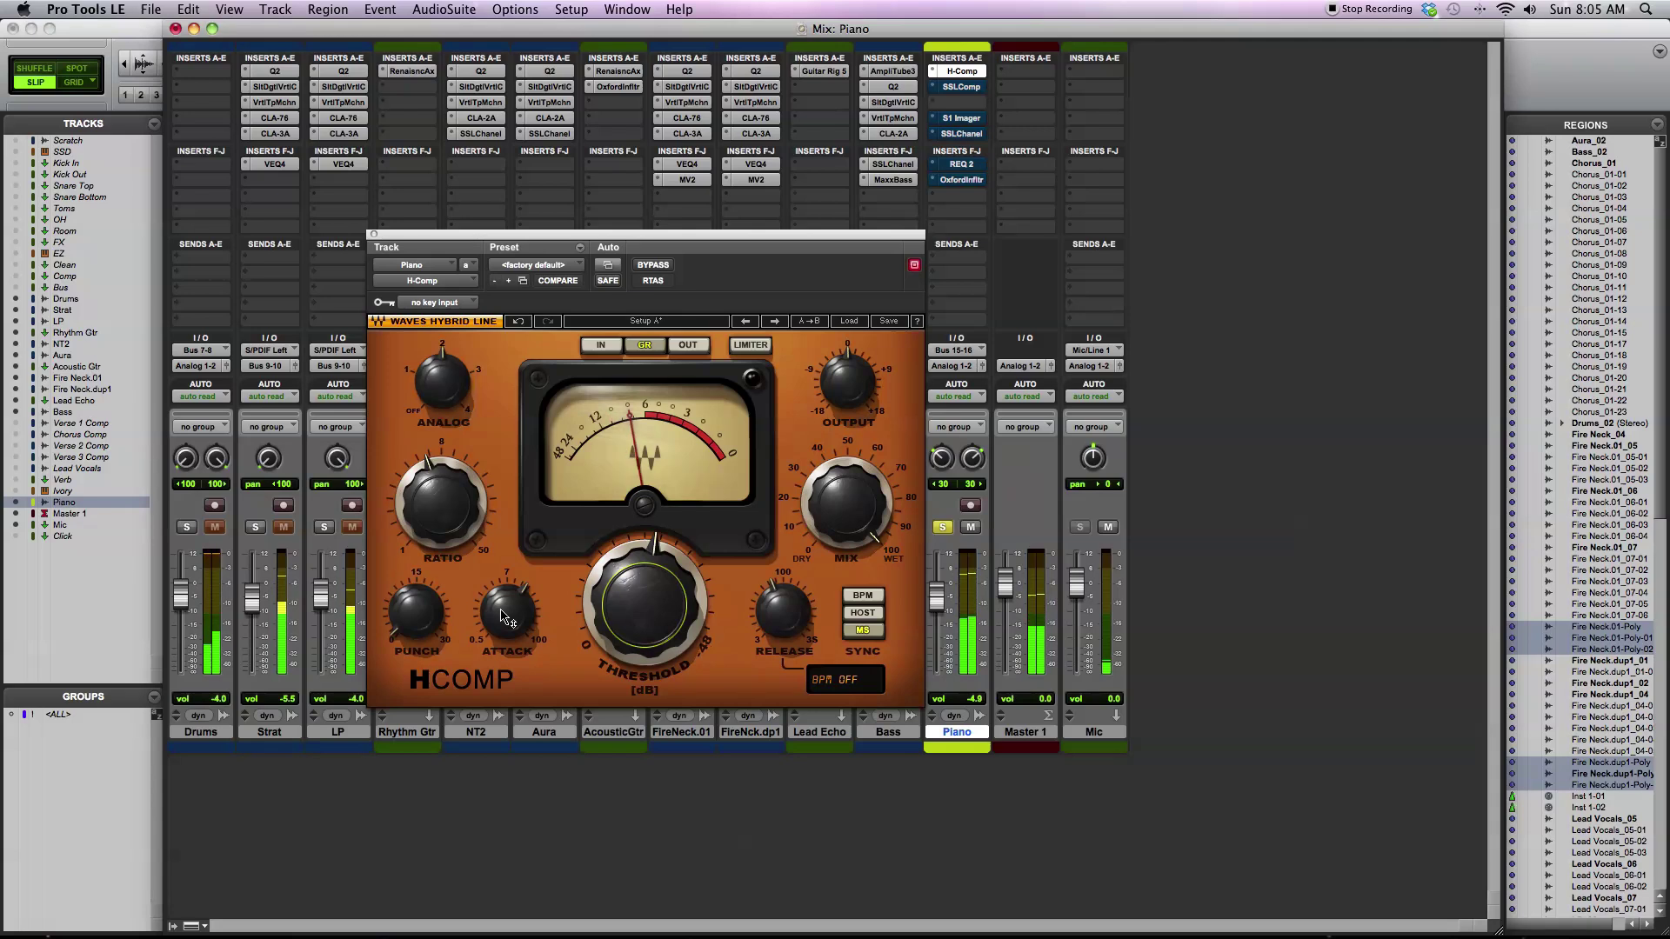
{"action": "left_click_drag", "start_coordinate": [508, 620], "coordinate": [508, 651]}
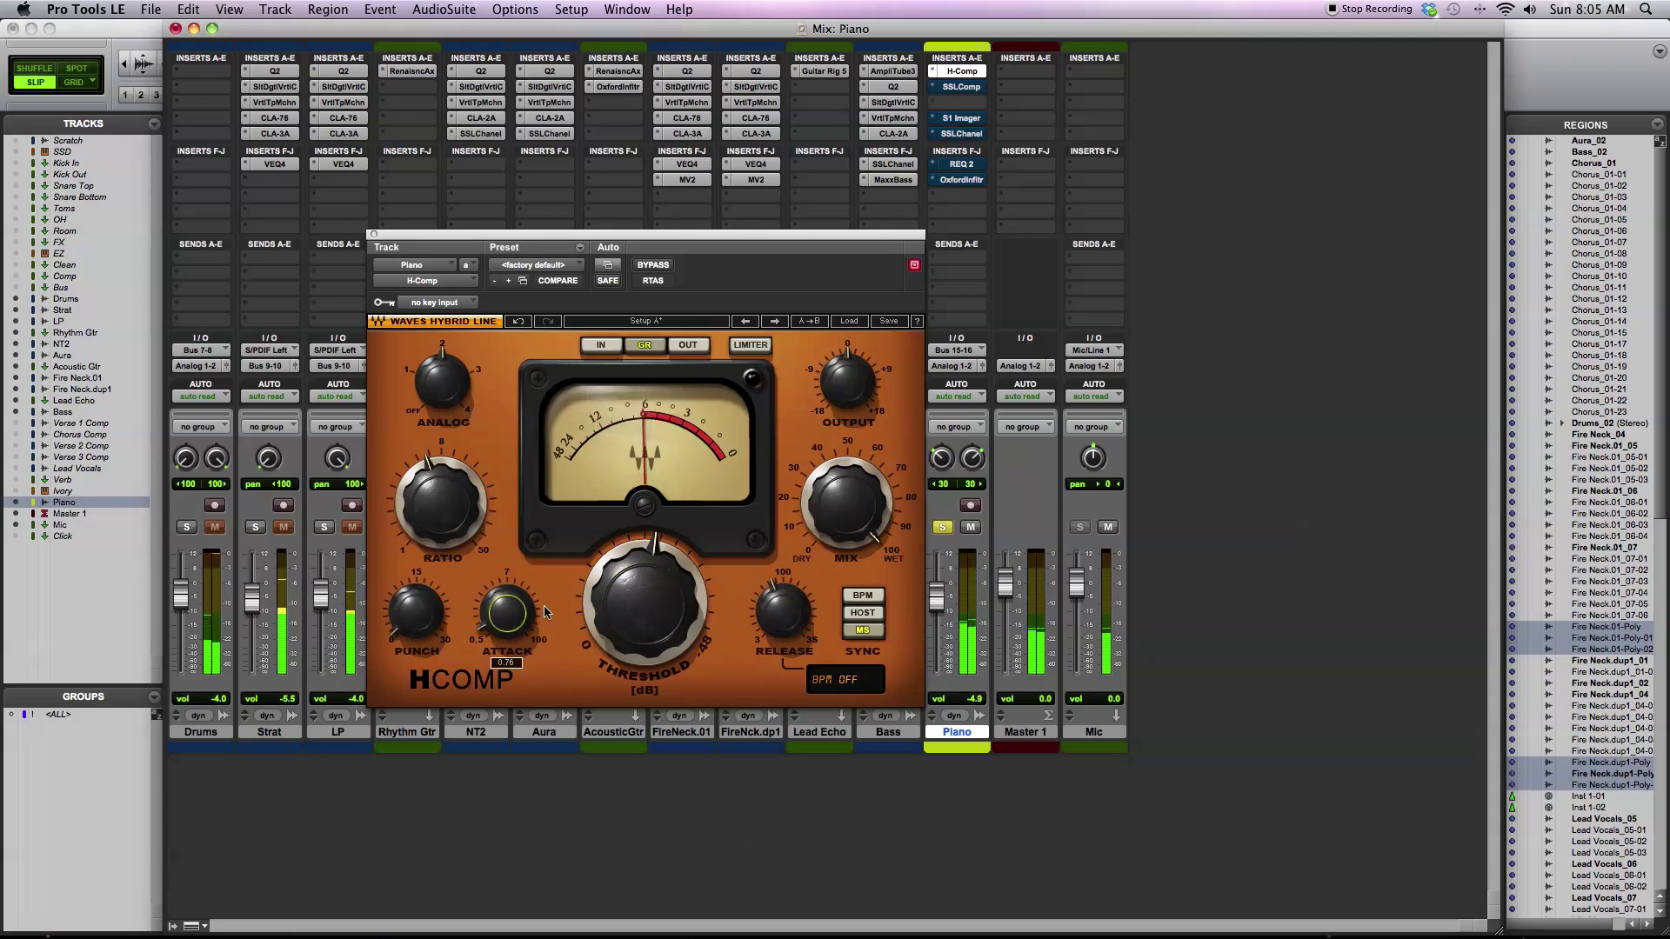
{"action": "mouse_move", "coordinate": [643, 581]}
{"action": "left_mouse_down"}
{"action": "mouse_move", "coordinate": [642, 600]}
{"action": "mouse_move", "coordinate": [641, 584]}
{"action": "left_mouse_up"}
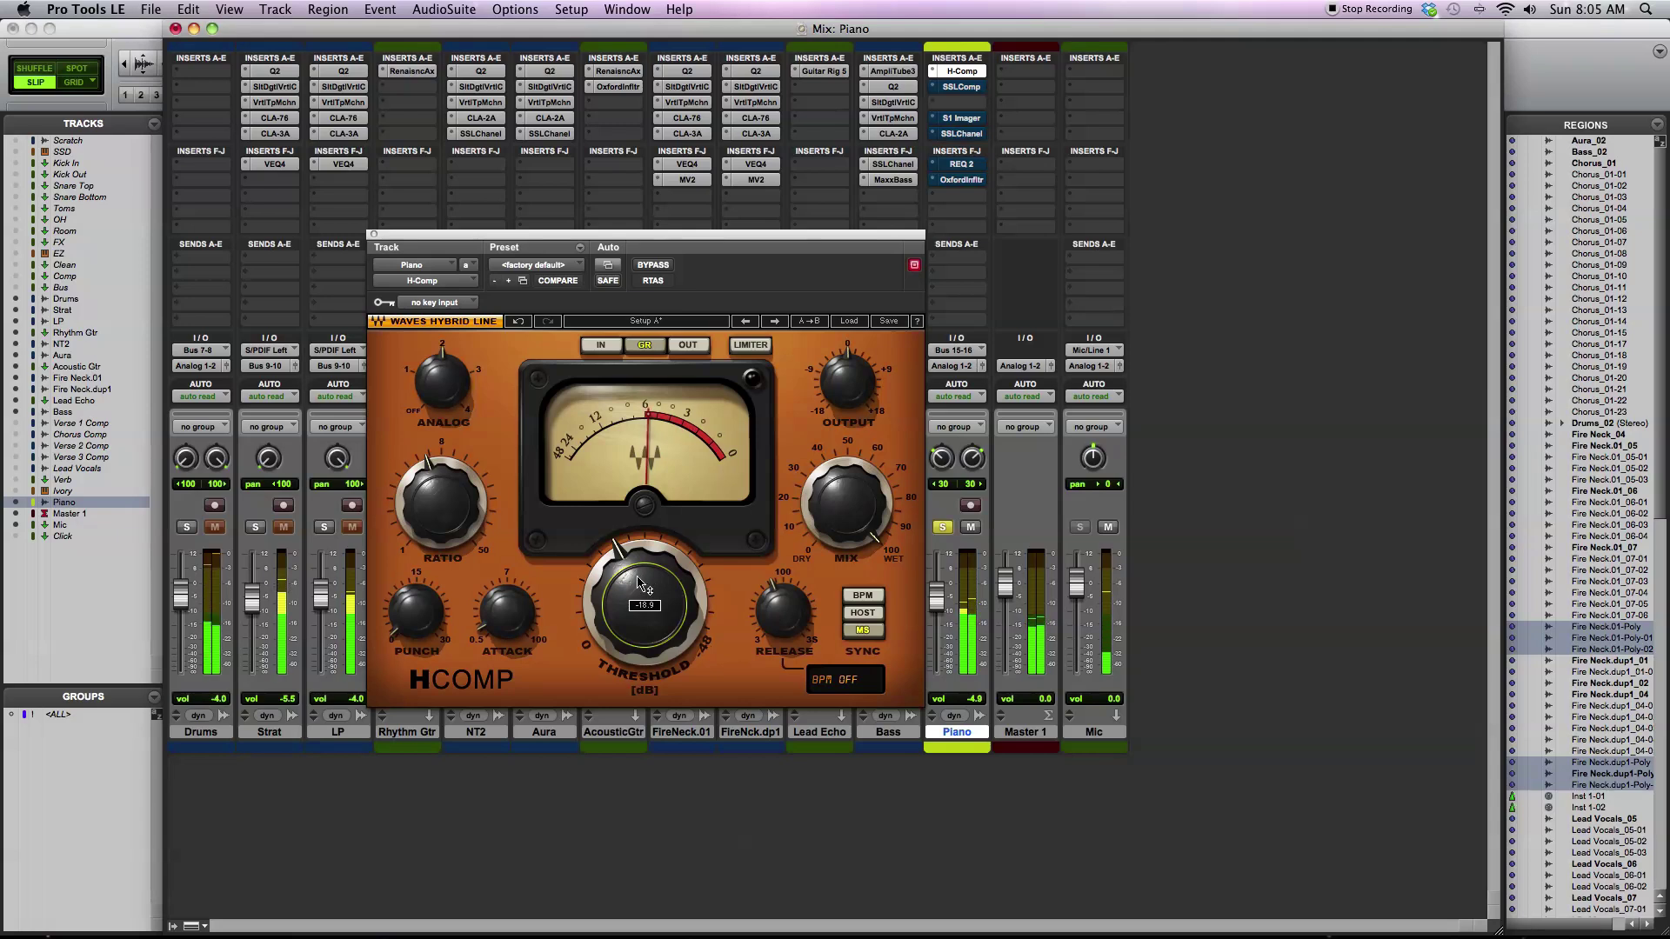
- Slow the H-Comp attack, set the threshold to -22.9, and compare the result against the bypassed signal
{"action": "left_click_drag", "start_coordinate": [508, 613], "coordinate": [508, 579]}
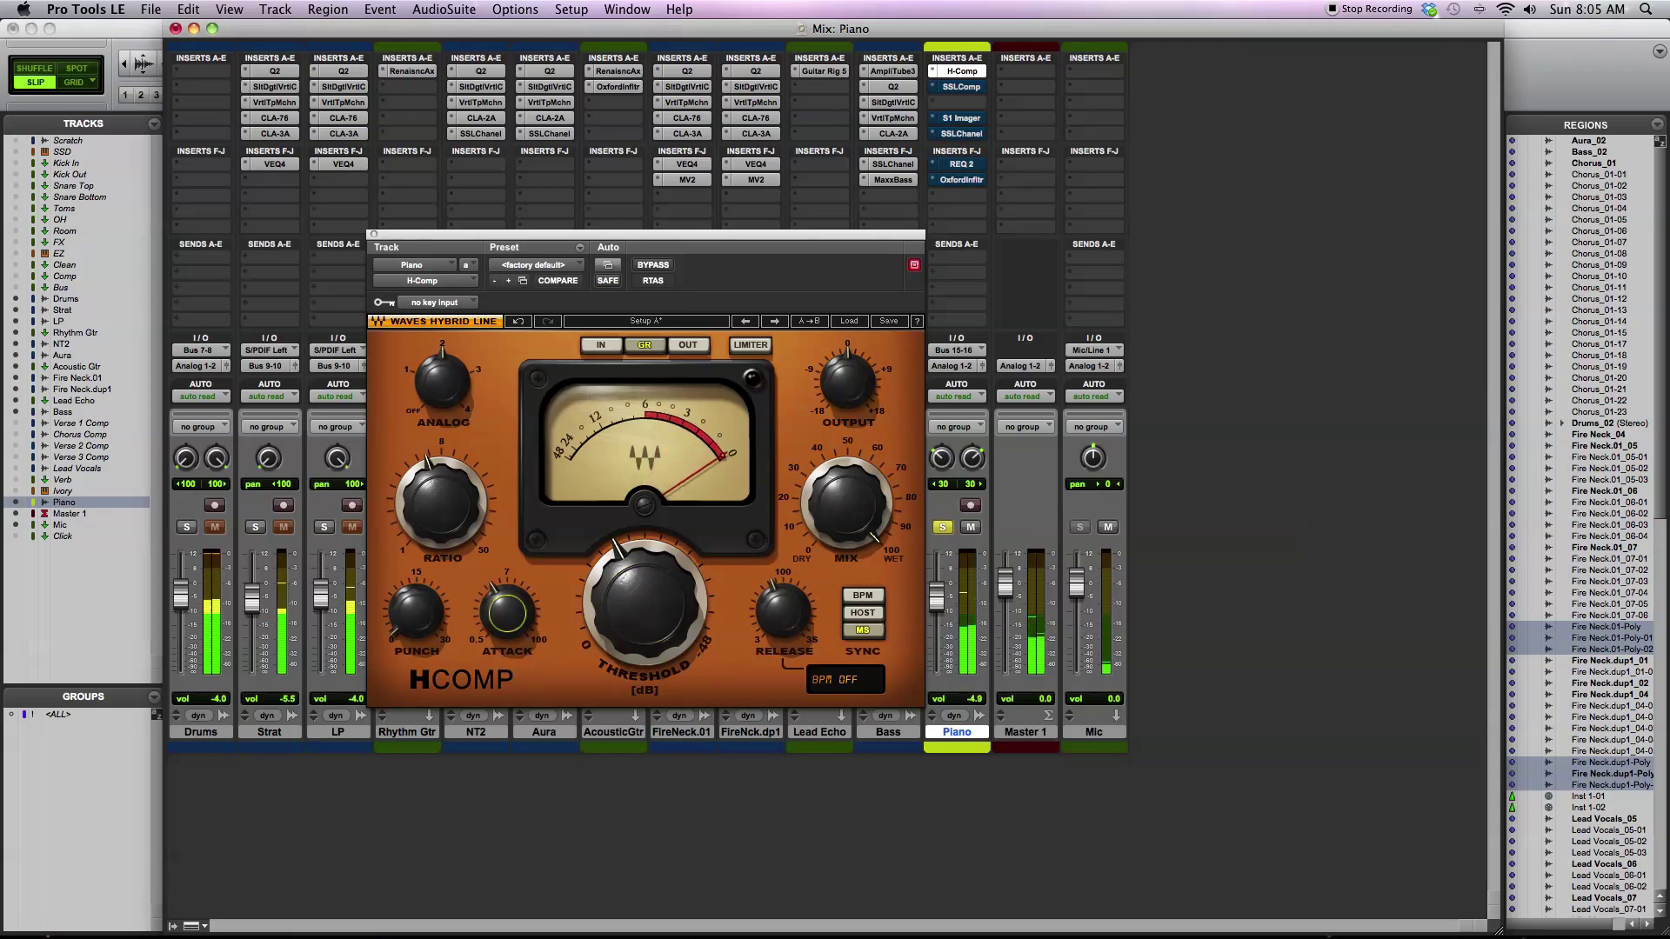
{"action": "left_click_drag", "start_coordinate": [644, 608], "coordinate": [637, 628]}
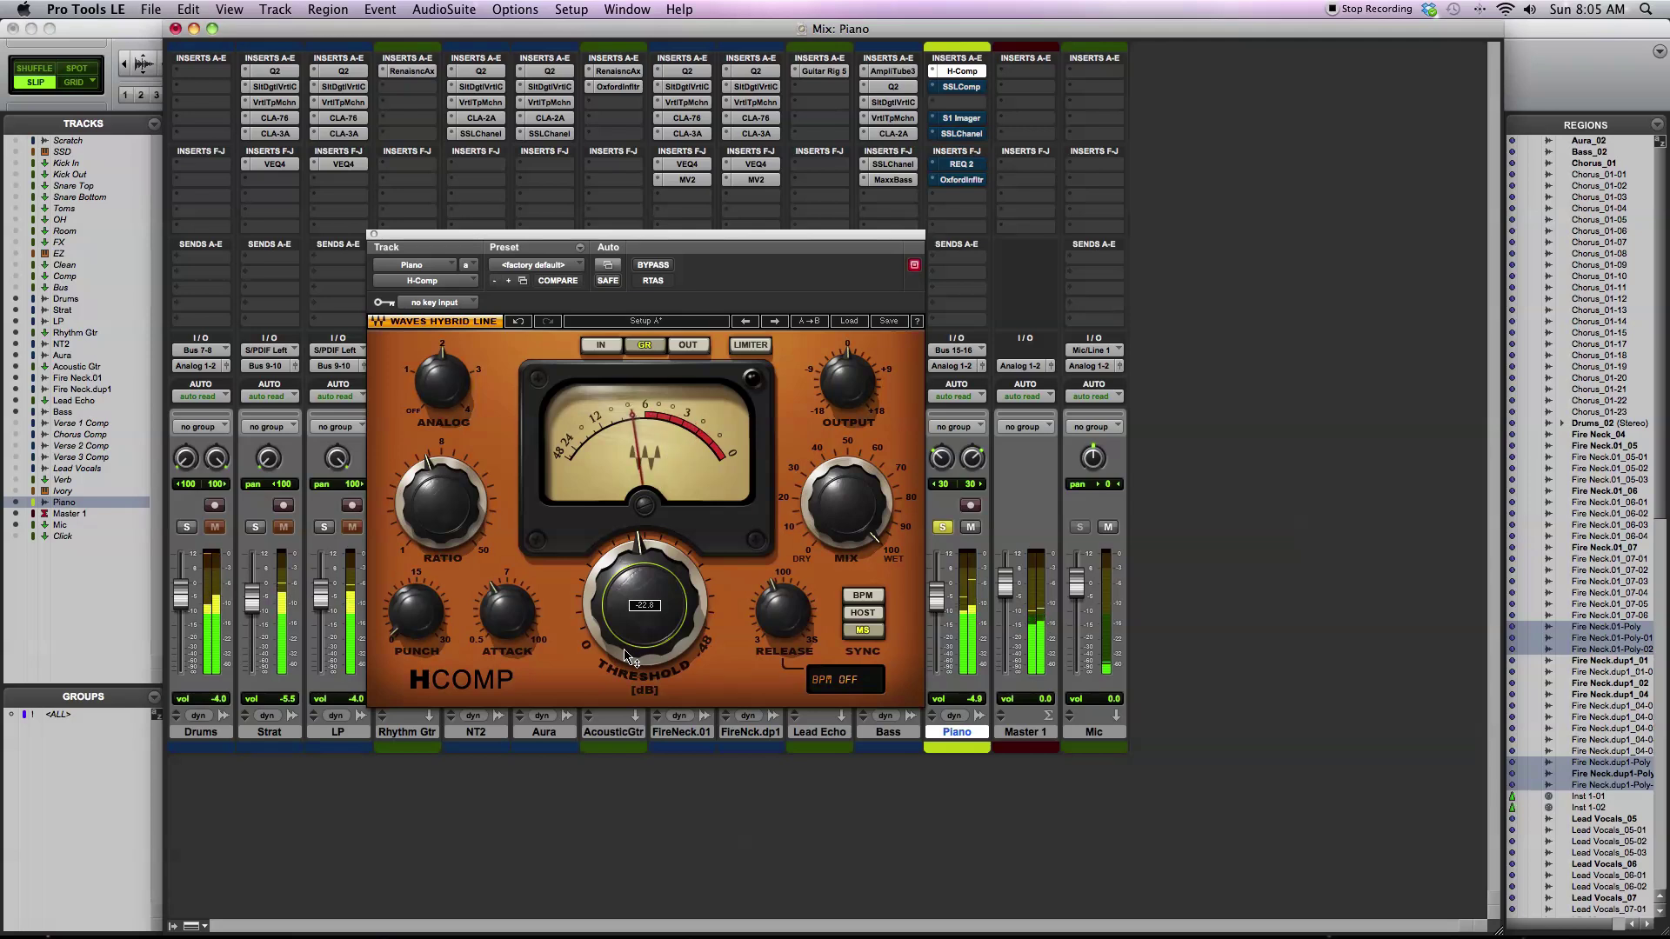
{"action": "left_click", "coordinate": [660, 265]}
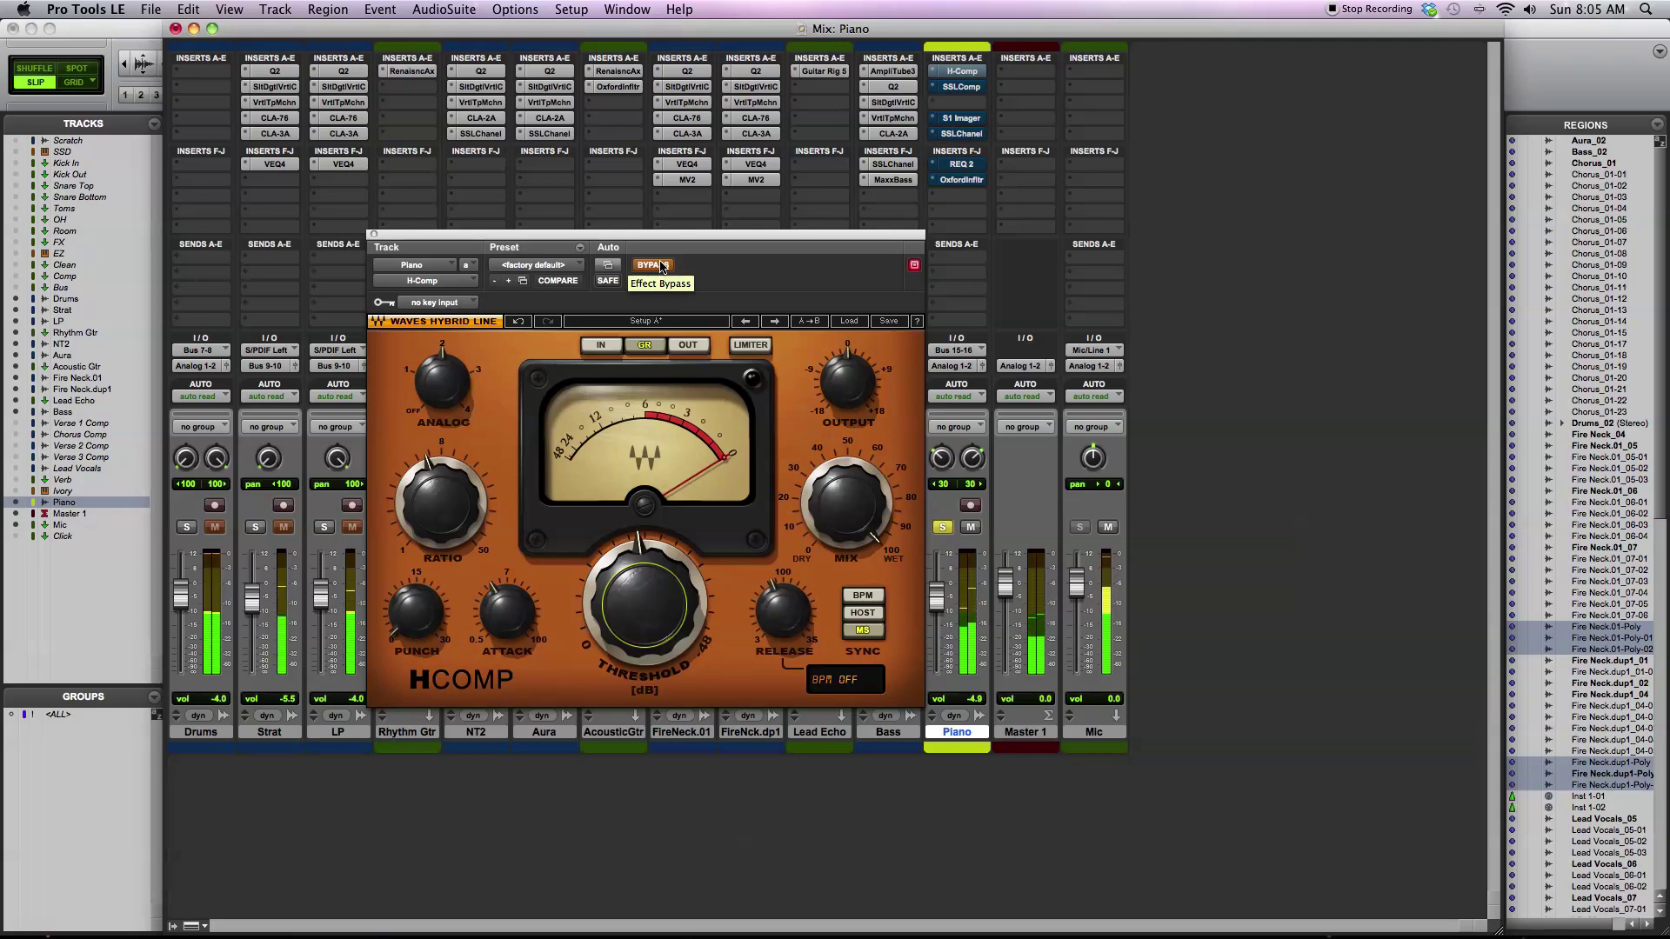
{"action": "left_click", "coordinate": [661, 266]}
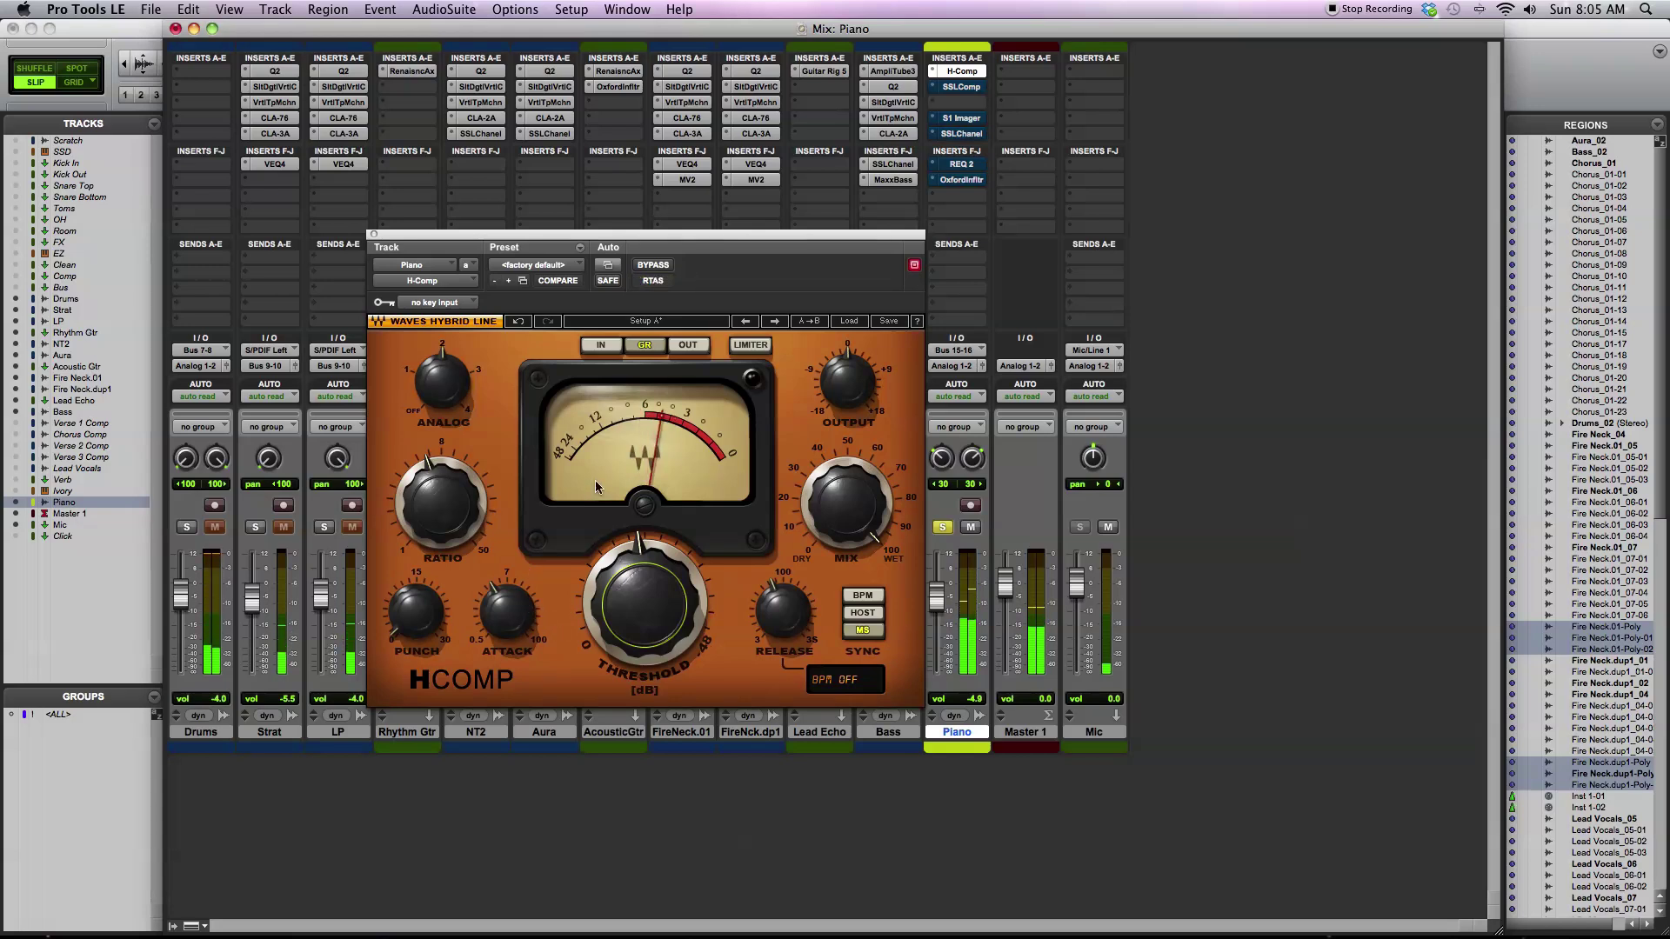
- Ease the piano compression by setting the threshold to -18.7 and the attack to 3.82 and lowering the ratio
{"action": "left_click_drag", "start_coordinate": [644, 608], "coordinate": [643, 582]}
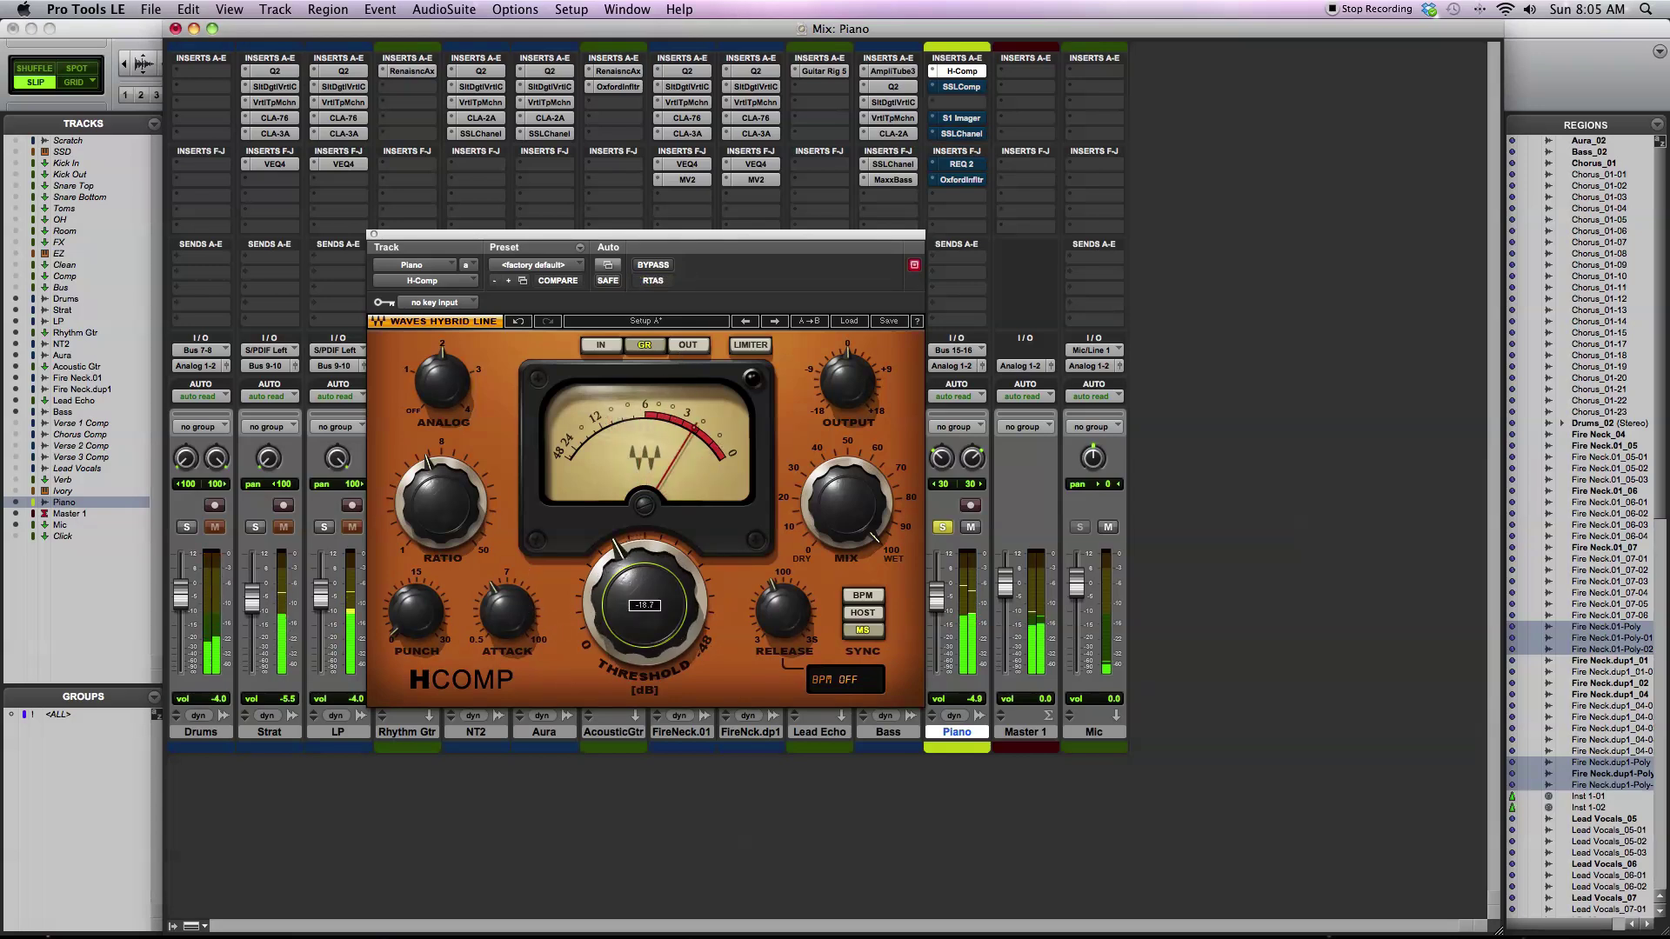
{"action": "left_click", "coordinate": [507, 613]}
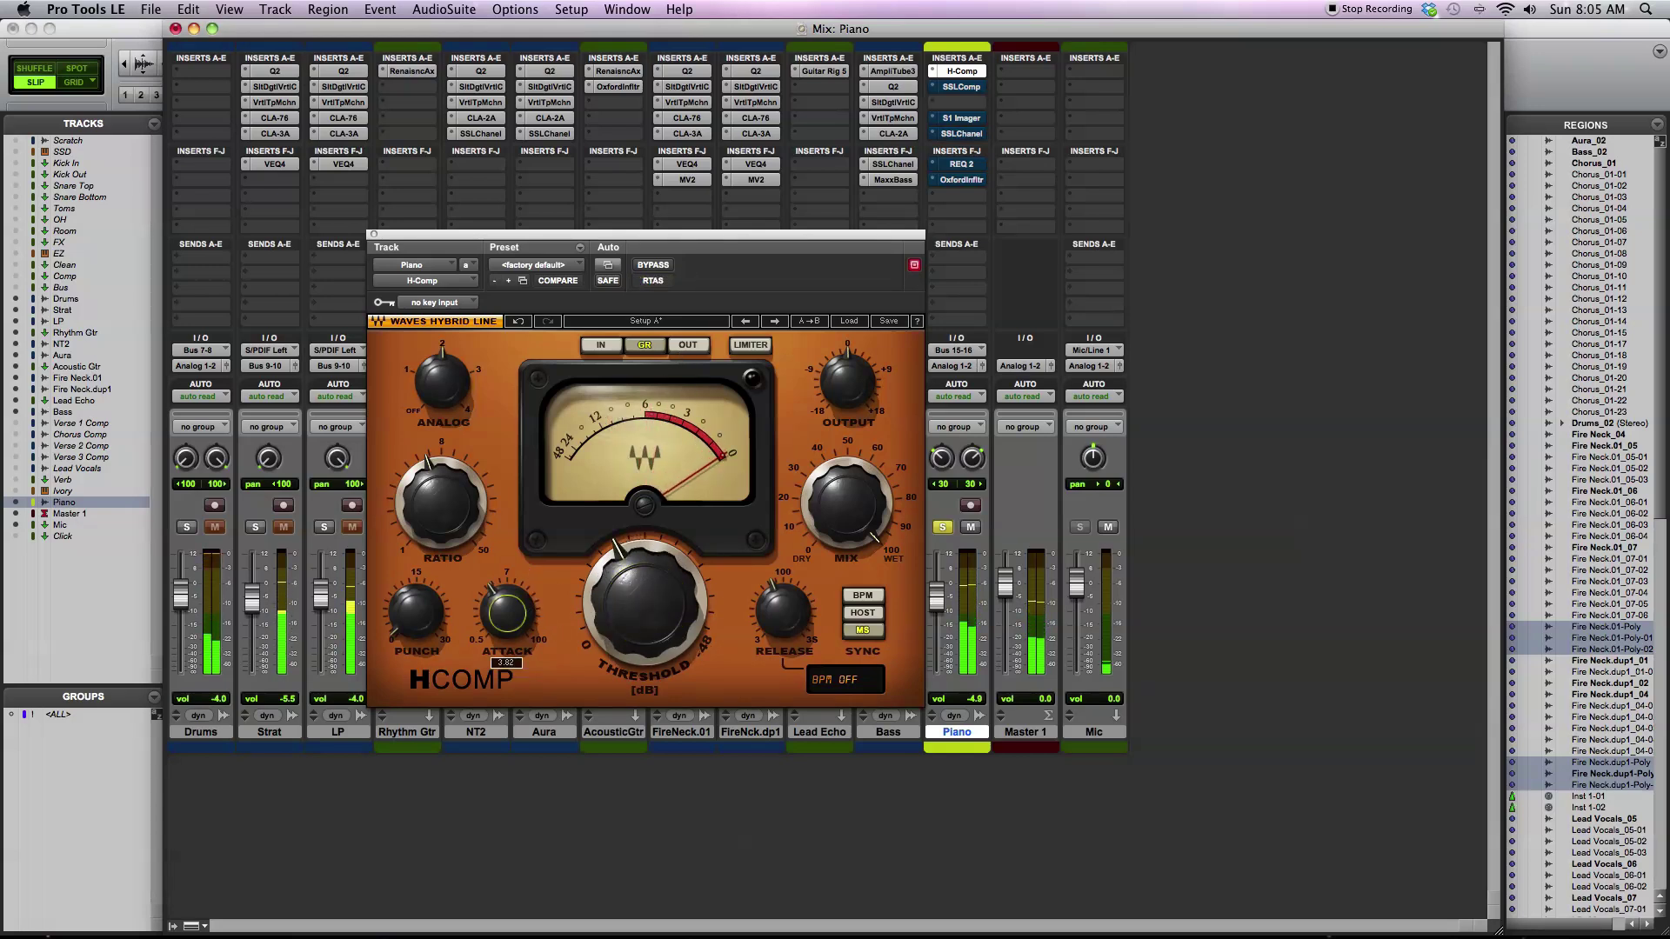
{"action": "left_click_drag", "start_coordinate": [441, 502], "coordinate": [441, 499]}
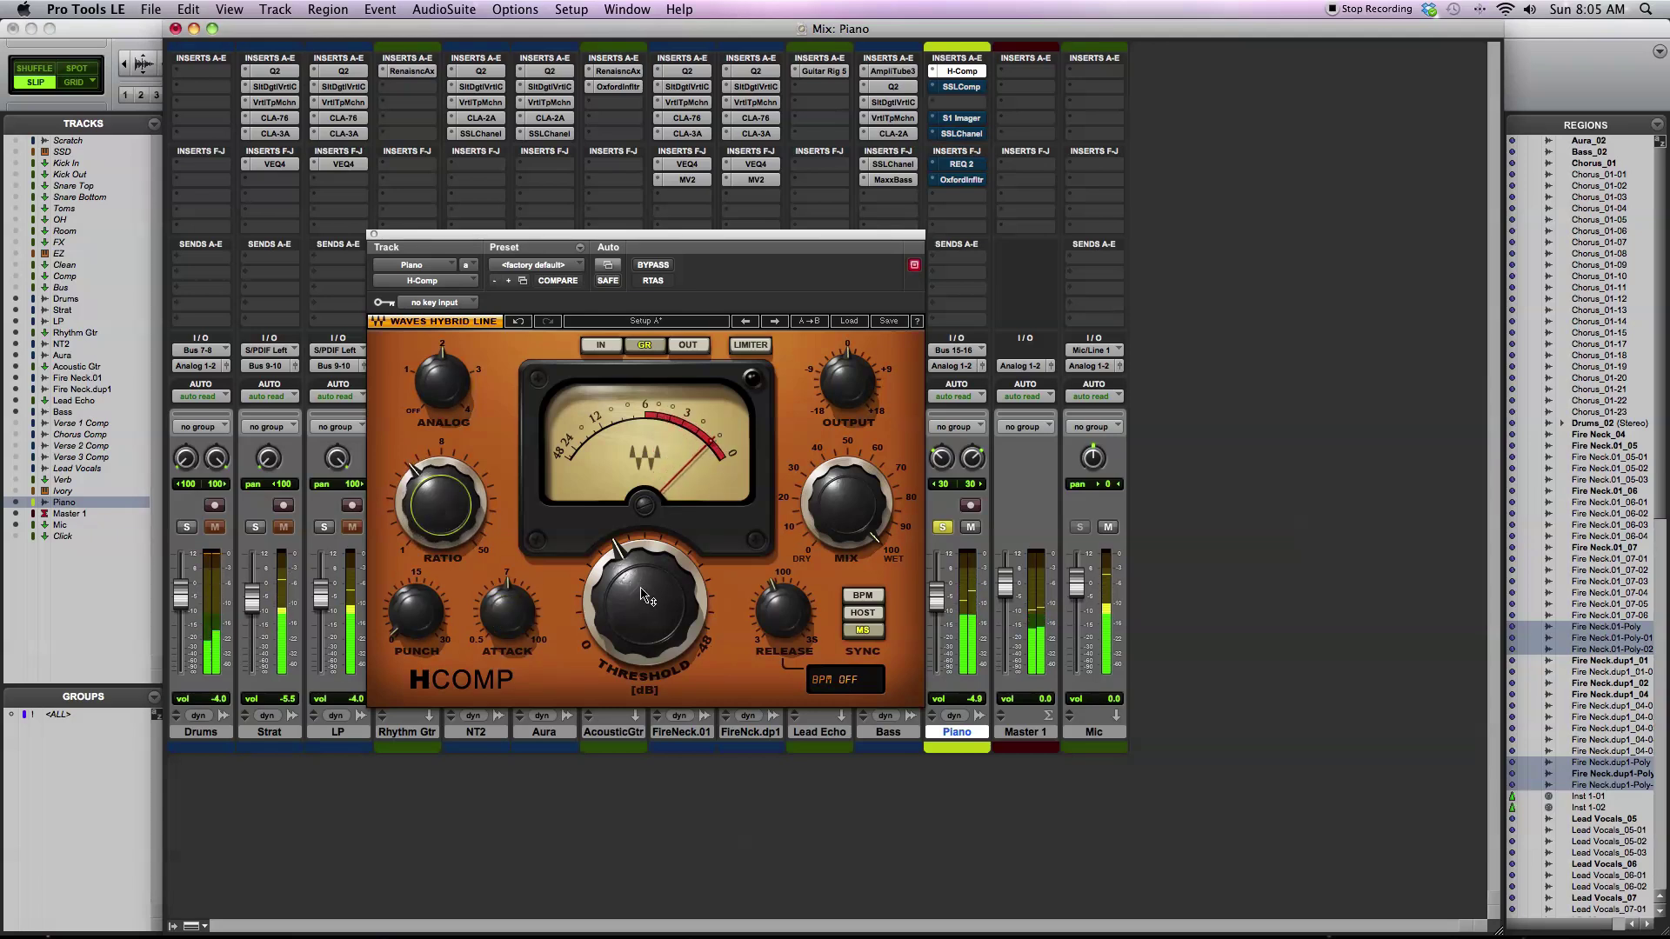
- Fine-tune the H-Comp threshold and attack to suit the gentler ratio
{"action": "left_click_drag", "start_coordinate": [644, 596], "coordinate": [639, 596]}
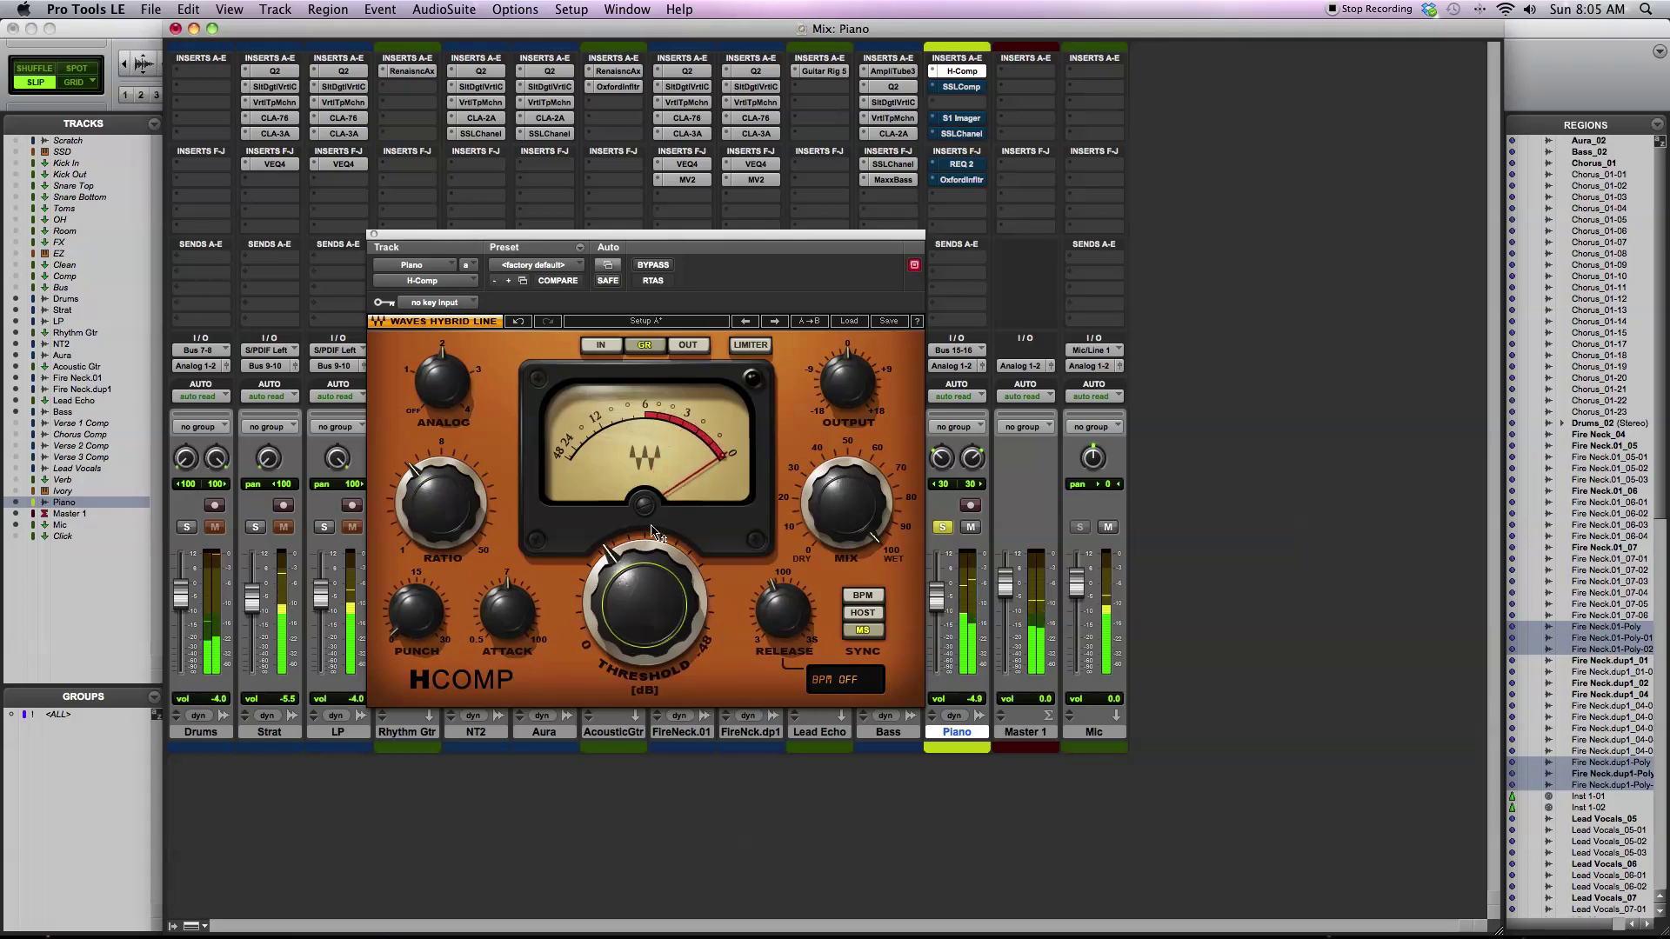
{"action": "left_click_drag", "start_coordinate": [652, 548], "coordinate": [653, 562]}
{"action": "left_click_drag", "start_coordinate": [507, 613], "coordinate": [507, 604]}
{"action": "left_click_drag", "start_coordinate": [616, 611], "coordinate": [618, 609]}
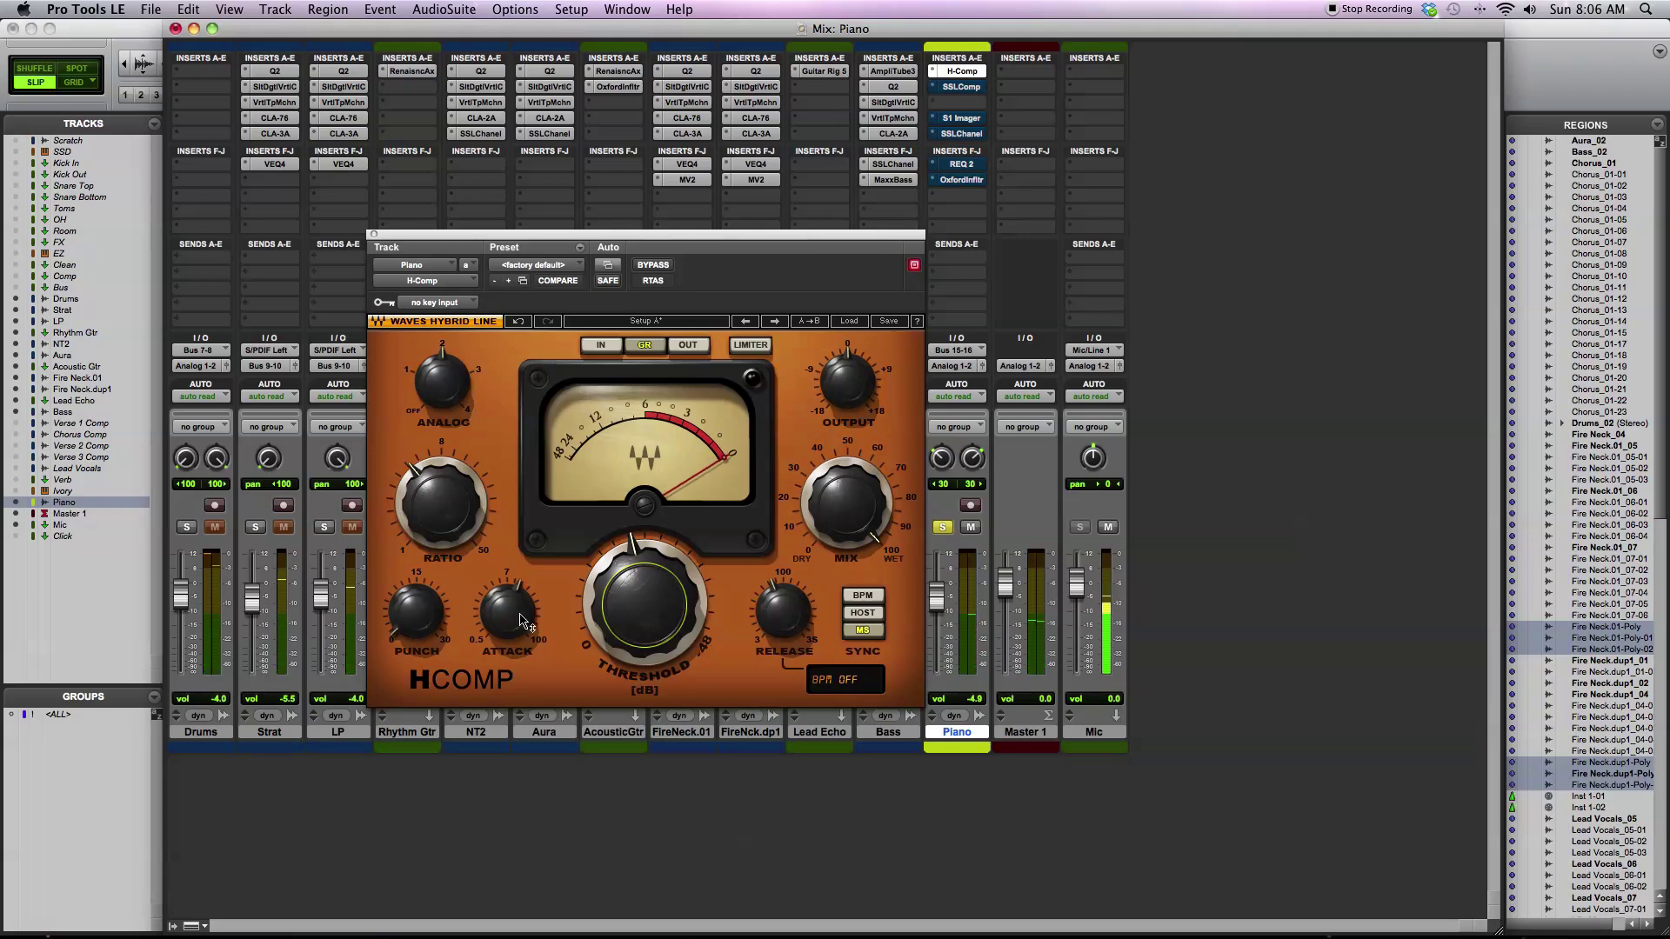
- Set the H-Comp threshold on the Piano track to -19.1
{"action": "mouse_move", "coordinate": [520, 619]}
{"action": "left_click", "coordinate": [522, 619]}
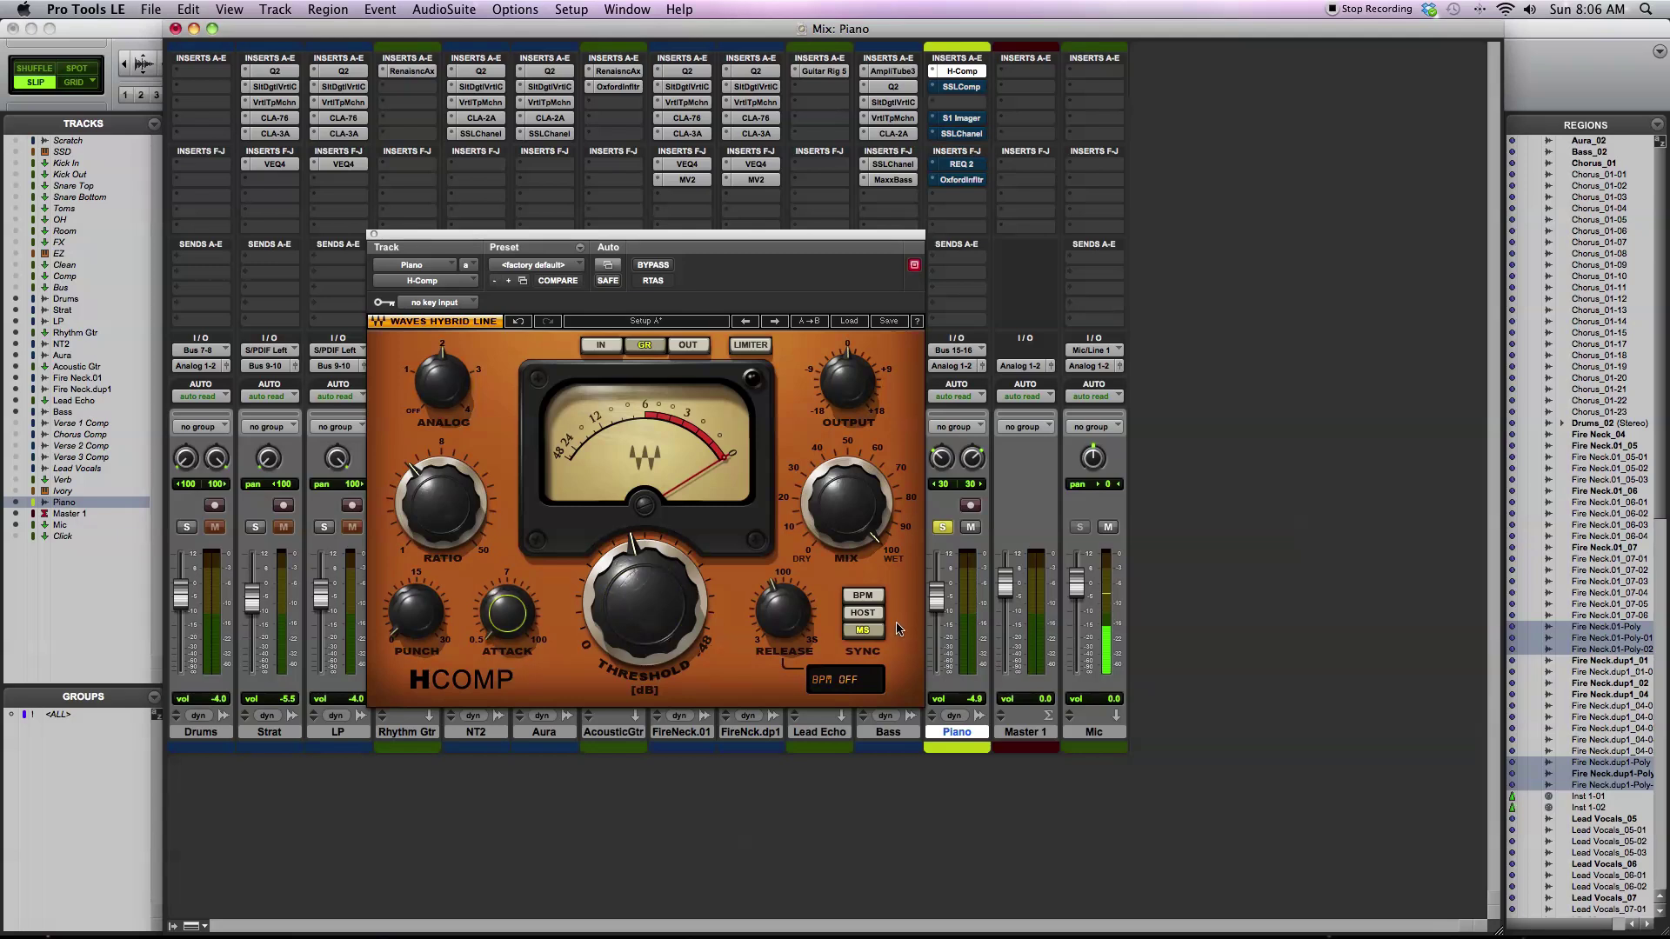
{"action": "left_click", "coordinate": [631, 578]}
{"action": "left_click_drag", "start_coordinate": [631, 579], "coordinate": [630, 600]}
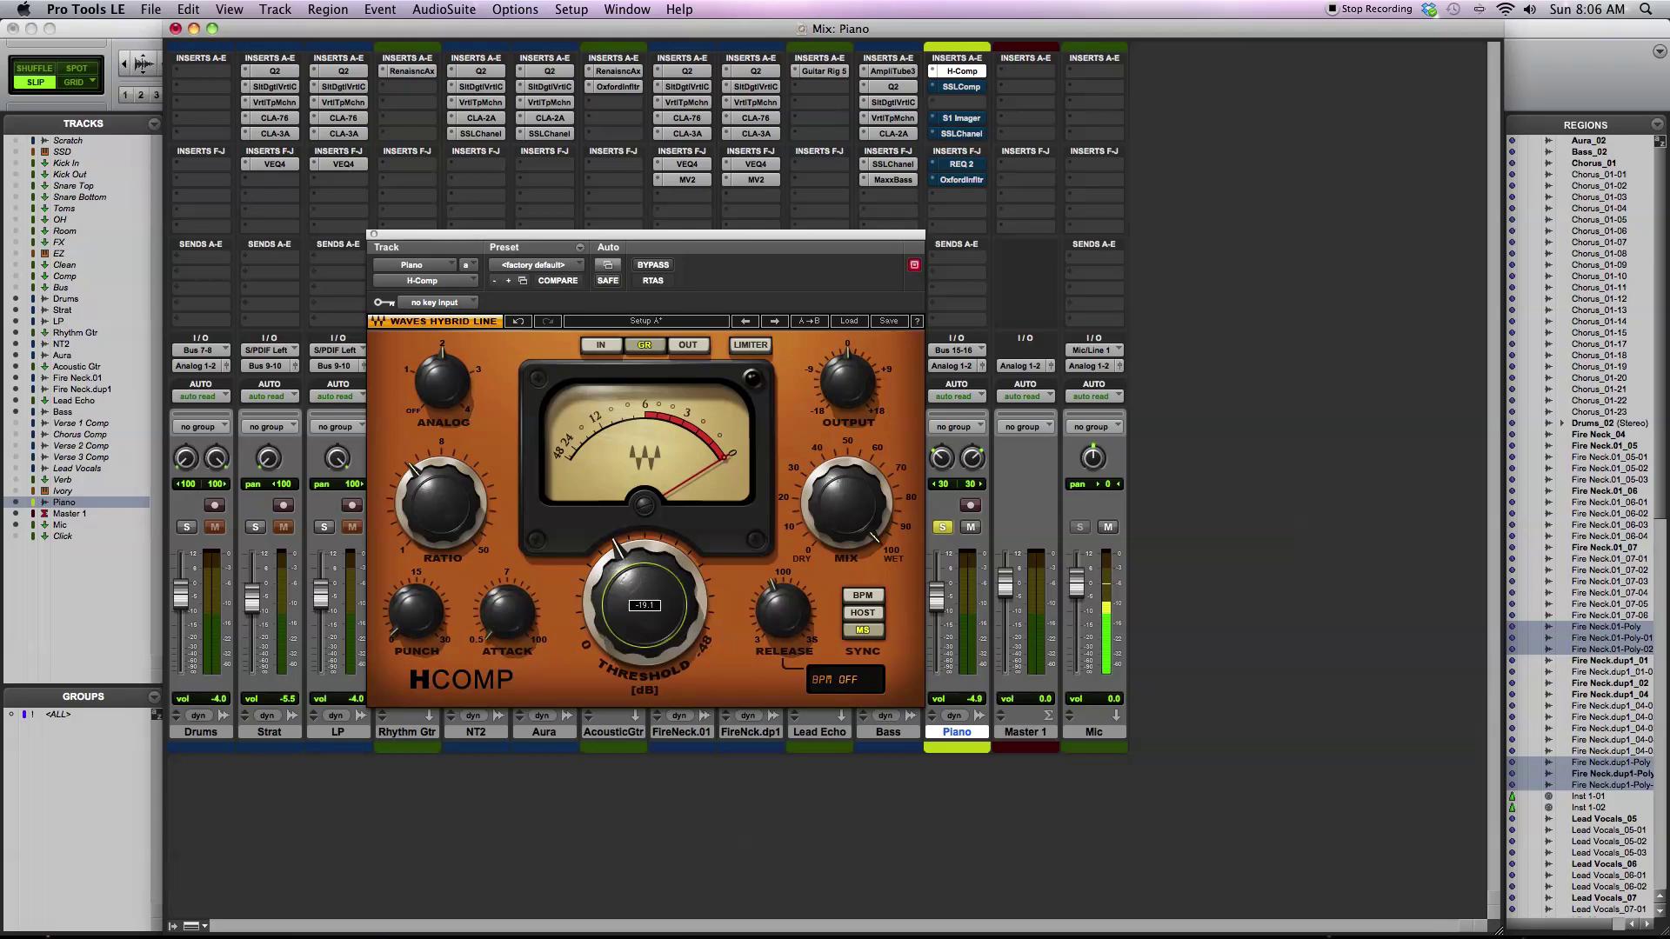
- Set the H-Comp release to 7.52 and the threshold to -20.0 on the Piano track
{"action": "left_click", "coordinate": [783, 611]}
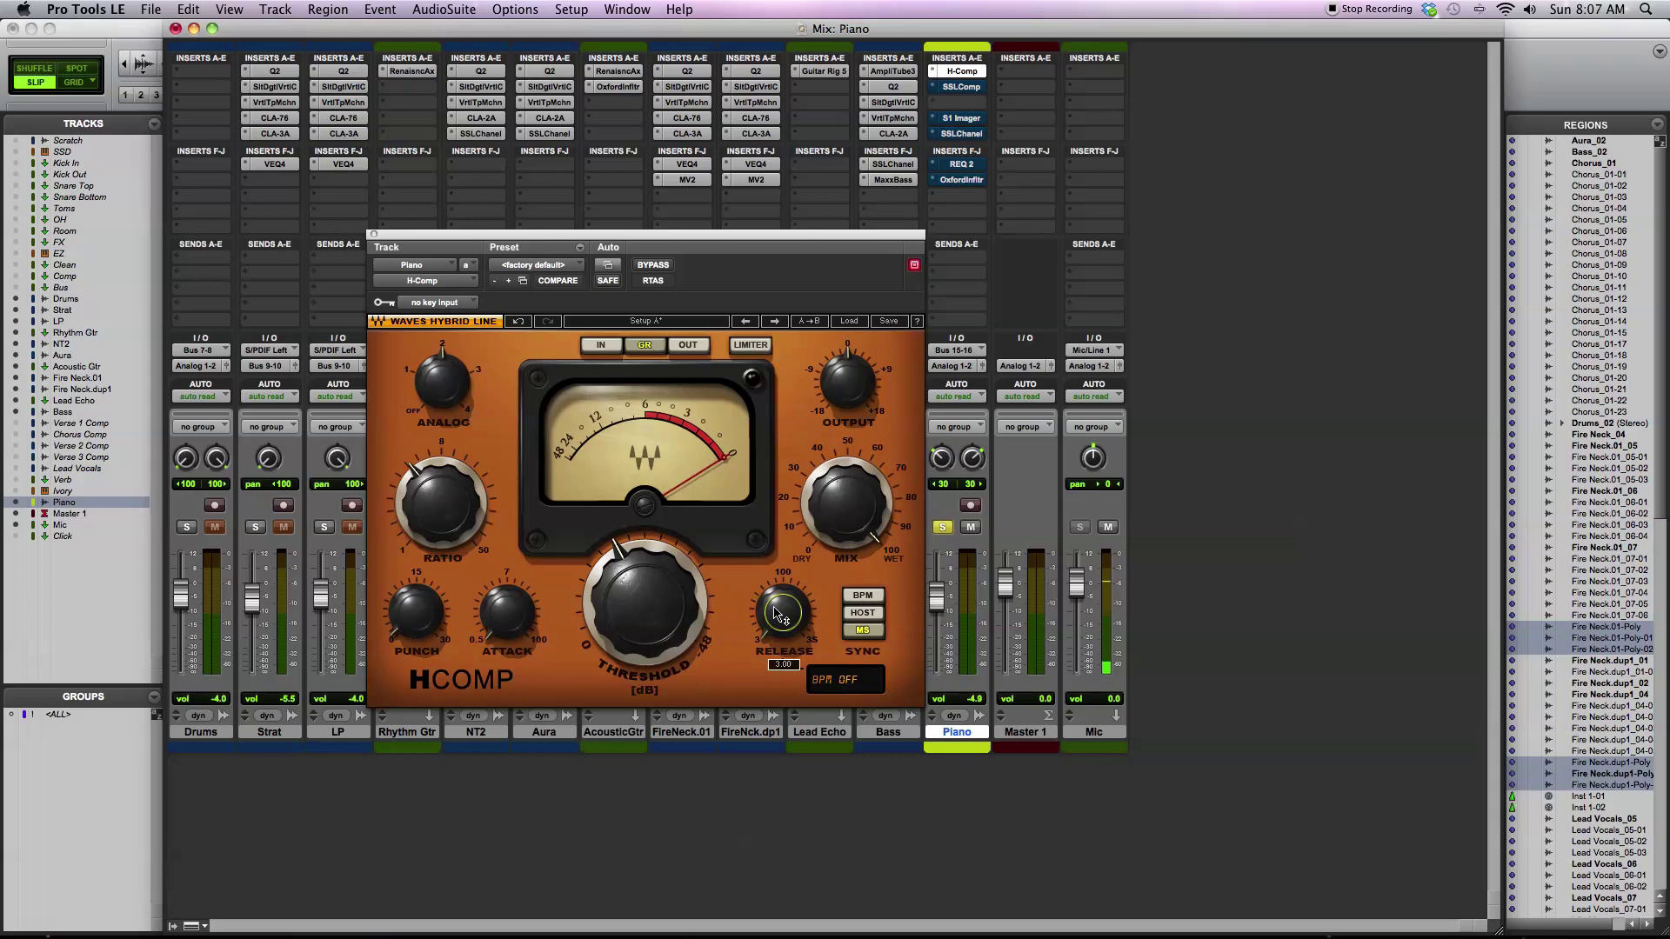
{"action": "left_click_drag", "start_coordinate": [644, 602], "coordinate": [644, 580]}
{"action": "left_click_drag", "start_coordinate": [781, 611], "coordinate": [787, 661]}
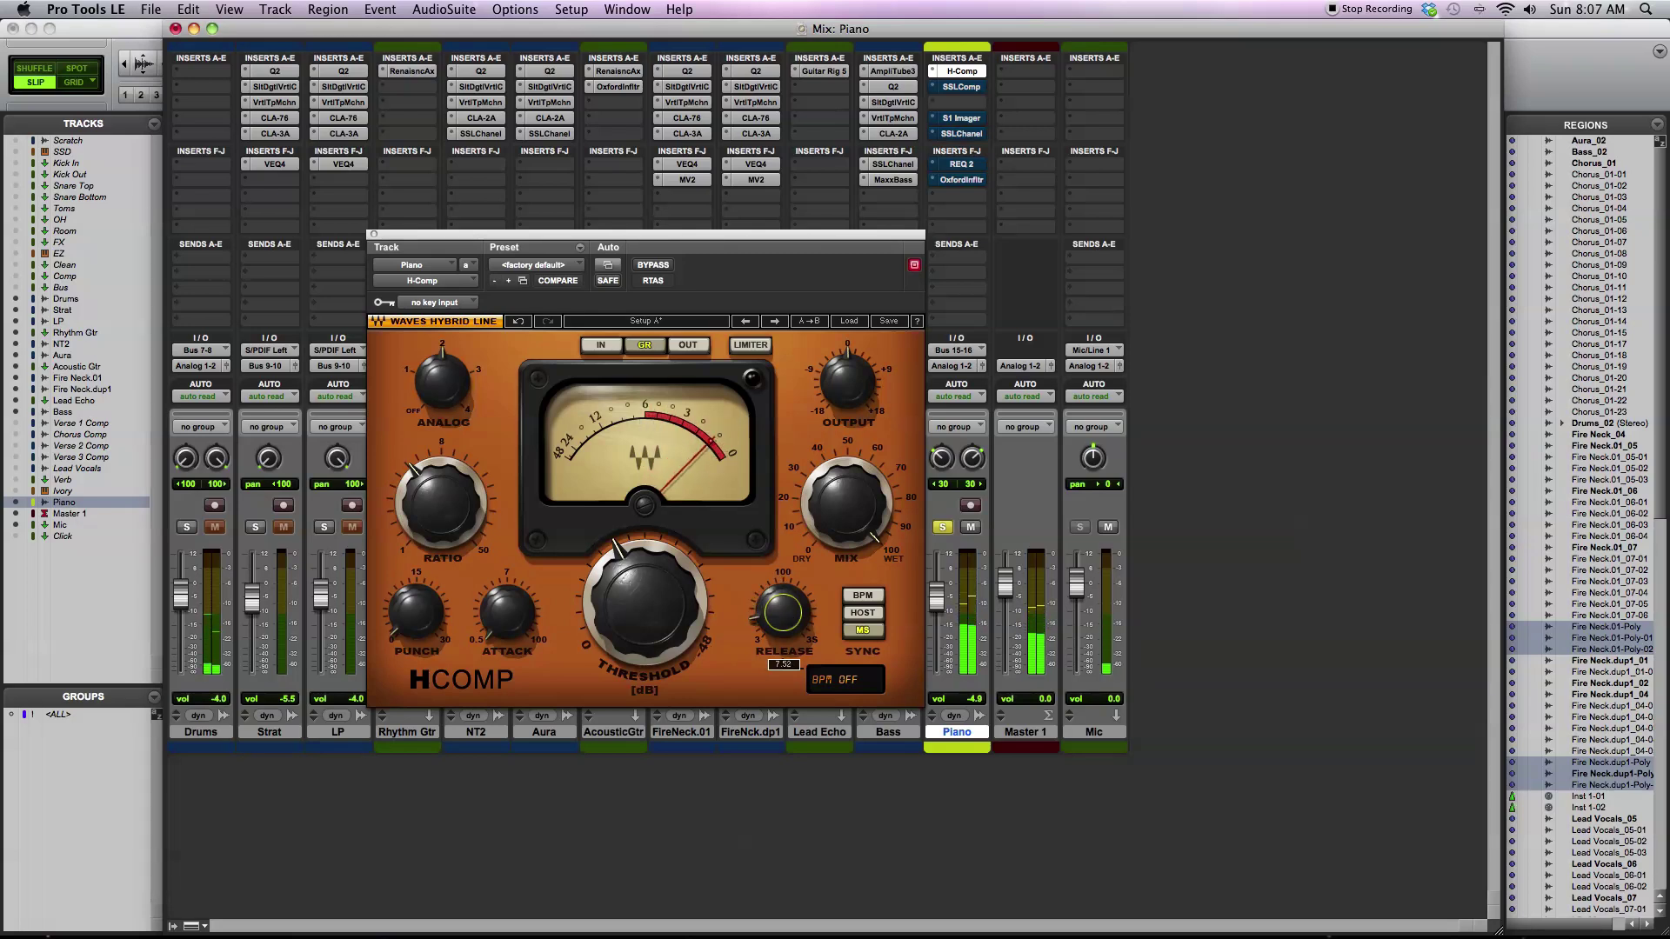
{"action": "left_click", "coordinate": [645, 605]}
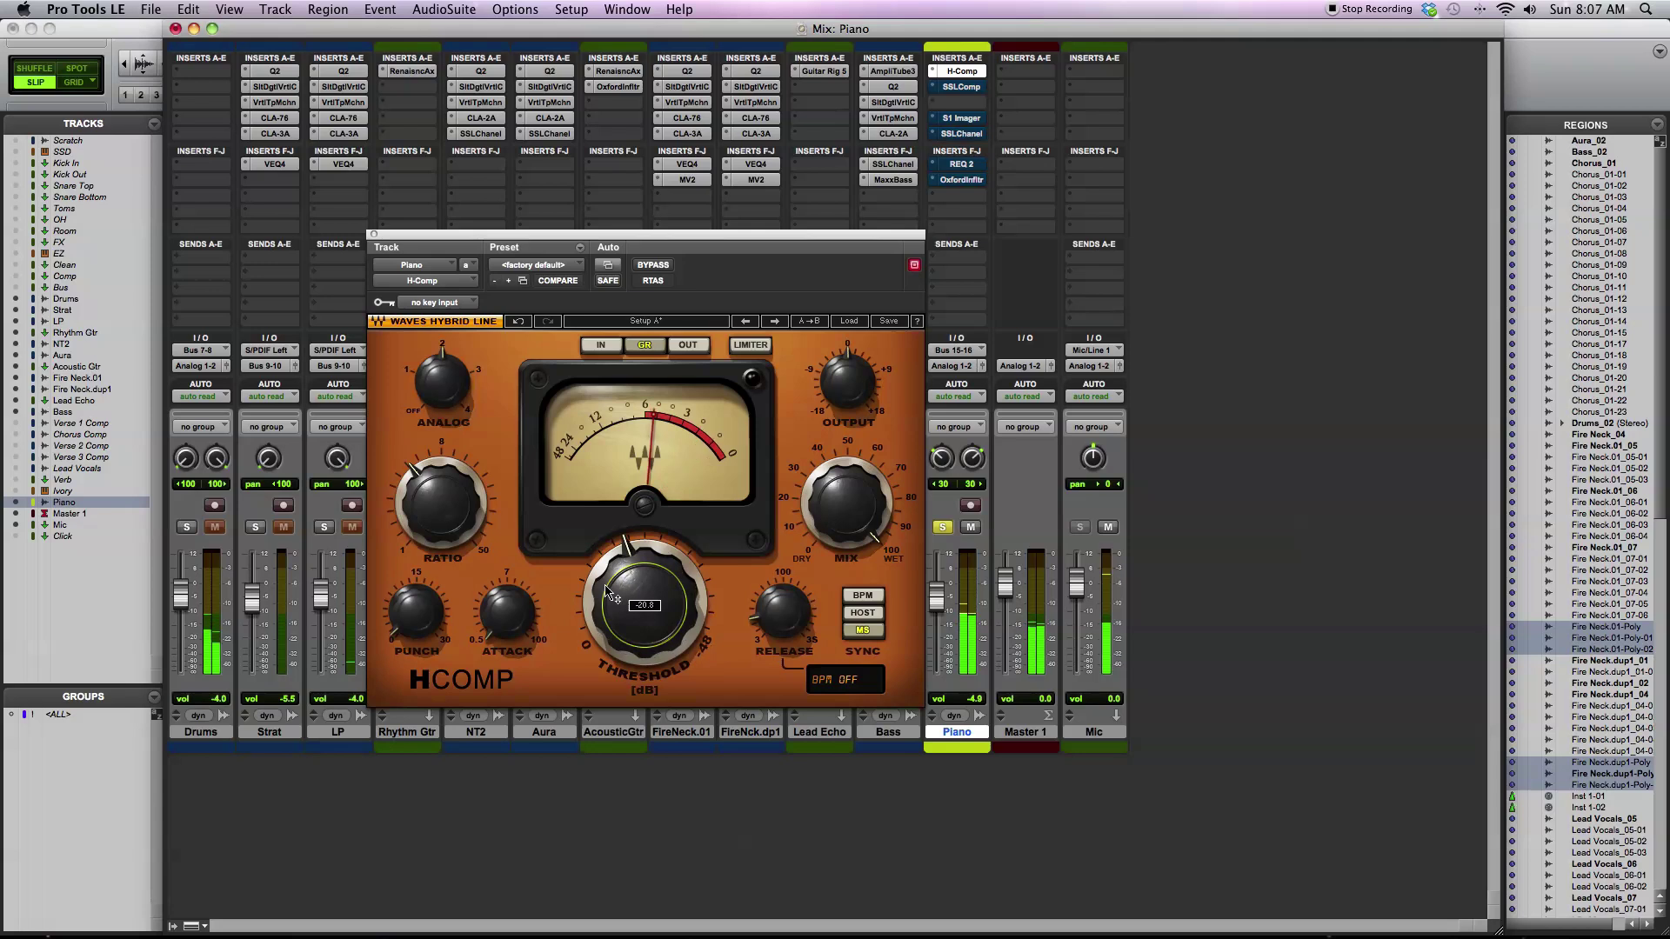
- Raise the H-Comp ratio and ease the threshold to about -17.2
{"action": "mouse_move", "coordinate": [417, 498]}
{"action": "left_mouse_down"}
{"action": "mouse_move", "coordinate": [417, 461]}
{"action": "mouse_move", "coordinate": [418, 513]}
{"action": "left_mouse_up"}
{"action": "left_click", "coordinate": [645, 604]}
{"action": "left_click_drag", "start_coordinate": [644, 605], "coordinate": [644, 592]}
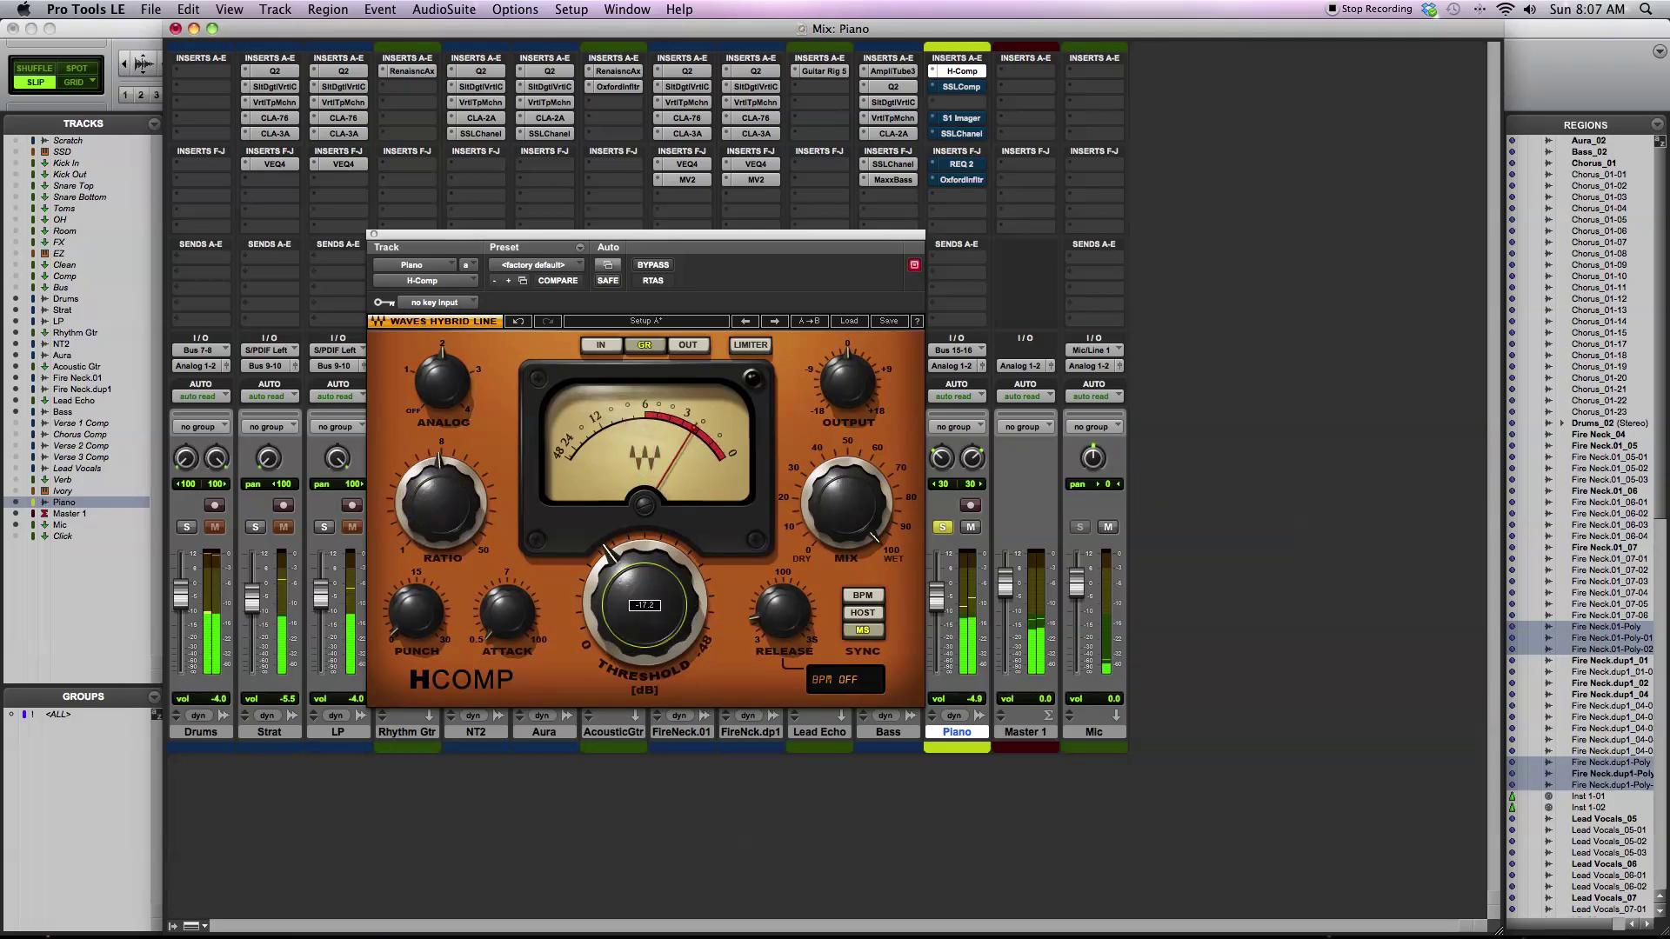
- Try an H-Comp release of 19.9, lower the ratio, and bring the release back to about 8.28
{"action": "mouse_move", "coordinate": [777, 620]}
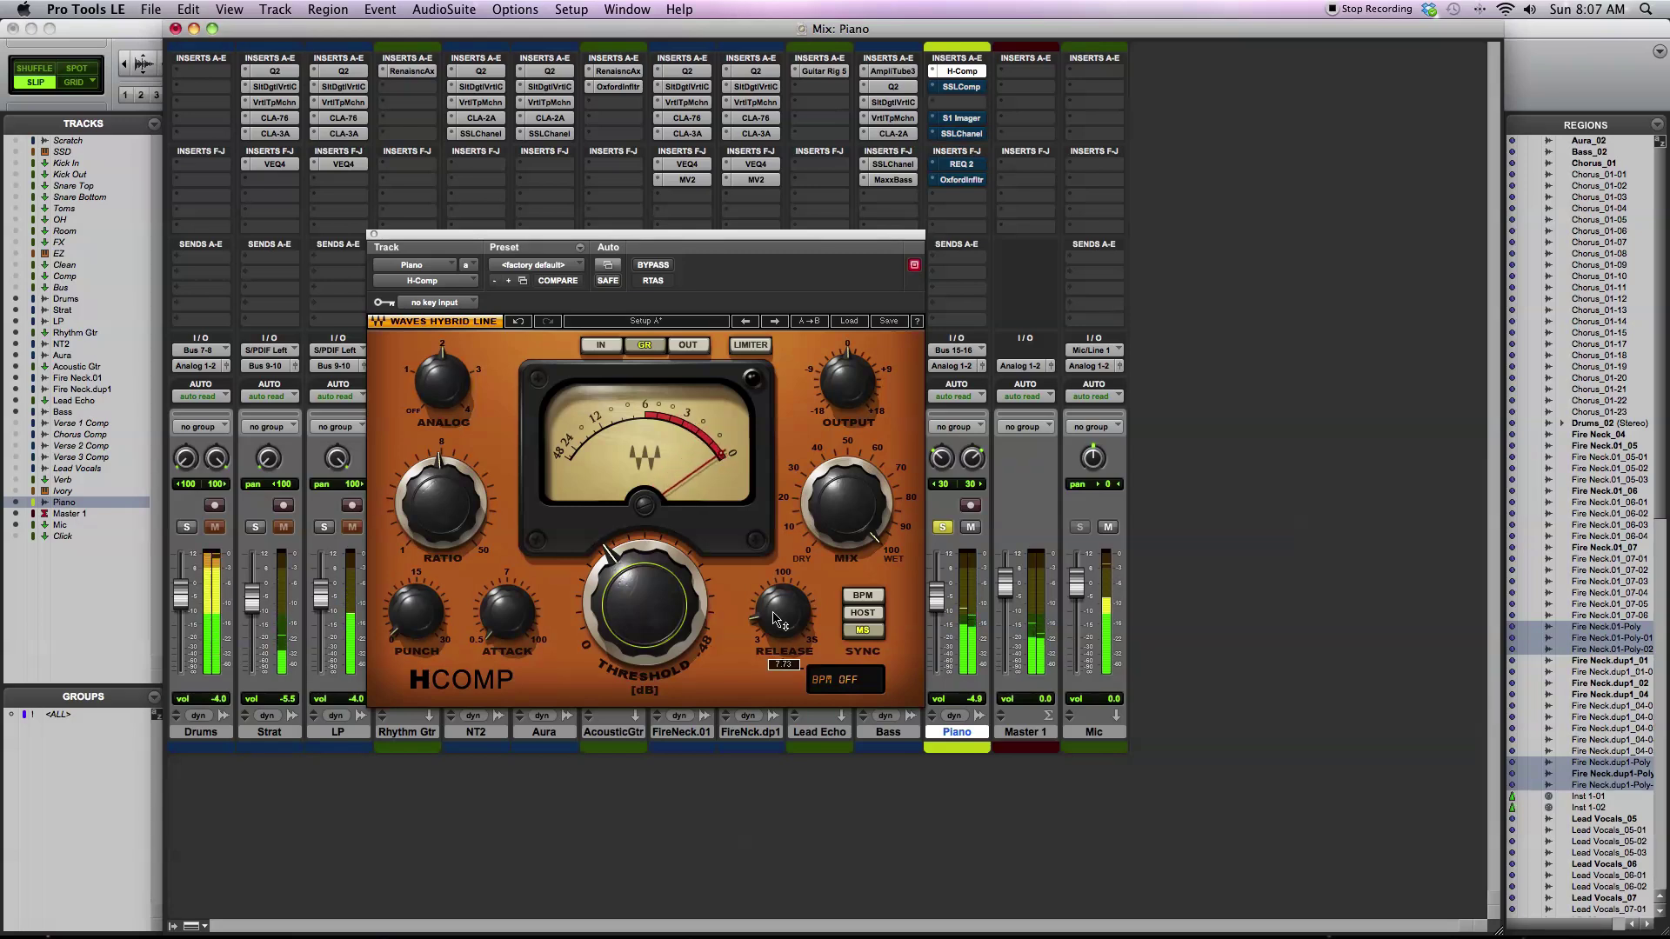
{"action": "mouse_move", "coordinate": [777, 619]}
{"action": "left_mouse_down"}
{"action": "mouse_move", "coordinate": [777, 600]}
{"action": "mouse_move", "coordinate": [639, 600]}
{"action": "mouse_move", "coordinate": [780, 600]}
{"action": "left_mouse_up"}
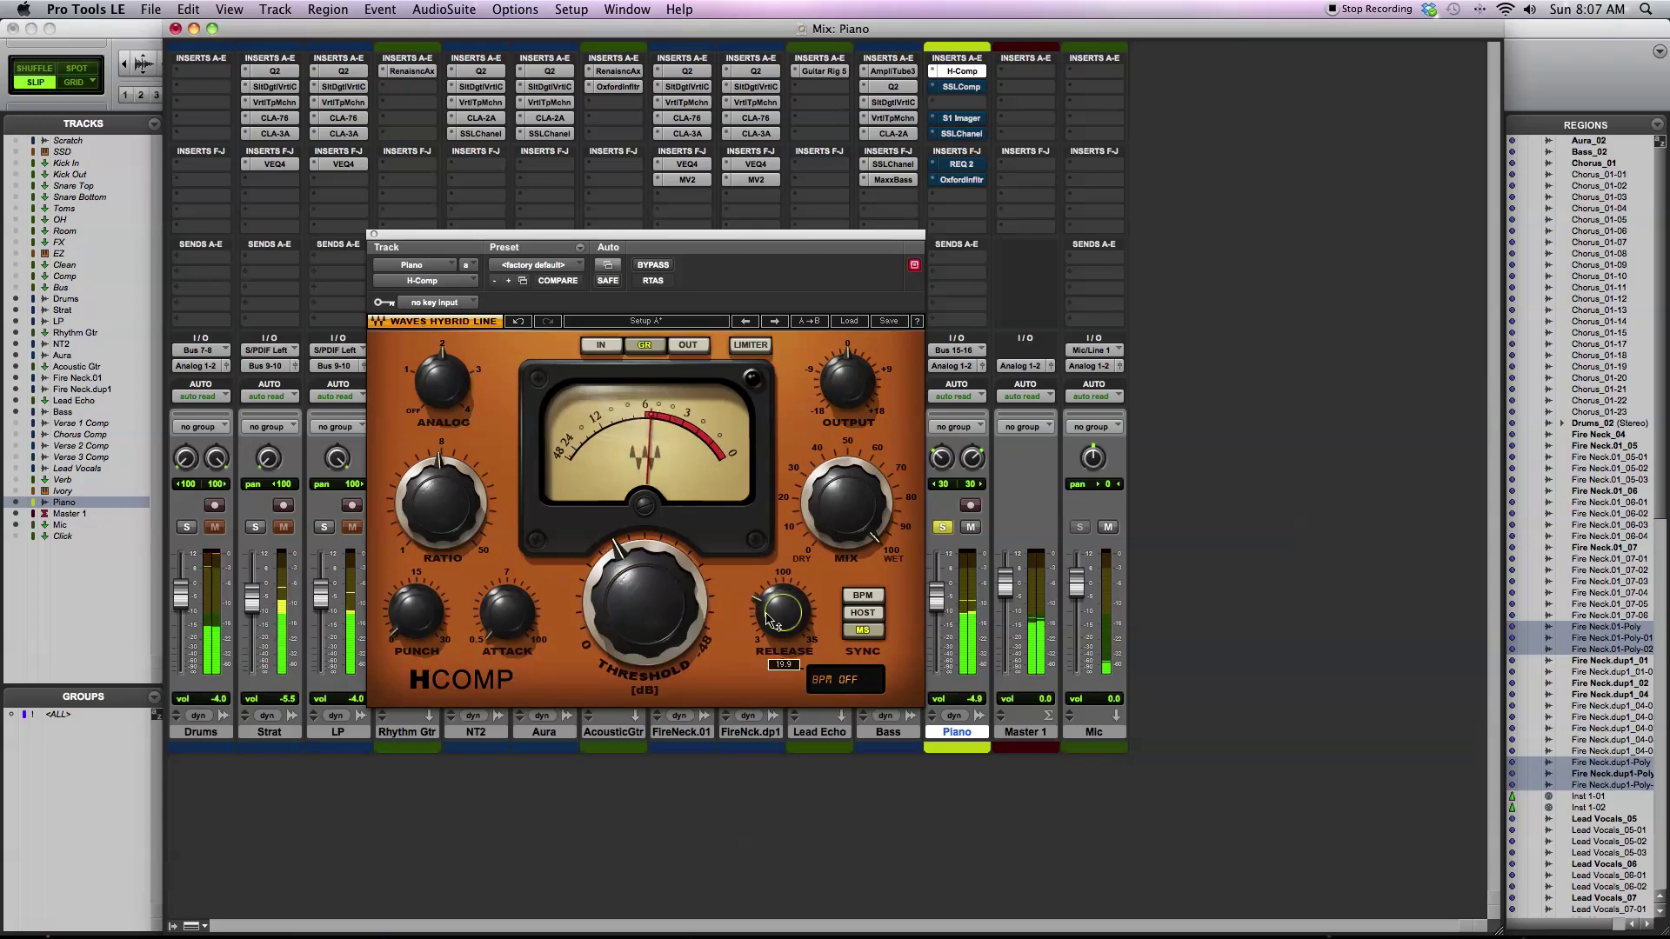
{"action": "left_click_drag", "start_coordinate": [441, 503], "coordinate": [441, 512]}
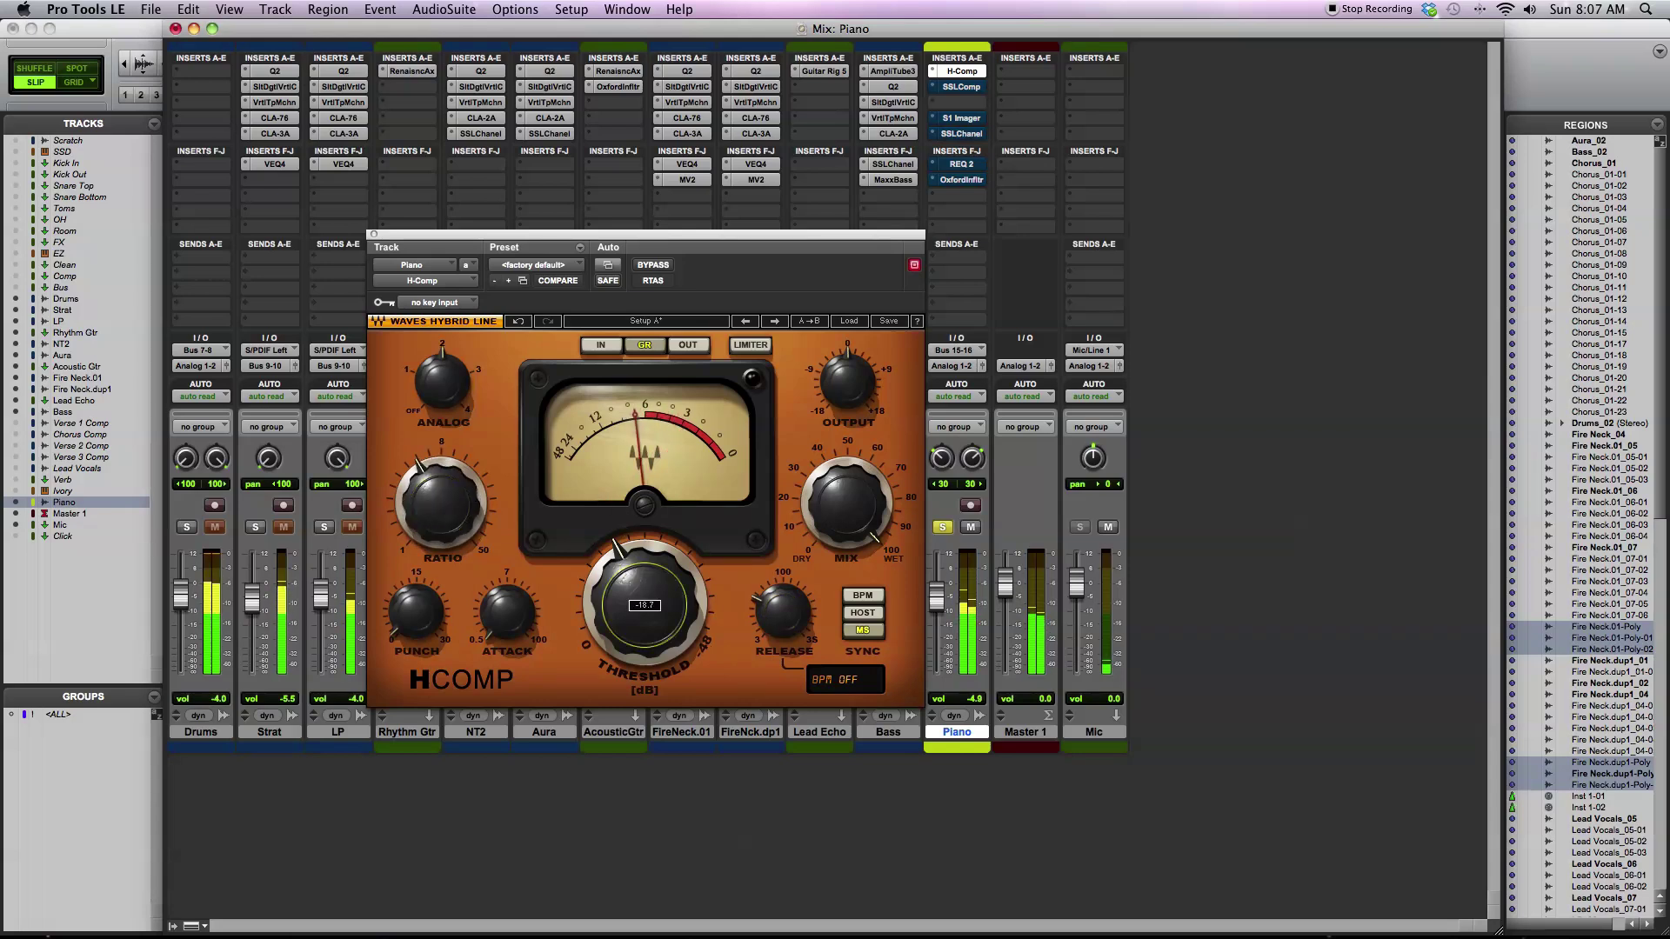
{"action": "left_click_drag", "start_coordinate": [780, 609], "coordinate": [780, 613]}
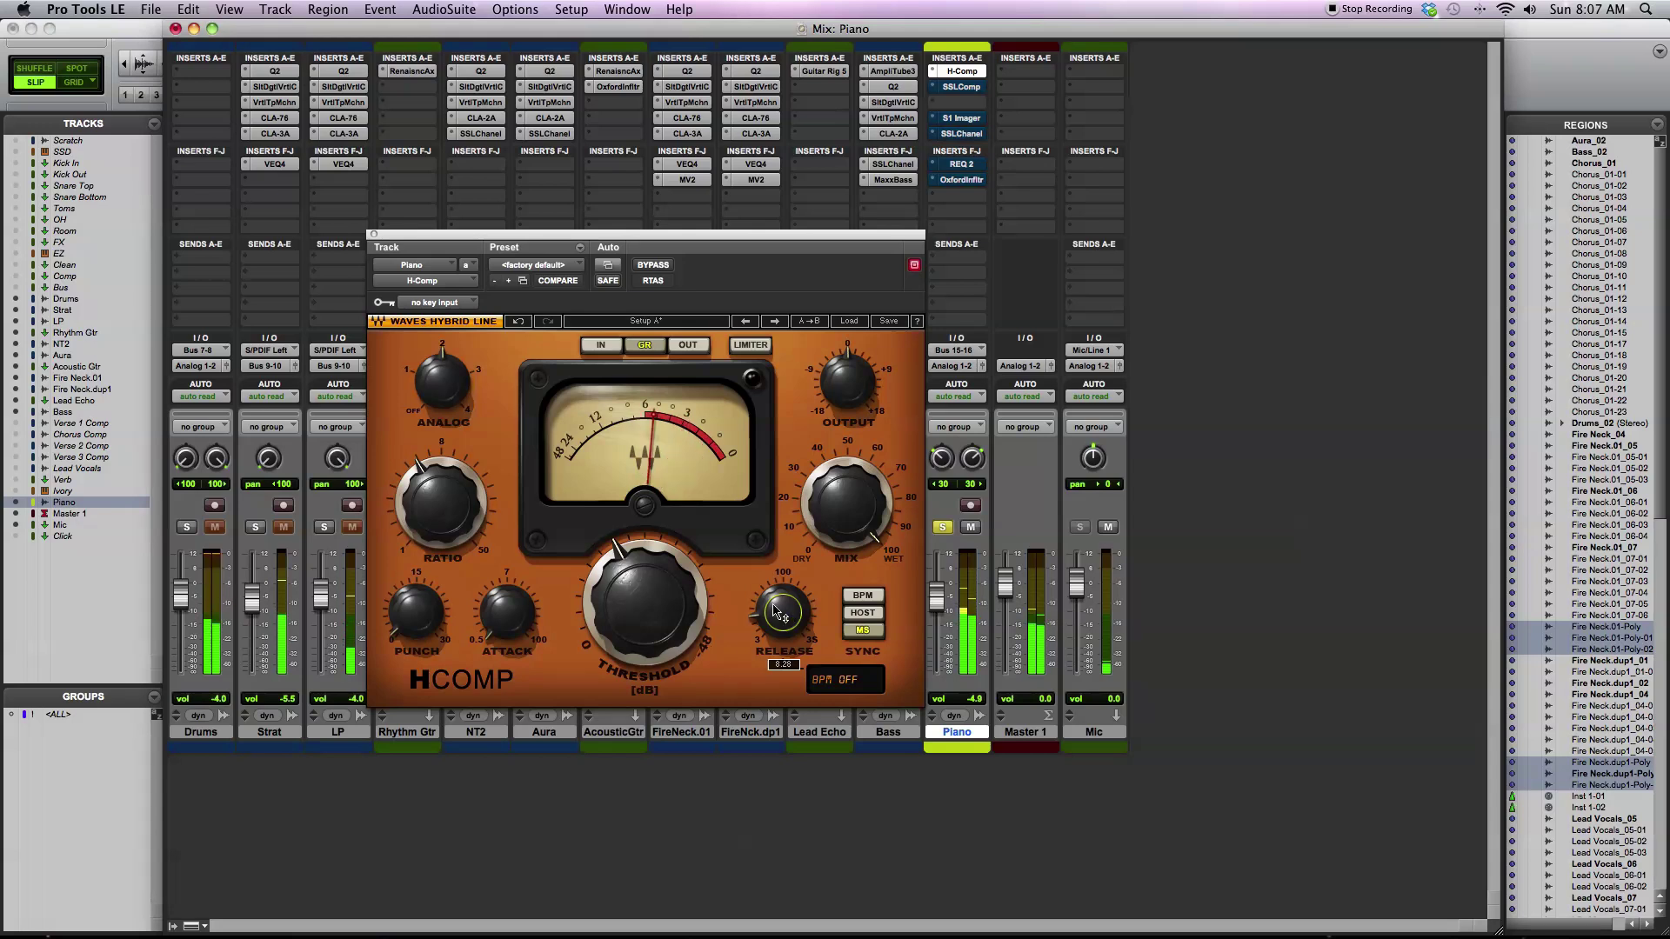
- Set the H-Comp ratio to about 5.17 and compare the compressed piano against the bypassed signal
{"action": "left_click_drag", "start_coordinate": [441, 501], "coordinate": [441, 504]}
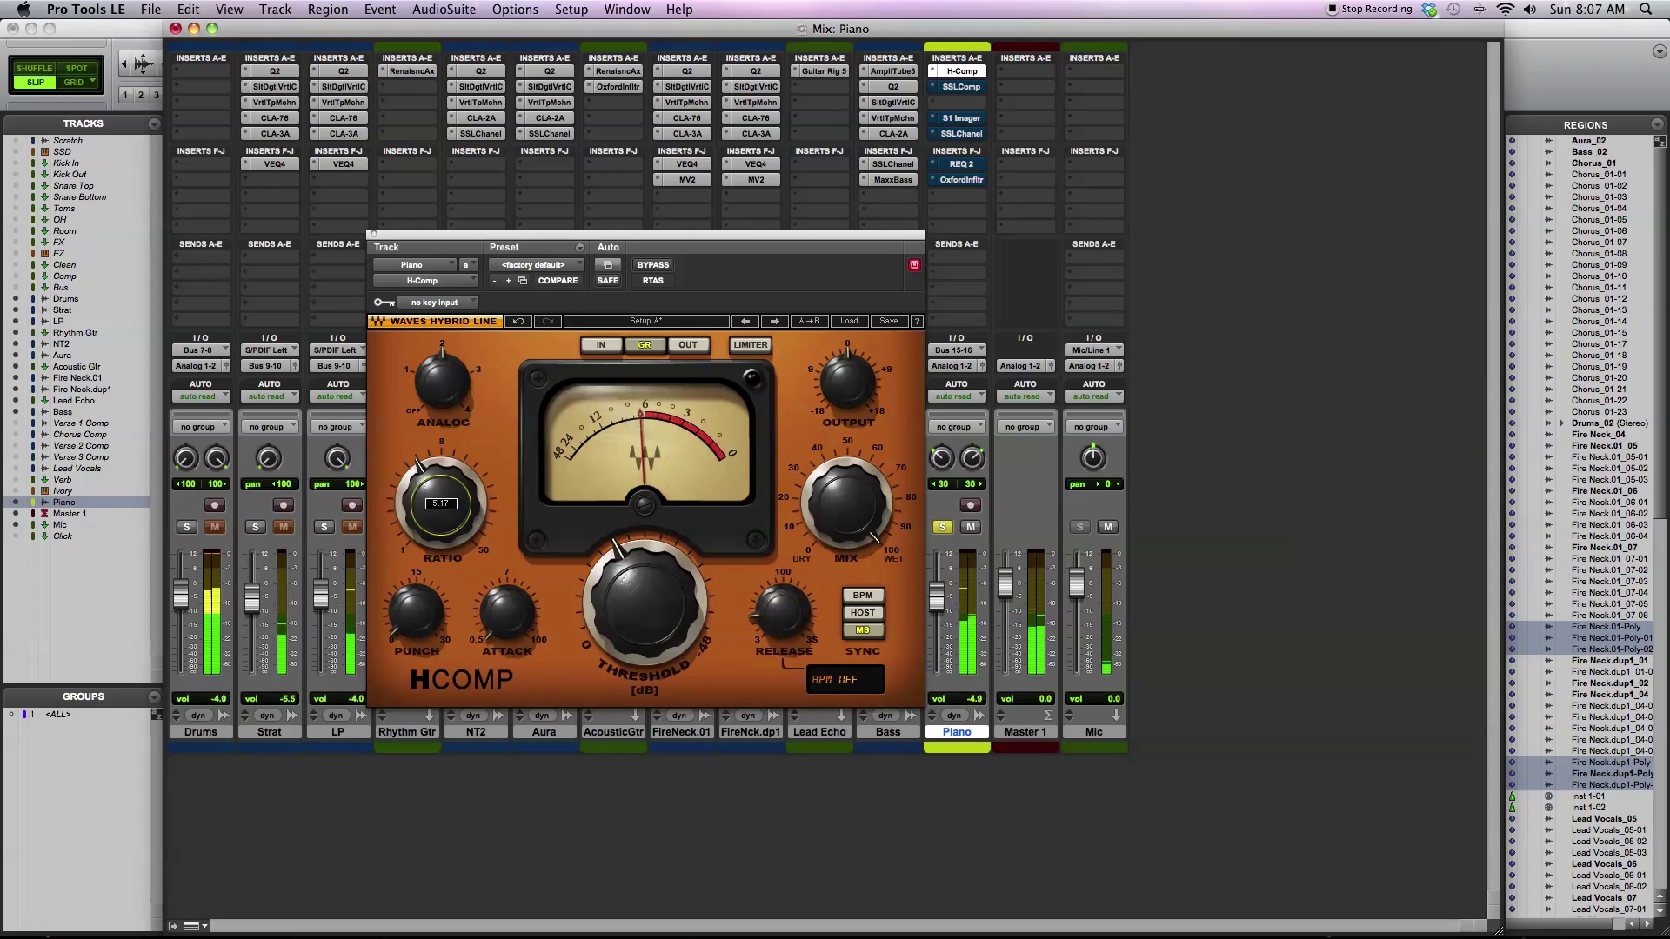
{"action": "left_click", "coordinate": [652, 265]}
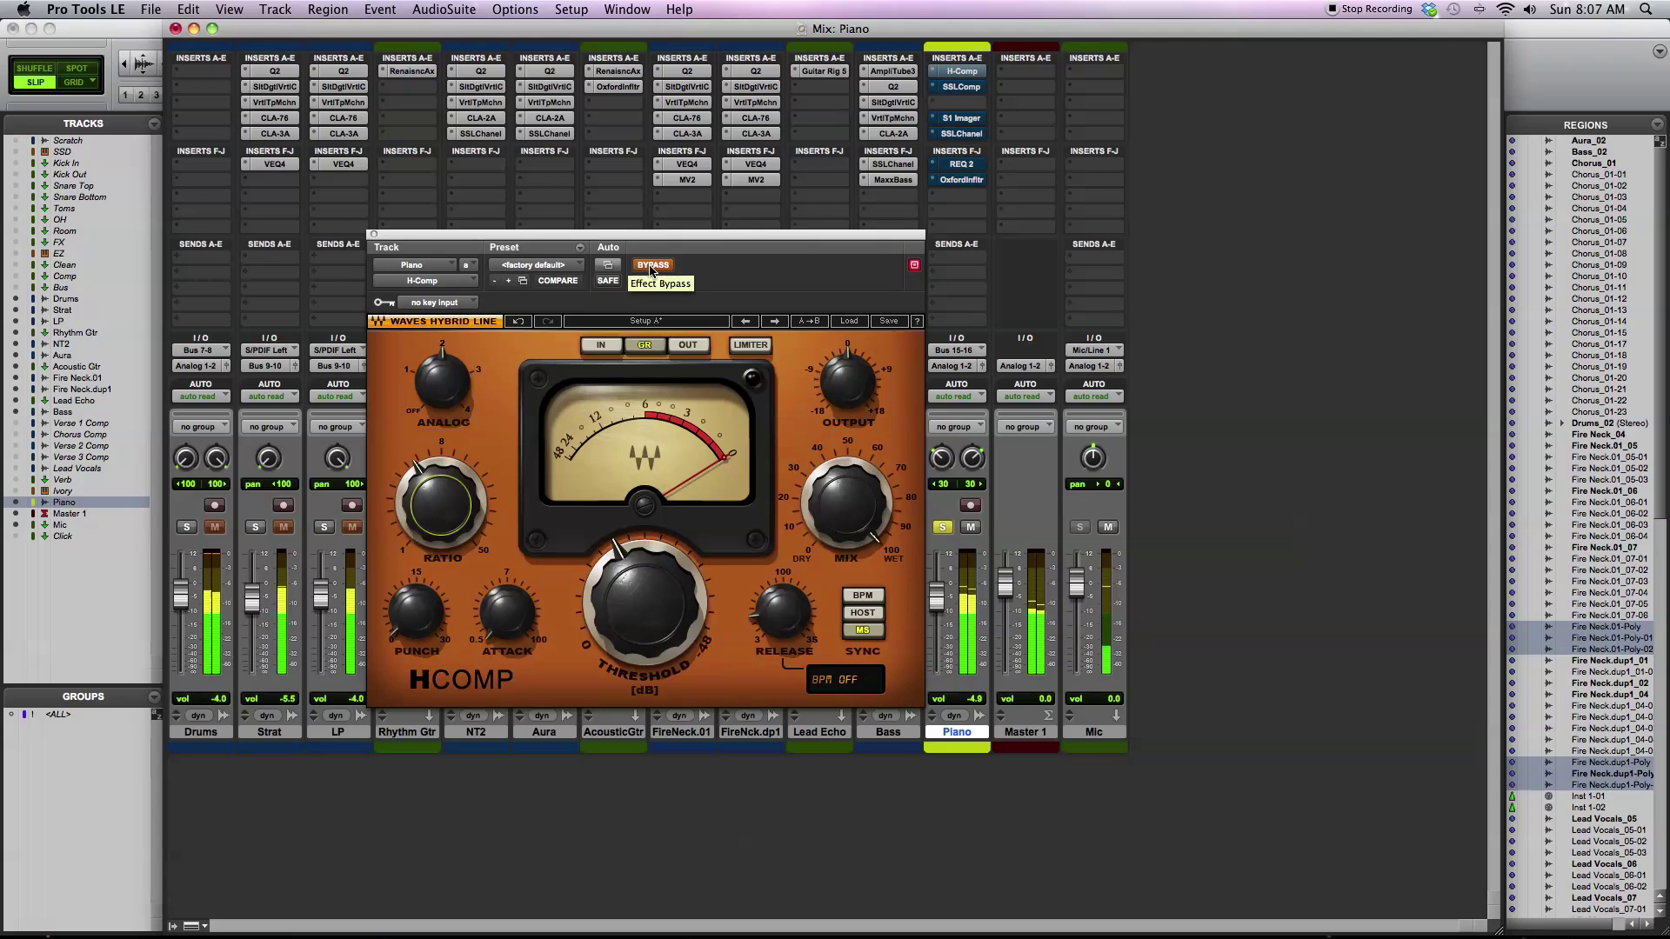
{"action": "left_click", "coordinate": [653, 265]}
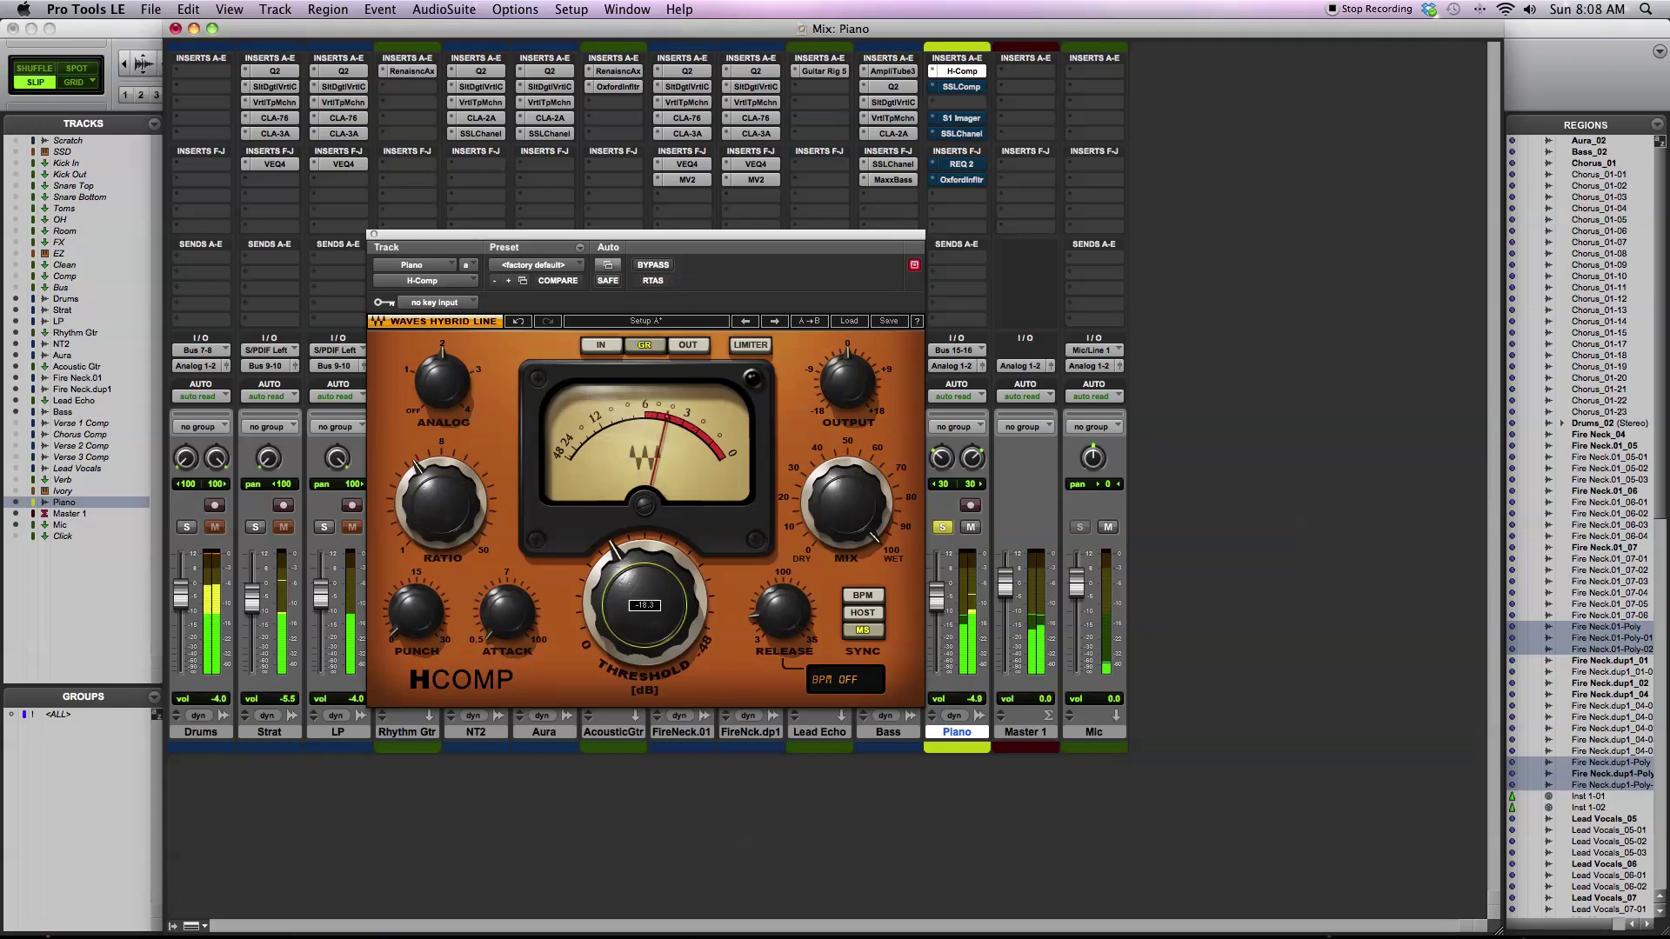
- Raise the H-Comp threshold and fine-tune the release, comparing the piano with the compressor bypassed and active
{"action": "left_click_drag", "start_coordinate": [644, 602], "coordinate": [621, 594]}
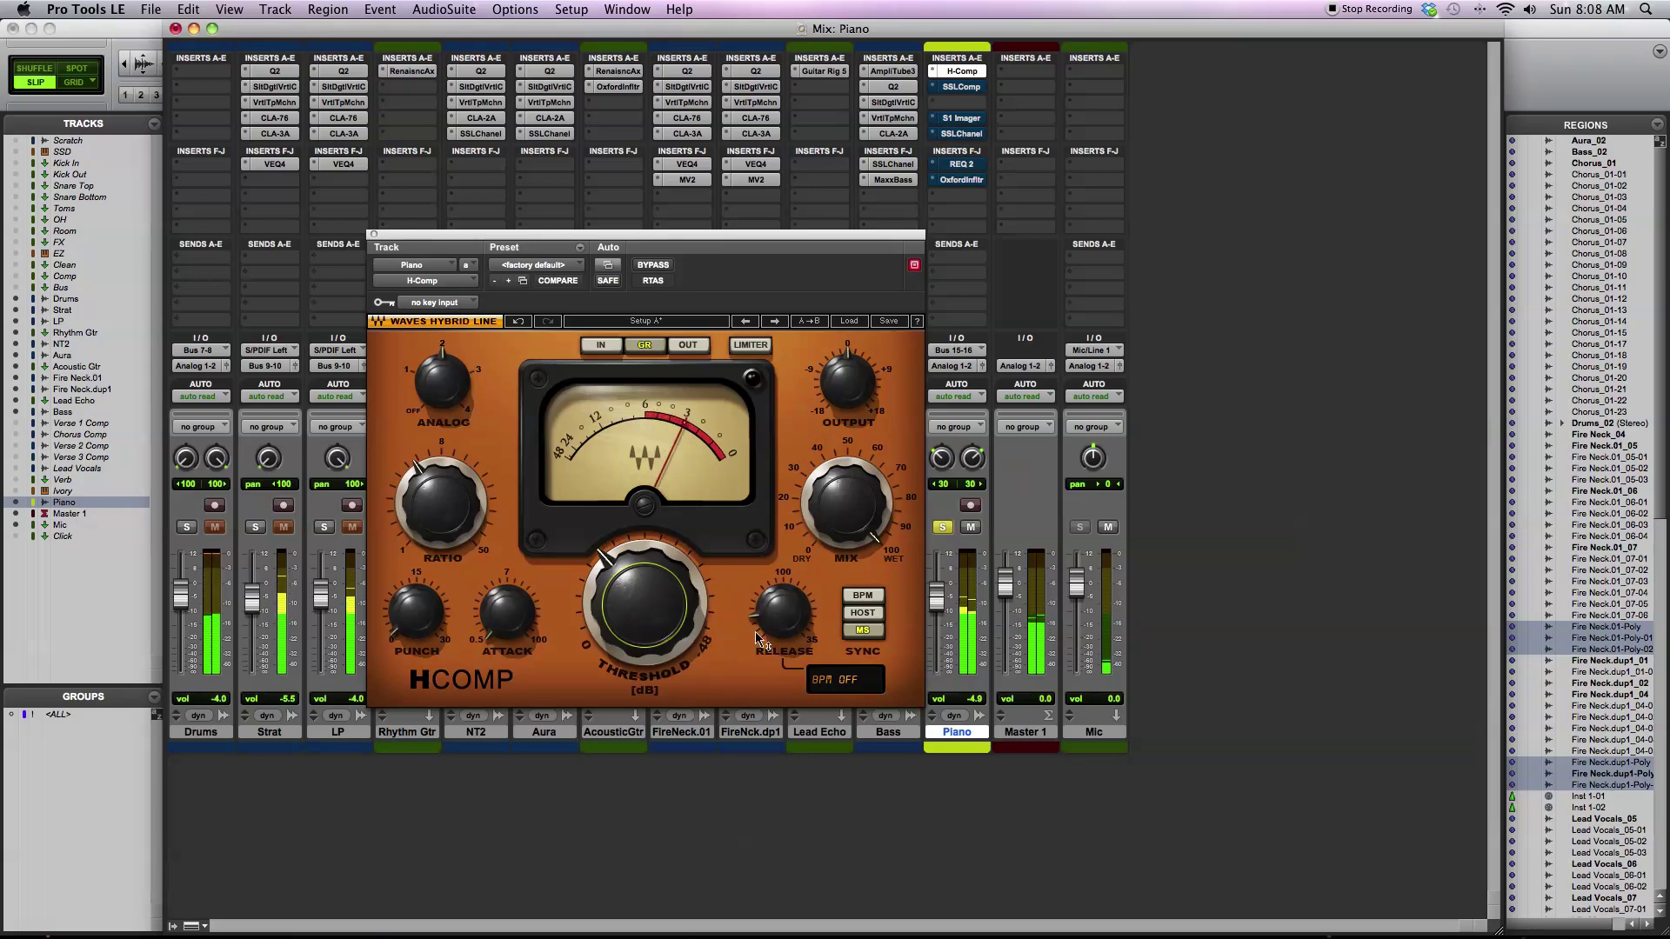
{"action": "left_click_drag", "start_coordinate": [782, 613], "coordinate": [781, 606]}
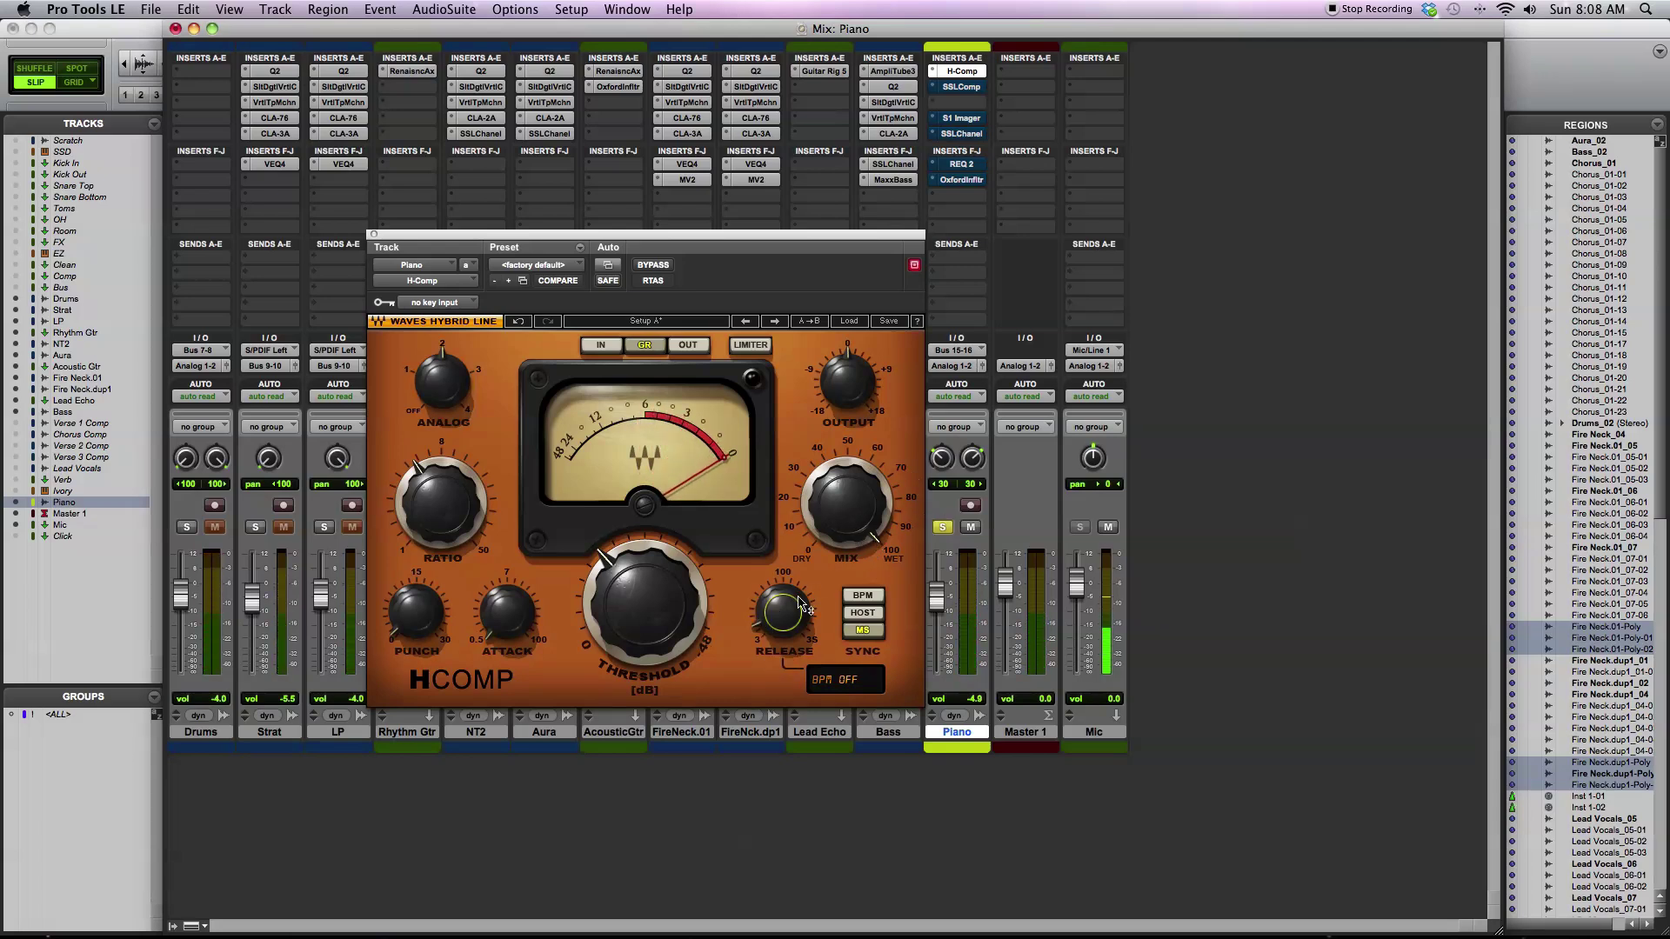
{"action": "mouse_move", "coordinate": [798, 599]}
{"action": "left_click", "coordinate": [940, 528]}
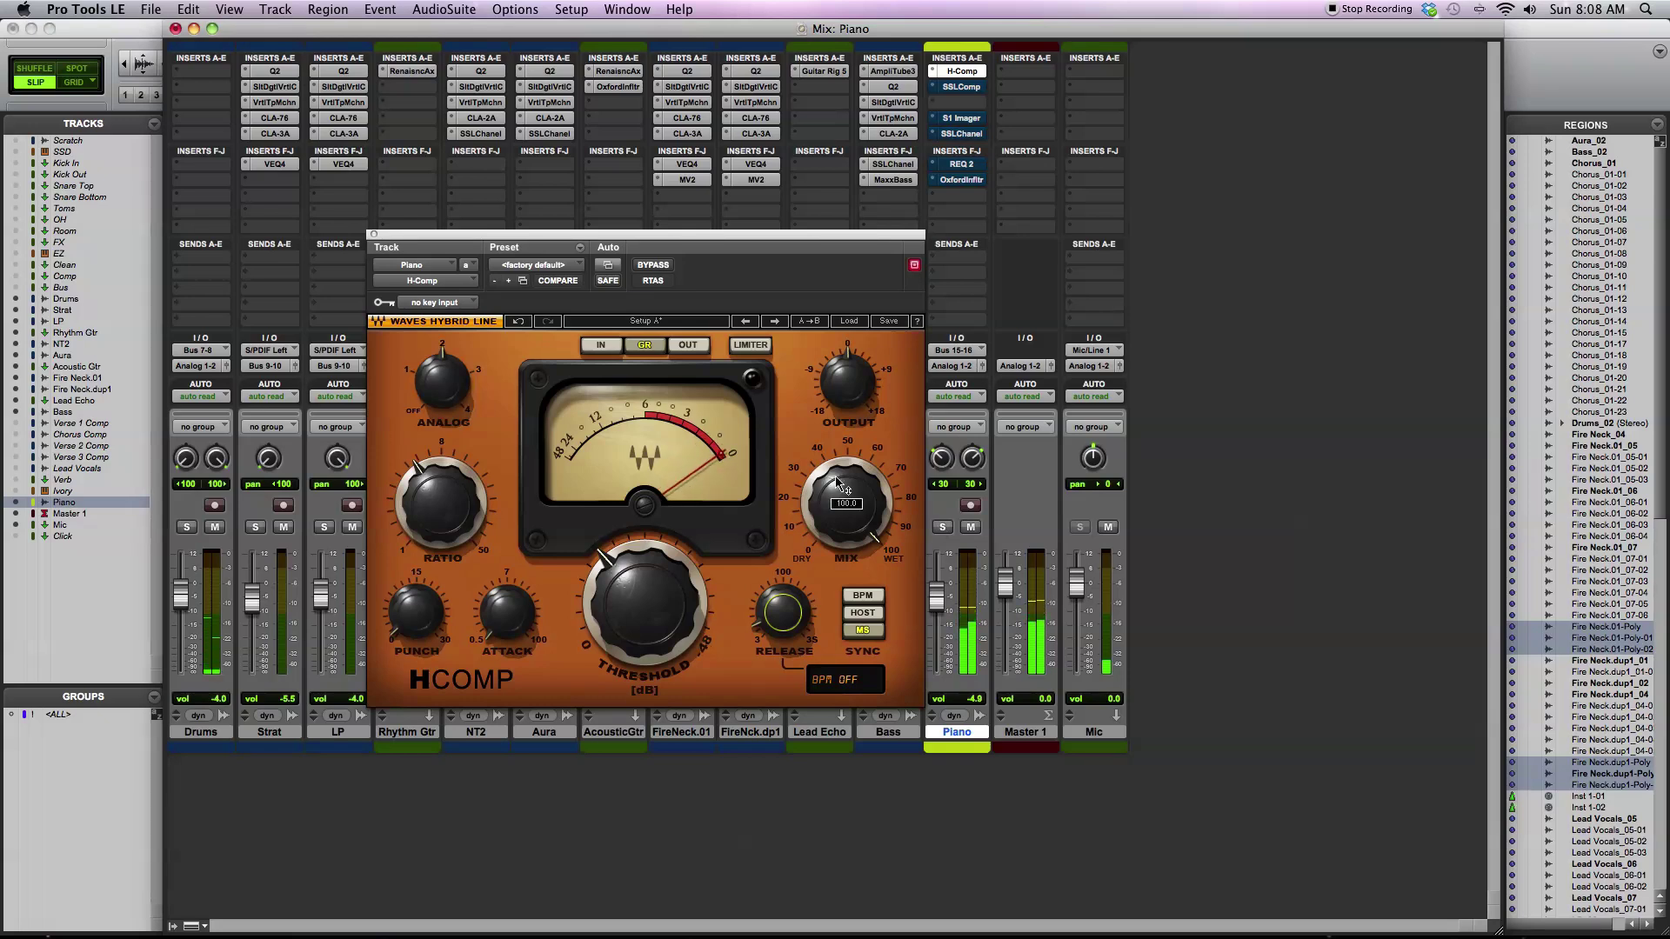
{"action": "left_click", "coordinate": [654, 265]}
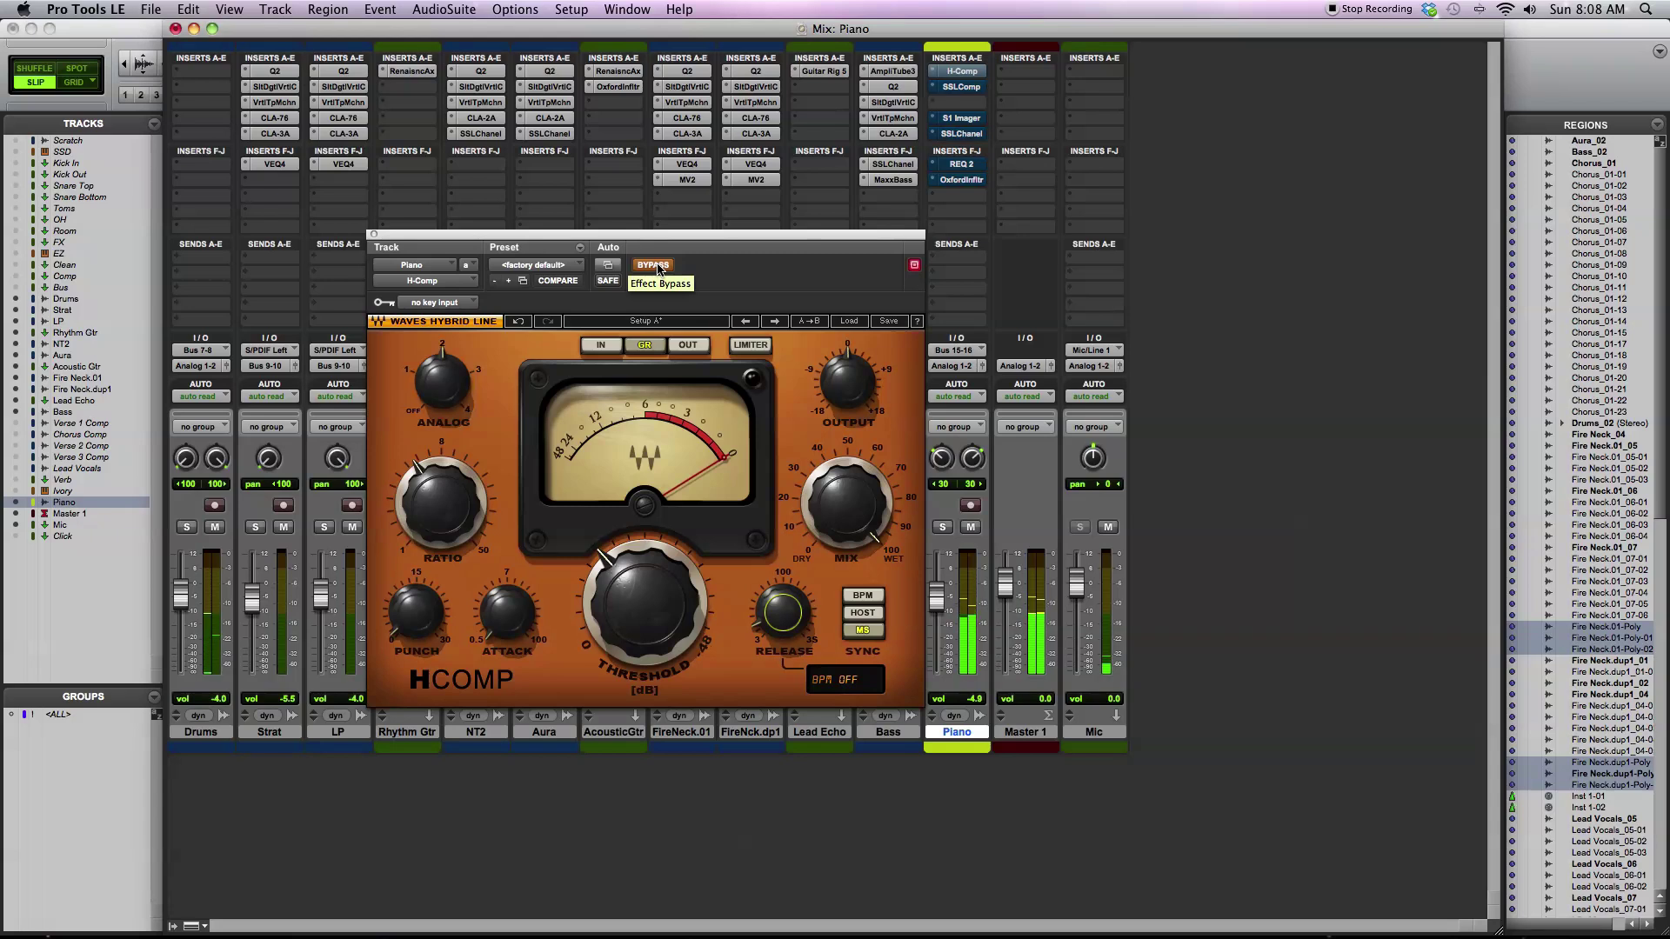
{"action": "left_click", "coordinate": [654, 265]}
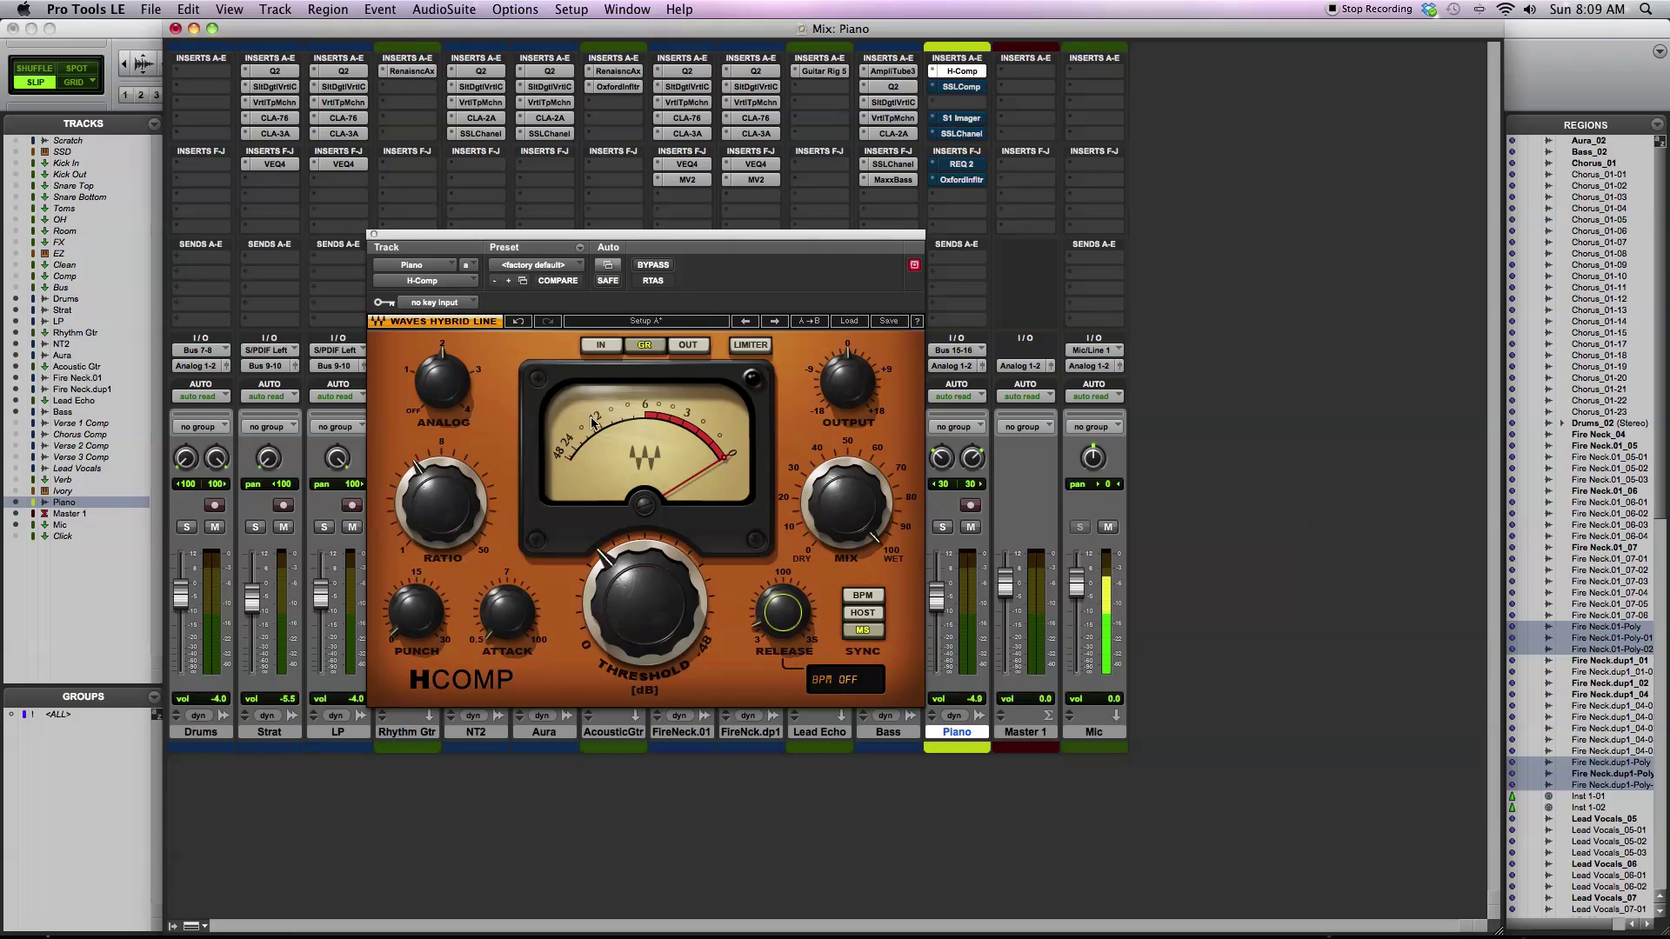
- Readjust the H-Comp attack and release and lower the threshold to -23.1
{"action": "left_click_drag", "start_coordinate": [511, 600], "coordinate": [512, 619]}
{"action": "left_click_drag", "start_coordinate": [786, 636], "coordinate": [785, 610]}
{"action": "mouse_move", "coordinate": [674, 616]}
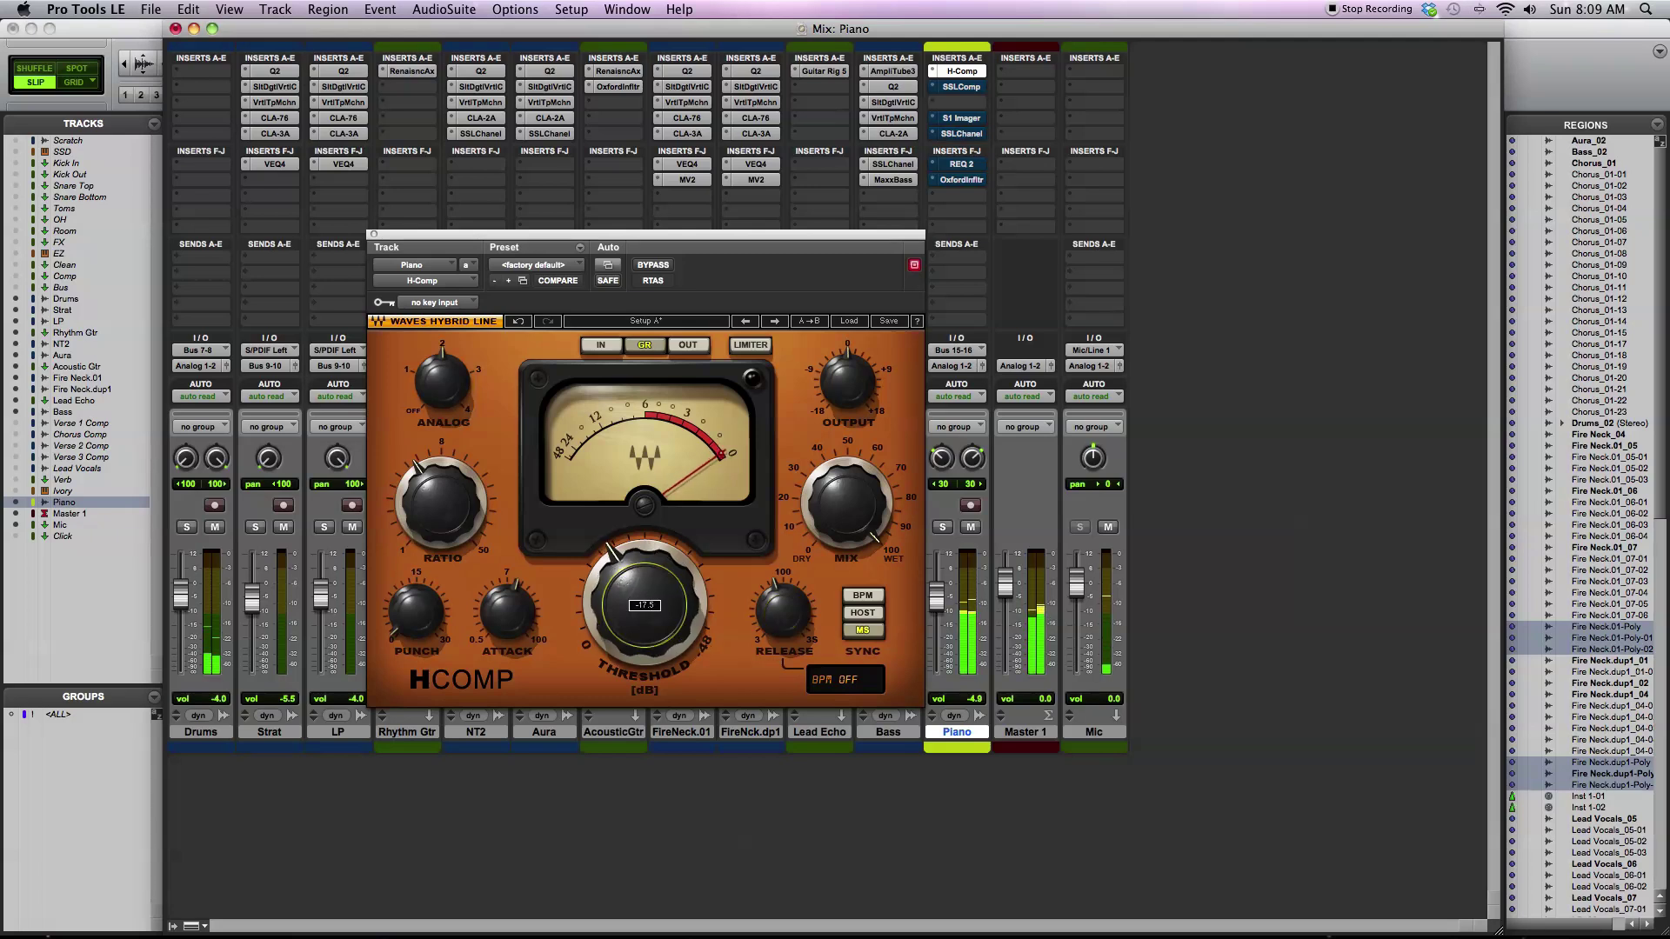
{"action": "mouse_move", "coordinate": [654, 611]}
{"action": "left_mouse_down"}
{"action": "mouse_move", "coordinate": [654, 580]}
{"action": "mouse_move", "coordinate": [648, 621]}
{"action": "left_mouse_up"}
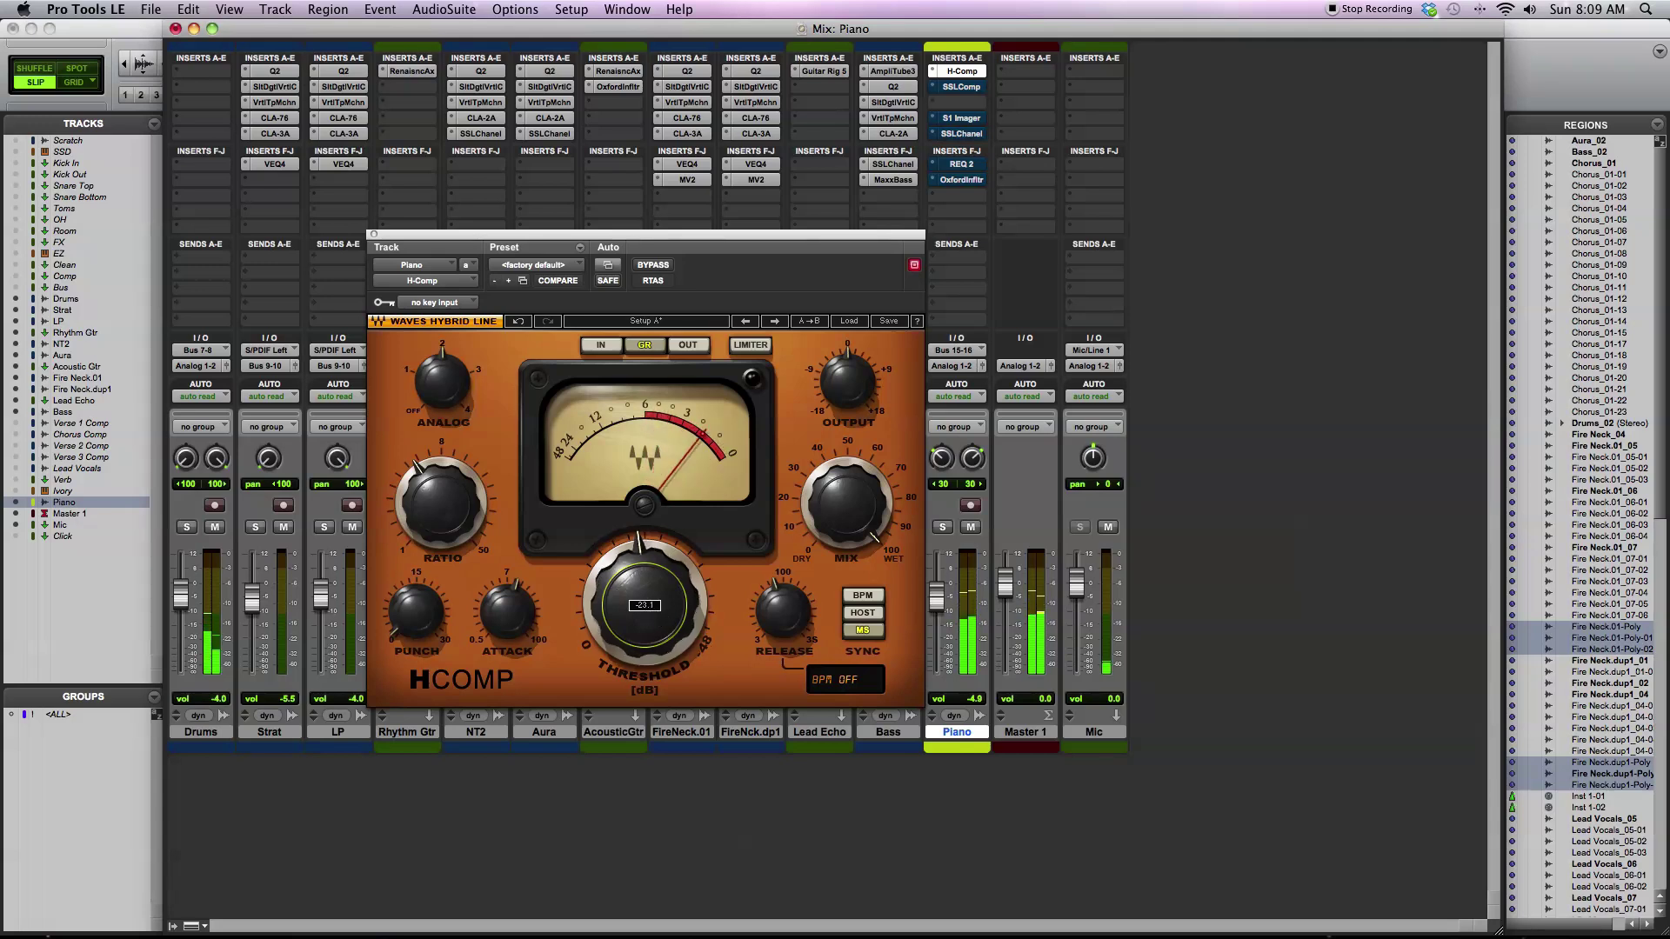
{"action": "left_click_drag", "start_coordinate": [500, 596], "coordinate": [500, 602]}
{"action": "mouse_move", "coordinate": [852, 396]}
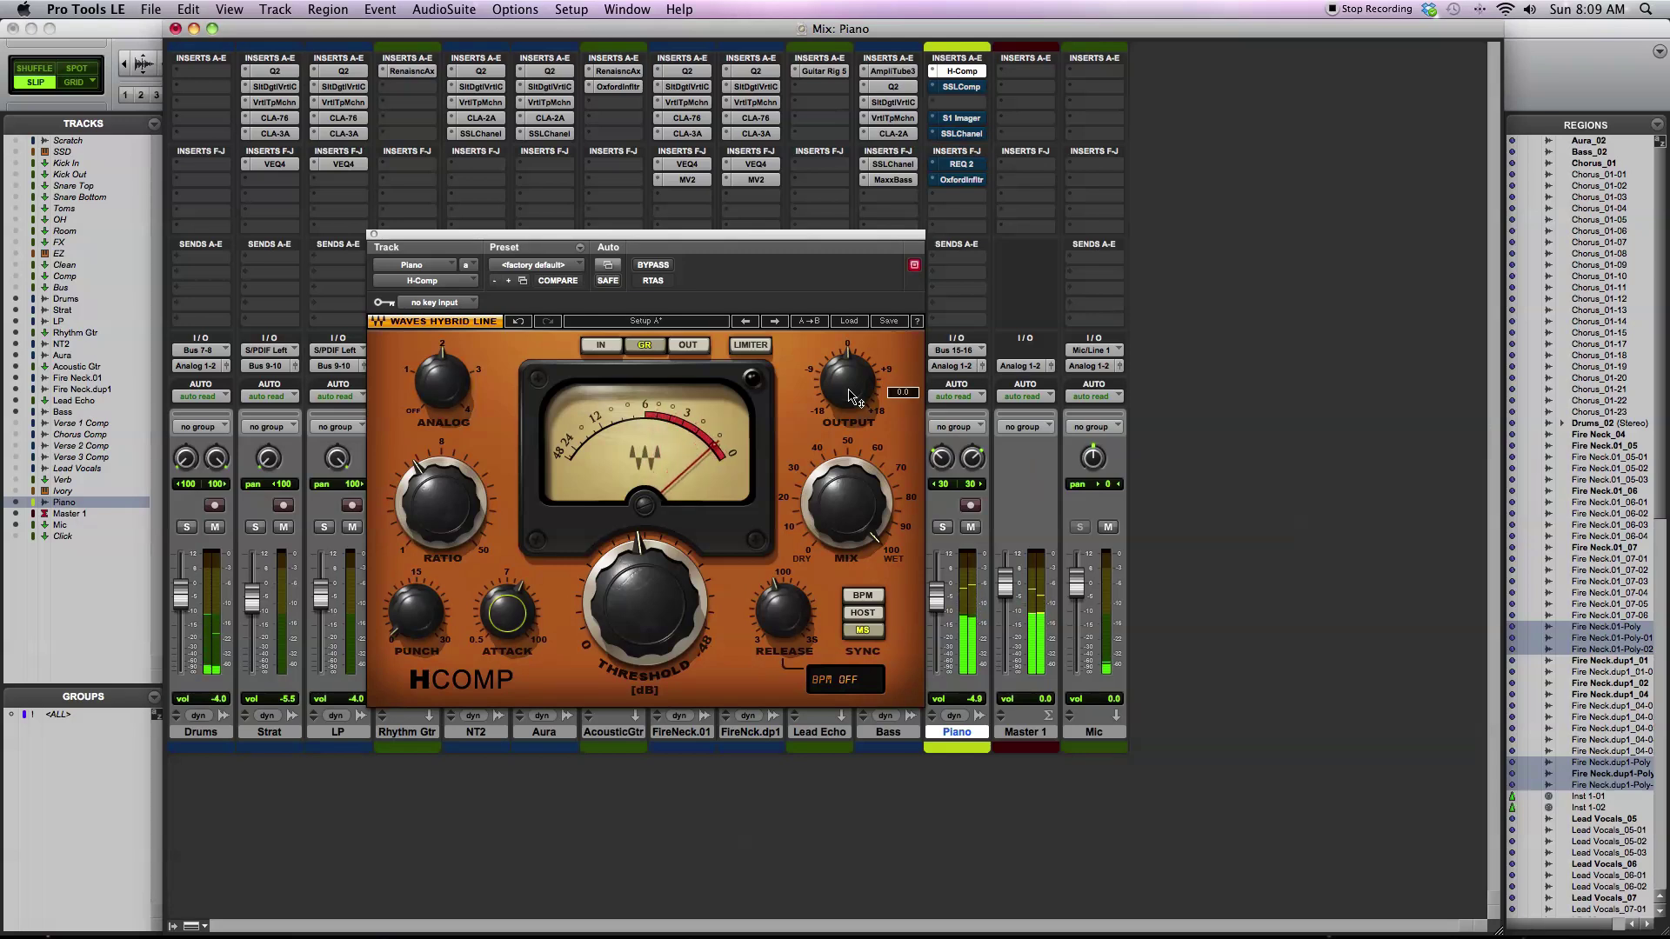
- Sweep the H-Comp ratio across its range and leave it at the minimum of 1.00
{"action": "left_click", "coordinate": [441, 503]}
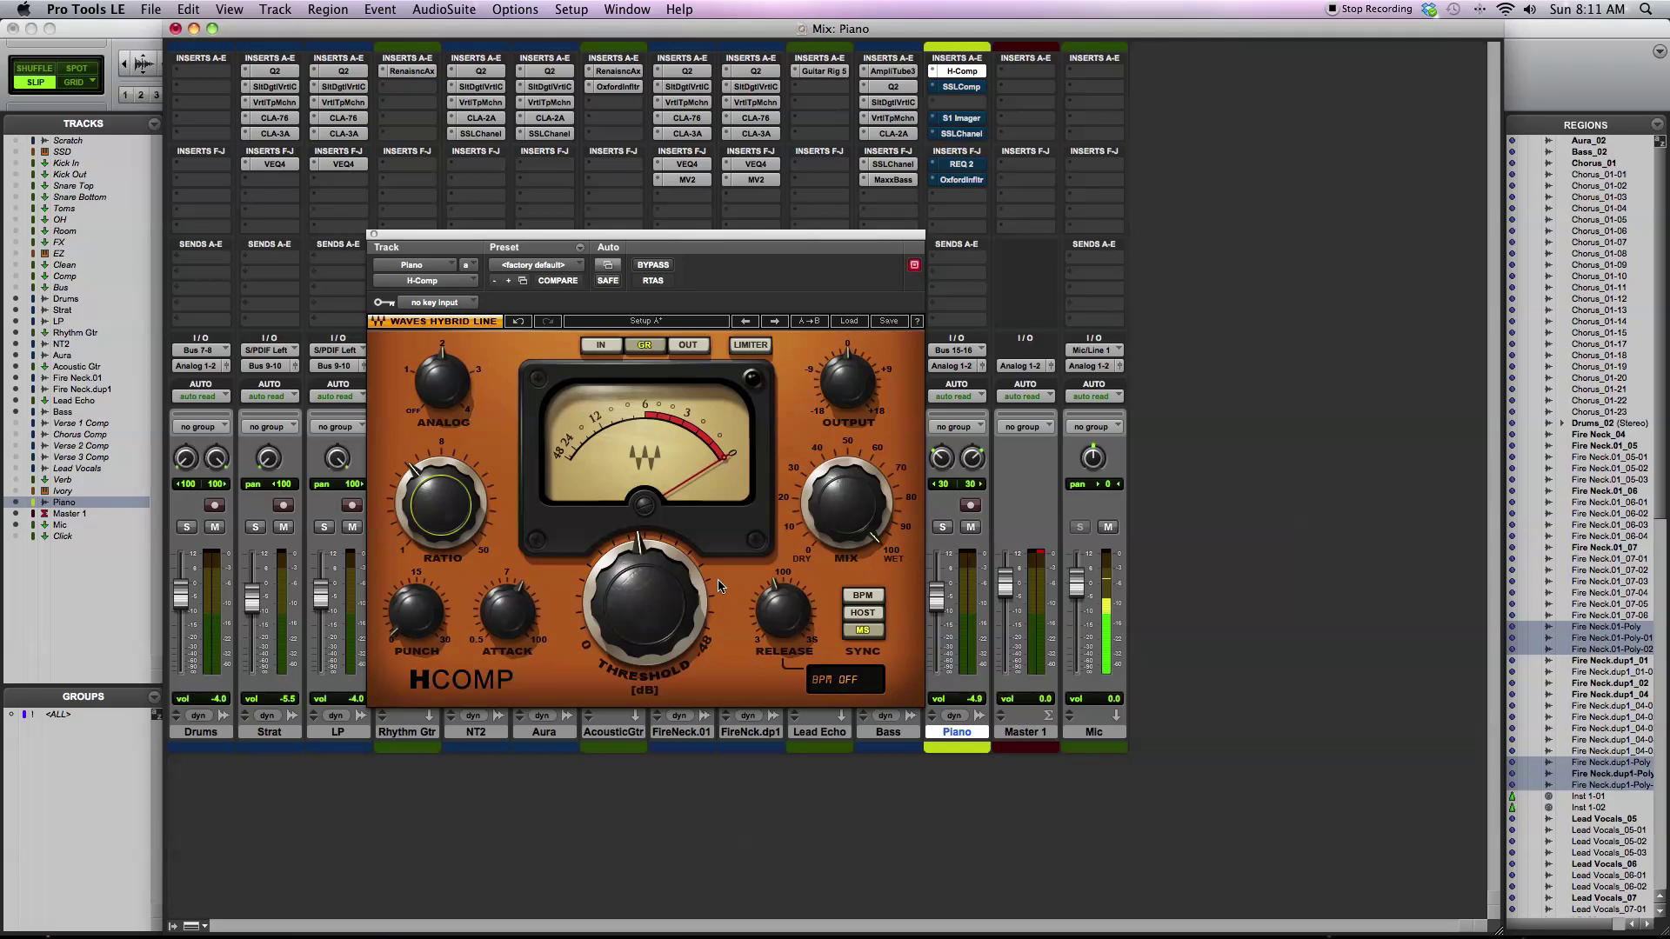
{"action": "mouse_move", "coordinate": [431, 492]}
{"action": "left_click_drag", "start_coordinate": [432, 492], "coordinate": [432, 557]}
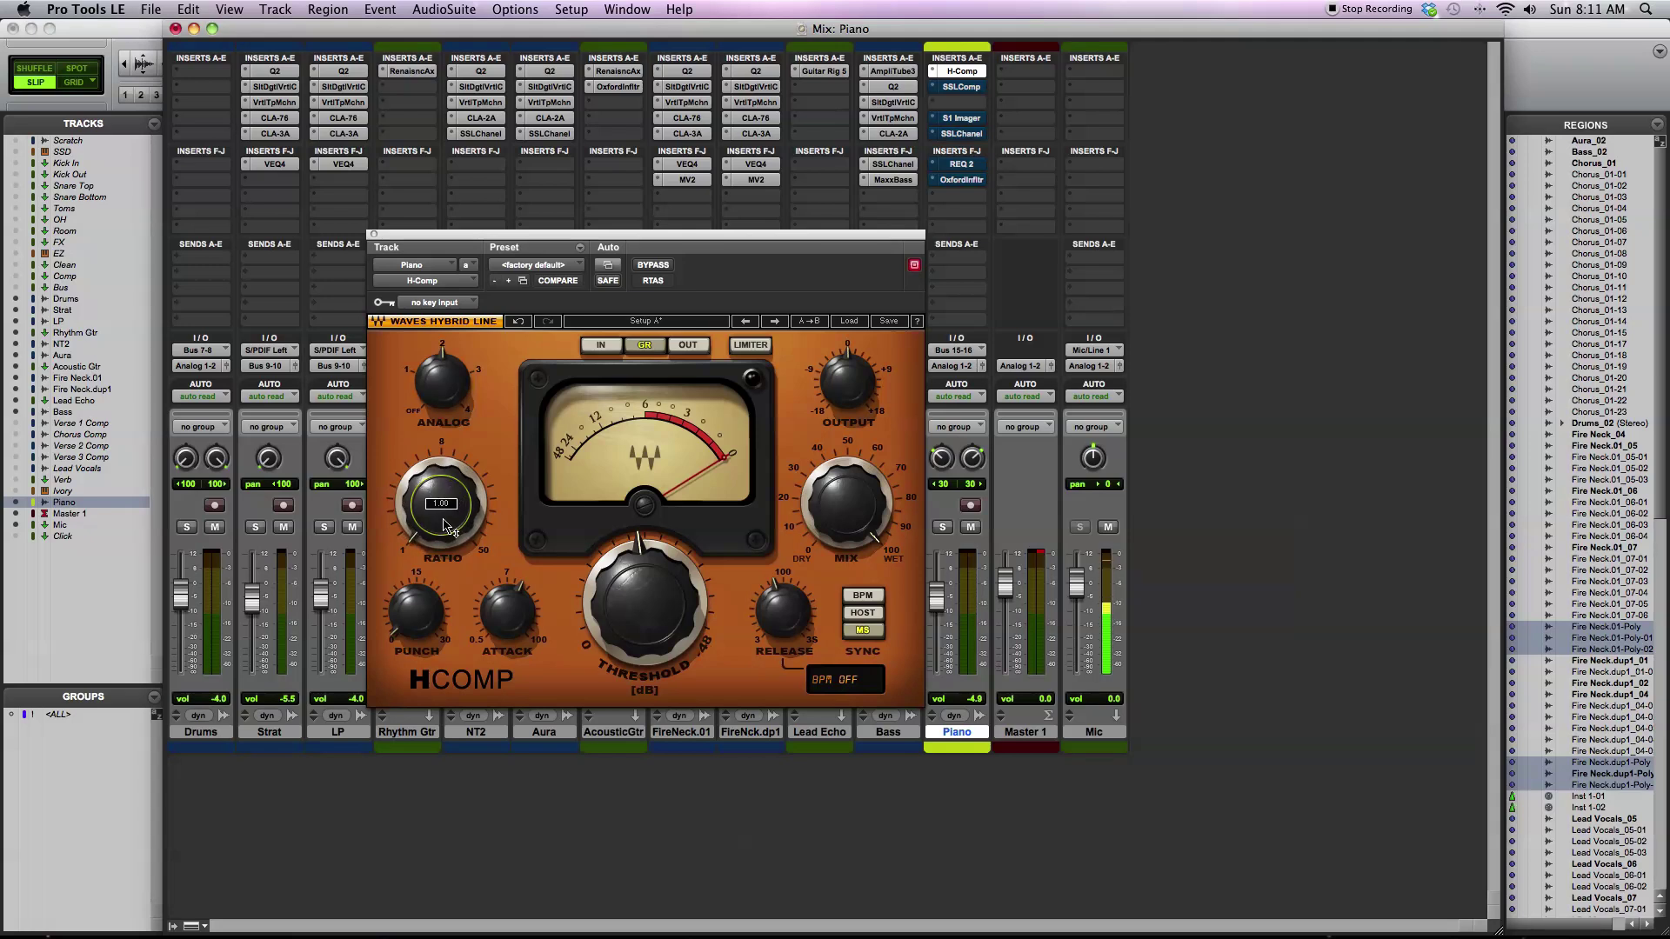
{"action": "left_click_drag", "start_coordinate": [443, 524], "coordinate": [443, 409]}
{"action": "mouse_move", "coordinate": [446, 528]}
{"action": "left_mouse_down"}
{"action": "mouse_move", "coordinate": [446, 613]}
{"action": "mouse_move", "coordinate": [451, 520]}
{"action": "left_mouse_up"}
{"action": "left_click_drag", "start_coordinate": [446, 522], "coordinate": [446, 518]}
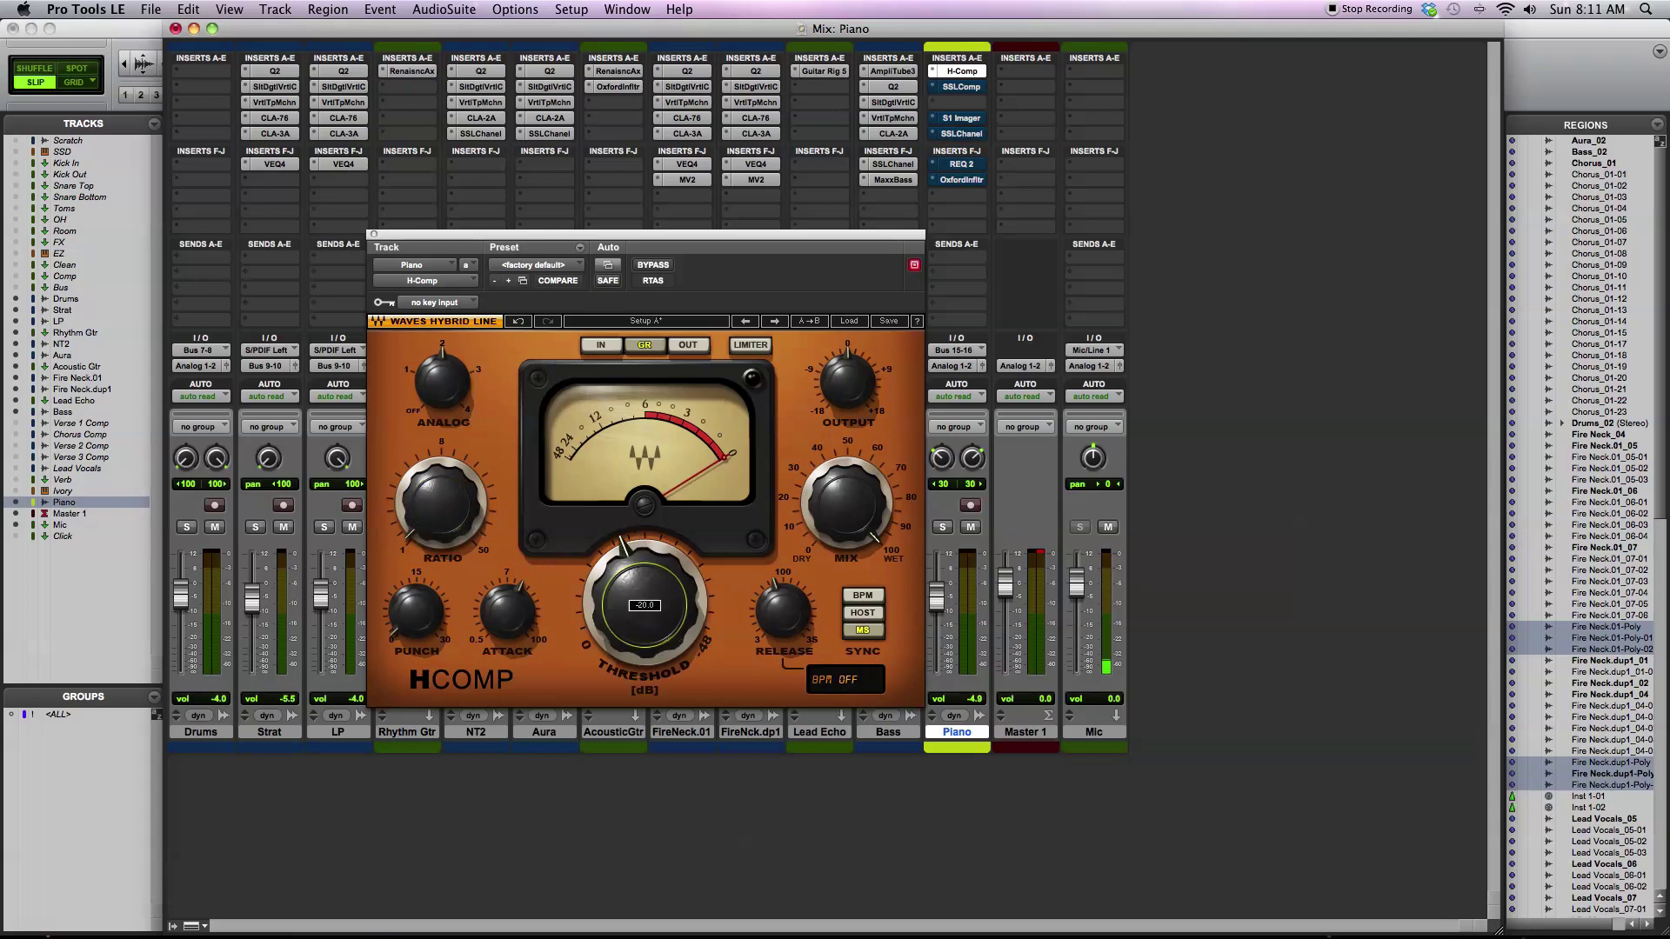
- Lower the H-Comp threshold to about -37 and set the release to 56.1
{"action": "mouse_move", "coordinate": [622, 600]}
{"action": "left_mouse_down"}
{"action": "mouse_move", "coordinate": [620, 555]}
{"action": "mouse_move", "coordinate": [619, 601]}
{"action": "left_mouse_up"}
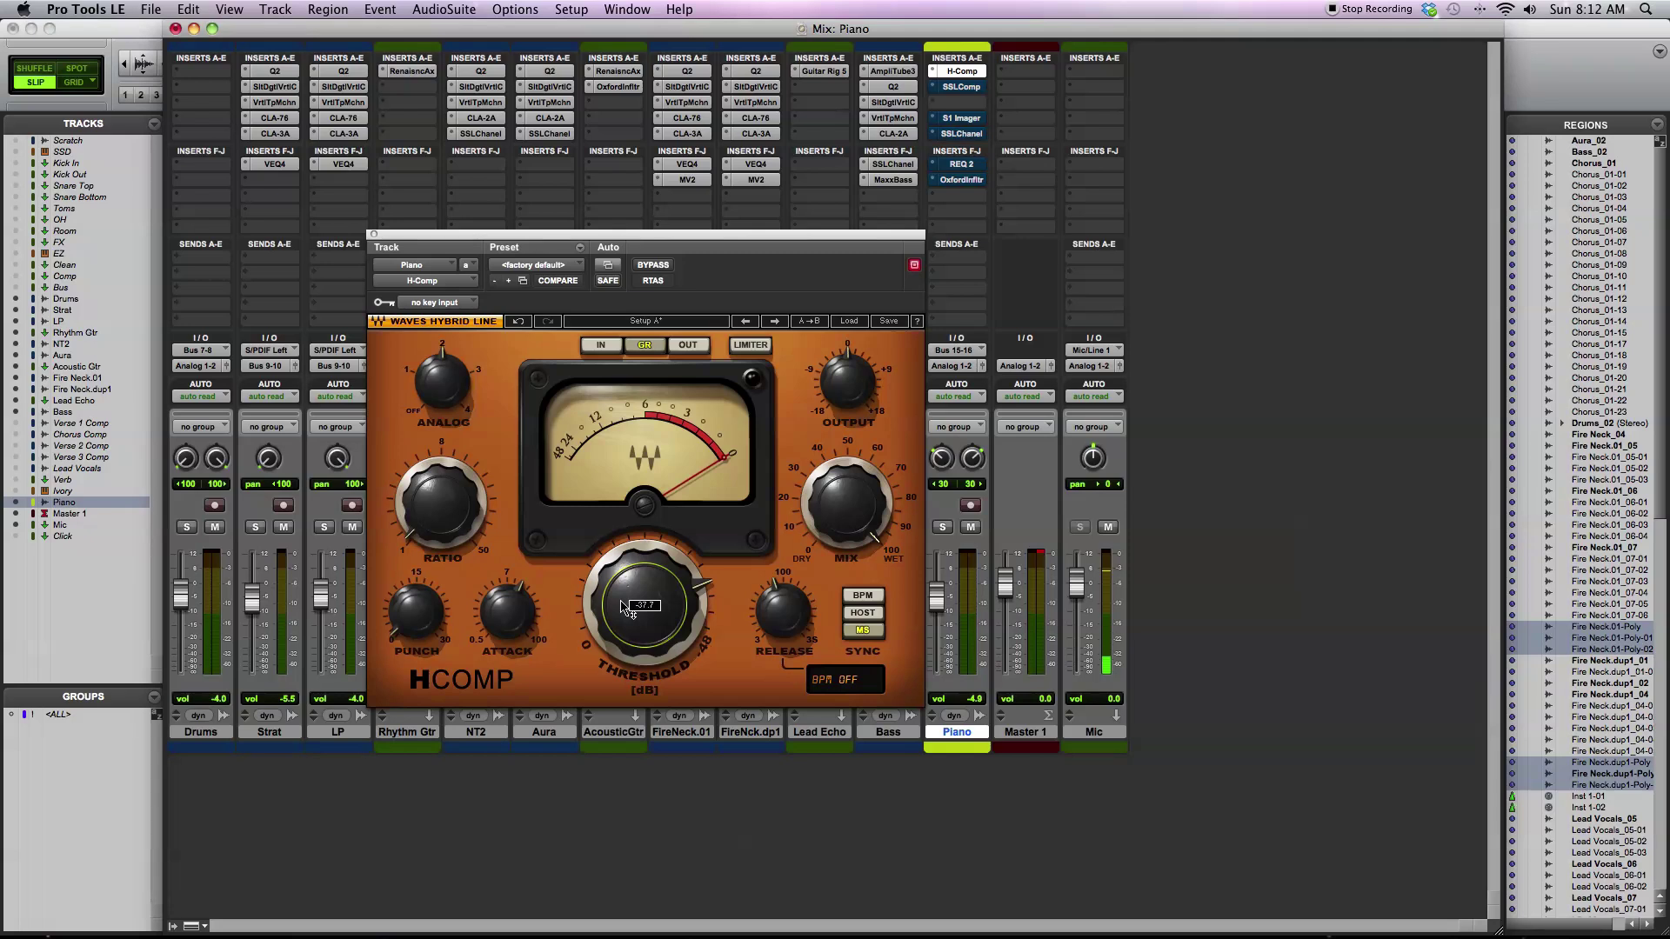
{"action": "left_click", "coordinate": [513, 602]}
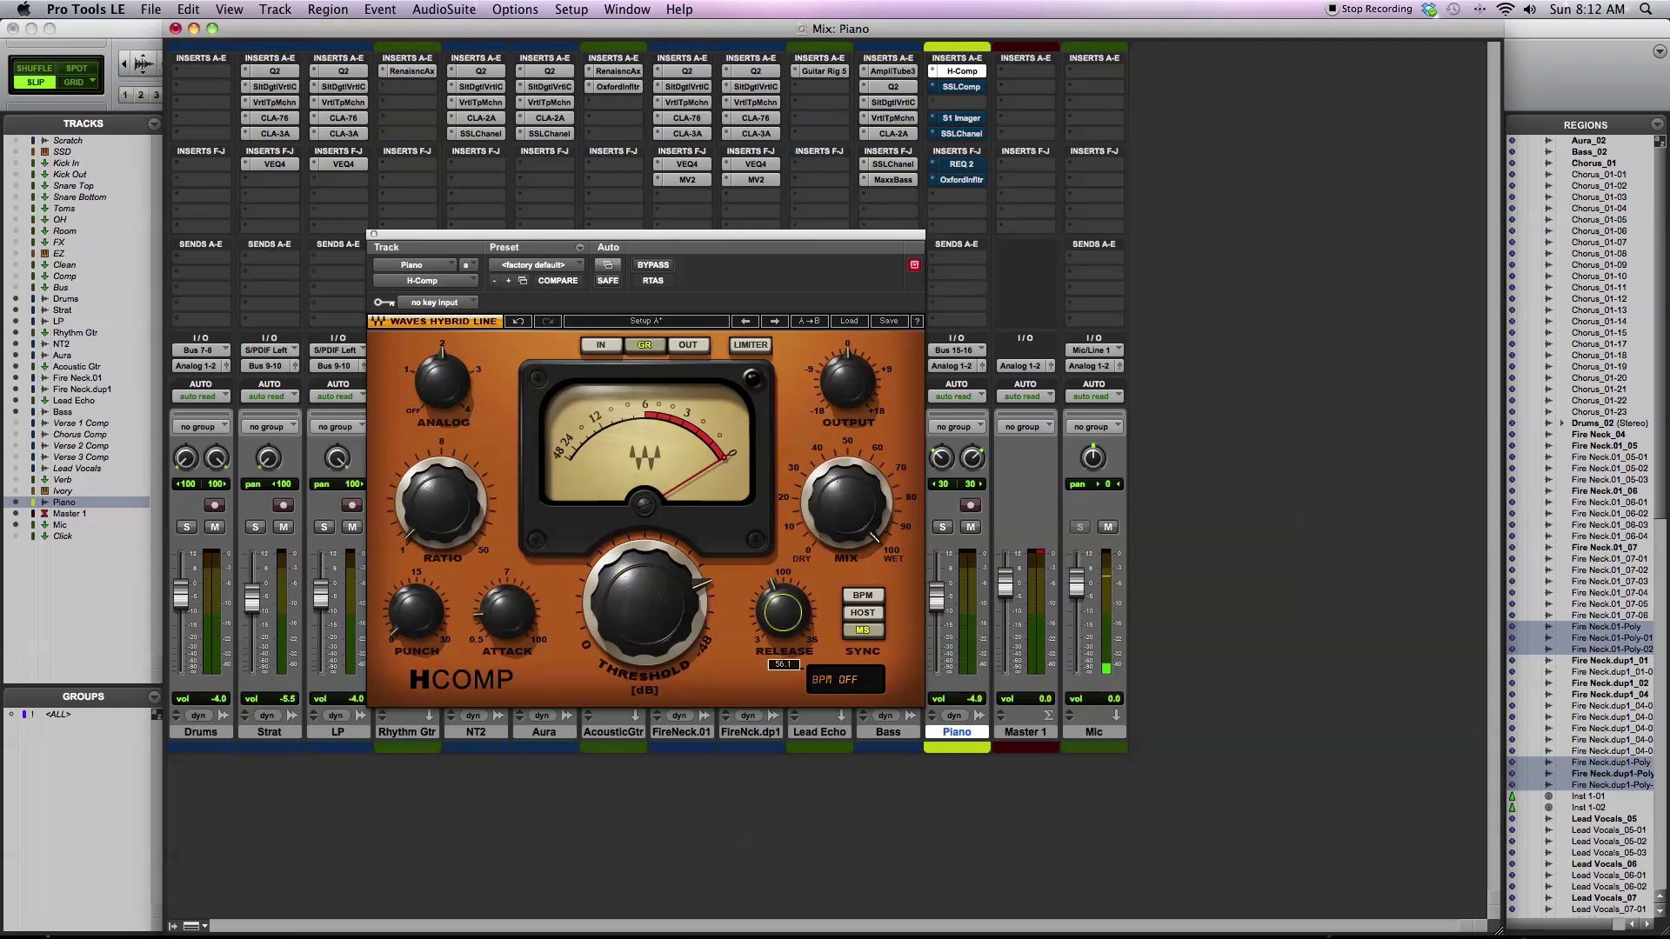
{"action": "left_click", "coordinate": [772, 613]}
{"action": "mouse_move", "coordinate": [649, 594]}
{"action": "mouse_move", "coordinate": [650, 594]}
{"action": "left_mouse_down"}
{"action": "mouse_move", "coordinate": [650, 522]}
{"action": "mouse_move", "coordinate": [650, 594]}
{"action": "left_mouse_up"}
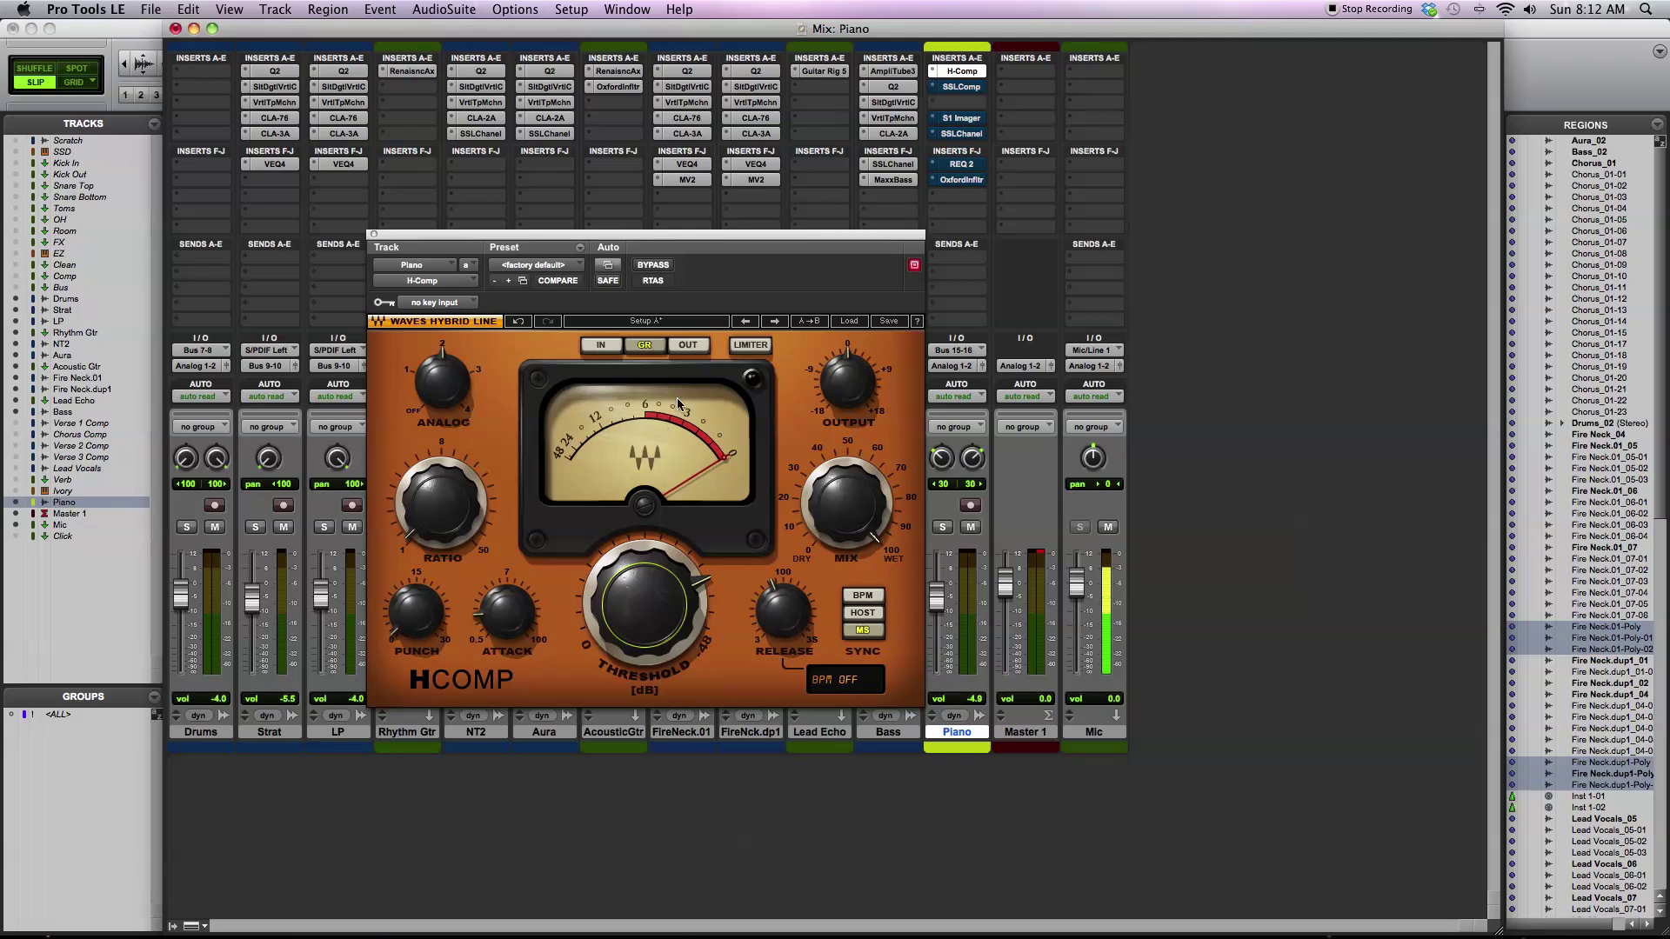
- Set the H-Comp ratio to about 1.17 and, starting from 0.0, bring the threshold down to -40.5
{"action": "mouse_move", "coordinate": [857, 380]}
{"action": "left_click_drag", "start_coordinate": [630, 555], "coordinate": [631, 487]}
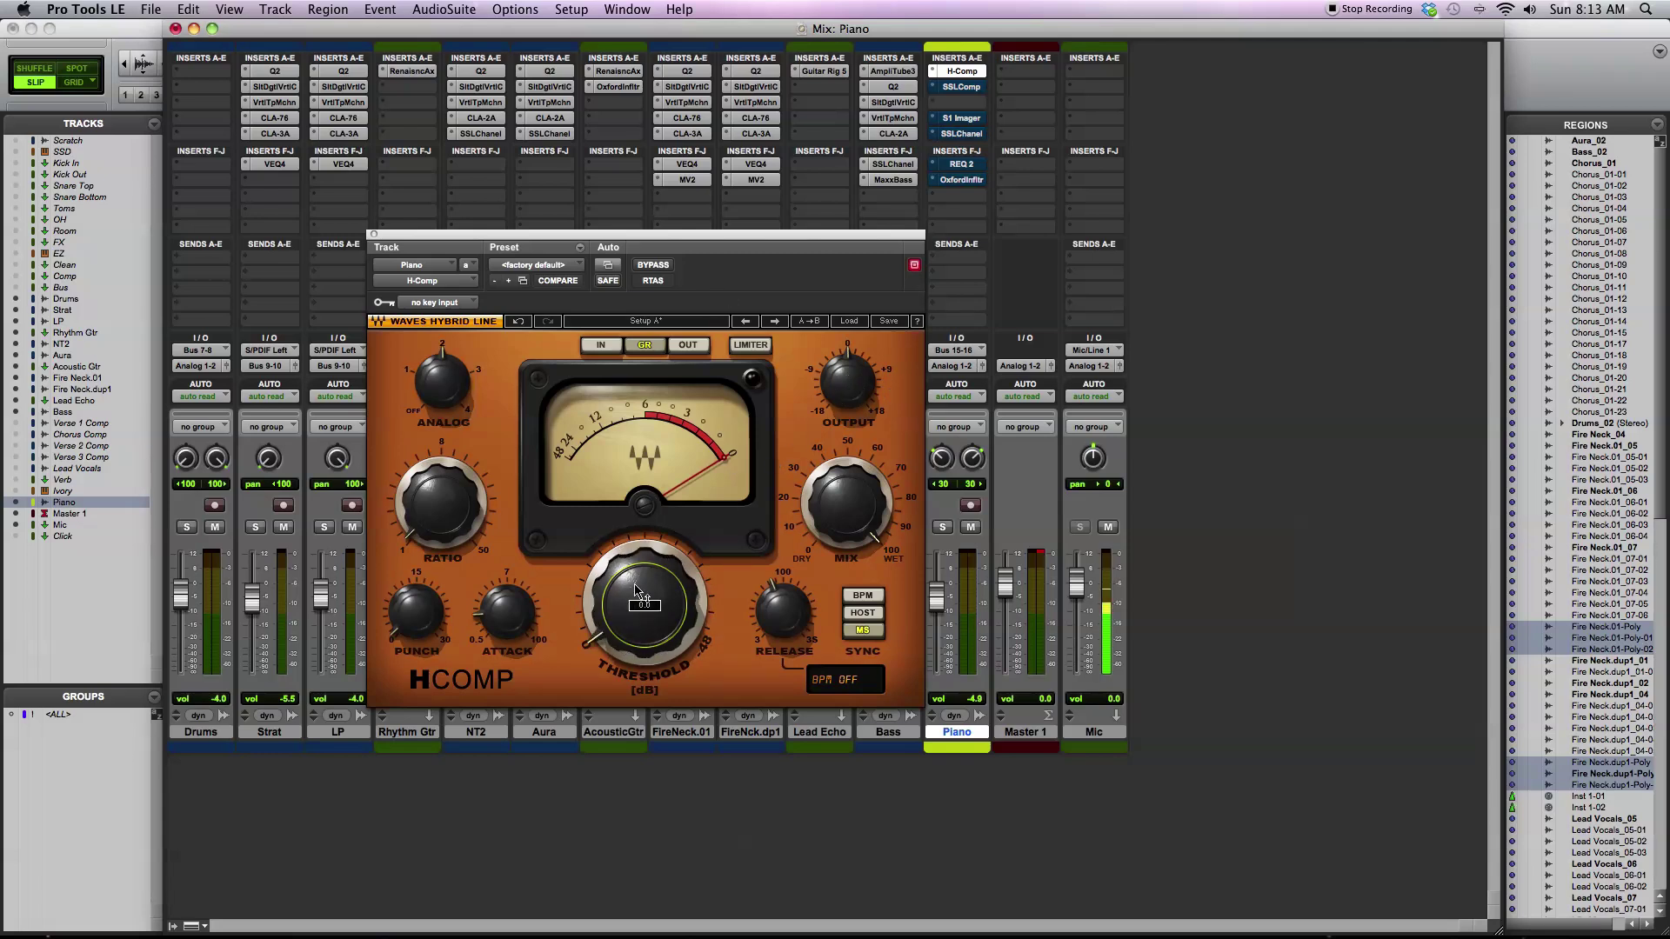
{"action": "left_click", "coordinate": [441, 503]}
{"action": "left_click_drag", "start_coordinate": [441, 502], "coordinate": [446, 517]}
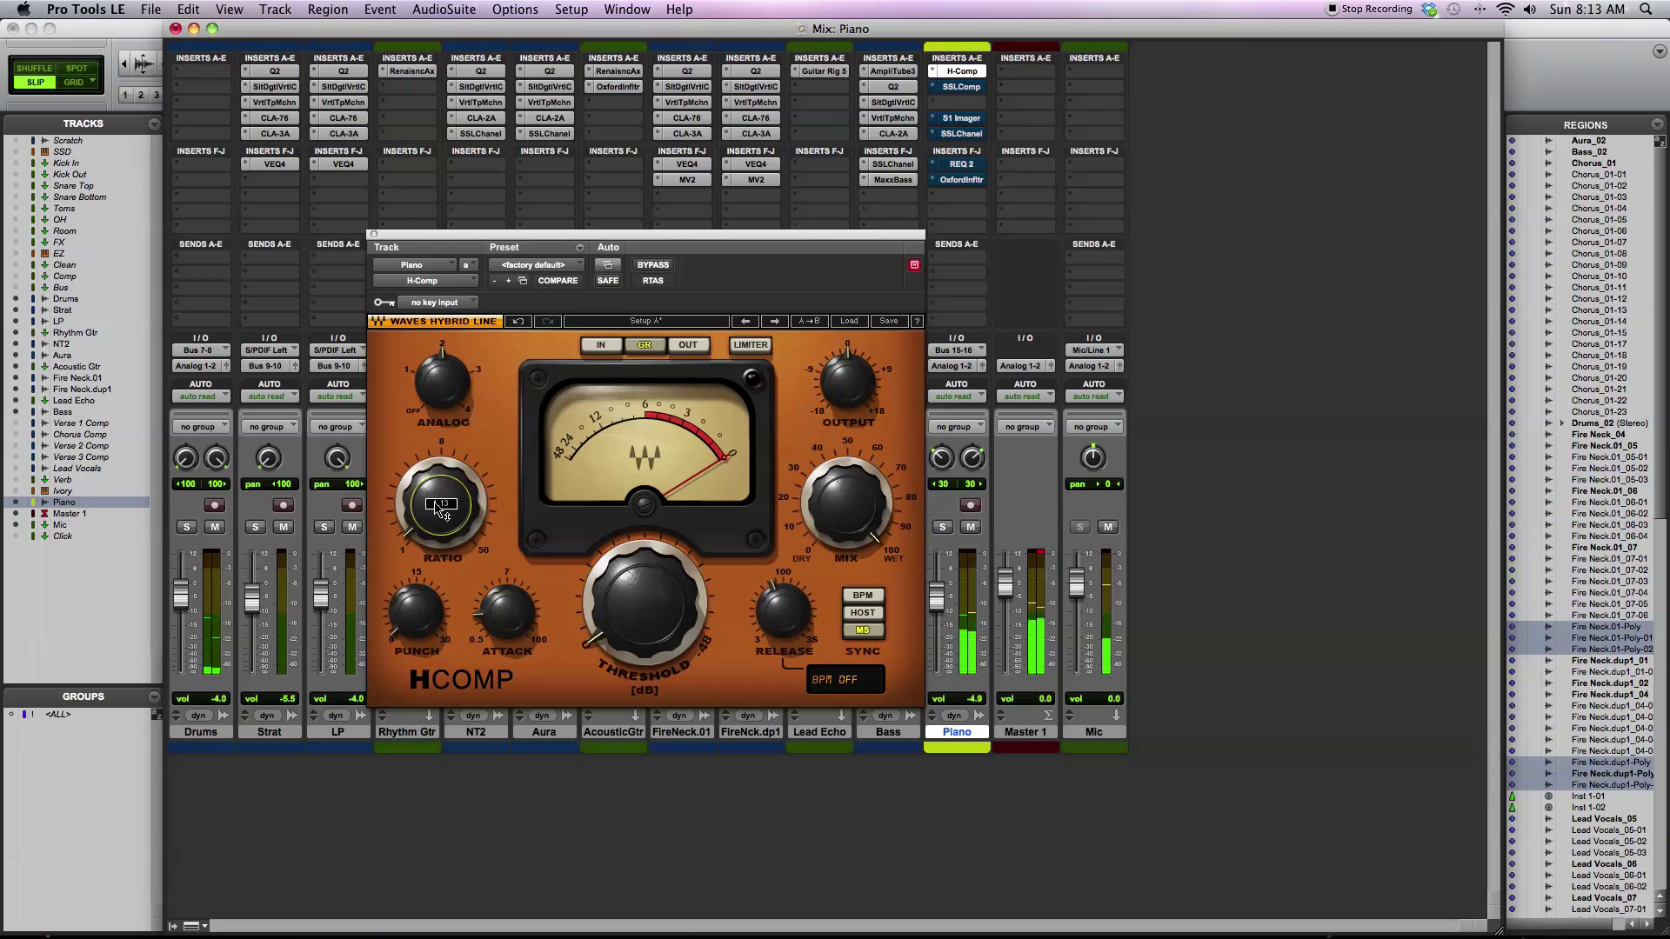
{"action": "mouse_move", "coordinate": [643, 600]}
{"action": "left_mouse_down"}
{"action": "mouse_move", "coordinate": [644, 652]}
{"action": "mouse_move", "coordinate": [648, 608]}
{"action": "left_mouse_up"}
{"action": "left_click", "coordinate": [942, 526]}
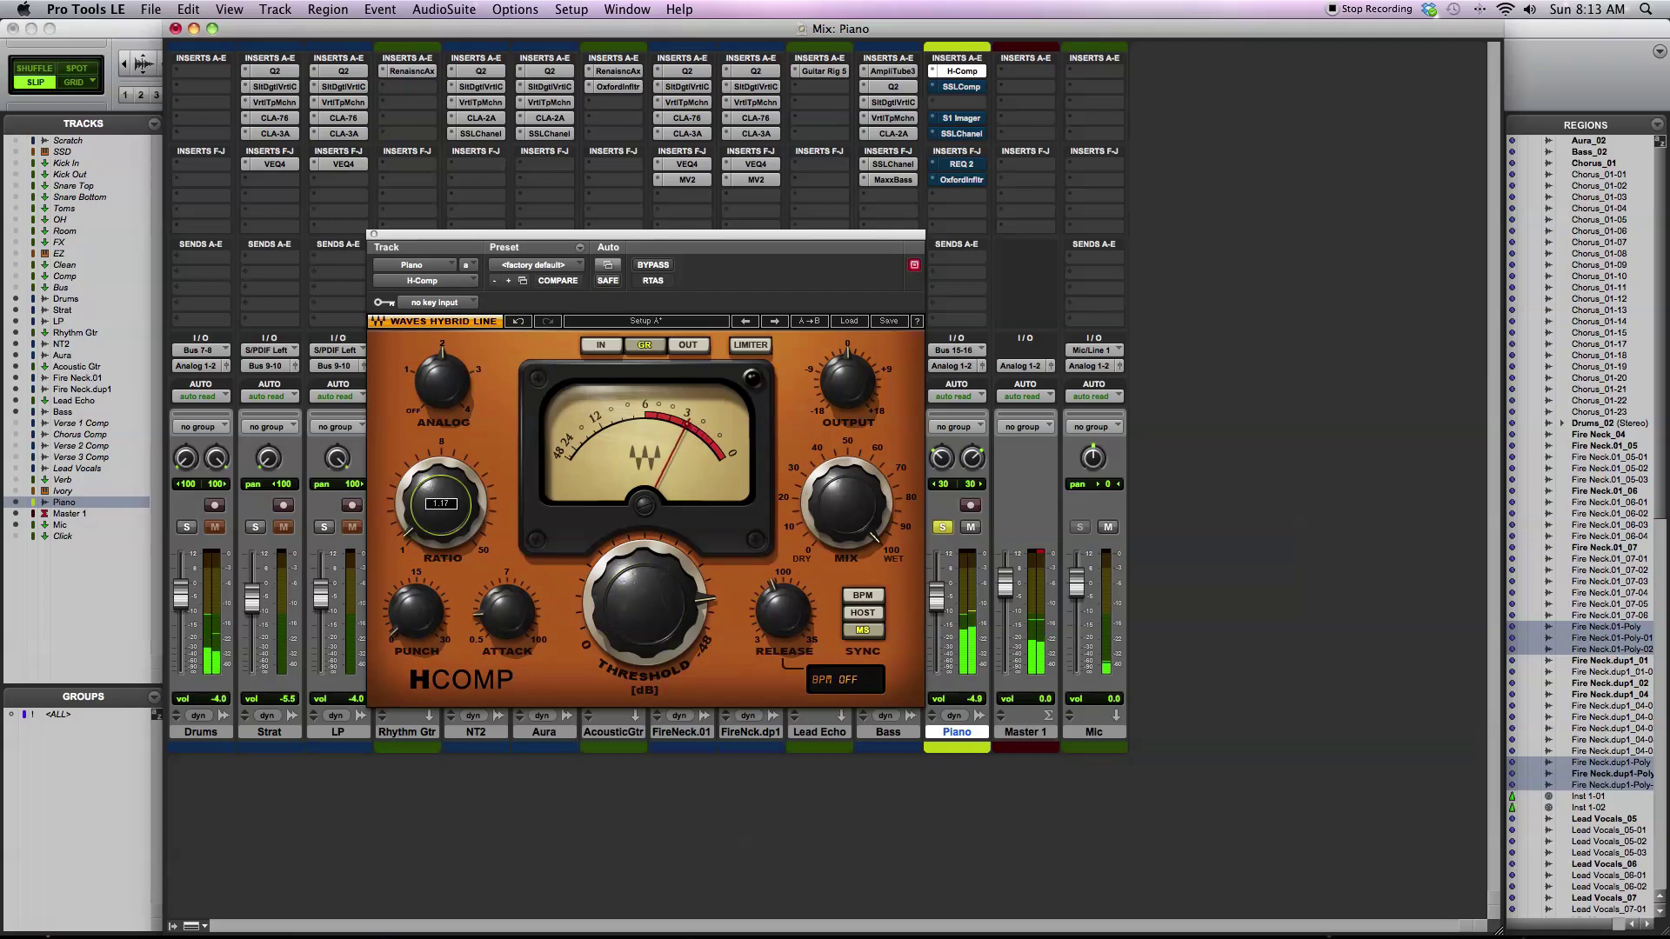
- Fine-tune the H-Comp ratio to about 1.19 and the threshold to -41.5 for gentle, constant compression
{"action": "left_click_drag", "start_coordinate": [440, 507], "coordinate": [445, 515]}
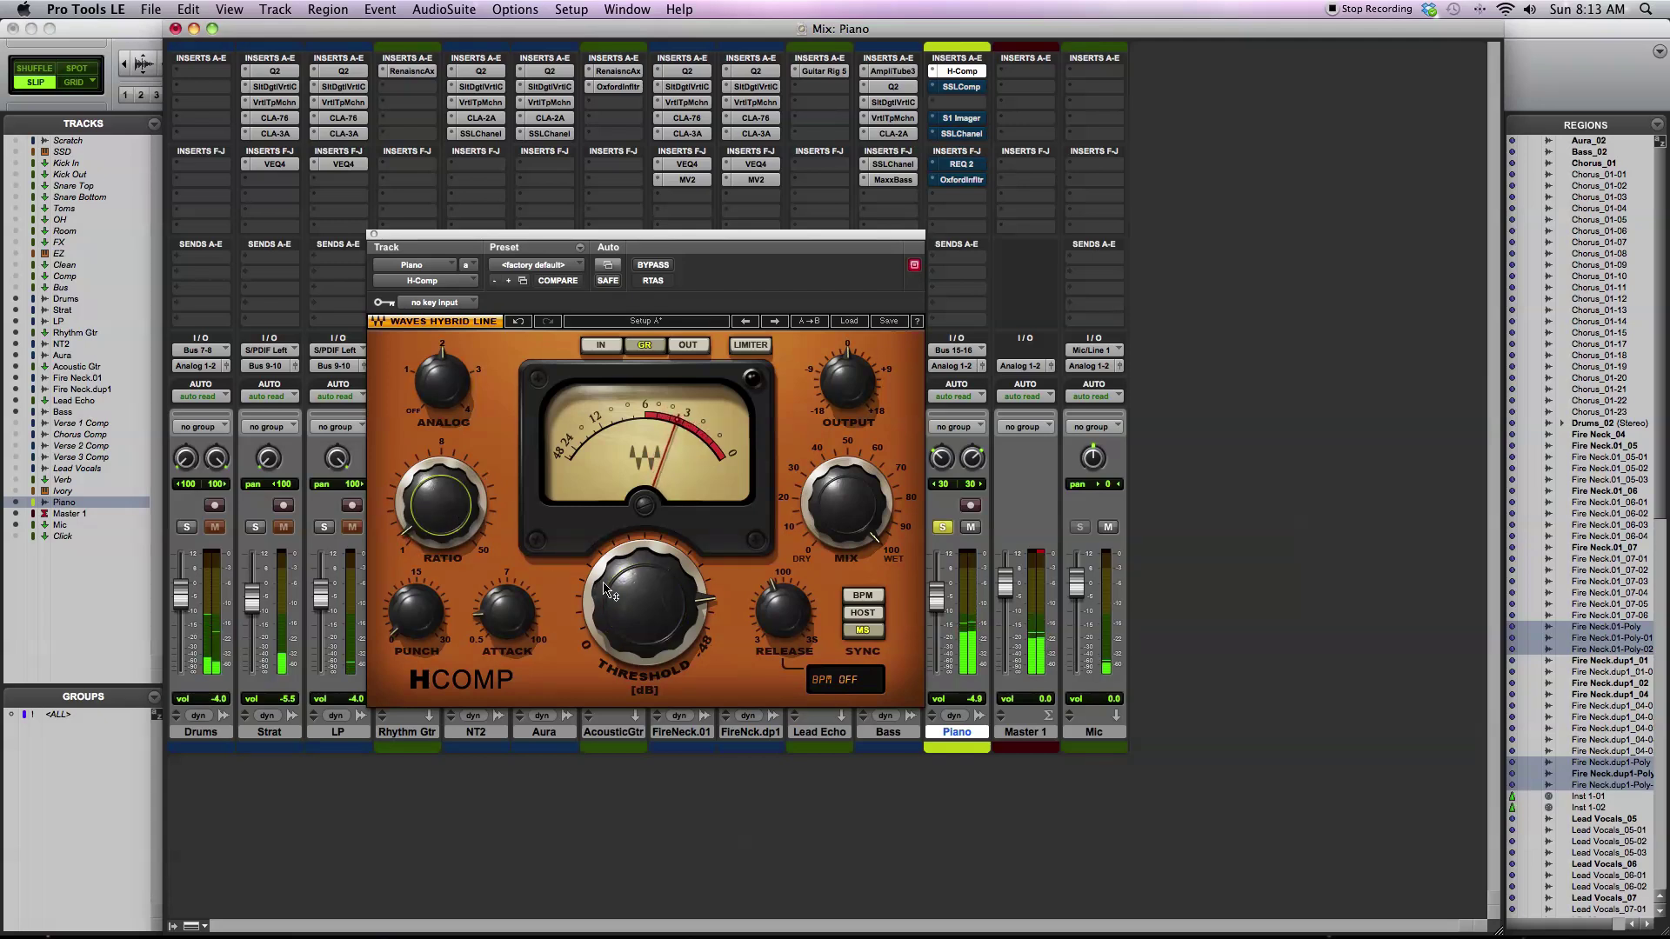
{"action": "mouse_move", "coordinate": [648, 615]}
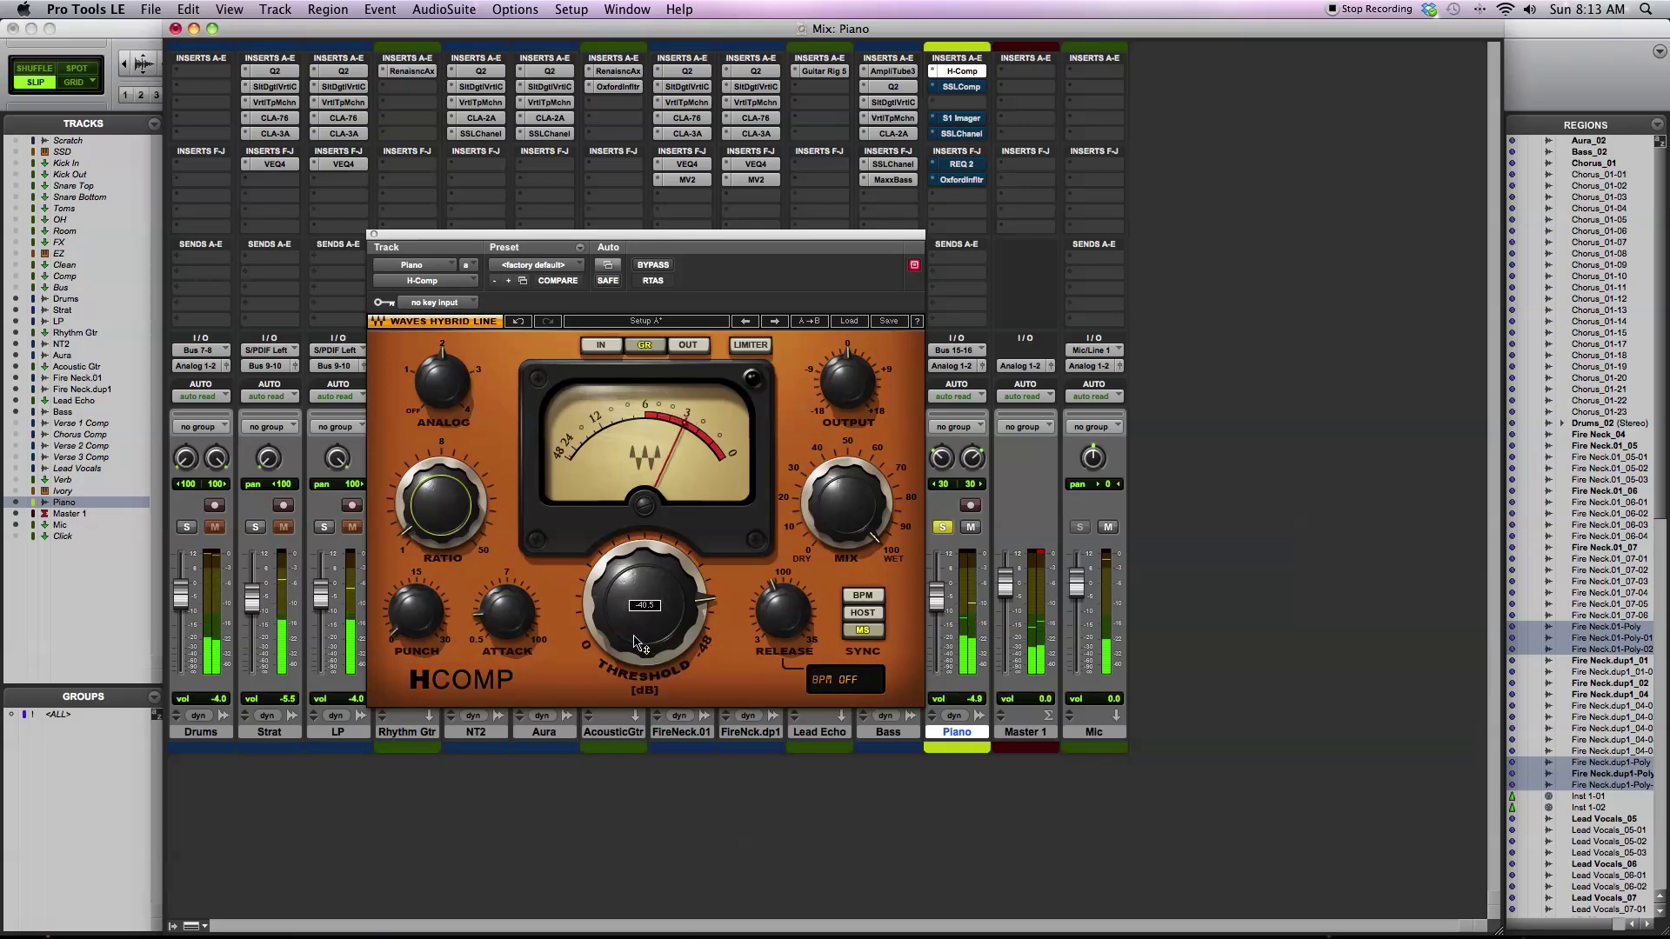
{"action": "left_click_drag", "start_coordinate": [635, 643], "coordinate": [632, 632]}
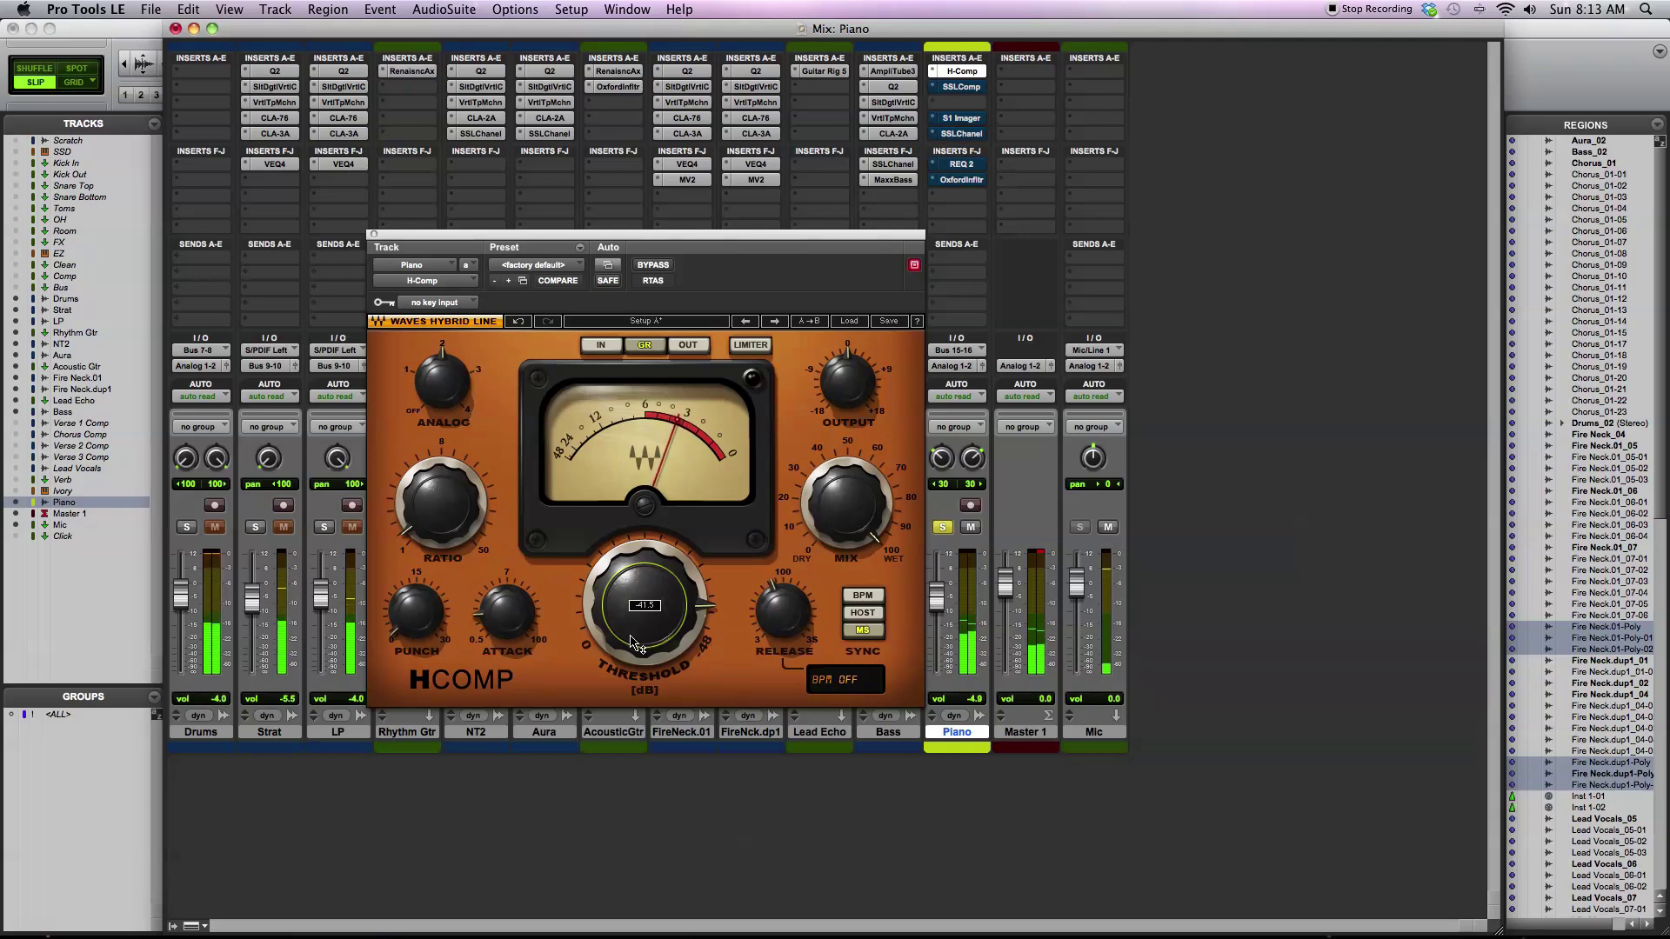
{"action": "mouse_move", "coordinate": [445, 530]}
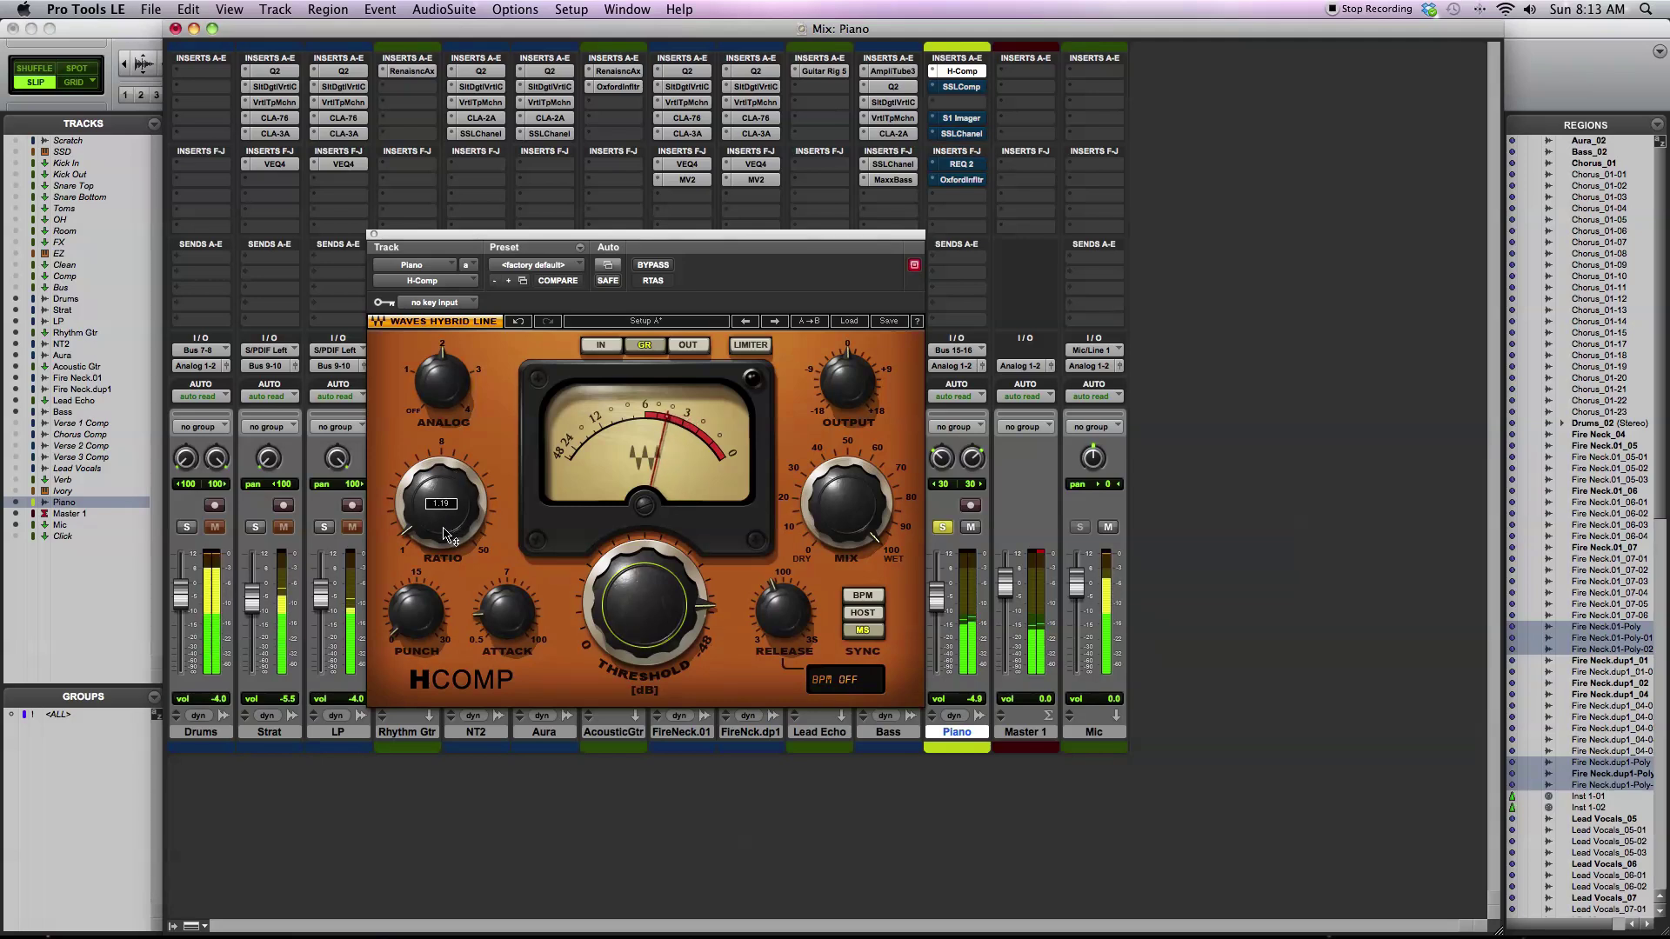
- Nudge the H-Comp output gain up slightly and bypass the compressor to compare the piano's level
{"action": "mouse_move", "coordinate": [849, 376]}
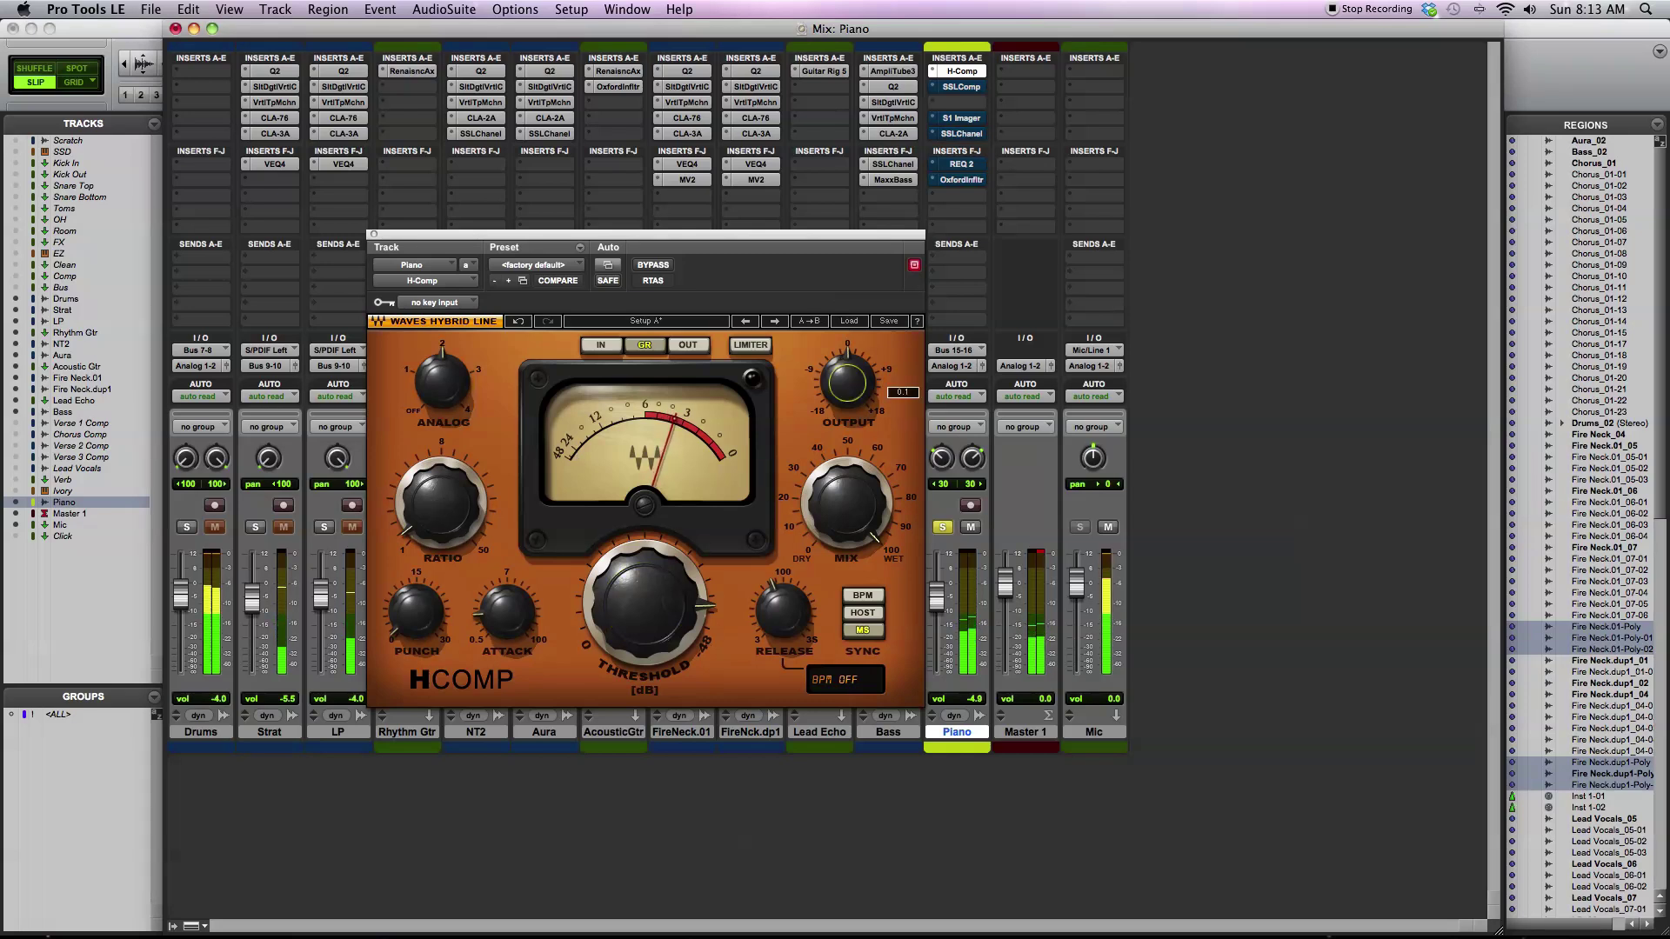
{"action": "scroll", "coordinate": [845, 383], "scroll_direction": "up", "scroll_amount": 7}
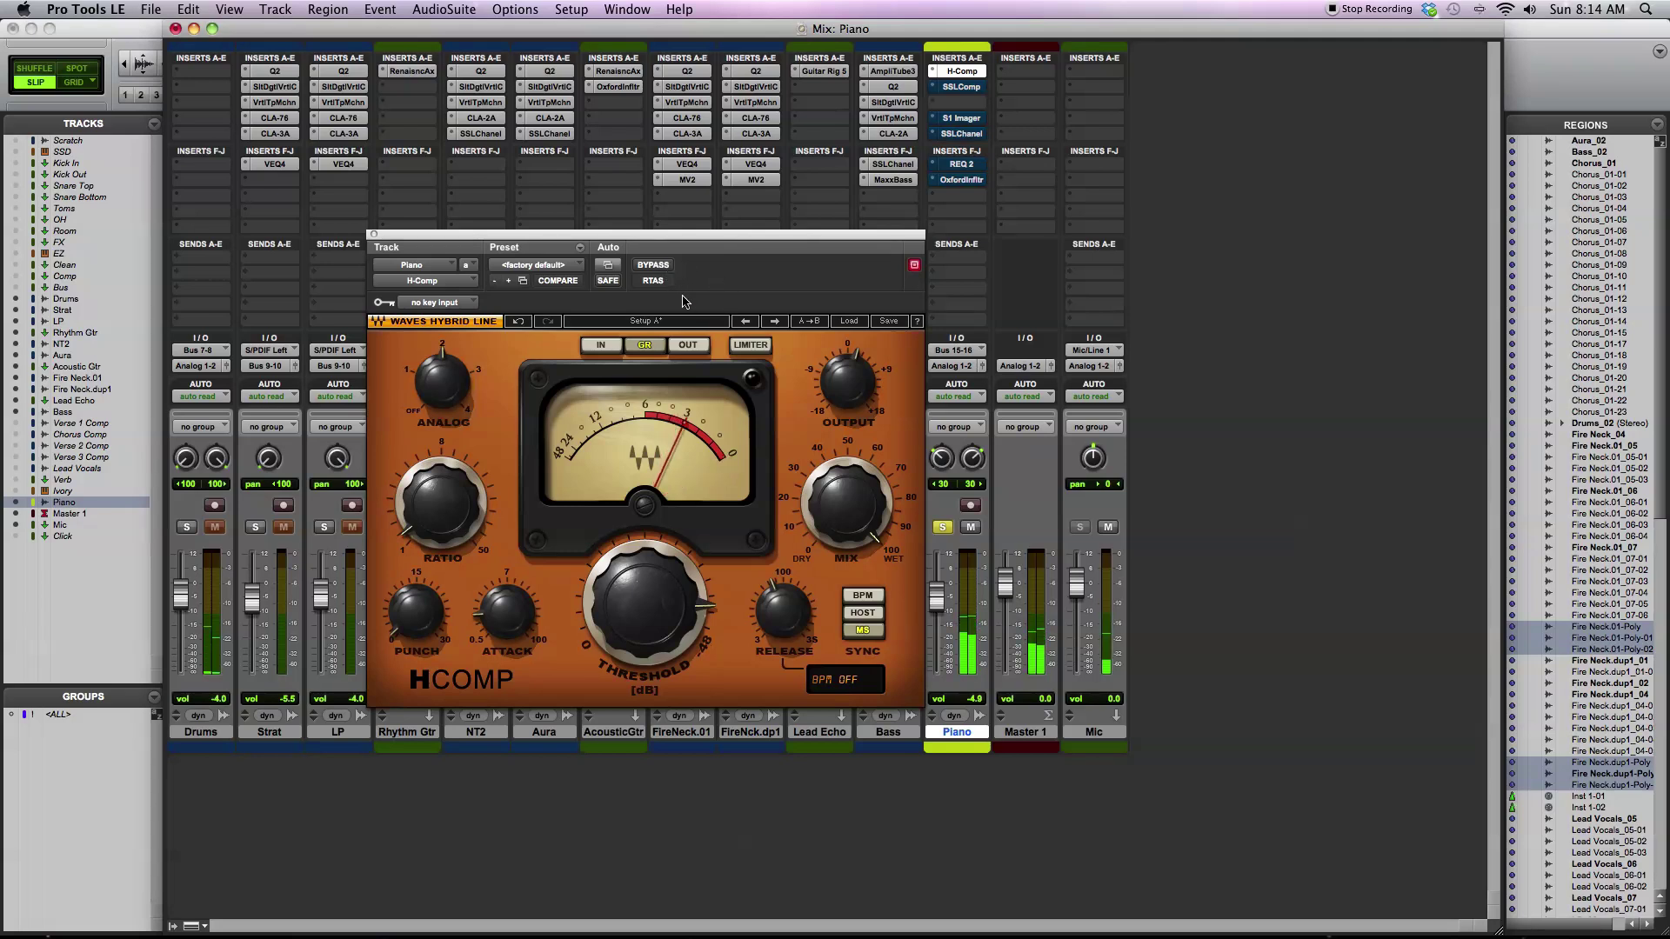
{"action": "left_click", "coordinate": [654, 266]}
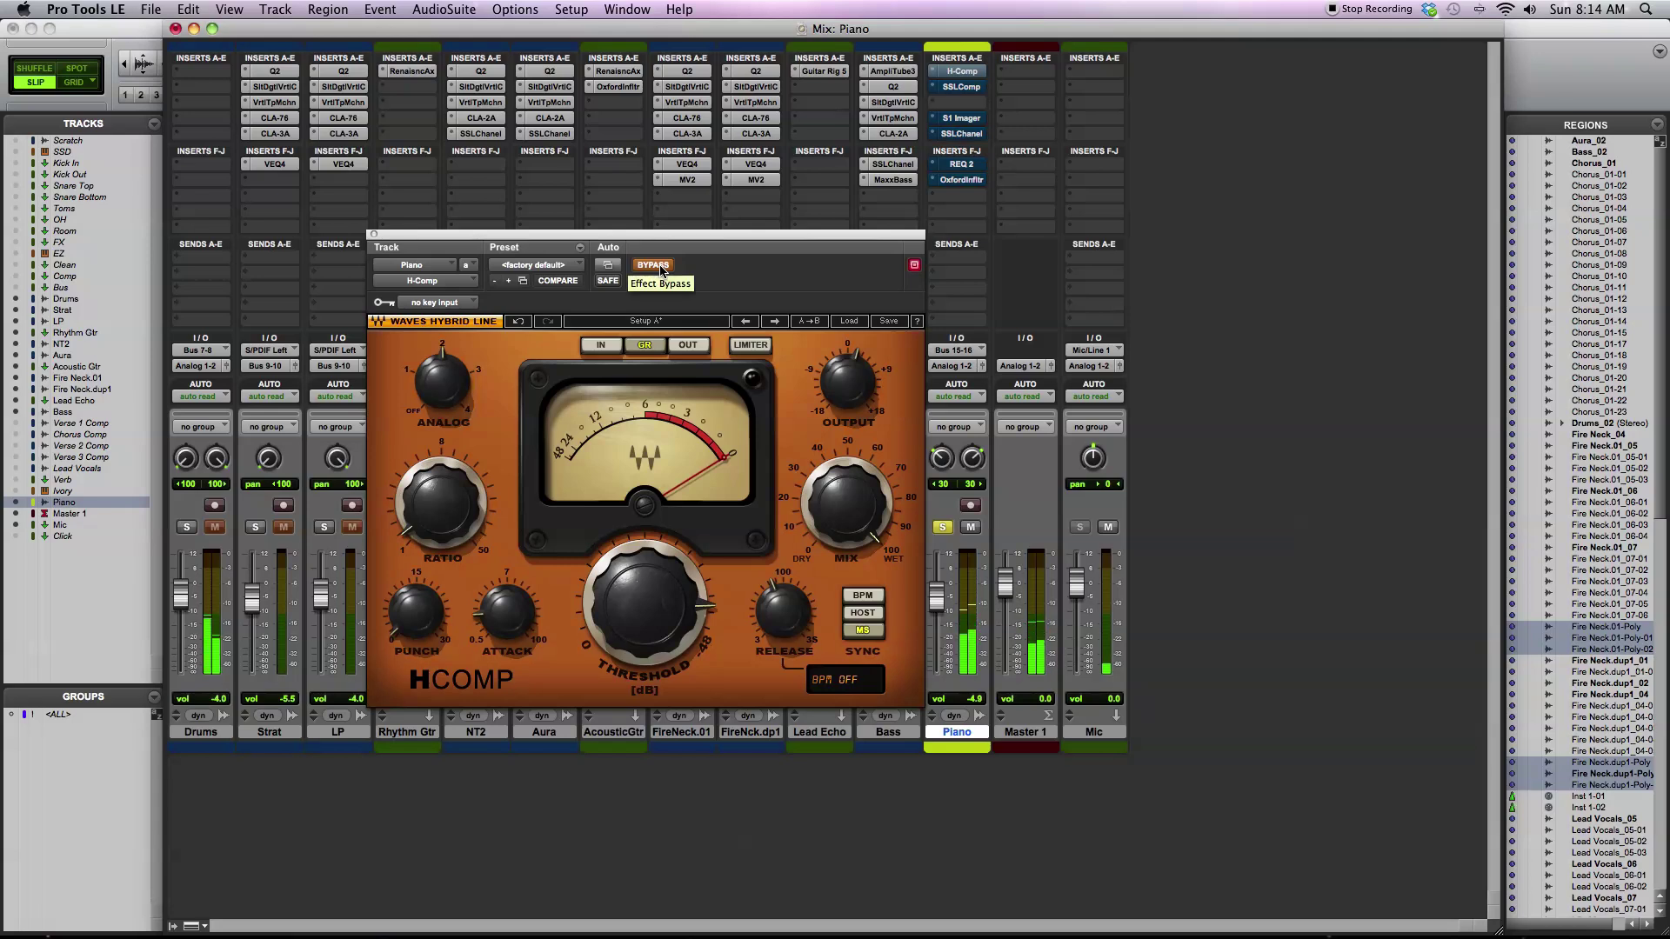
- Re-enable H-Comp on the piano, try ratios up to about 1.42, and bring the ratio back to about 1.19
{"action": "left_click", "coordinate": [661, 268]}
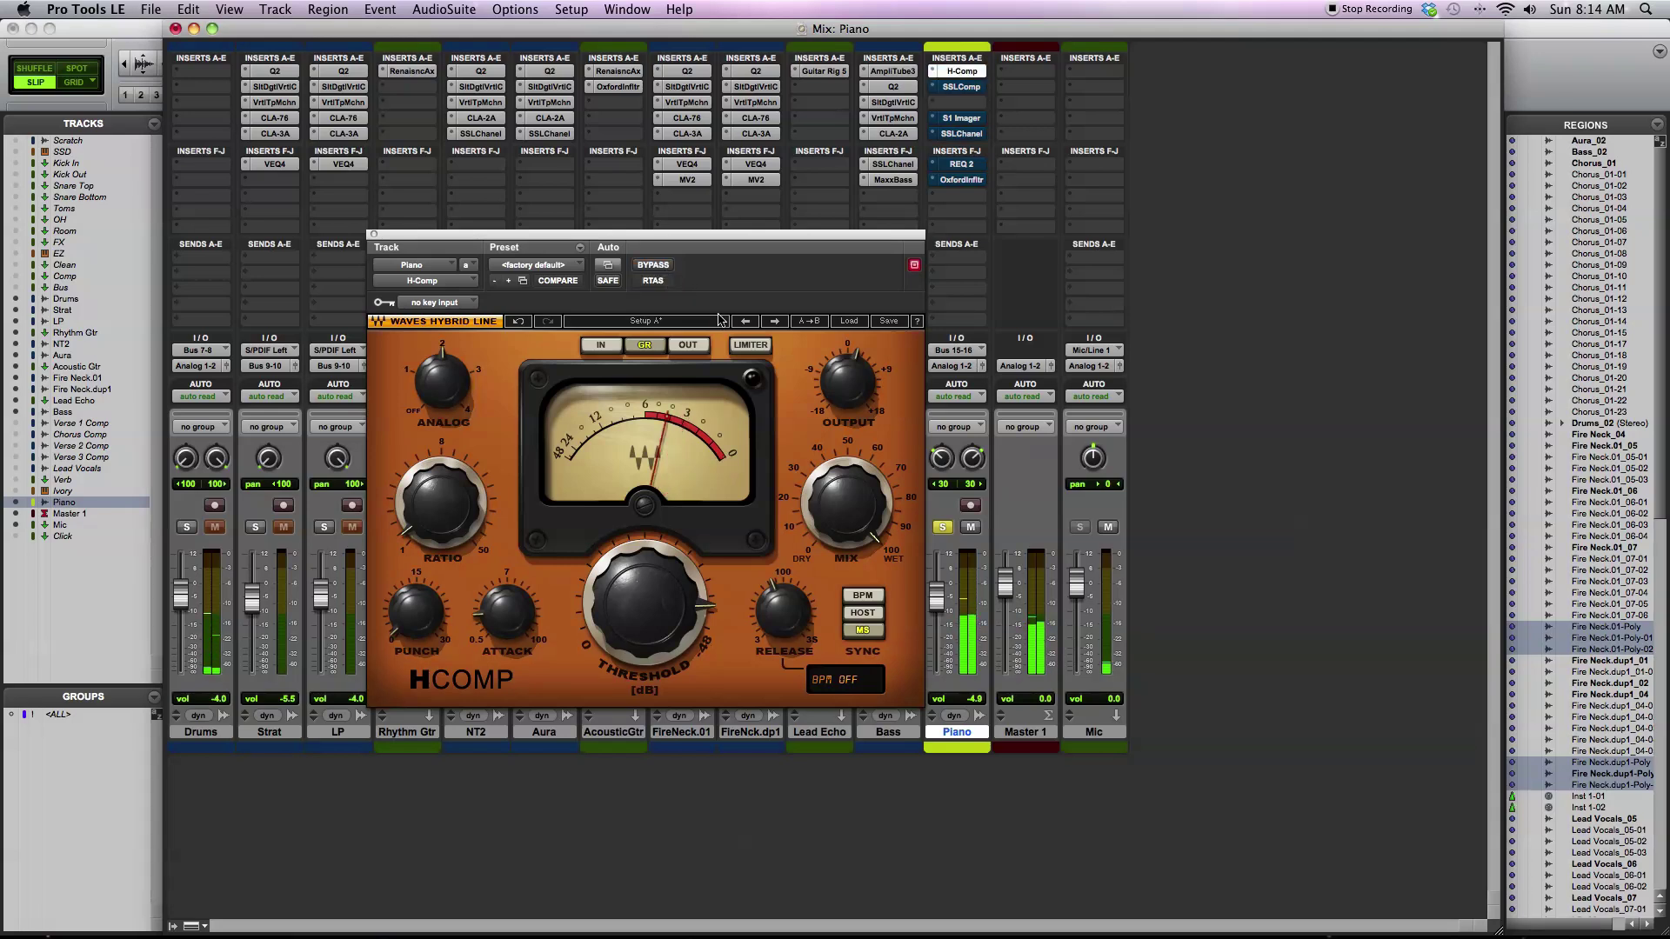
{"action": "left_click", "coordinate": [835, 385]}
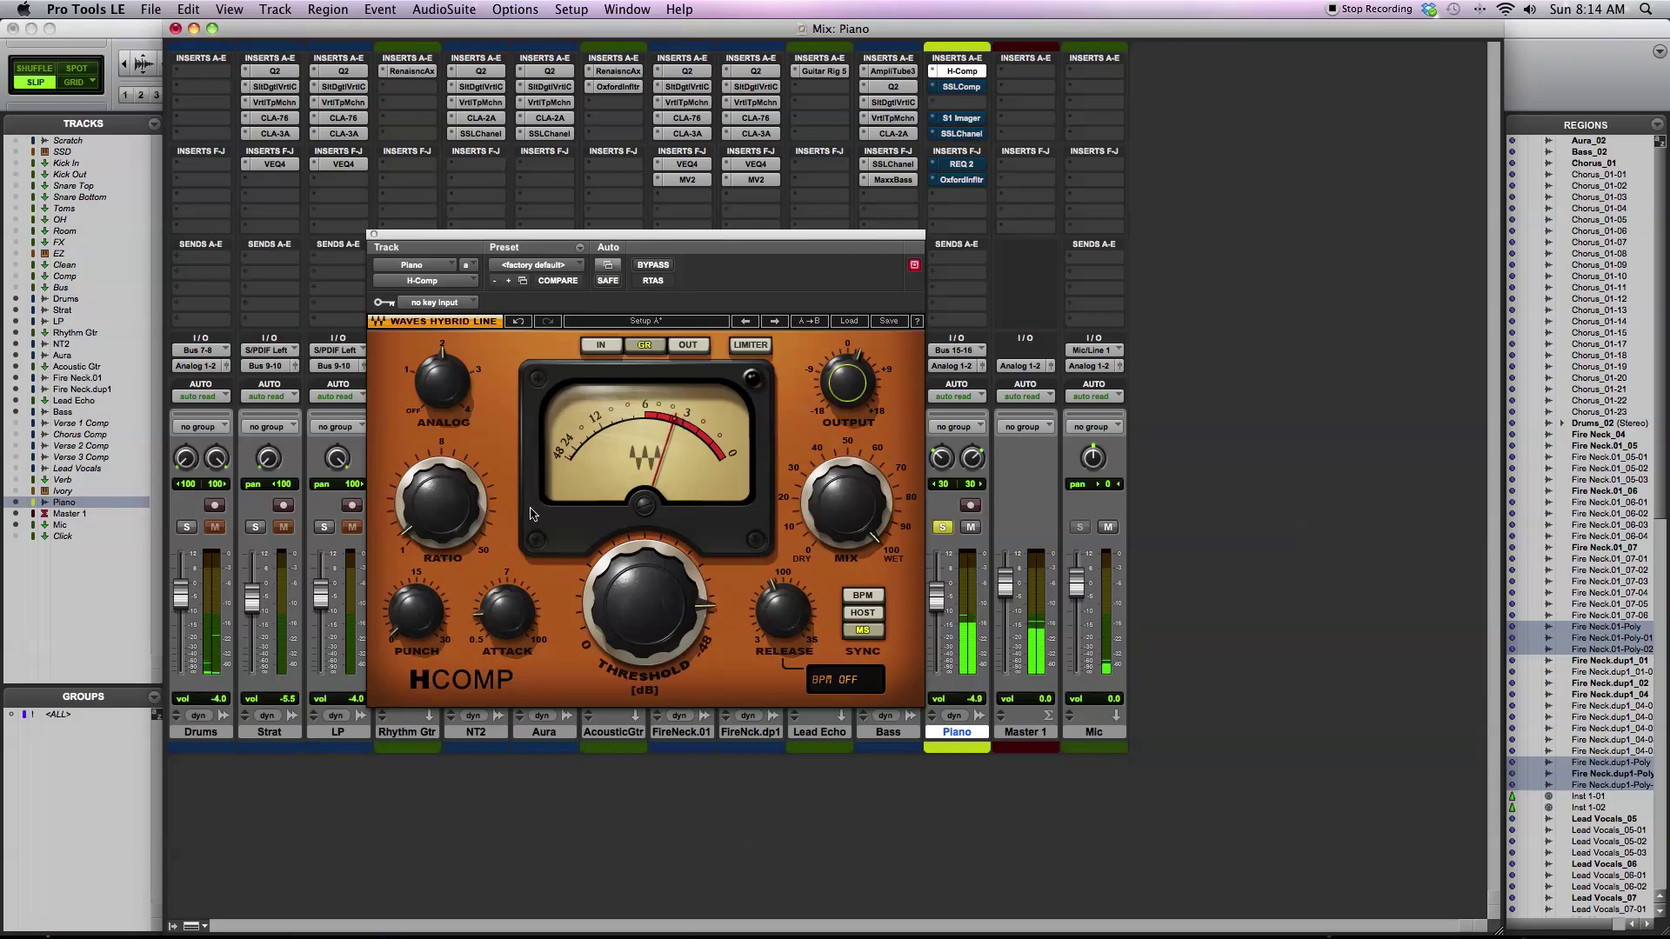
{"action": "left_click", "coordinate": [487, 494]}
{"action": "left_click_drag", "start_coordinate": [487, 494], "coordinate": [487, 480]}
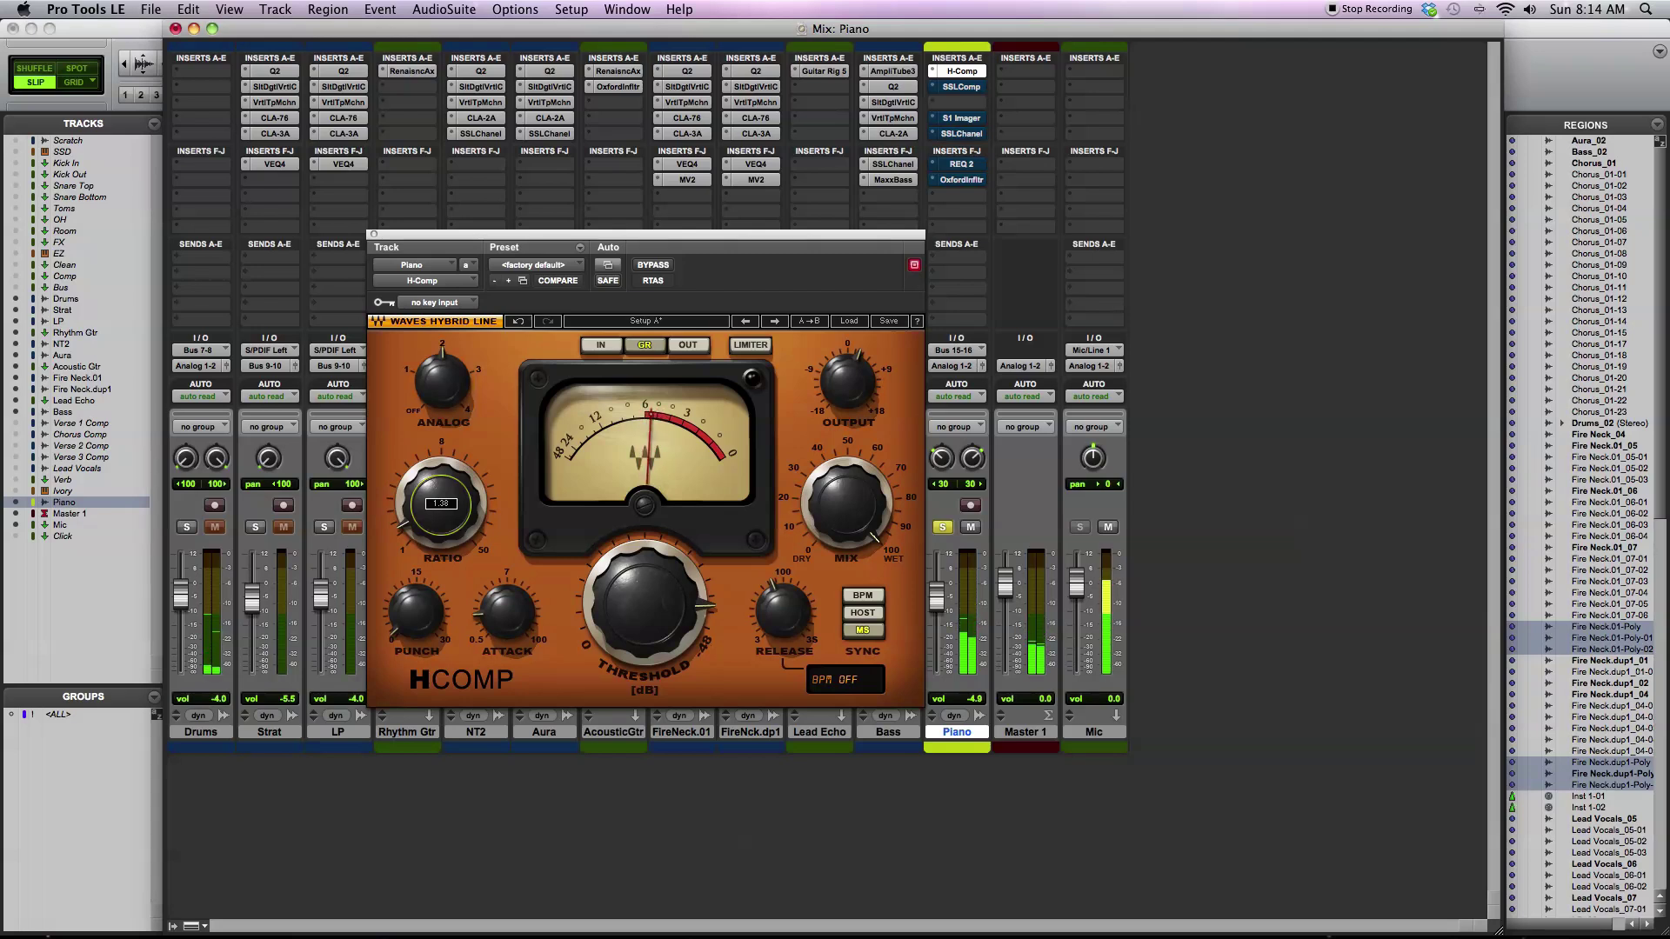
{"action": "left_click_drag", "start_coordinate": [487, 480], "coordinate": [487, 477]}
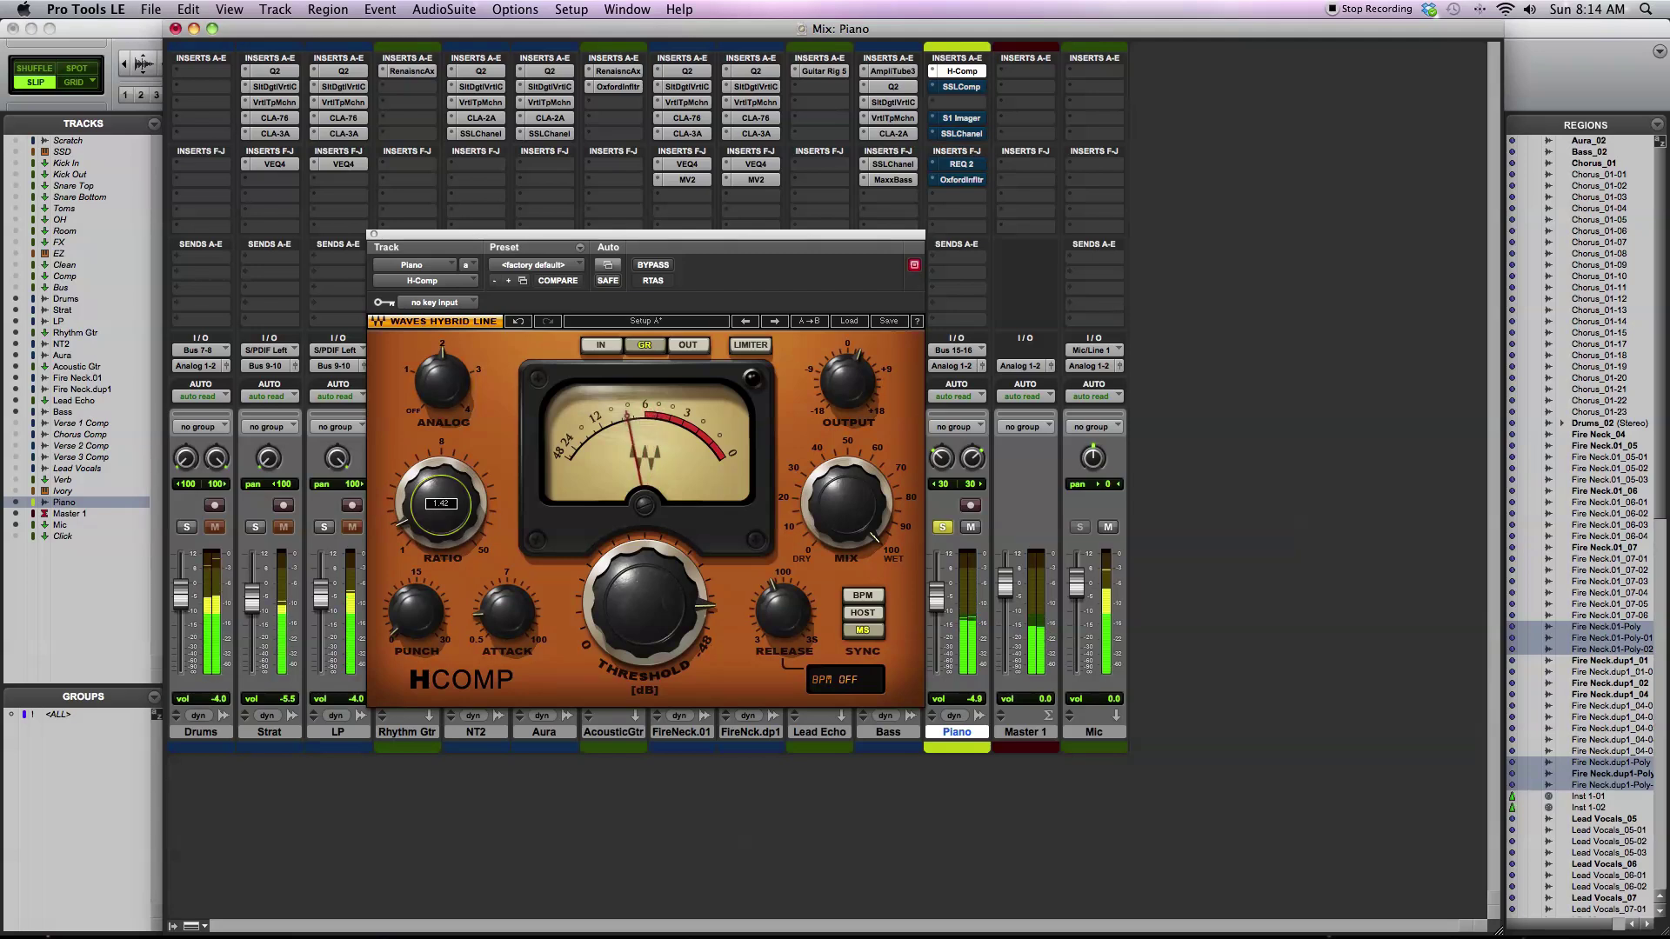
{"action": "left_click_drag", "start_coordinate": [487, 477], "coordinate": [487, 501]}
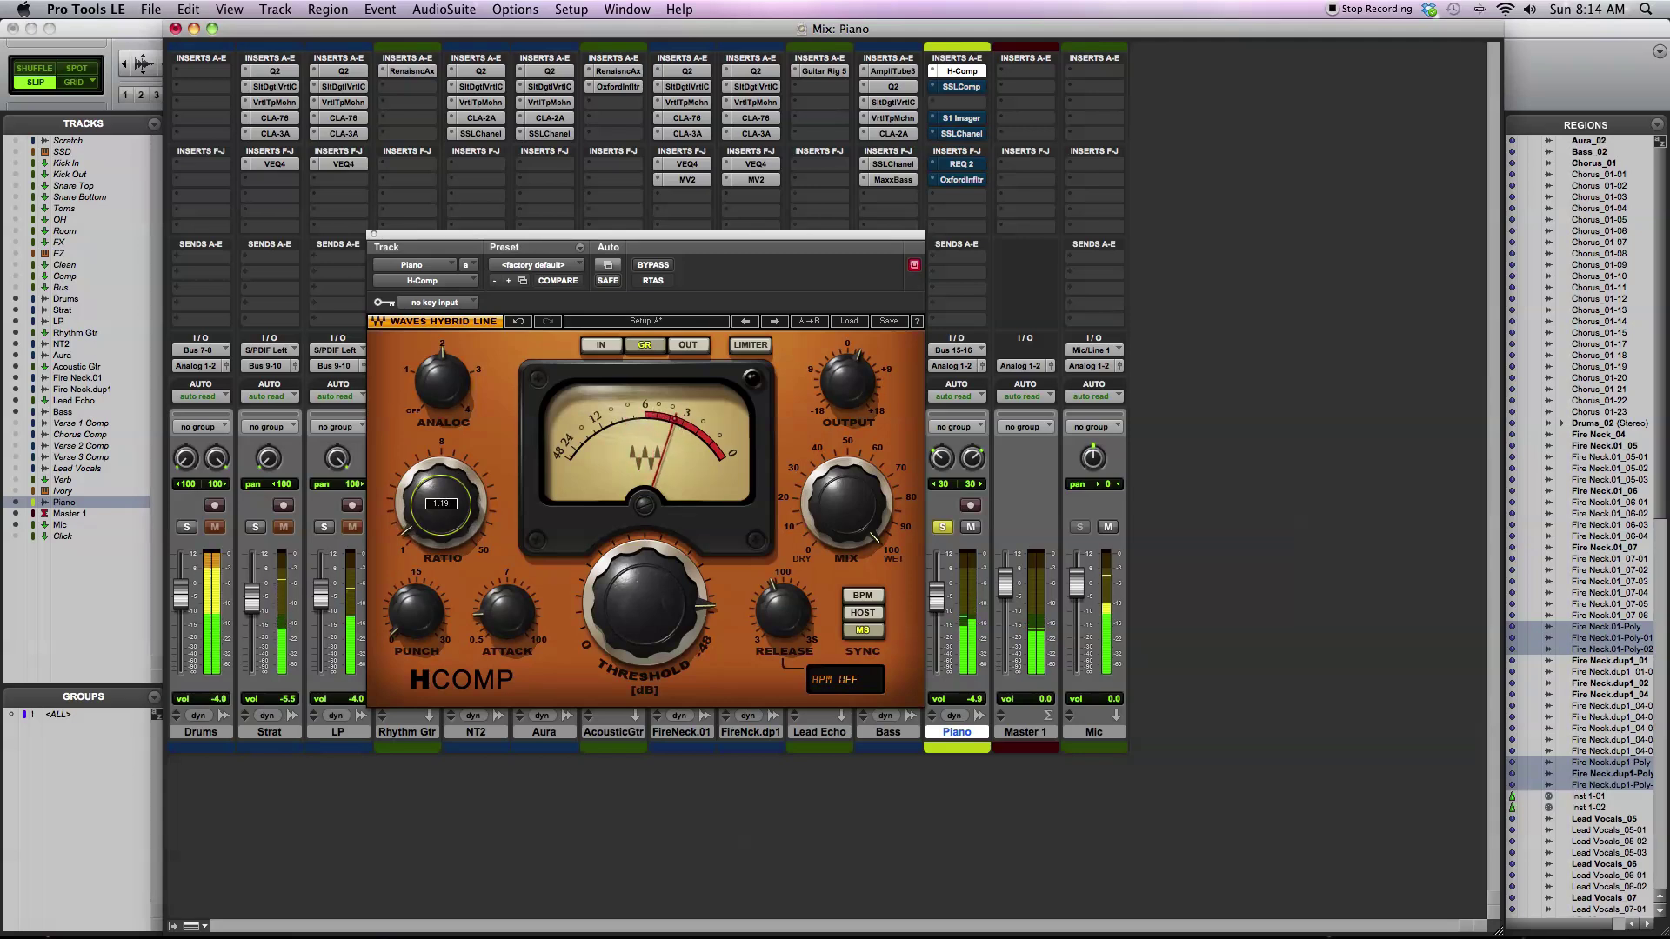
{"action": "left_click_drag", "start_coordinate": [435, 513], "coordinate": [435, 517]}
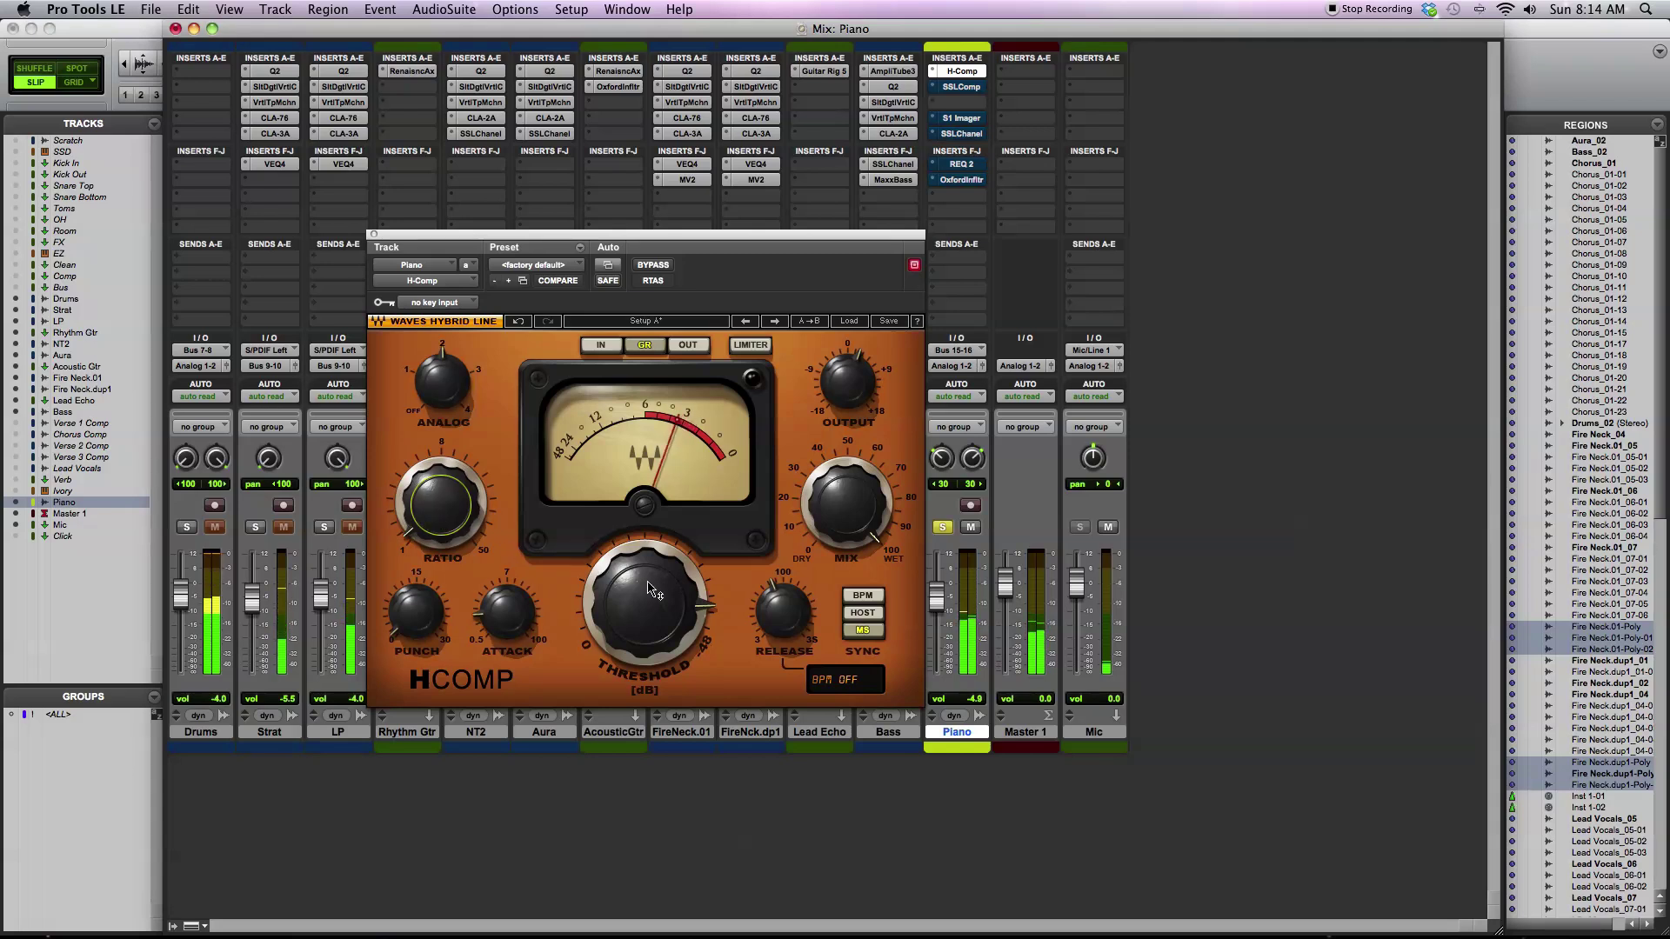
- Toggle the H-Comp bypass on and off to compare the soloed piano with and without compression
{"action": "mouse_move", "coordinate": [846, 380]}
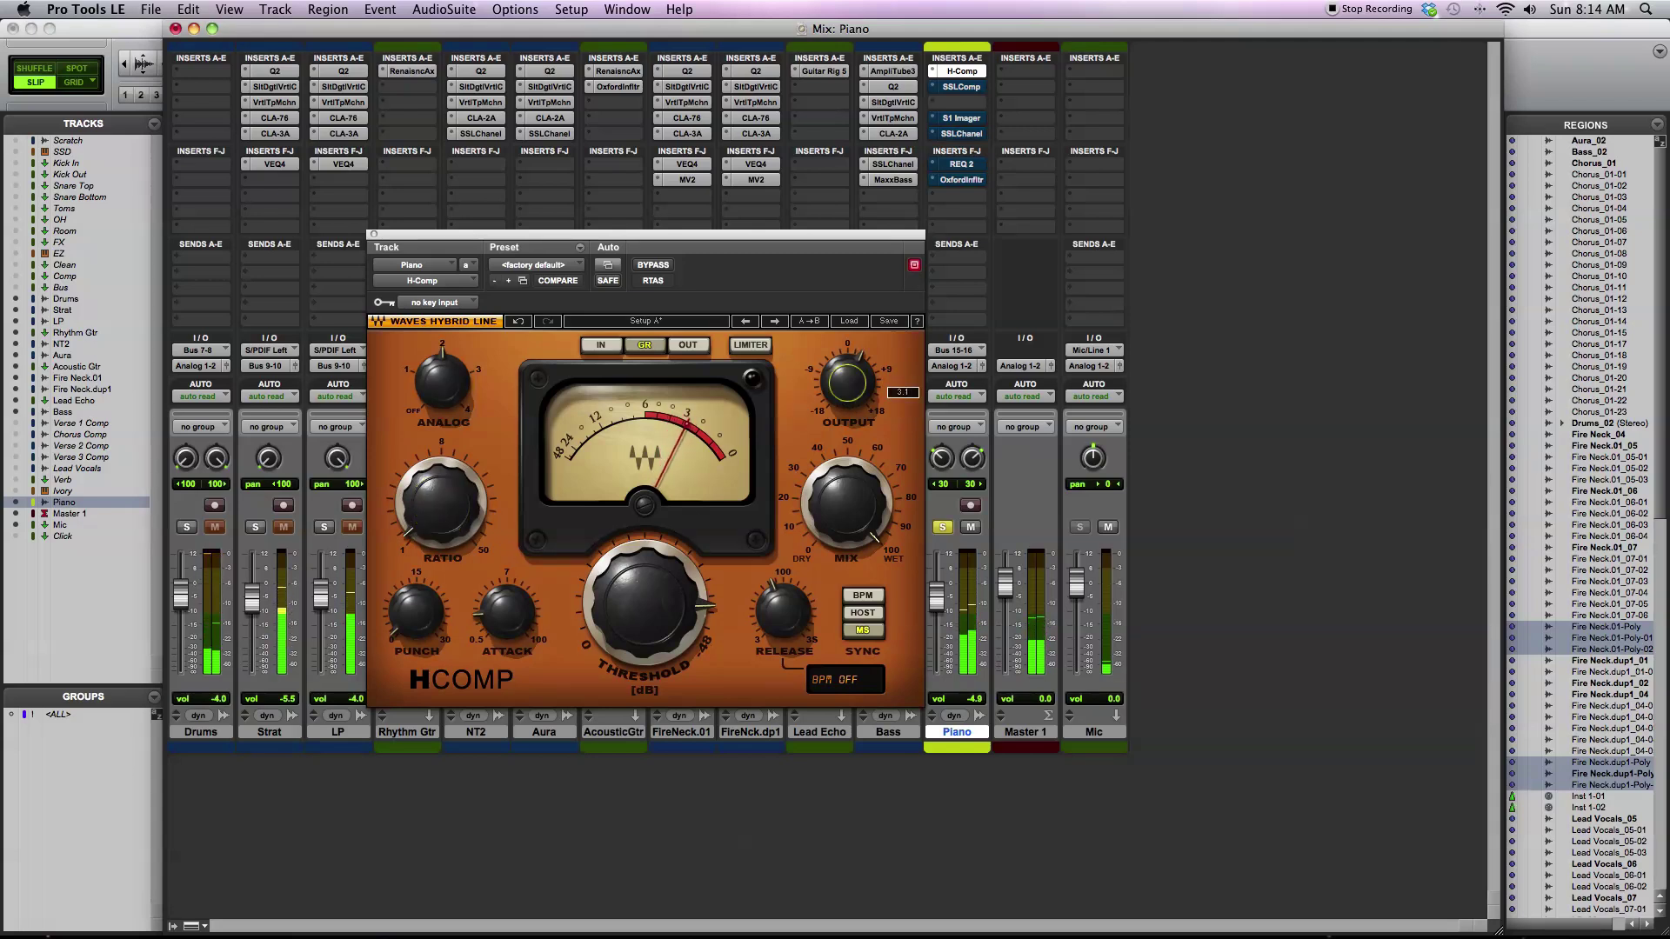
{"action": "left_click", "coordinate": [654, 267]}
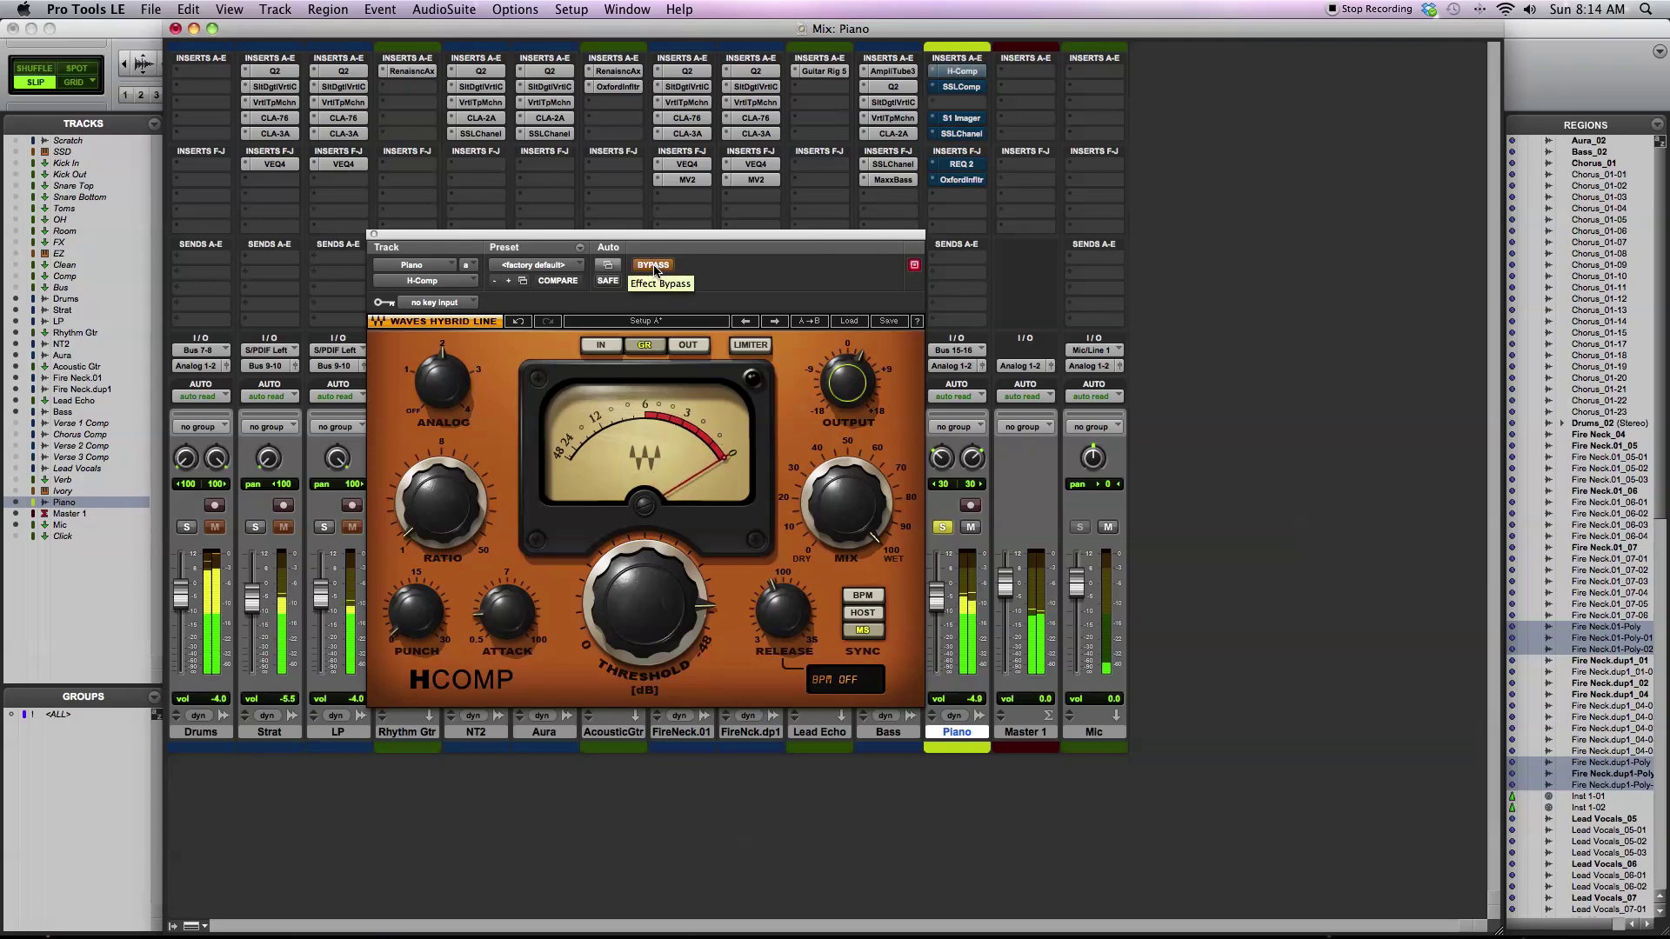
{"action": "left_click", "coordinate": [654, 267]}
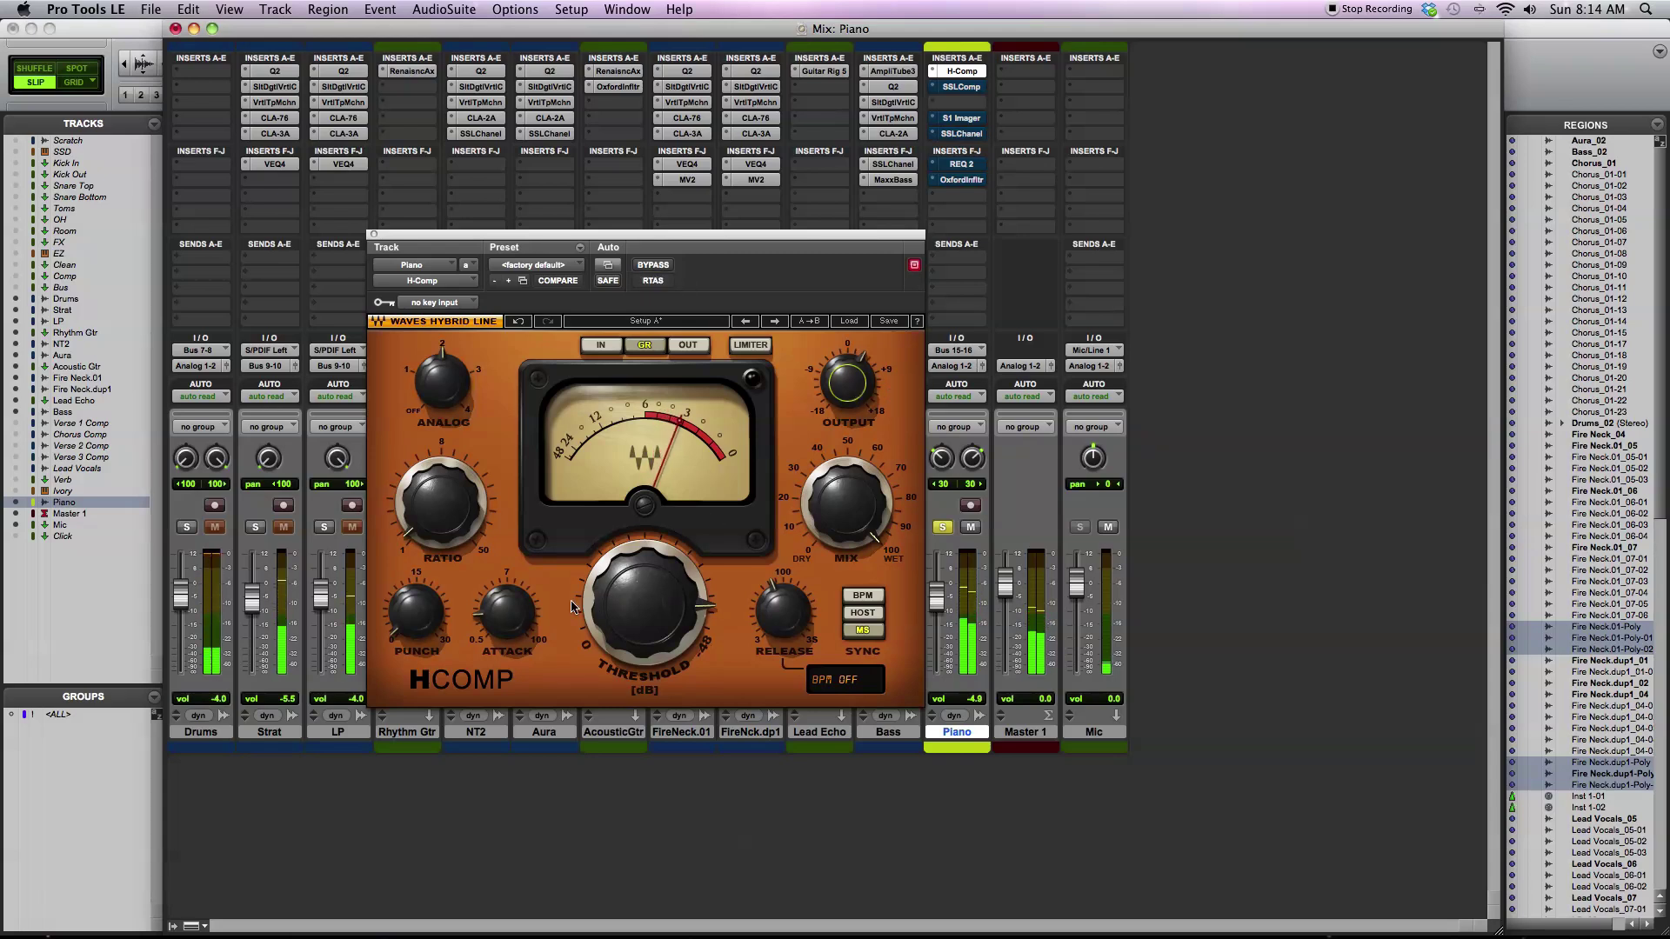
{"action": "mouse_move", "coordinate": [507, 613]}
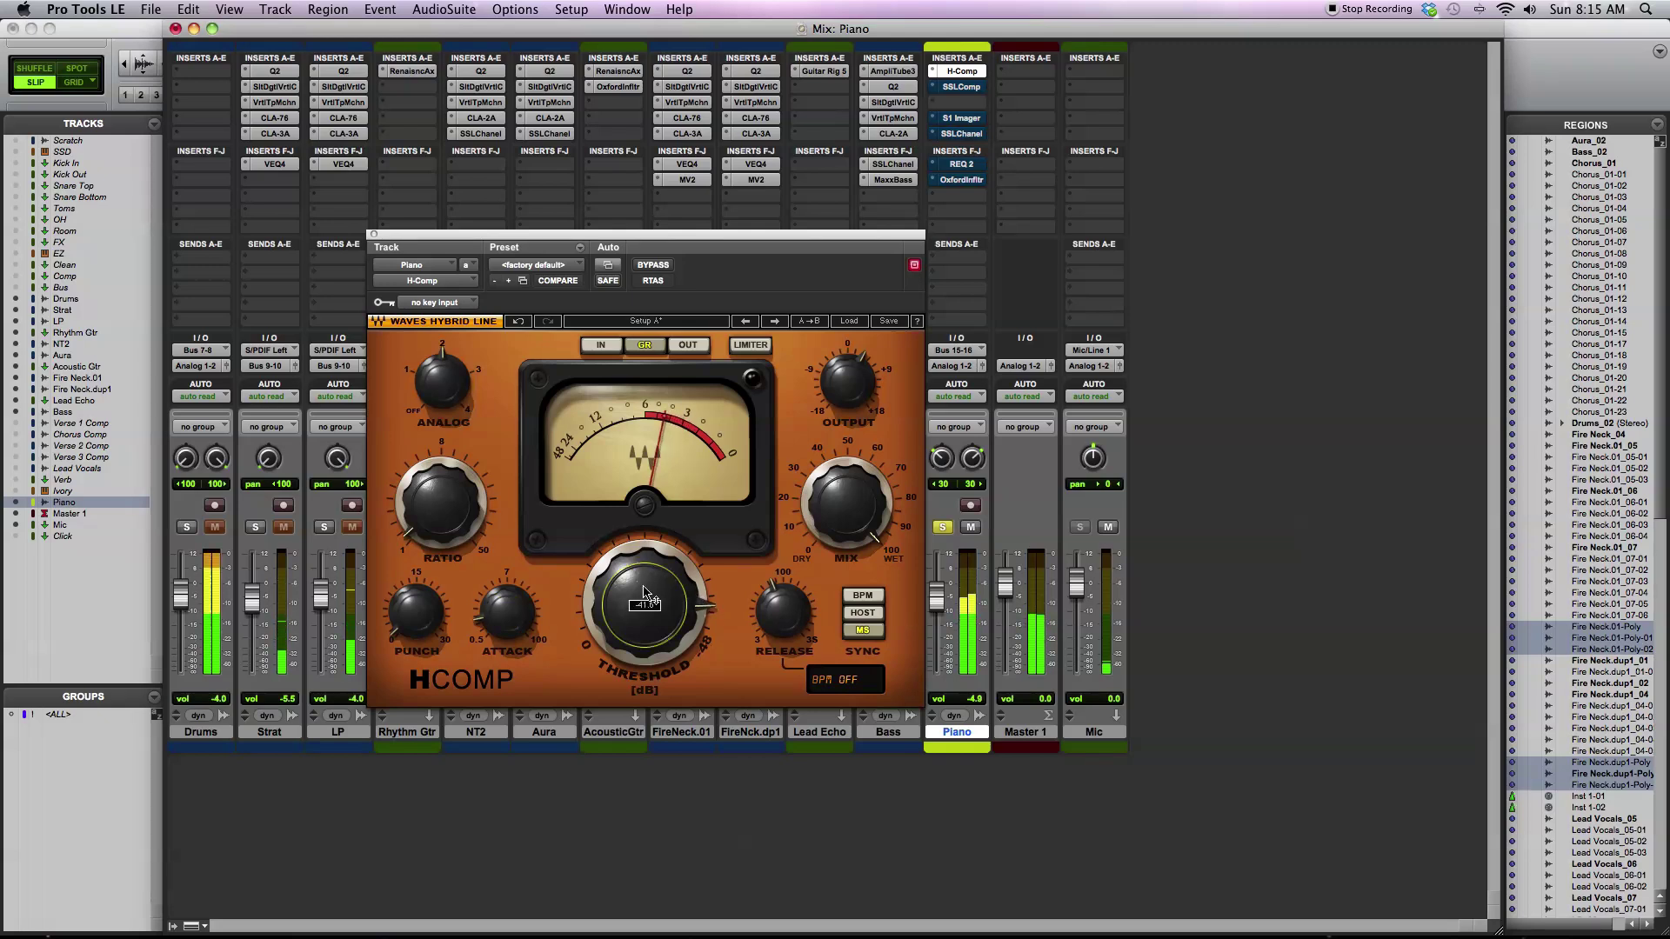
{"action": "mouse_move", "coordinate": [441, 503]}
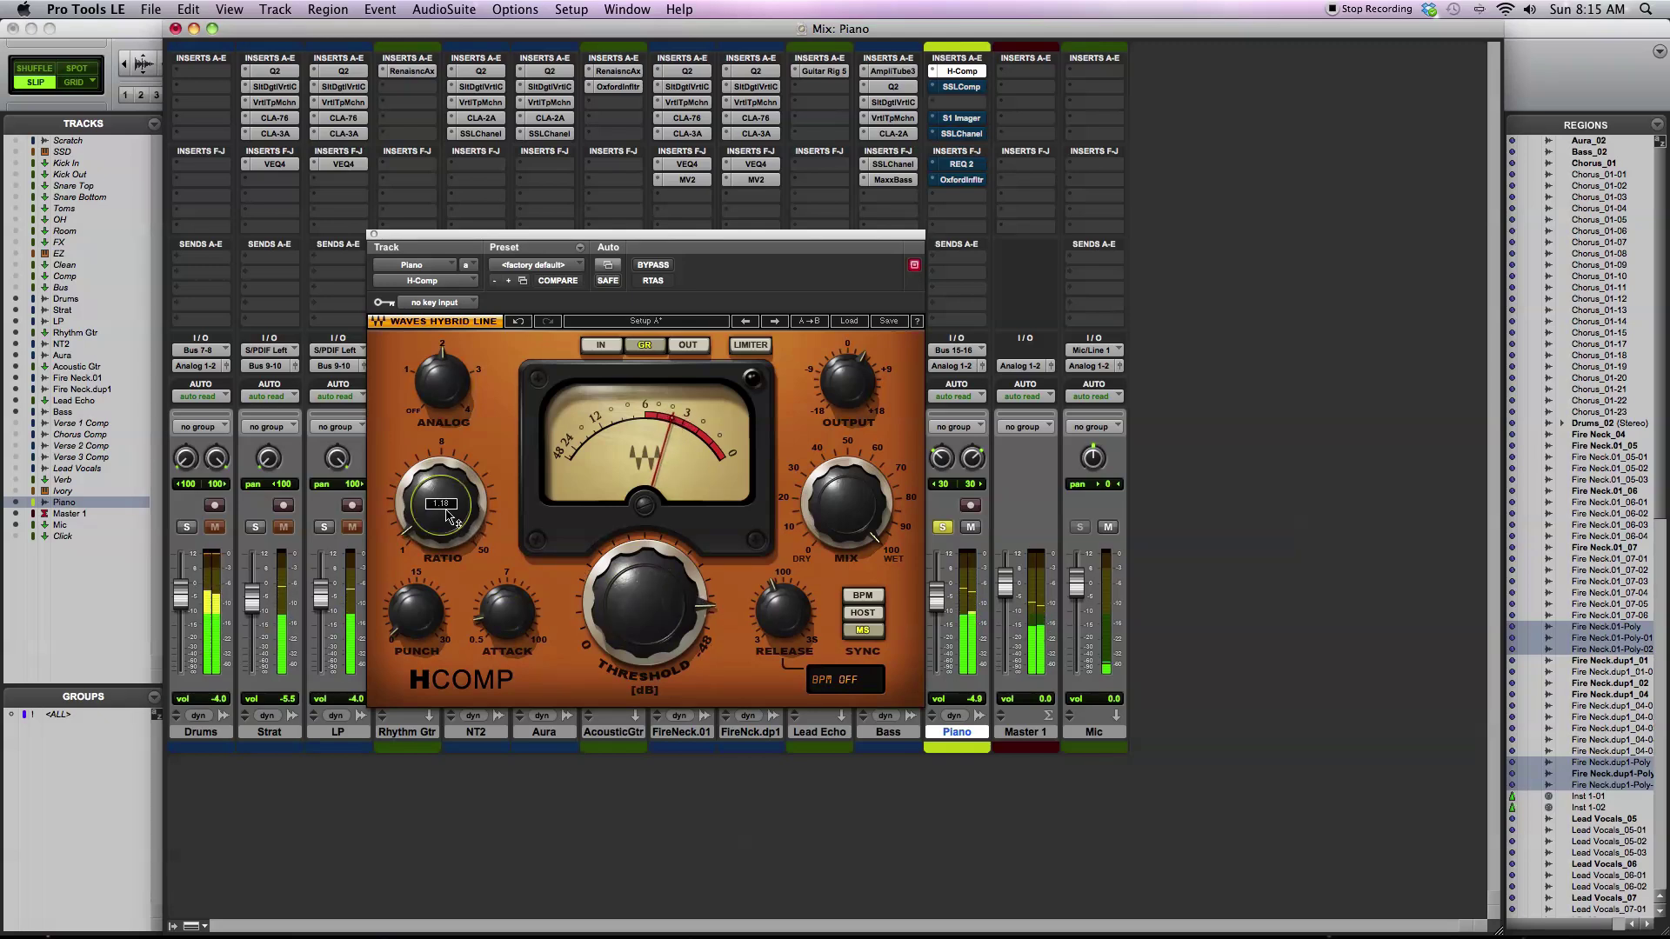
- Unsolo the piano to compare H-Comp bypassed and active in the full mix, and raise the piano fader to -3.7
{"action": "left_click", "coordinate": [942, 527]}
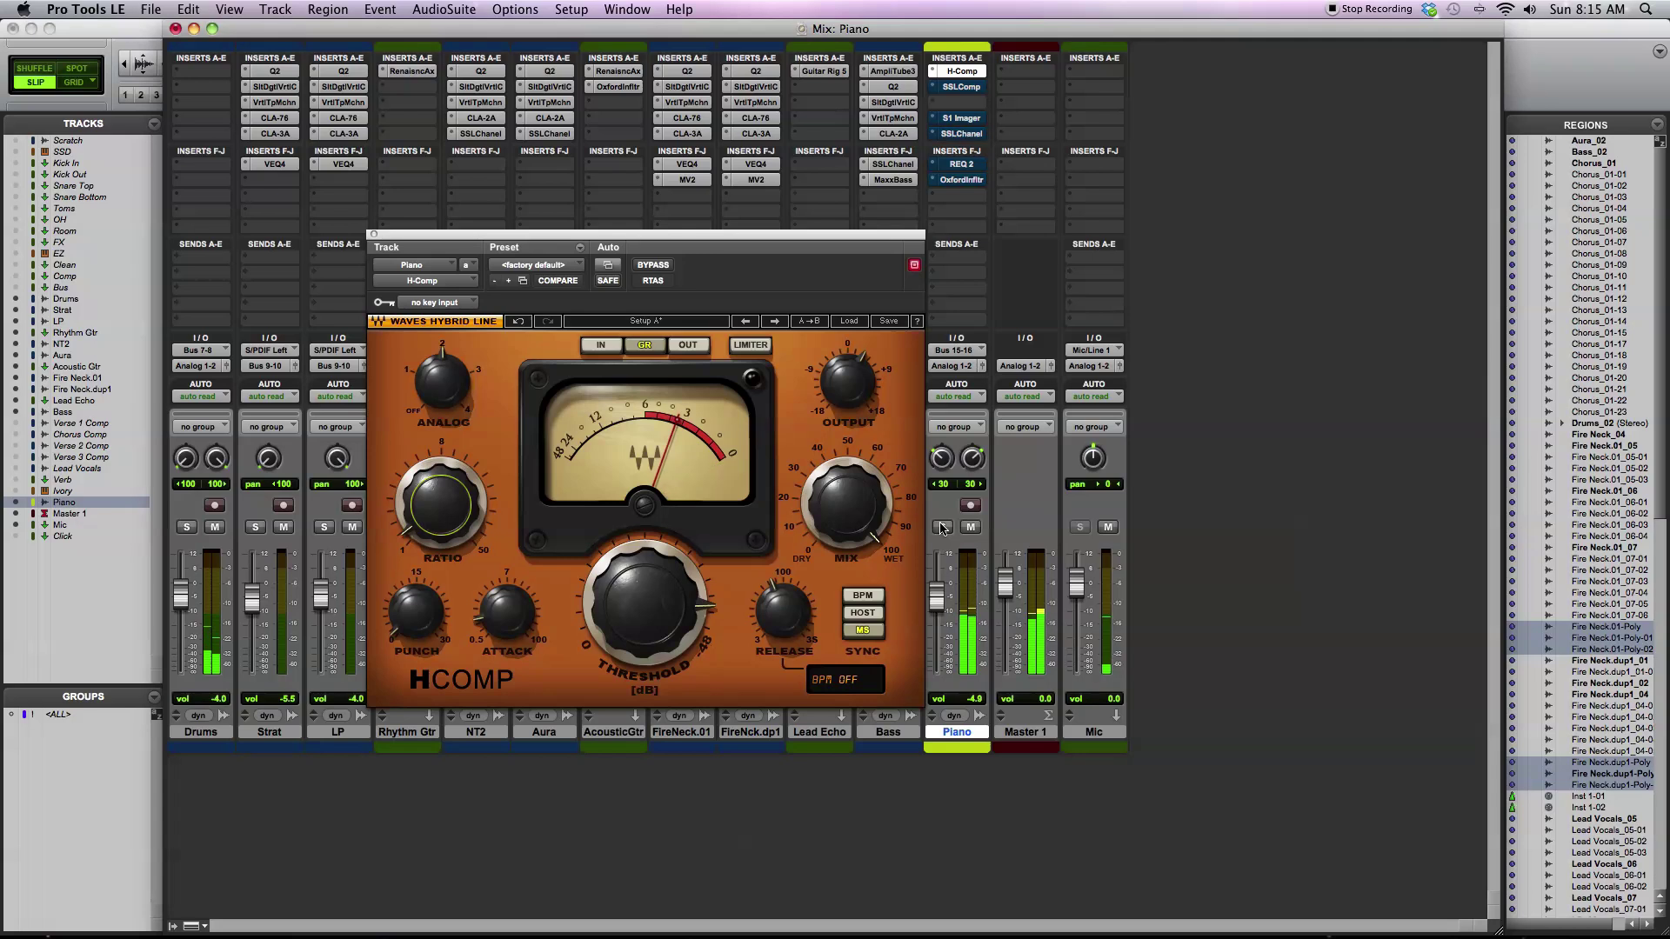
{"action": "left_click", "coordinate": [656, 266]}
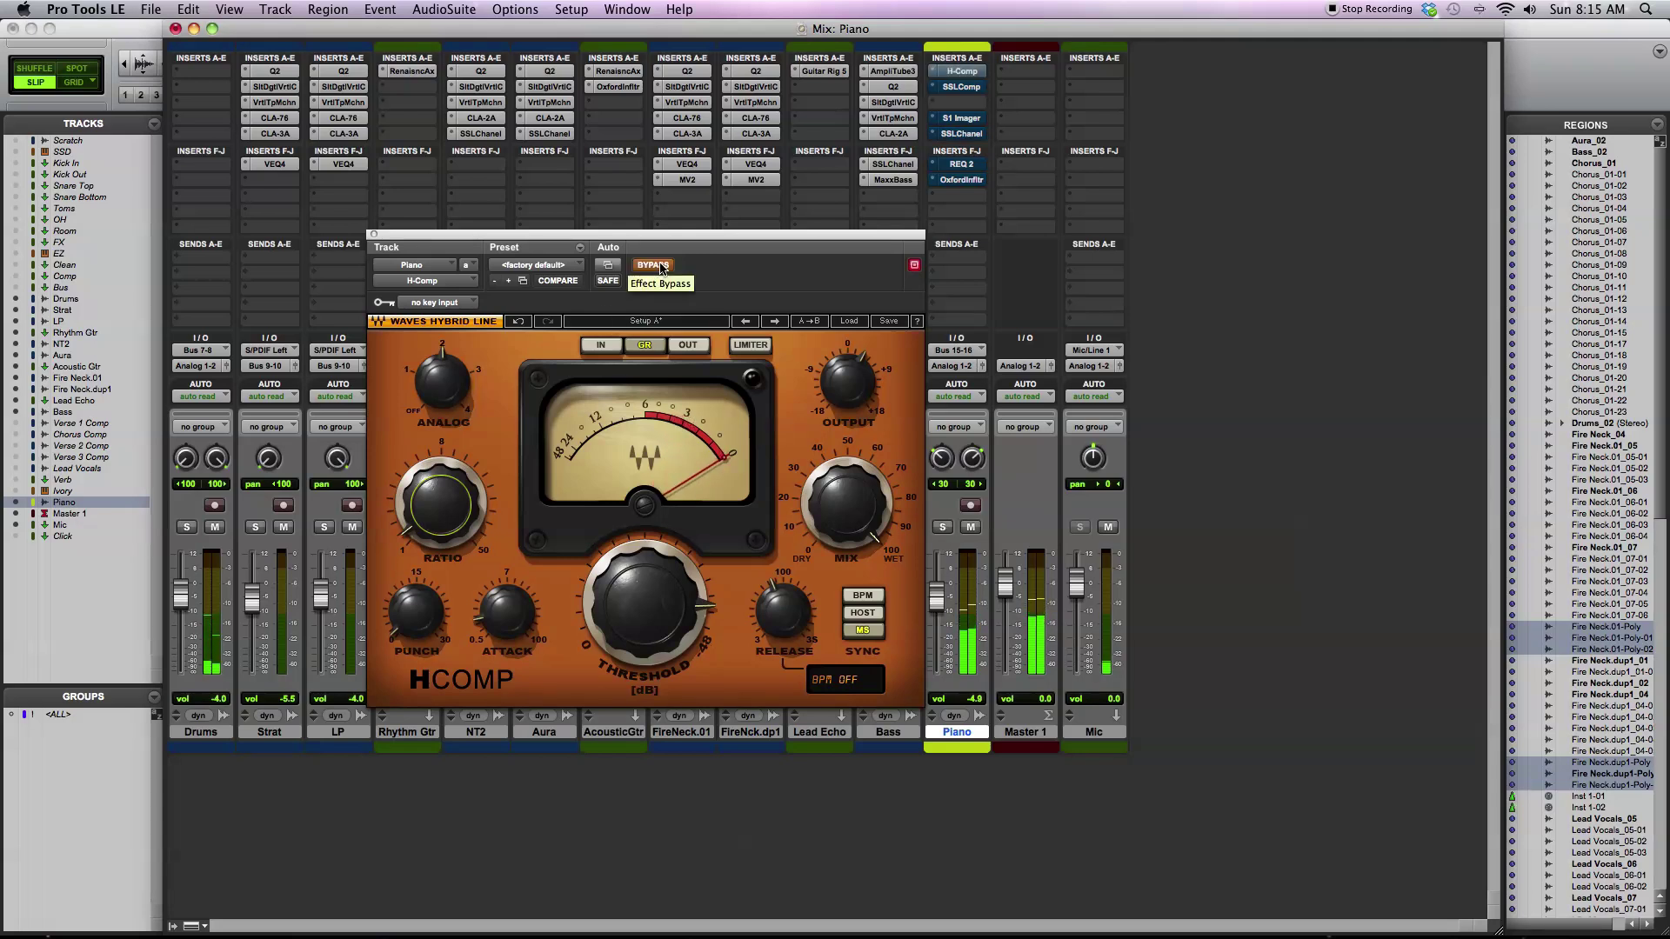
{"action": "left_click", "coordinate": [660, 266]}
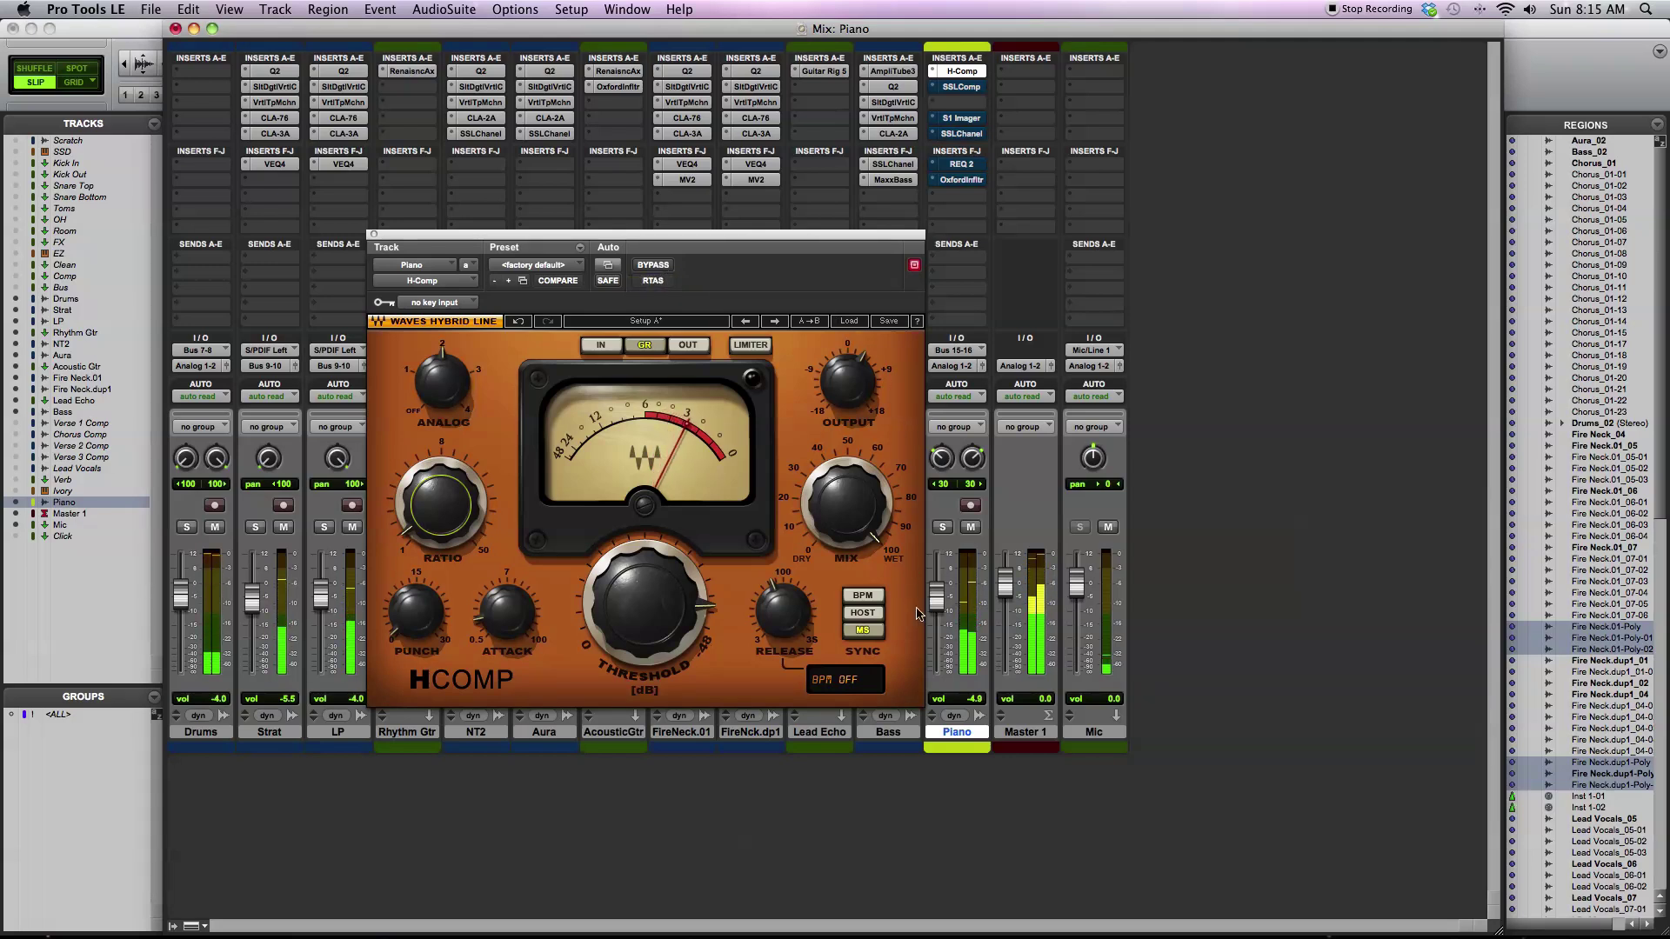
{"action": "left_click_drag", "start_coordinate": [944, 610], "coordinate": [944, 606]}
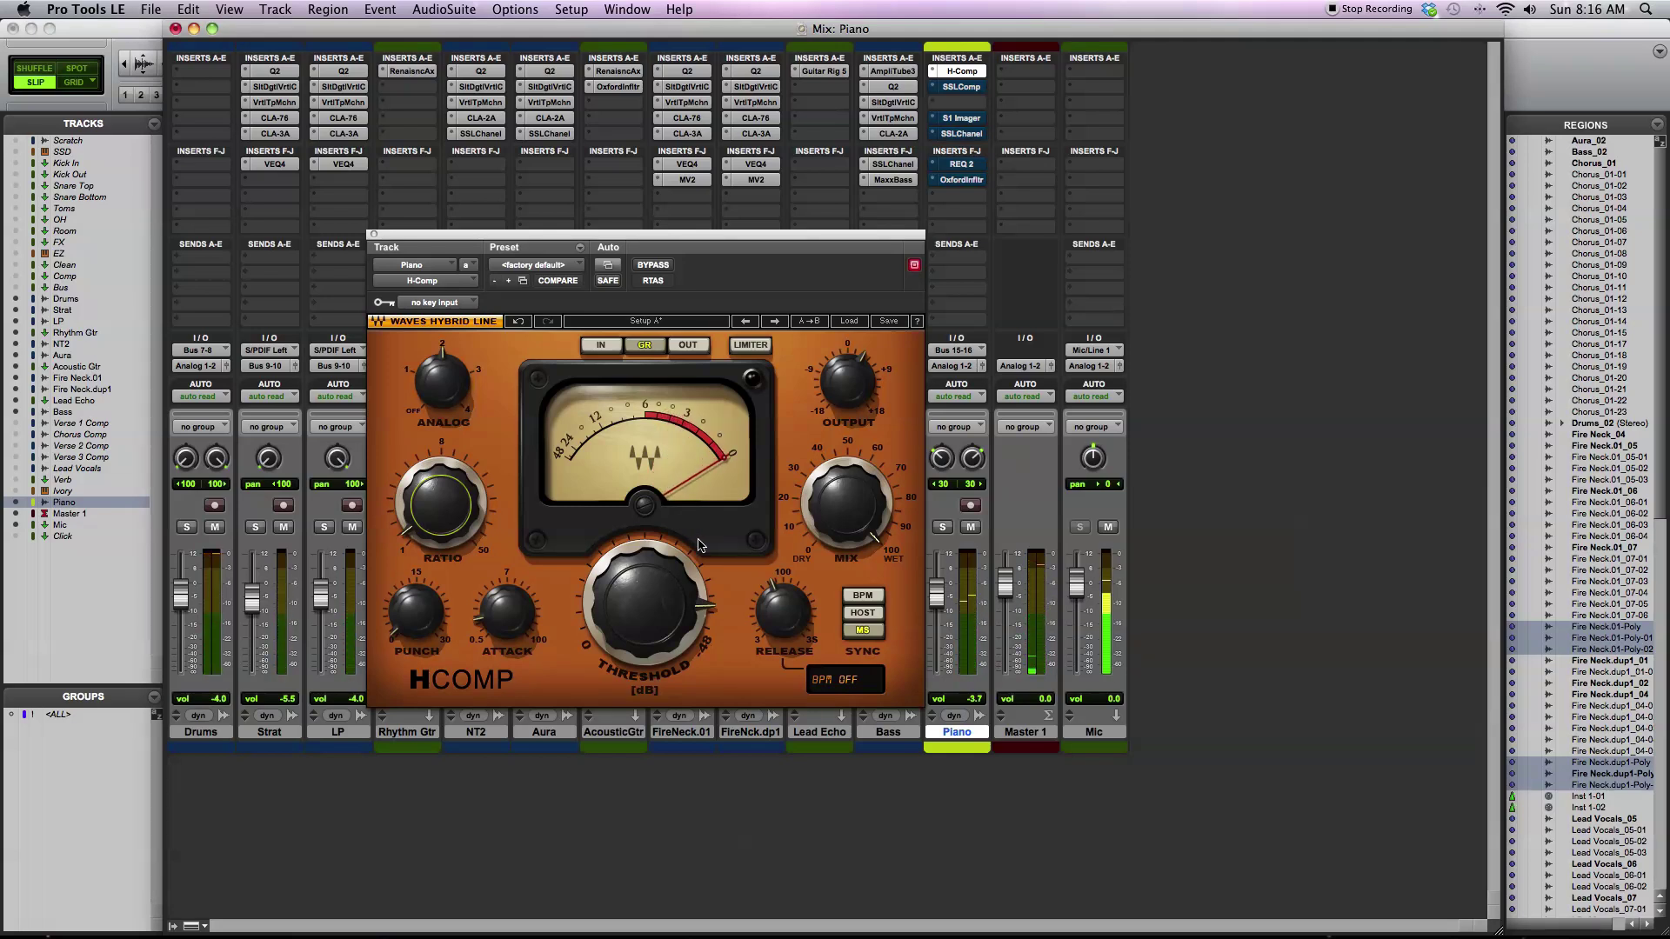
- Back off the H-Comp threshold slightly, fine-tune its ratio, and close the plug-in
{"action": "left_click", "coordinate": [658, 615]}
{"action": "left_click_drag", "start_coordinate": [669, 606], "coordinate": [667, 606]}
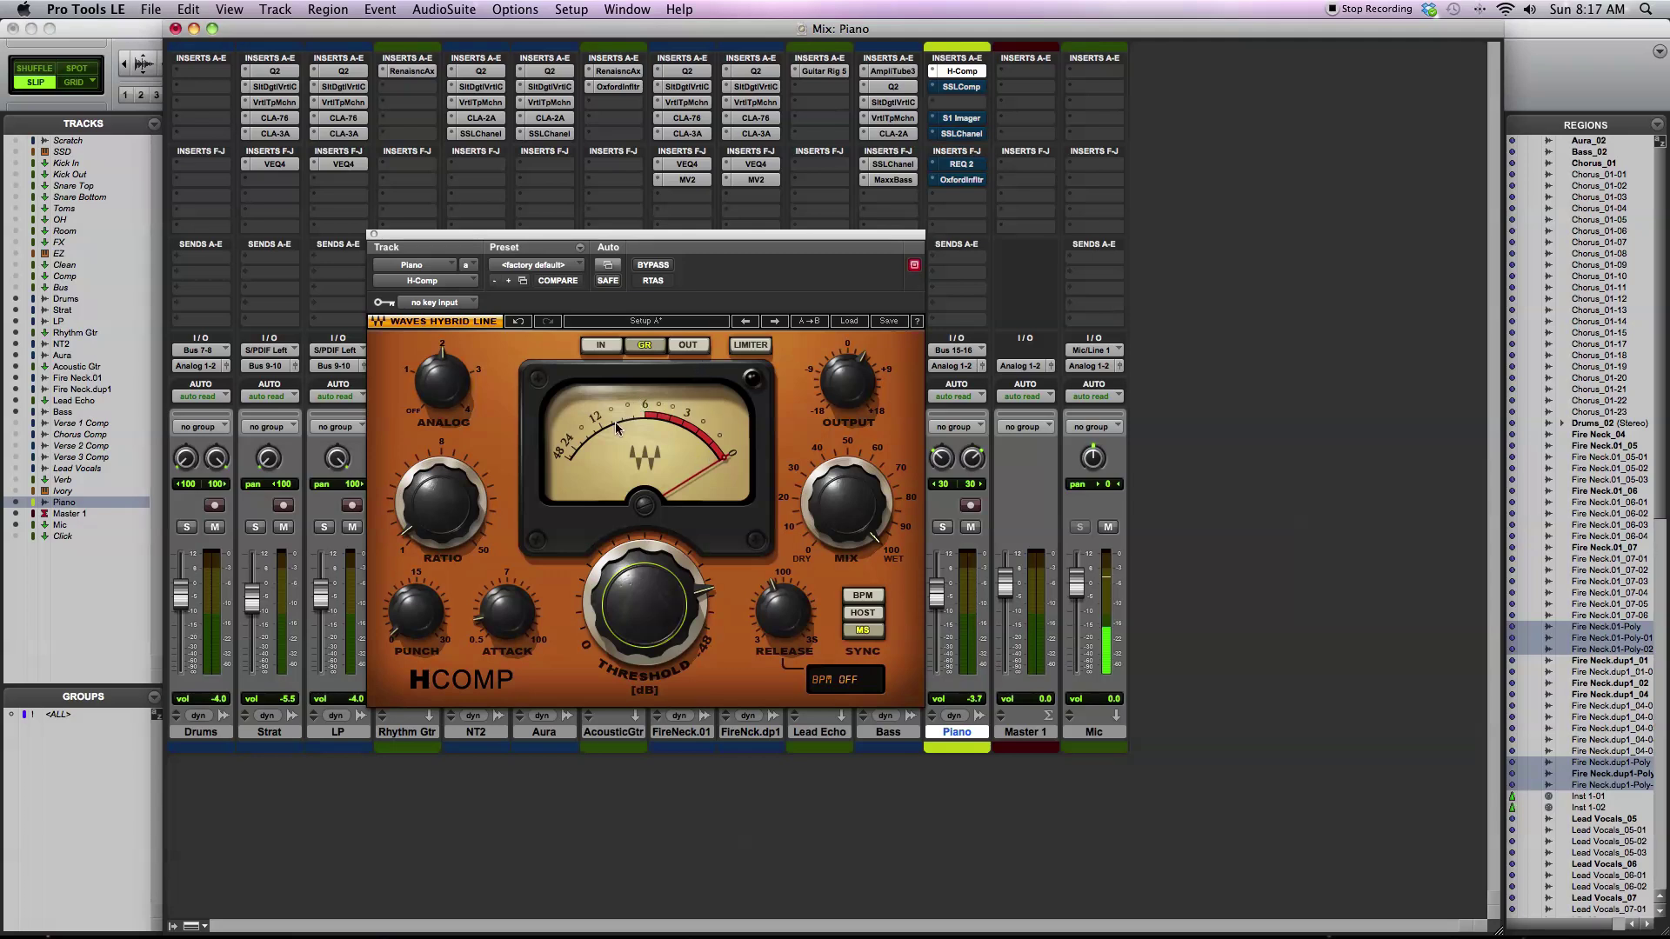
{"action": "left_click_drag", "start_coordinate": [459, 520], "coordinate": [425, 532]}
{"action": "left_click", "coordinate": [374, 235]}
- Open SSLComp on the Piano track, move its window clear of the piano channel, and take it out of bypass
{"action": "left_click", "coordinate": [966, 87]}
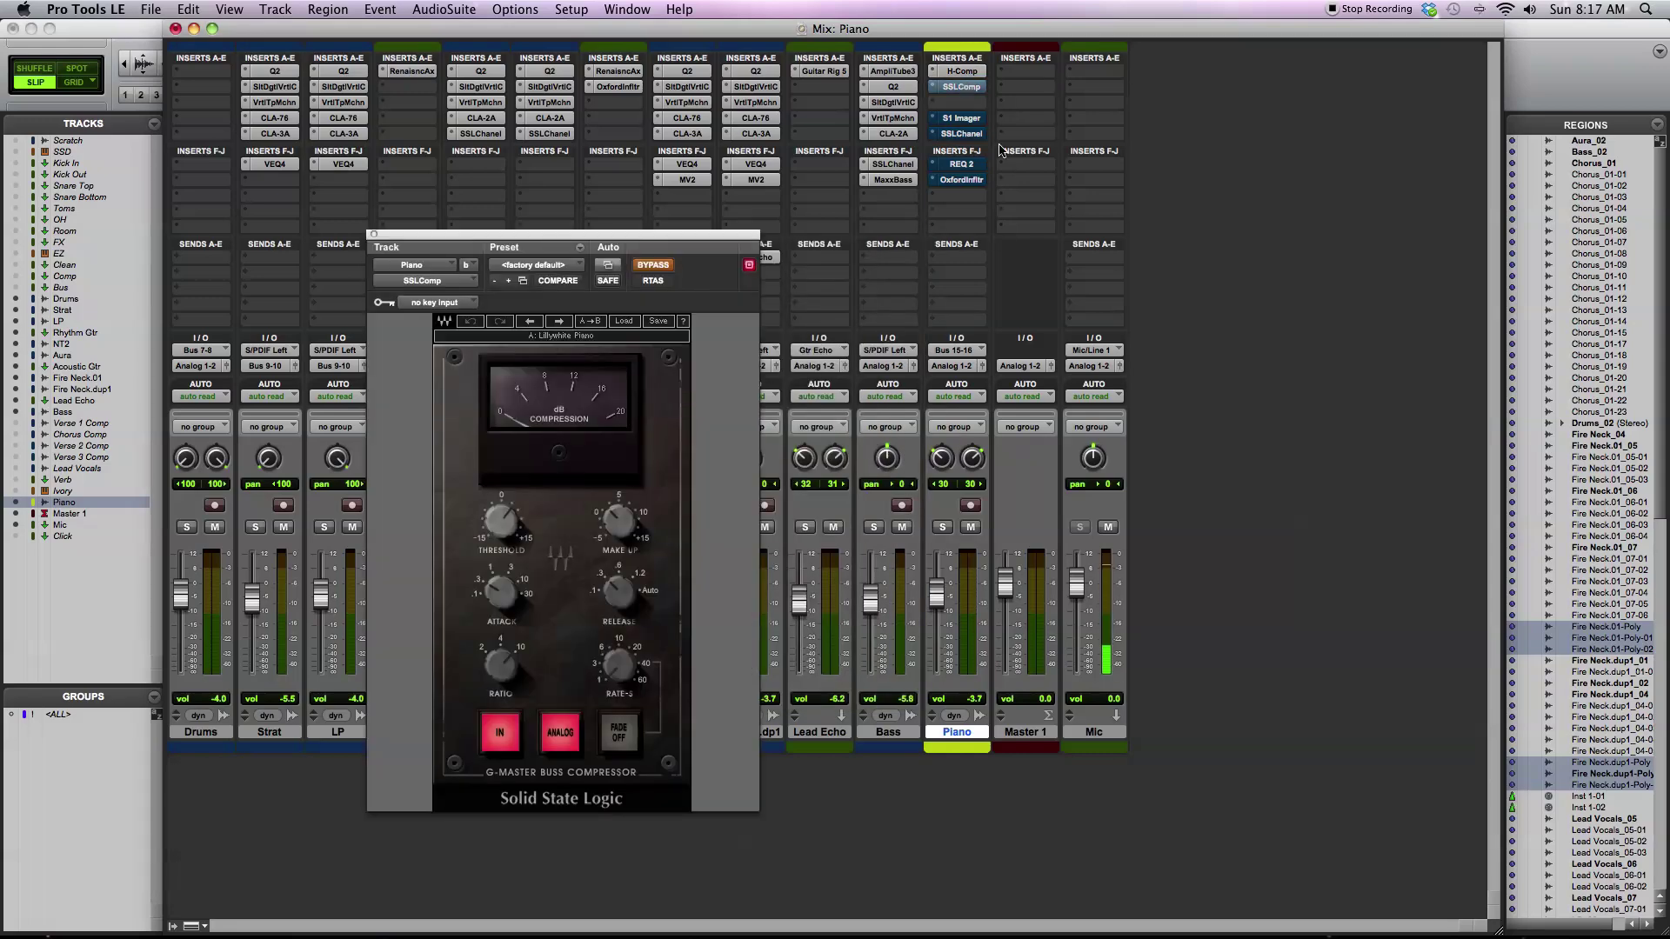
{"action": "left_click_drag", "start_coordinate": [530, 237], "coordinate": [691, 202]}
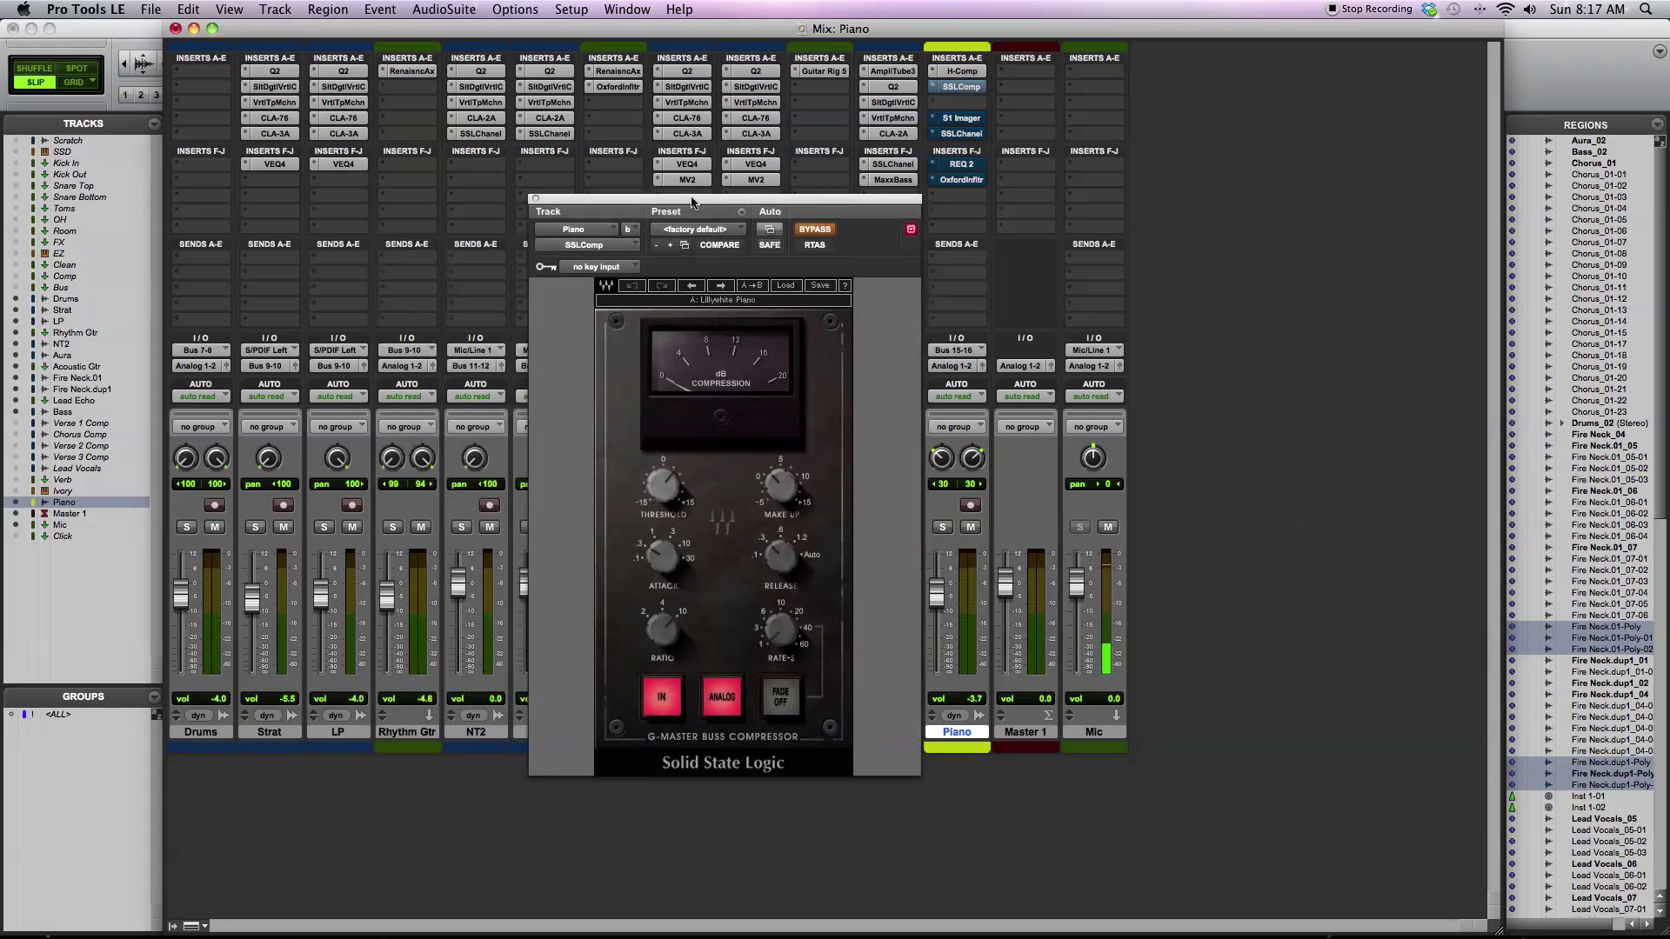
{"action": "left_click", "coordinate": [817, 230]}
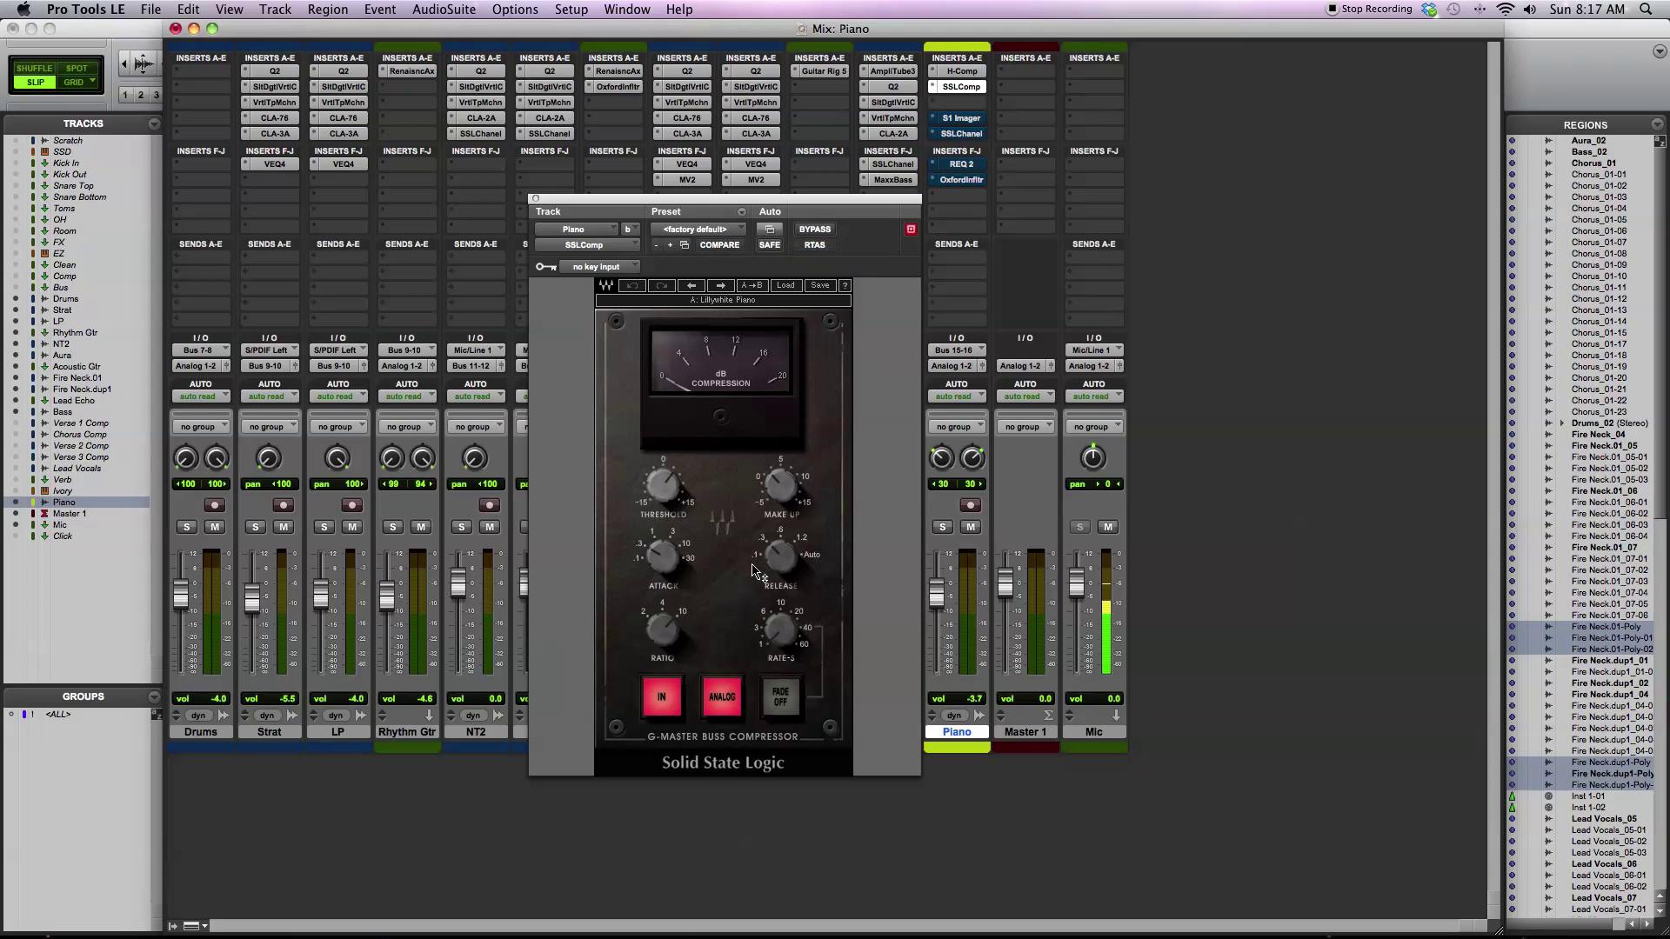
- Load the Lillywhite Piano preset from the Steve Lillywhite factory presets into SSLComp
{"action": "left_click", "coordinate": [785, 287]}
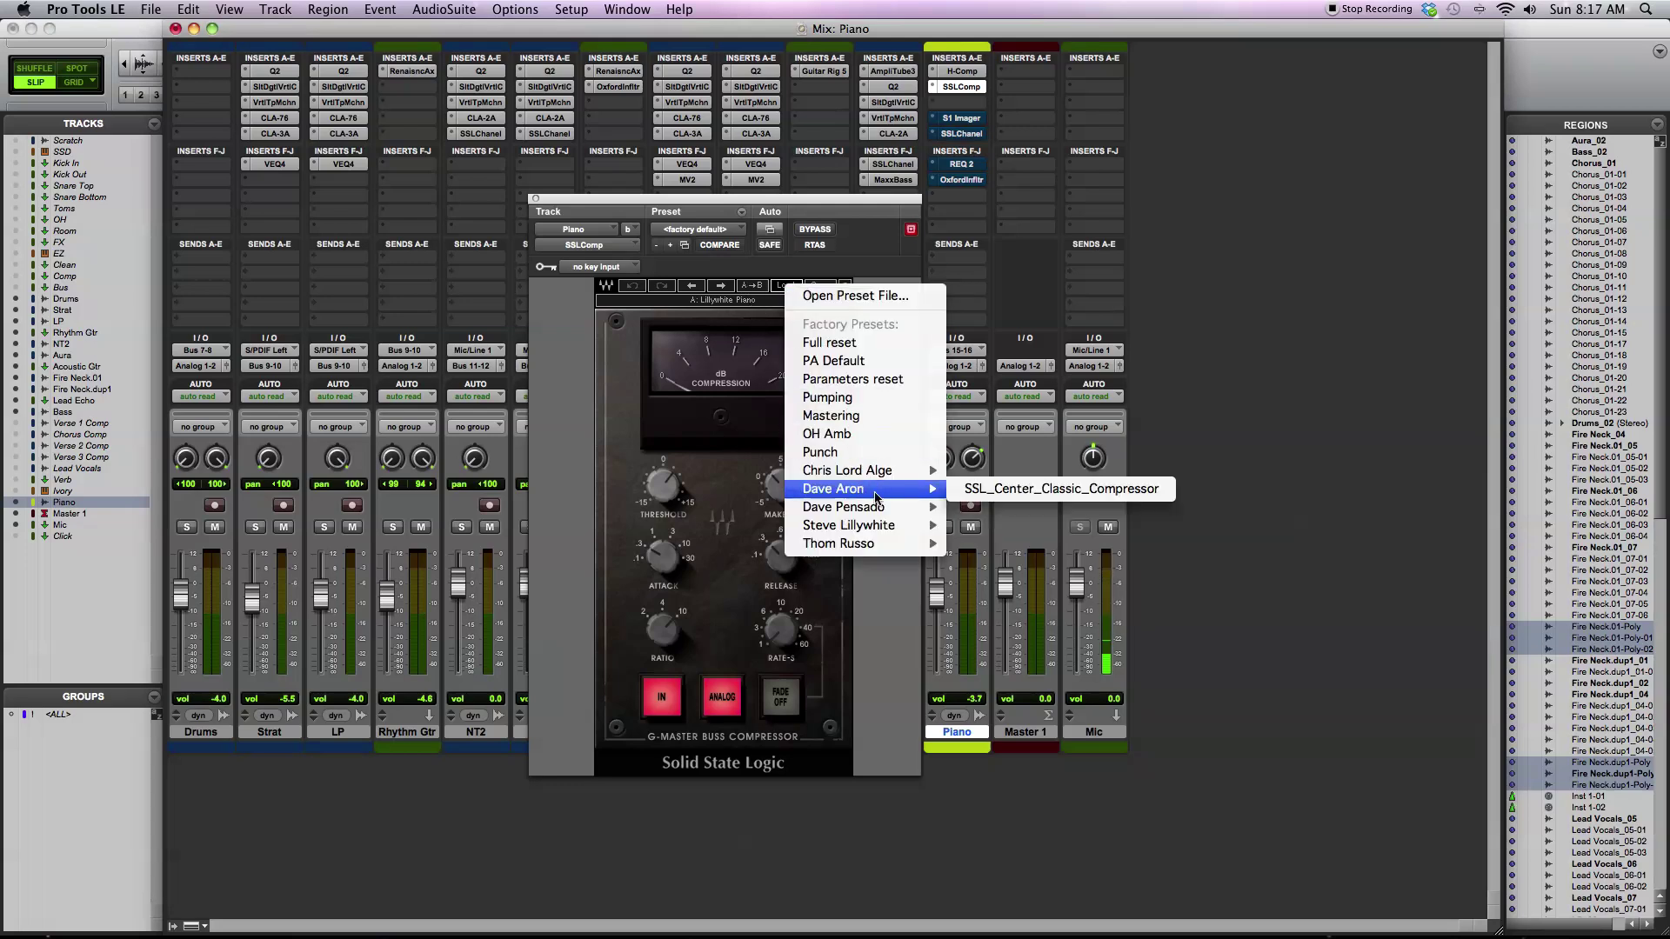
{"action": "mouse_move", "coordinate": [869, 525]}
{"action": "left_click", "coordinate": [1000, 543]}
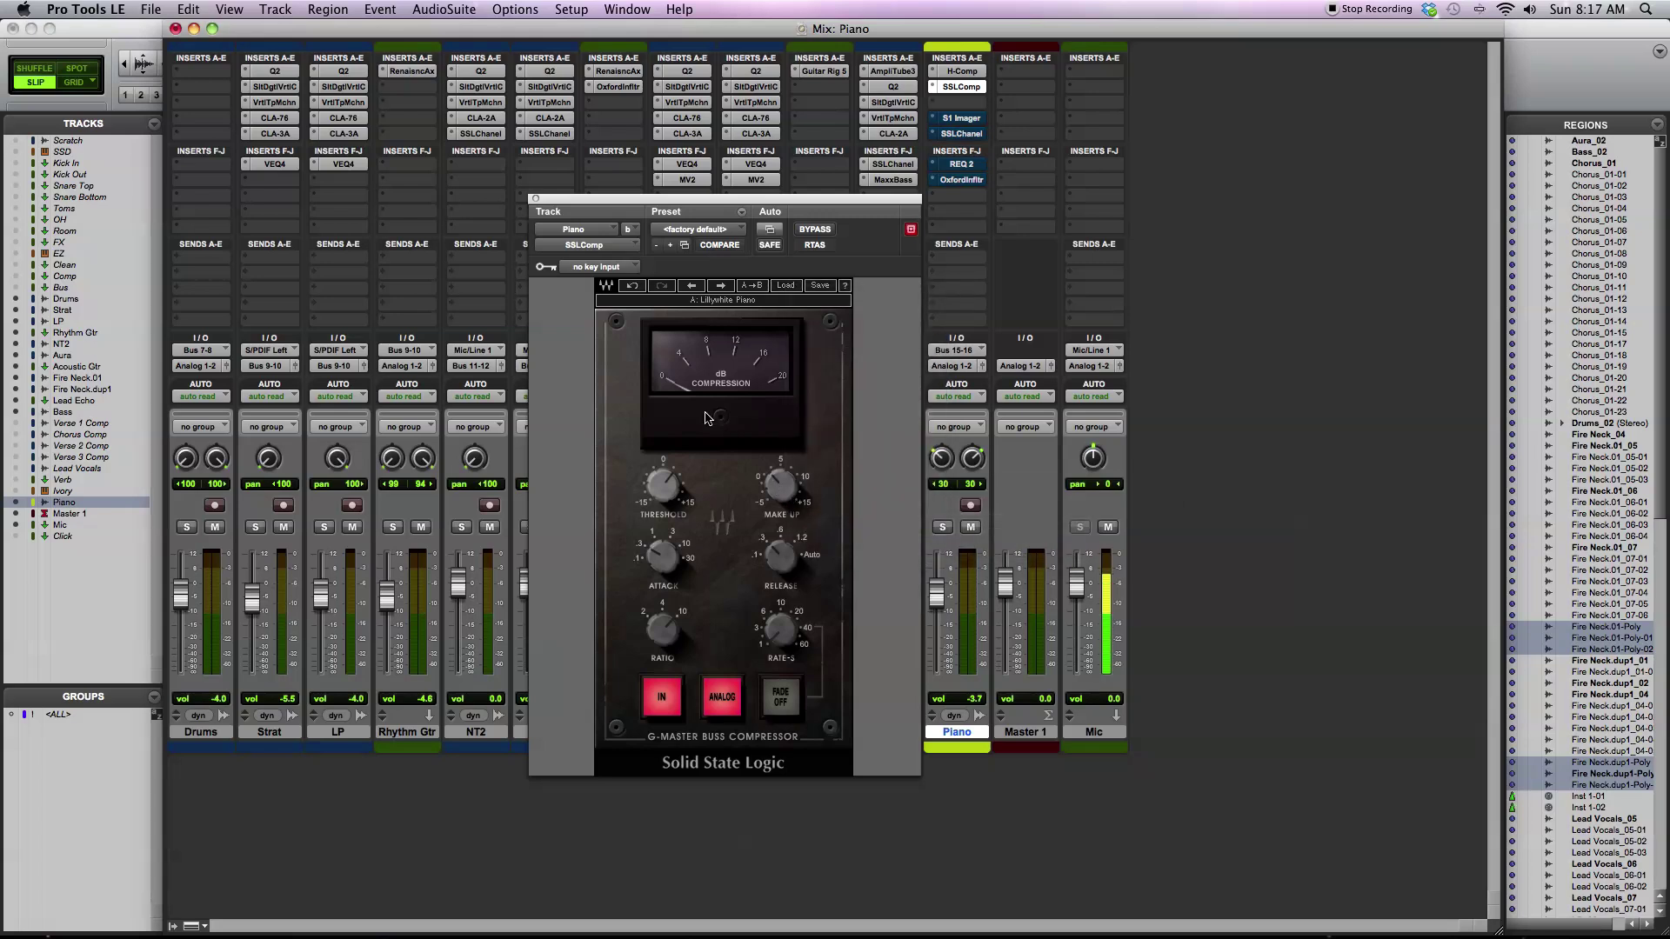
{"action": "mouse_move", "coordinate": [771, 496]}
{"action": "mouse_move", "coordinate": [761, 553]}
{"action": "mouse_move", "coordinate": [681, 628]}
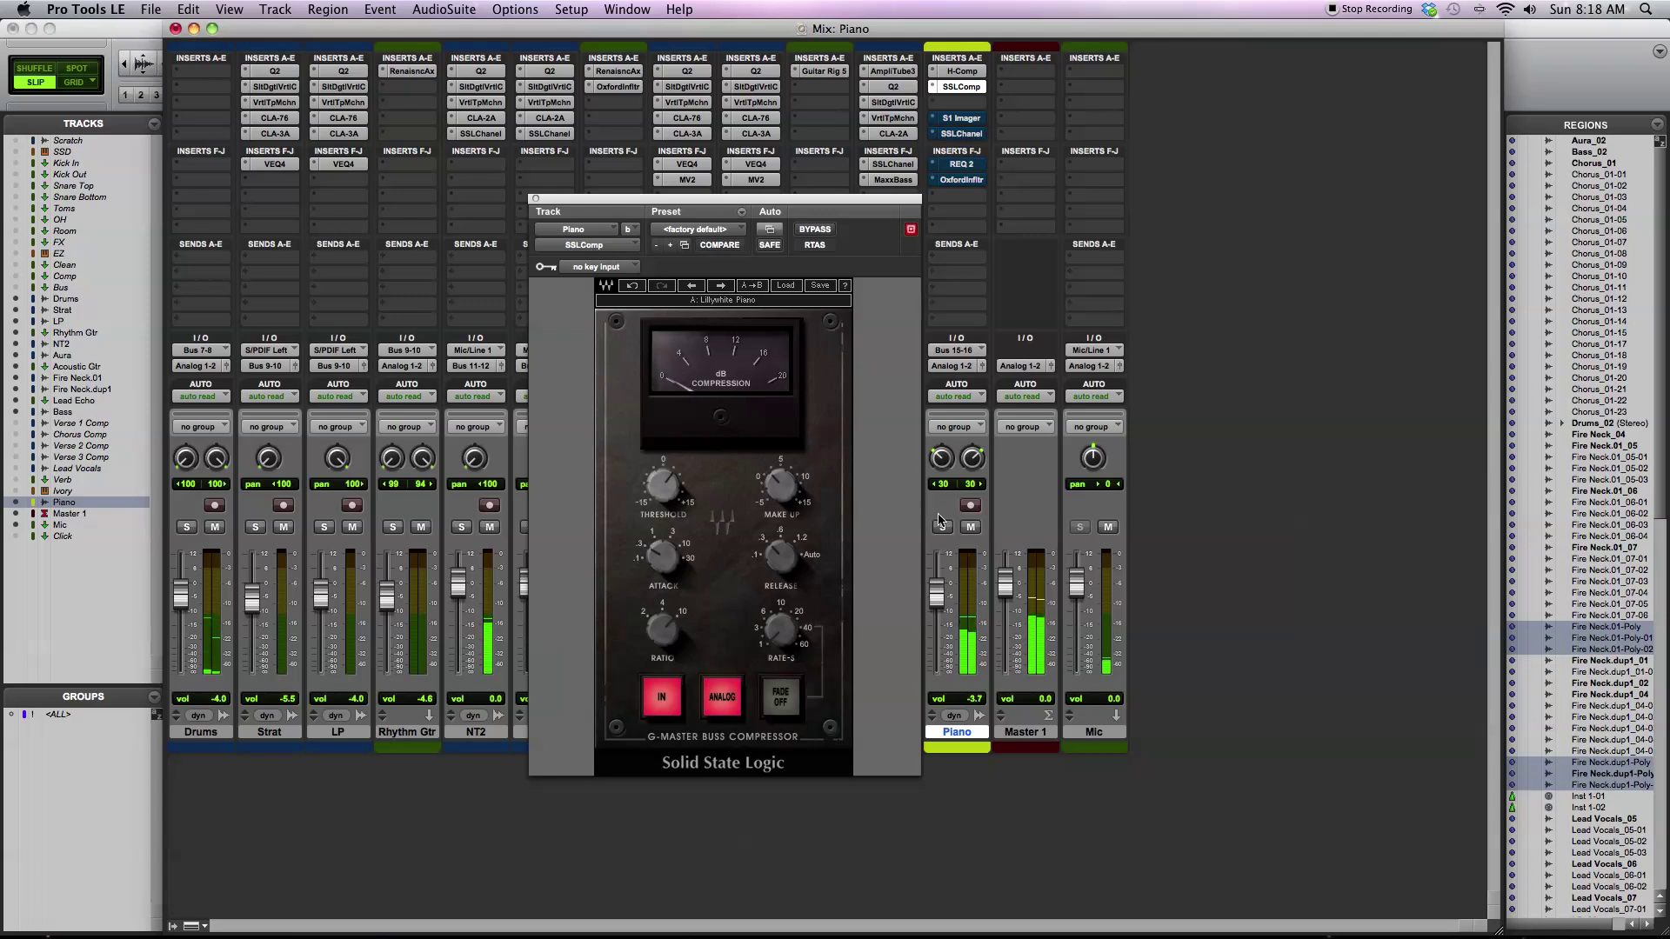
- Solo the piano to compare SSLComp bypassed and active, and set its threshold to about 5.8
{"action": "key", "text": "shift+s"}
{"action": "left_click", "coordinate": [808, 229]}
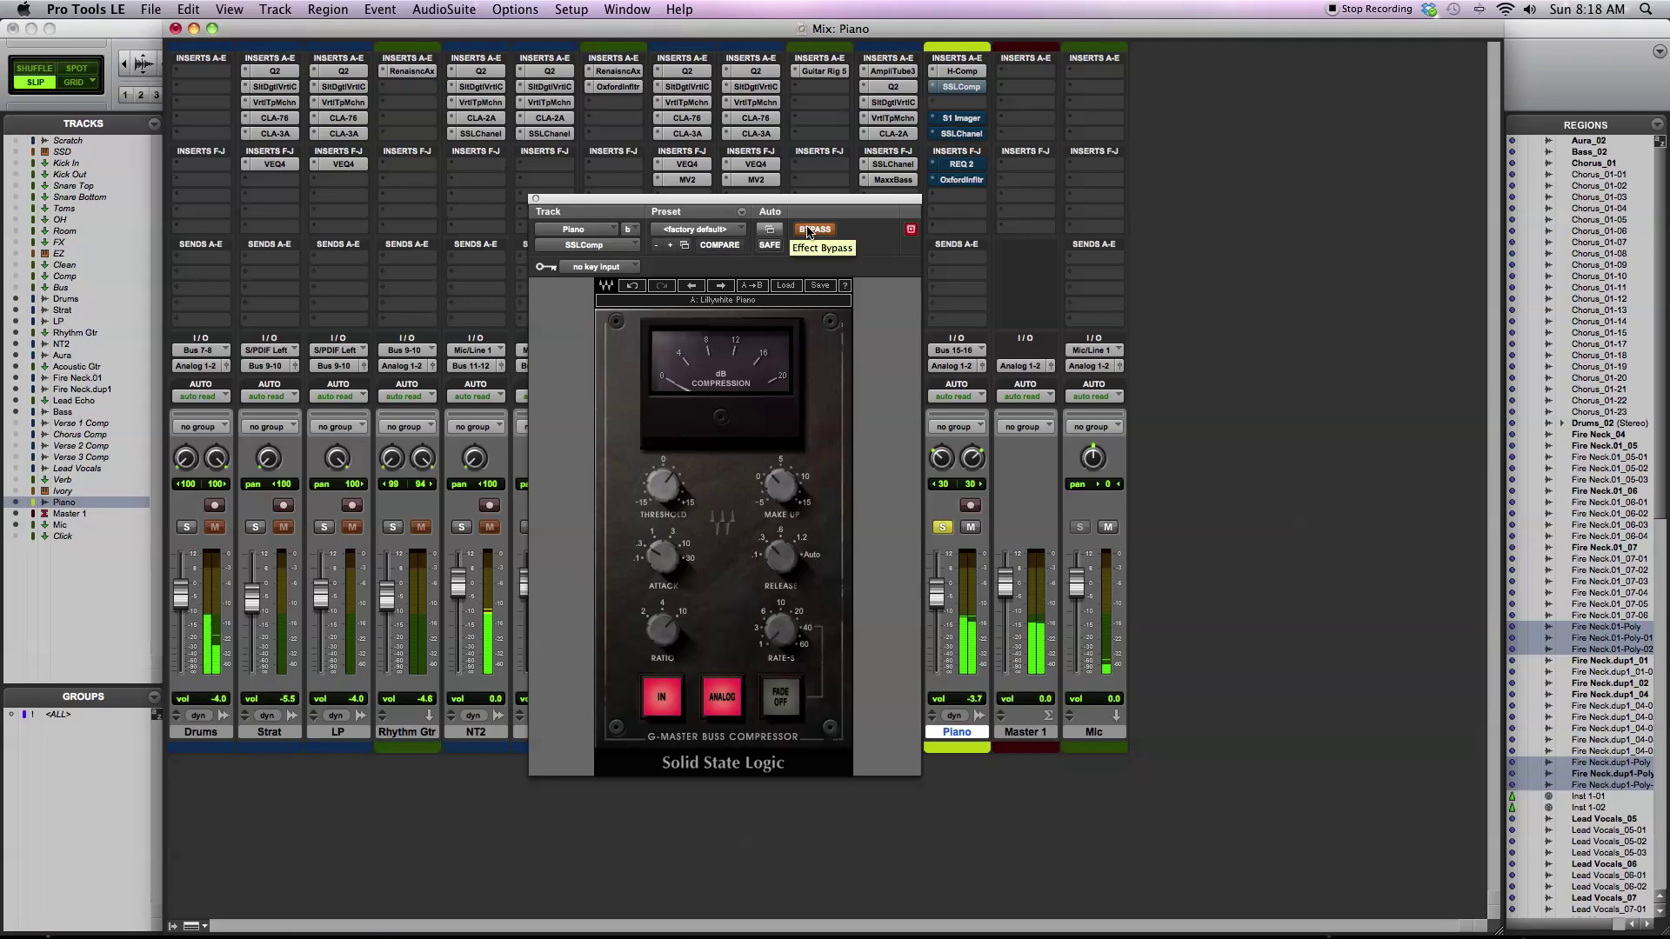
{"action": "left_click", "coordinate": [809, 229]}
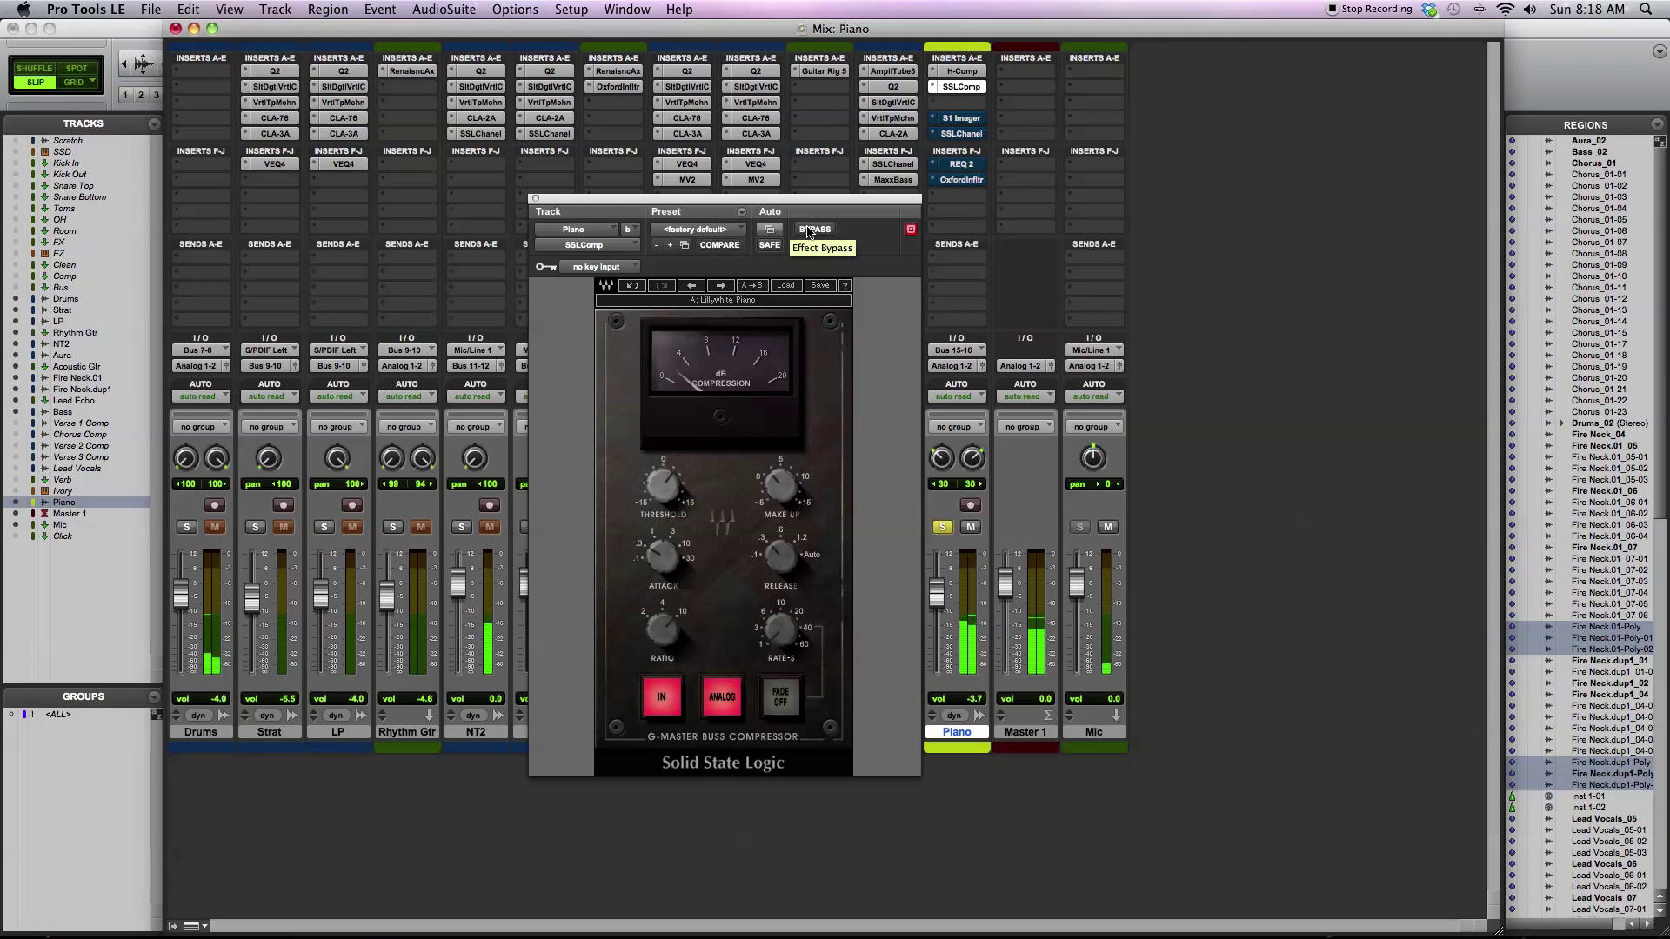
{"action": "left_click", "coordinate": [809, 230]}
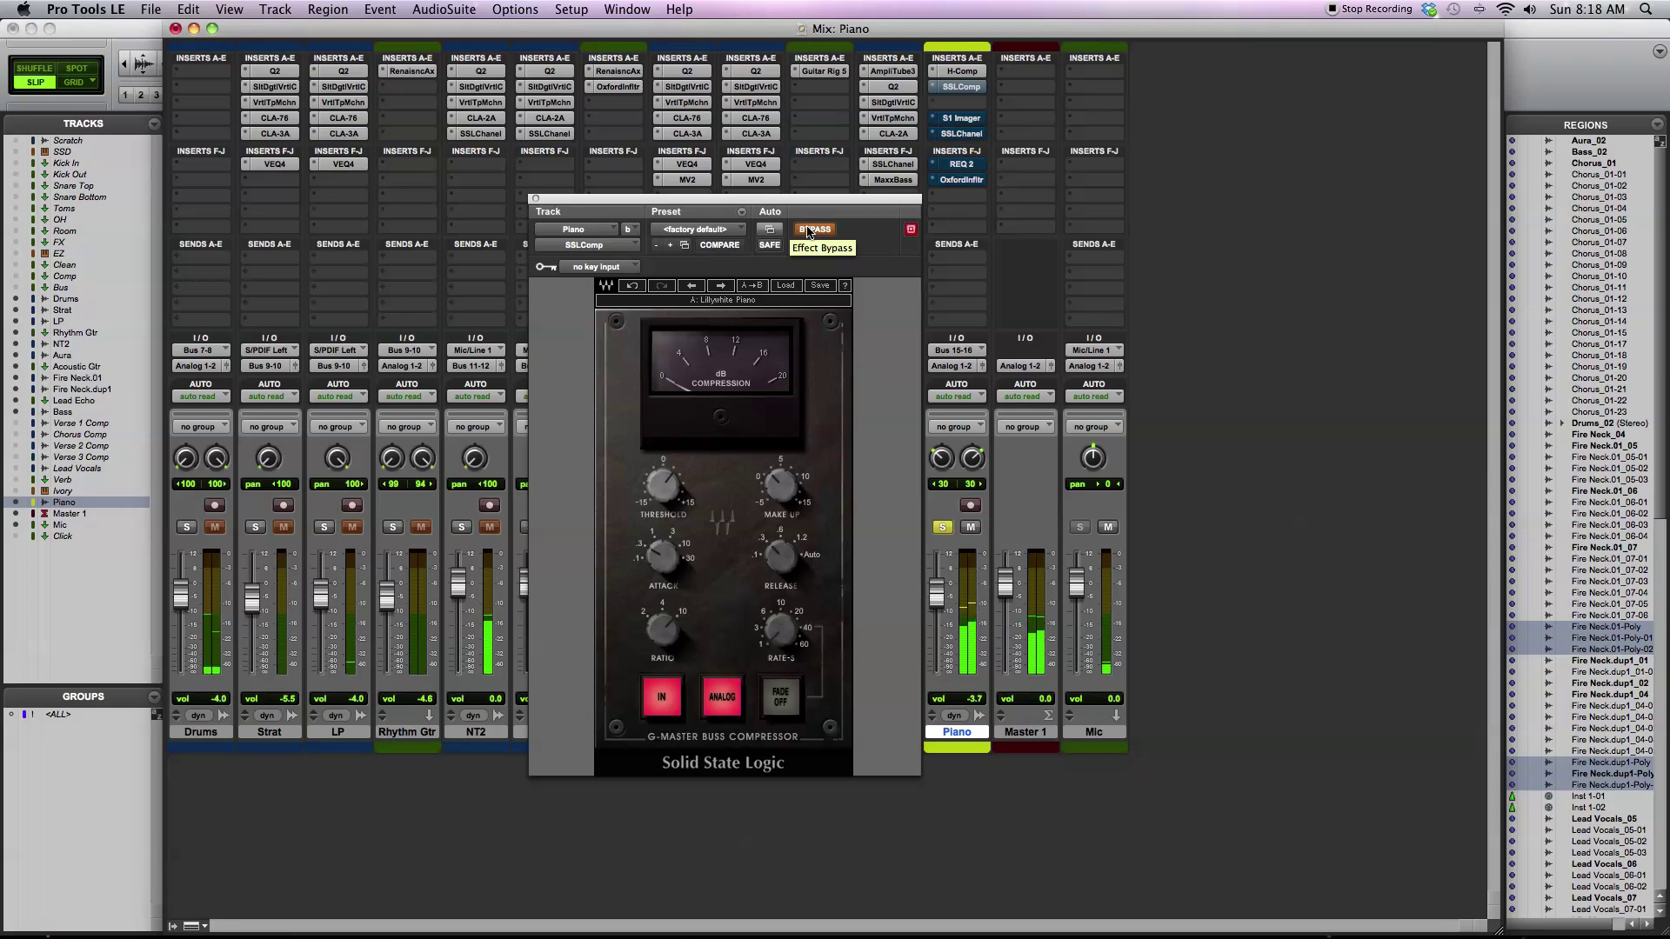
{"action": "left_click", "coordinate": [808, 230]}
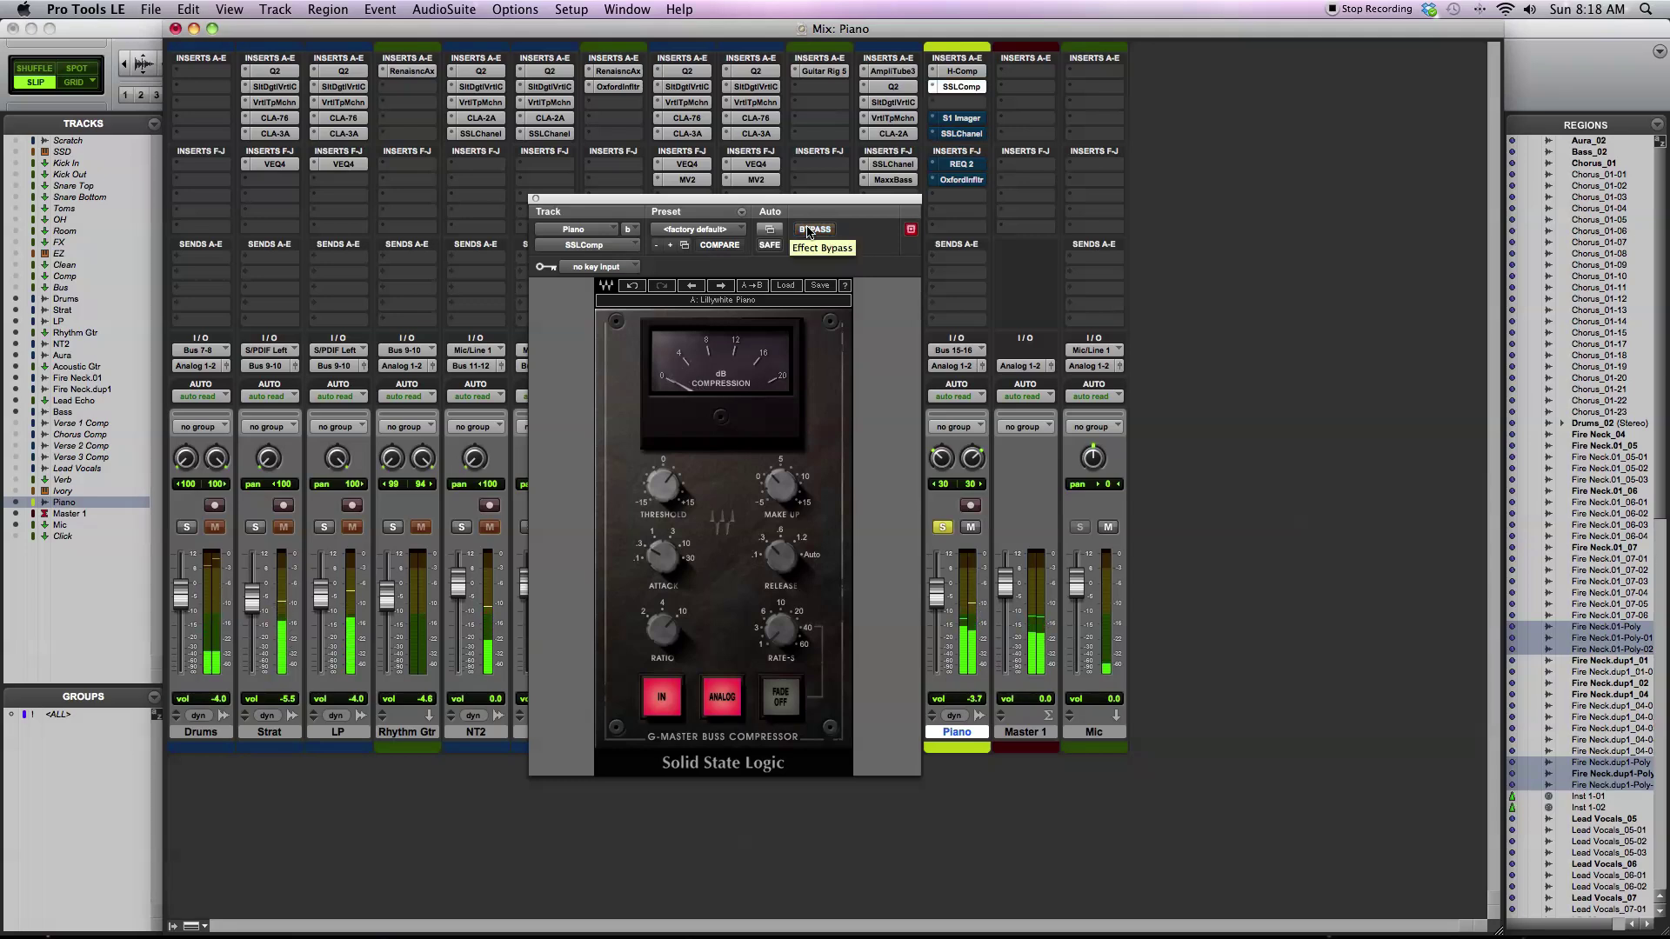
{"action": "left_click_drag", "start_coordinate": [663, 485], "coordinate": [636, 467]}
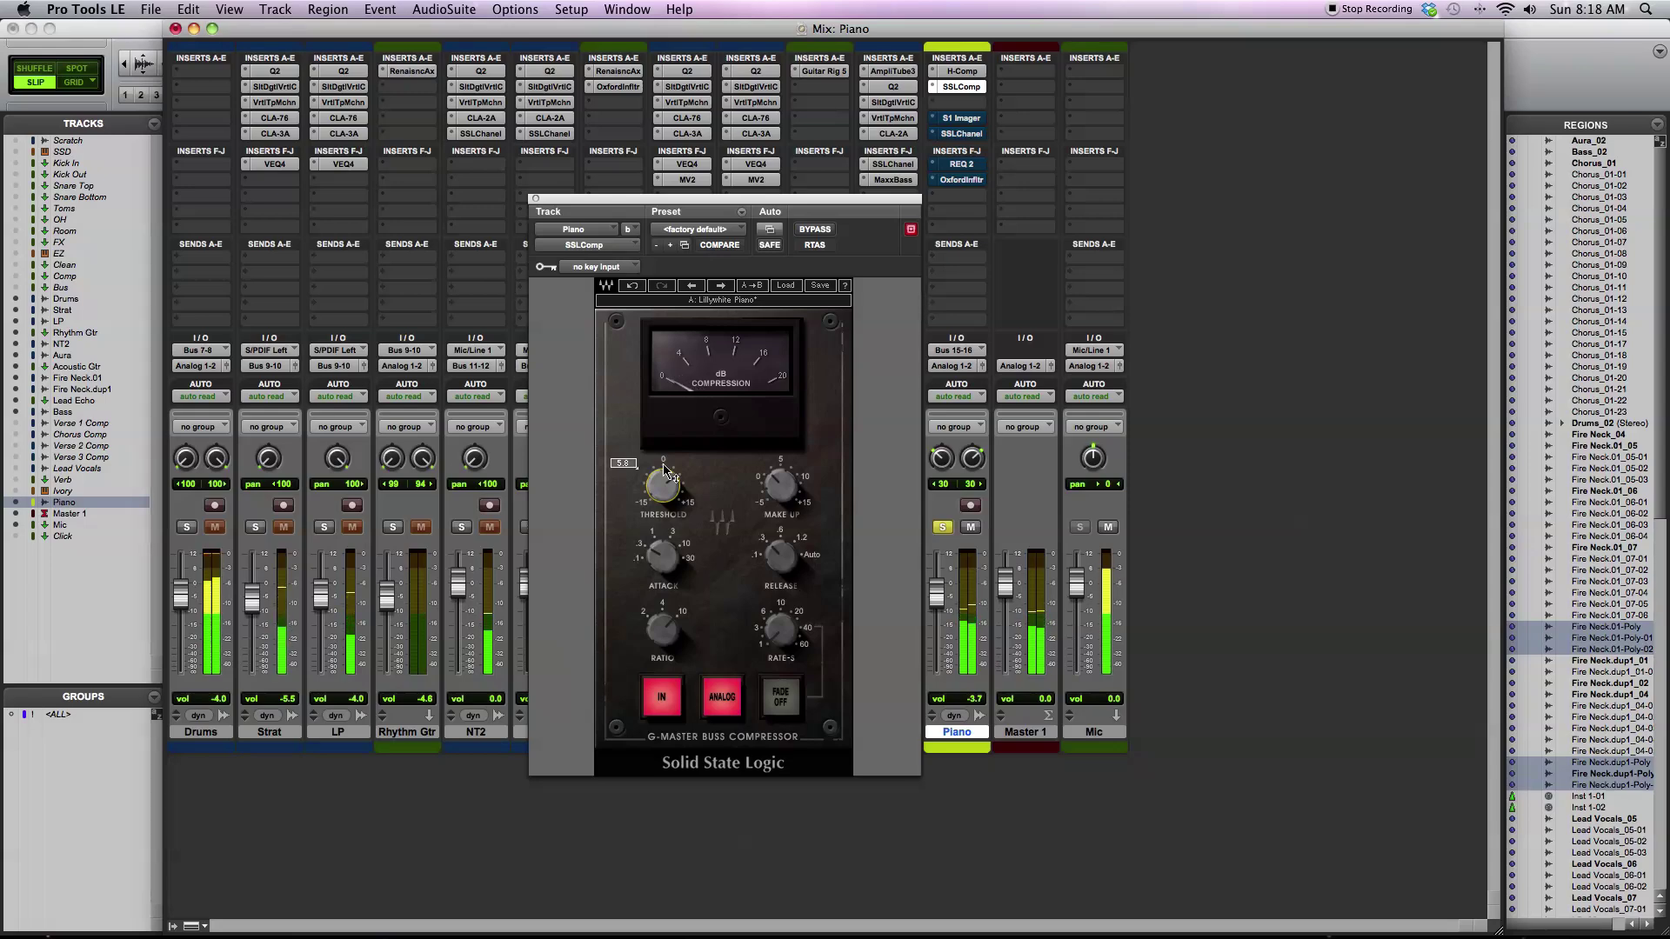
- Reopen H-Comp on the Piano track, back off its threshold slightly, and close the plug-in
{"action": "left_click", "coordinate": [948, 76]}
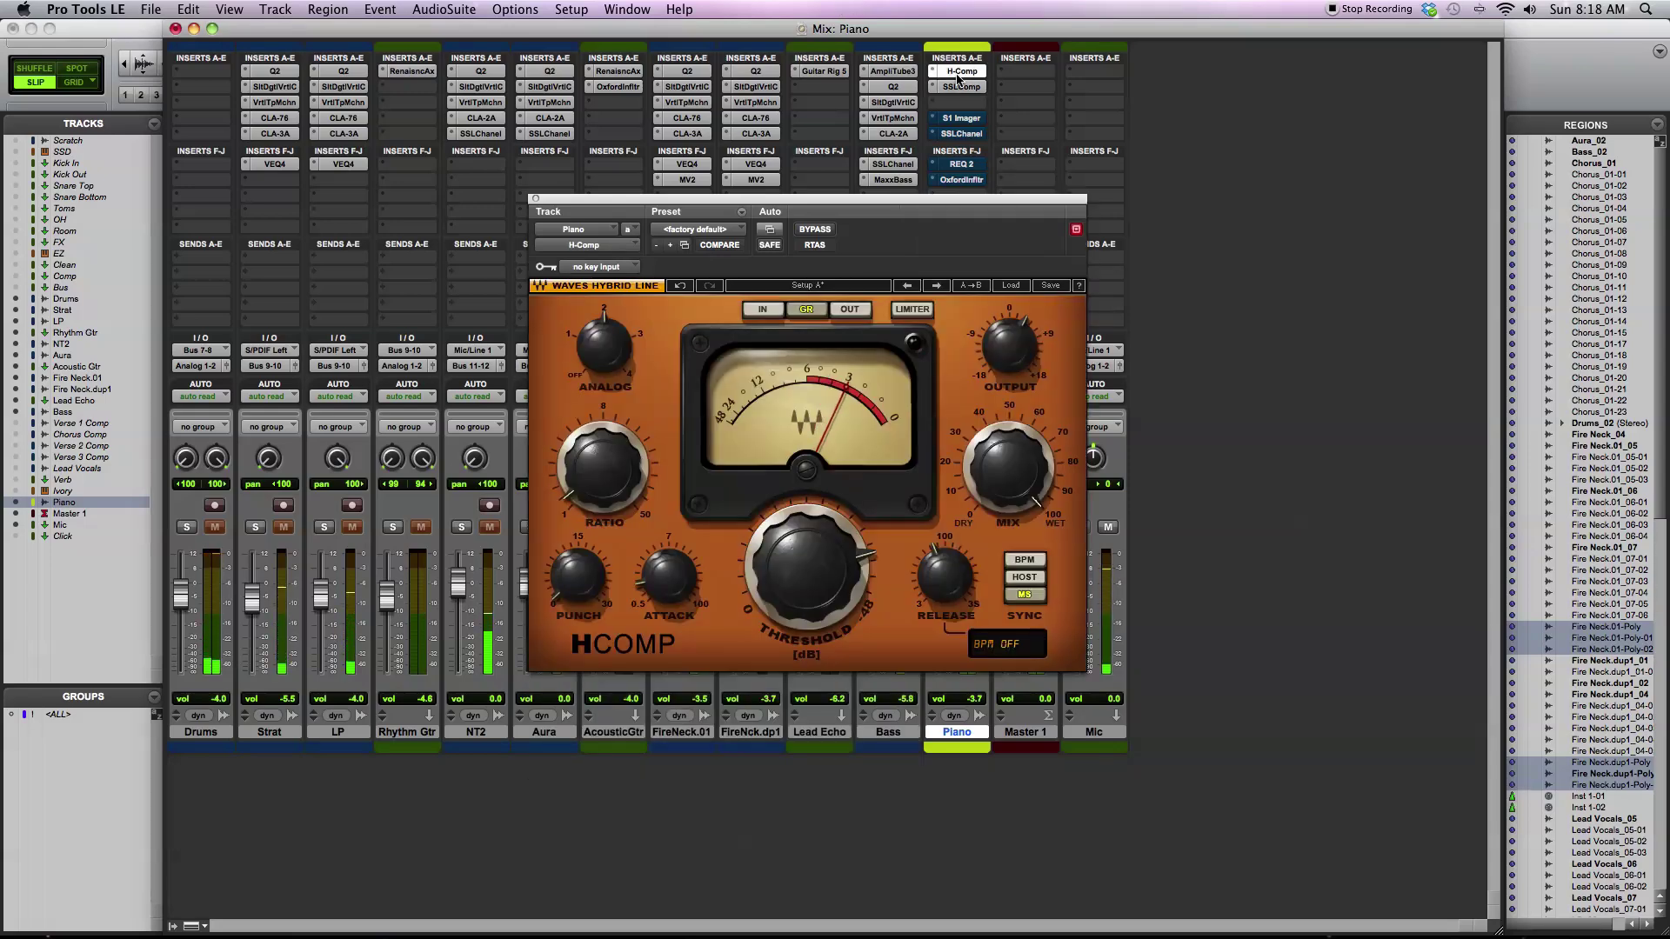
{"action": "left_click_drag", "start_coordinate": [829, 548], "coordinate": [828, 534]}
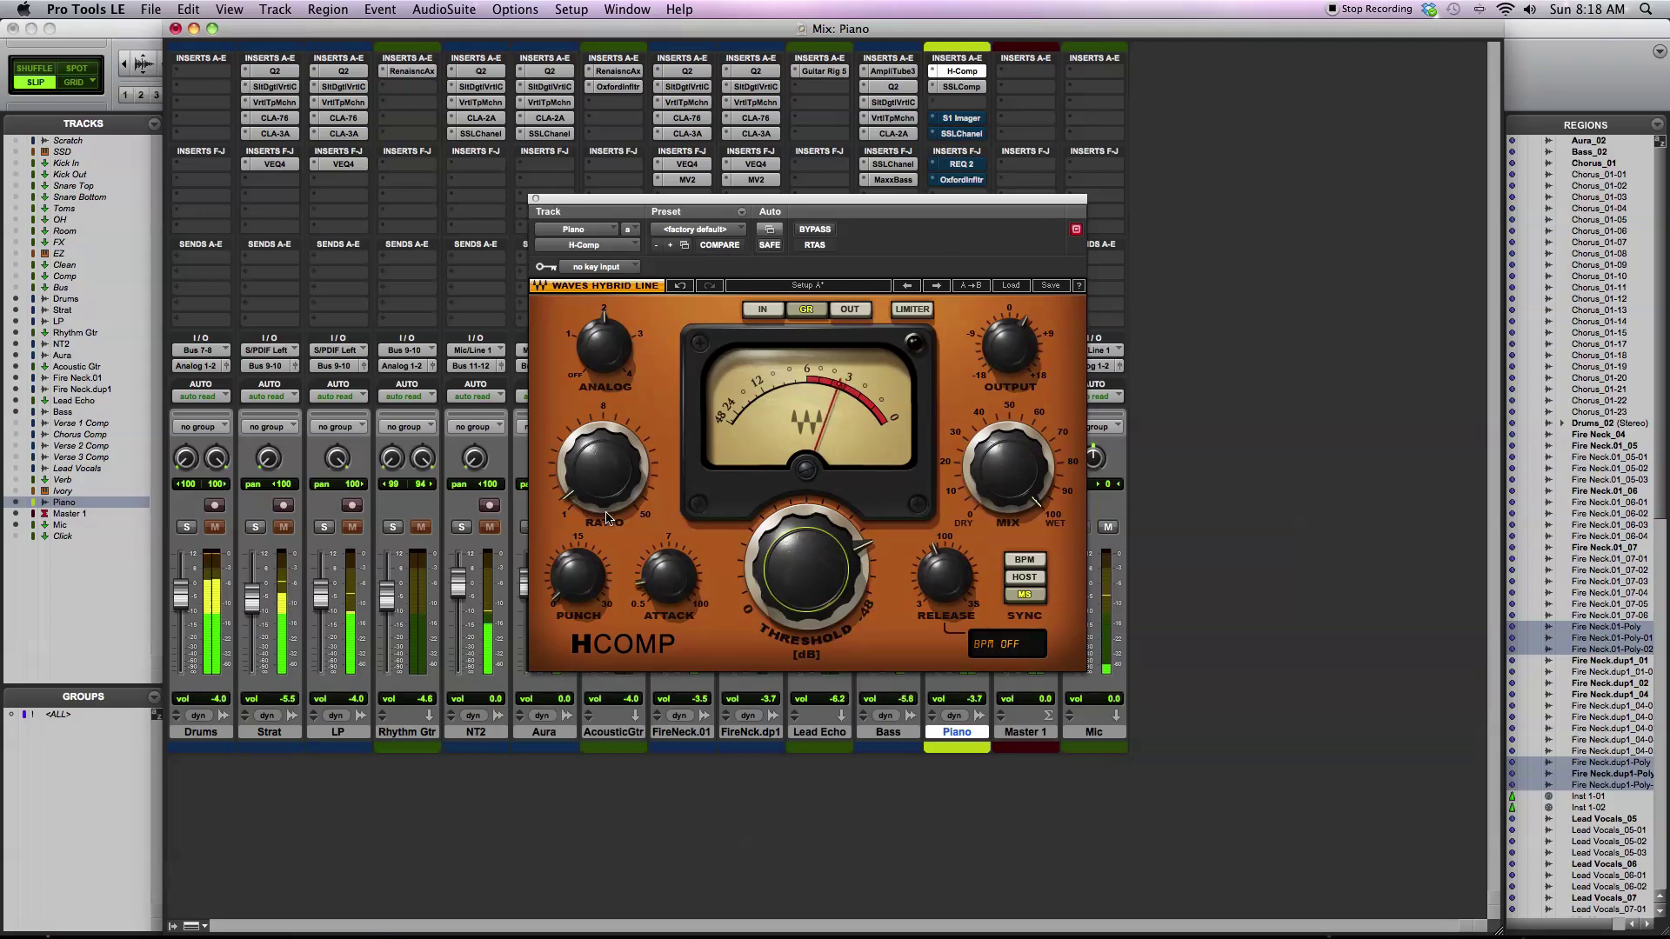
{"action": "left_click", "coordinate": [645, 578]}
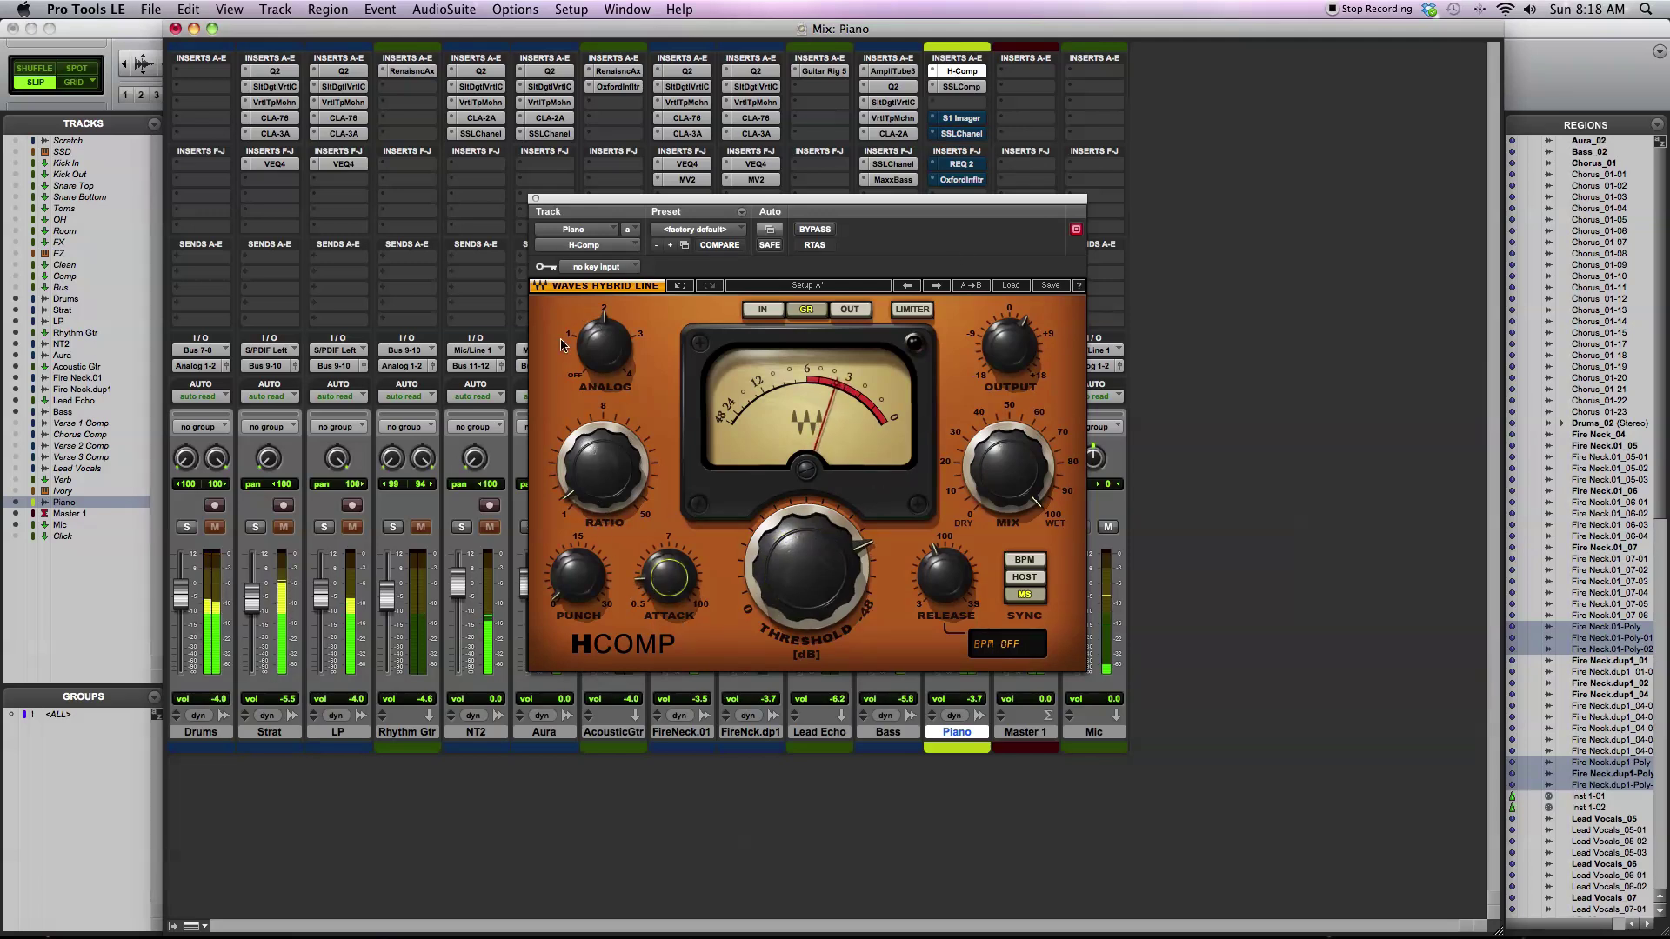
{"action": "left_click", "coordinate": [535, 199]}
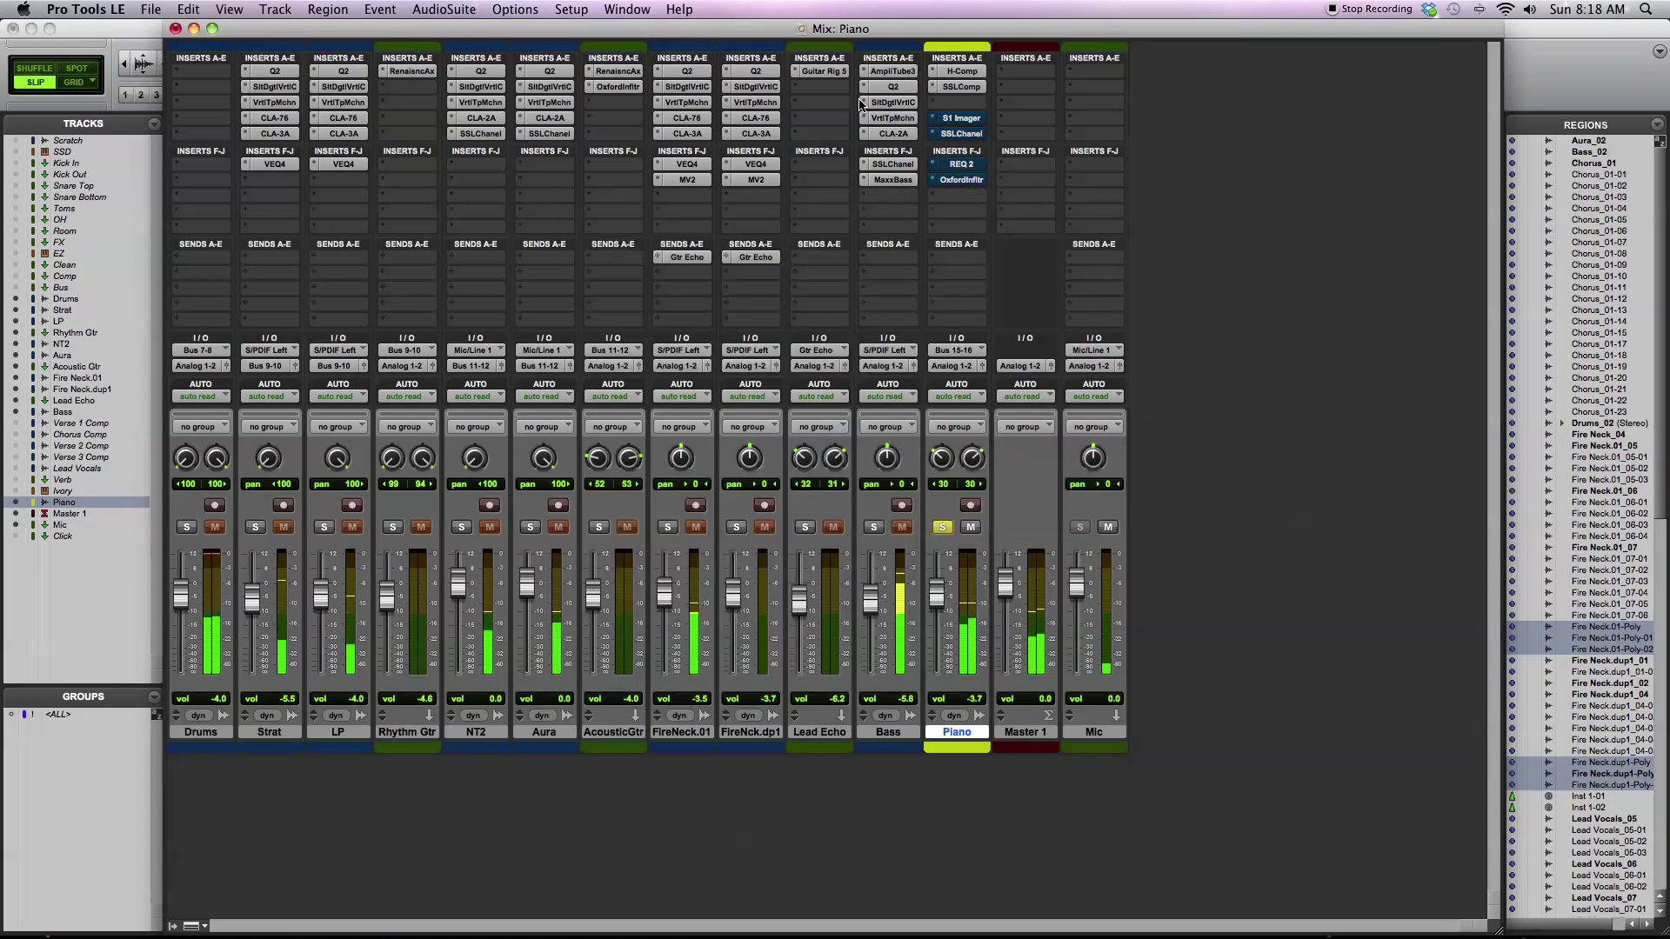
- Adjust the attack of SSLComp on the Piano track, set its threshold to about 7.2, and unsolo the piano
{"action": "left_click", "coordinate": [960, 87]}
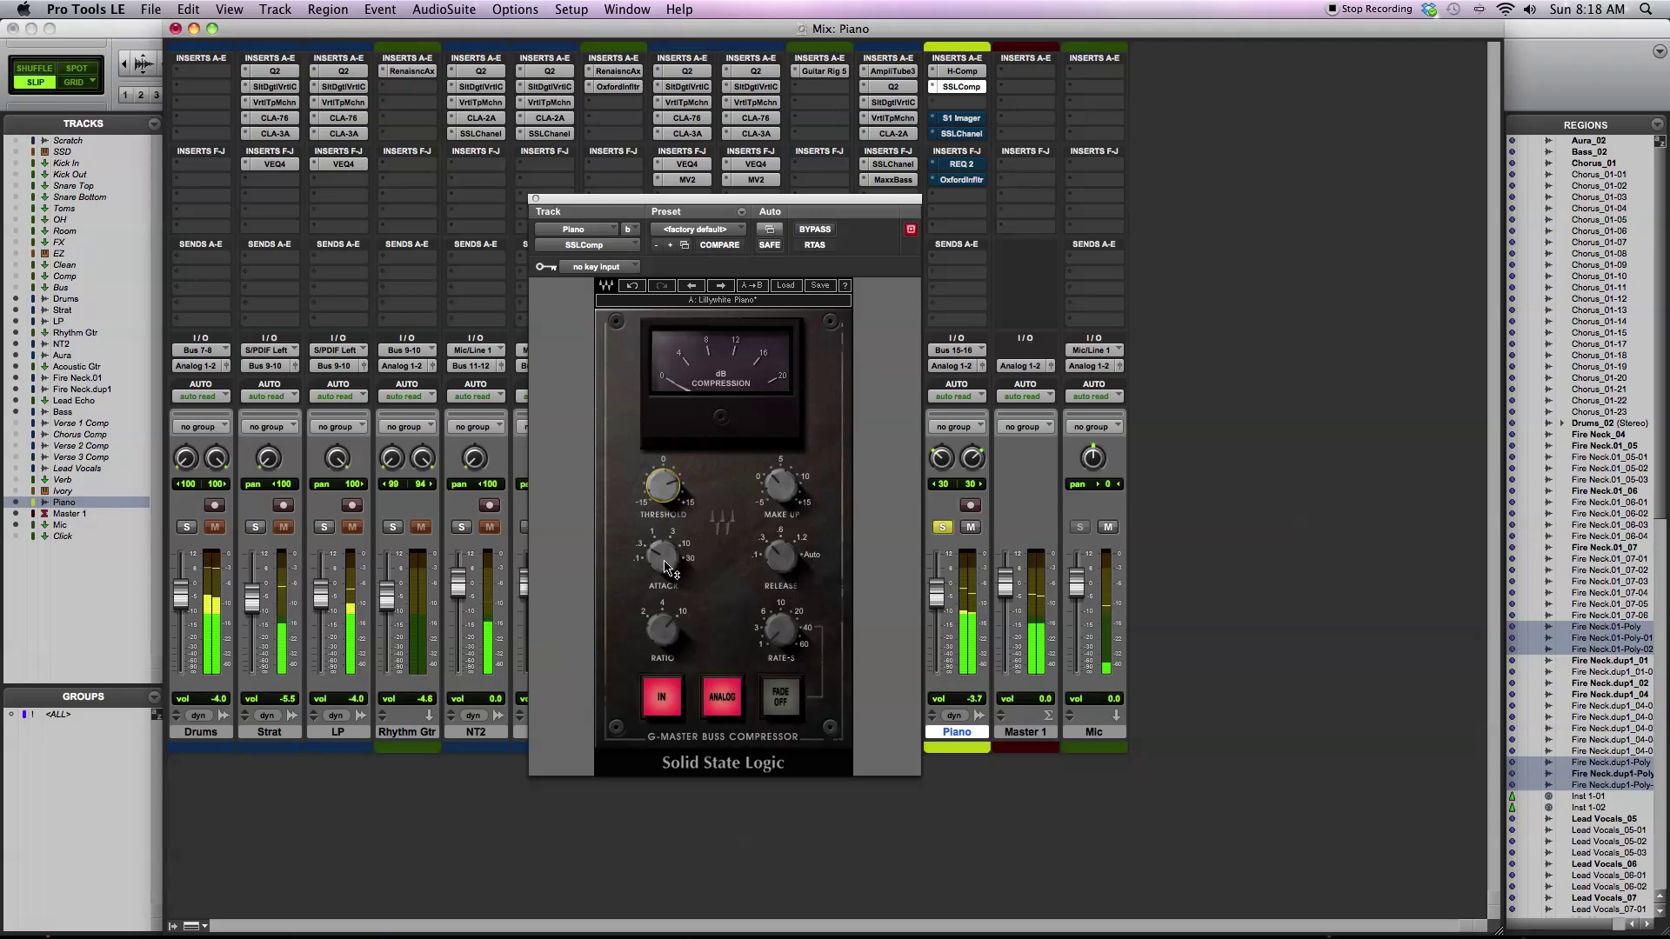
{"action": "left_click_drag", "start_coordinate": [662, 556], "coordinate": [663, 548]}
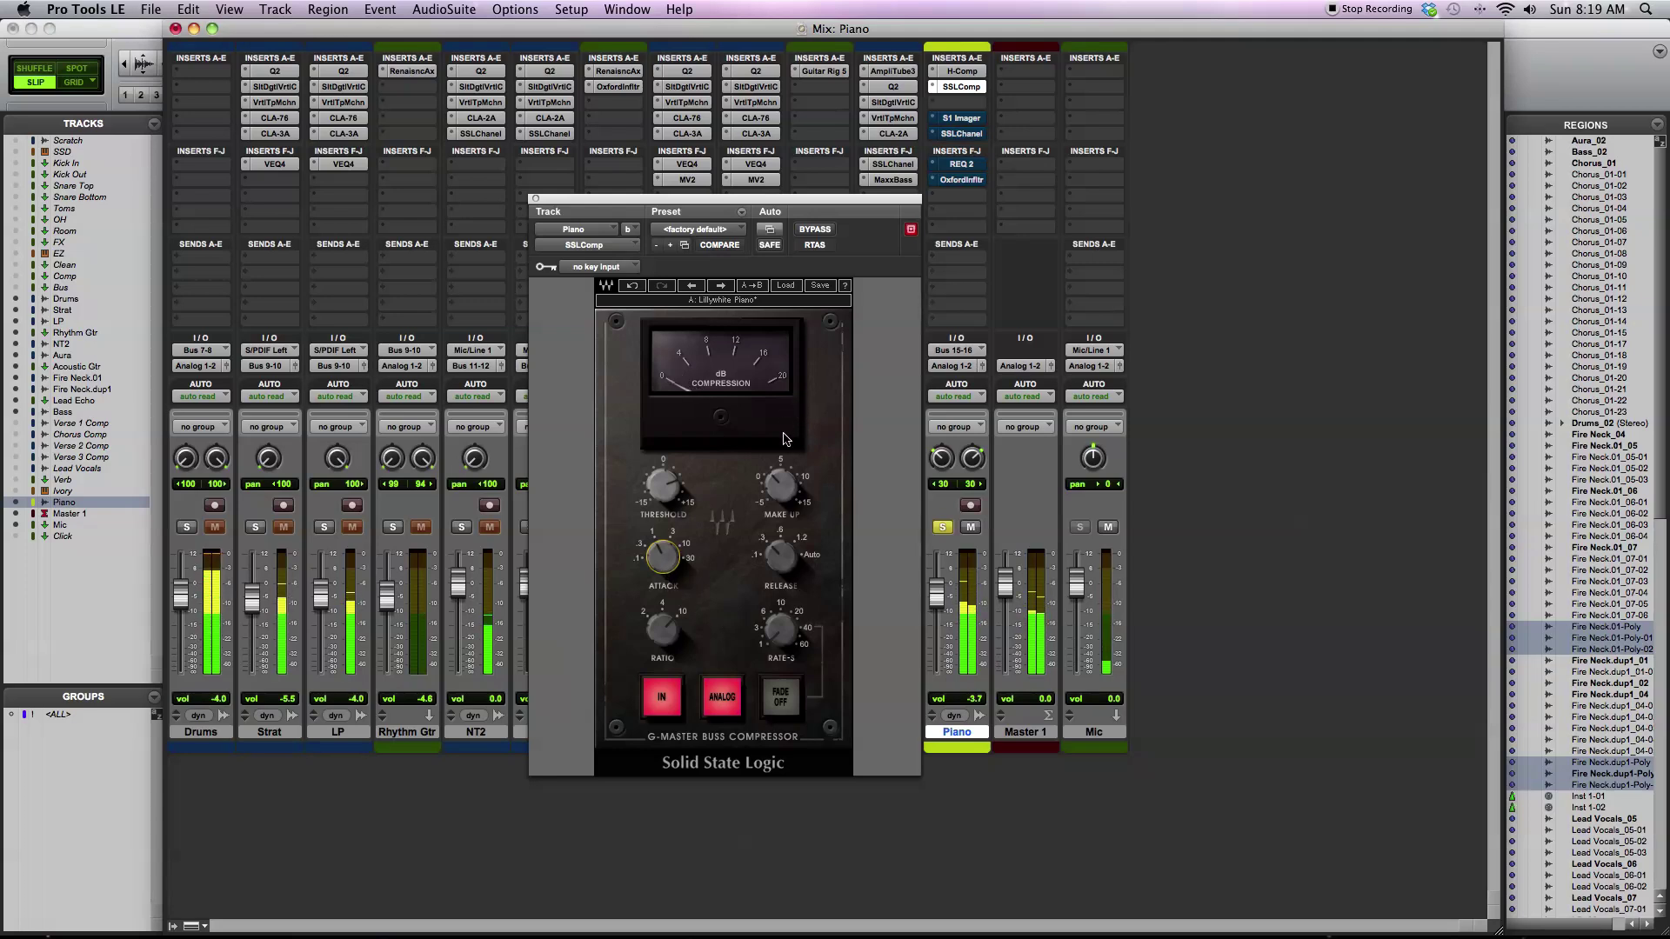
{"action": "left_click", "coordinate": [663, 487]}
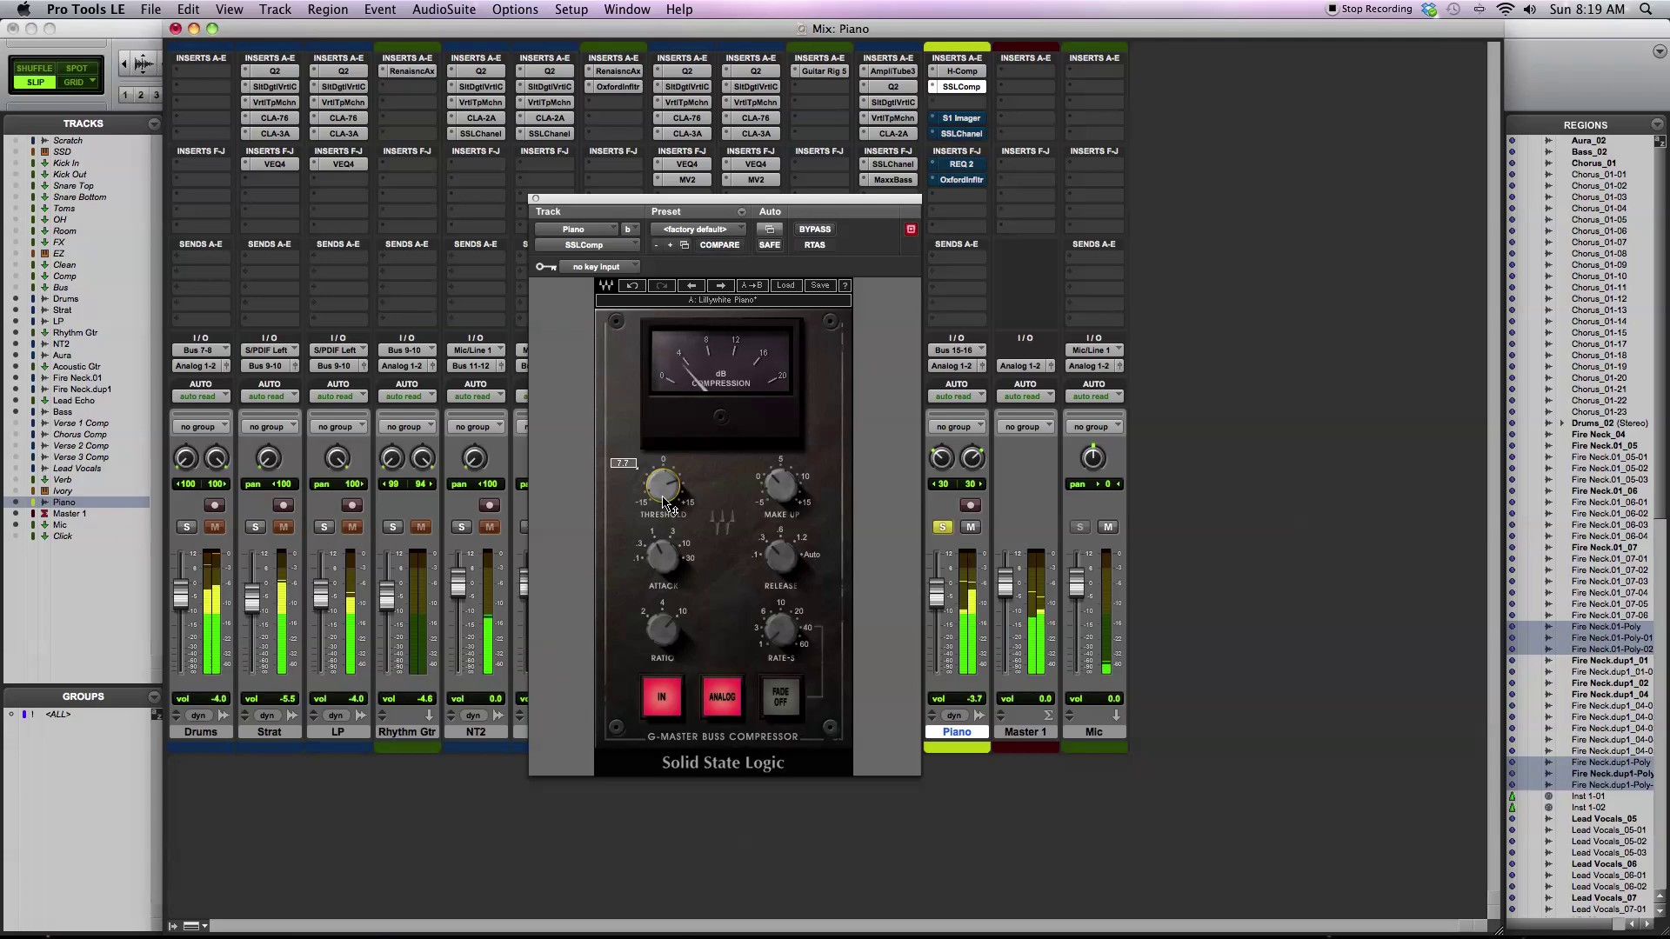
{"action": "left_click", "coordinate": [941, 527]}
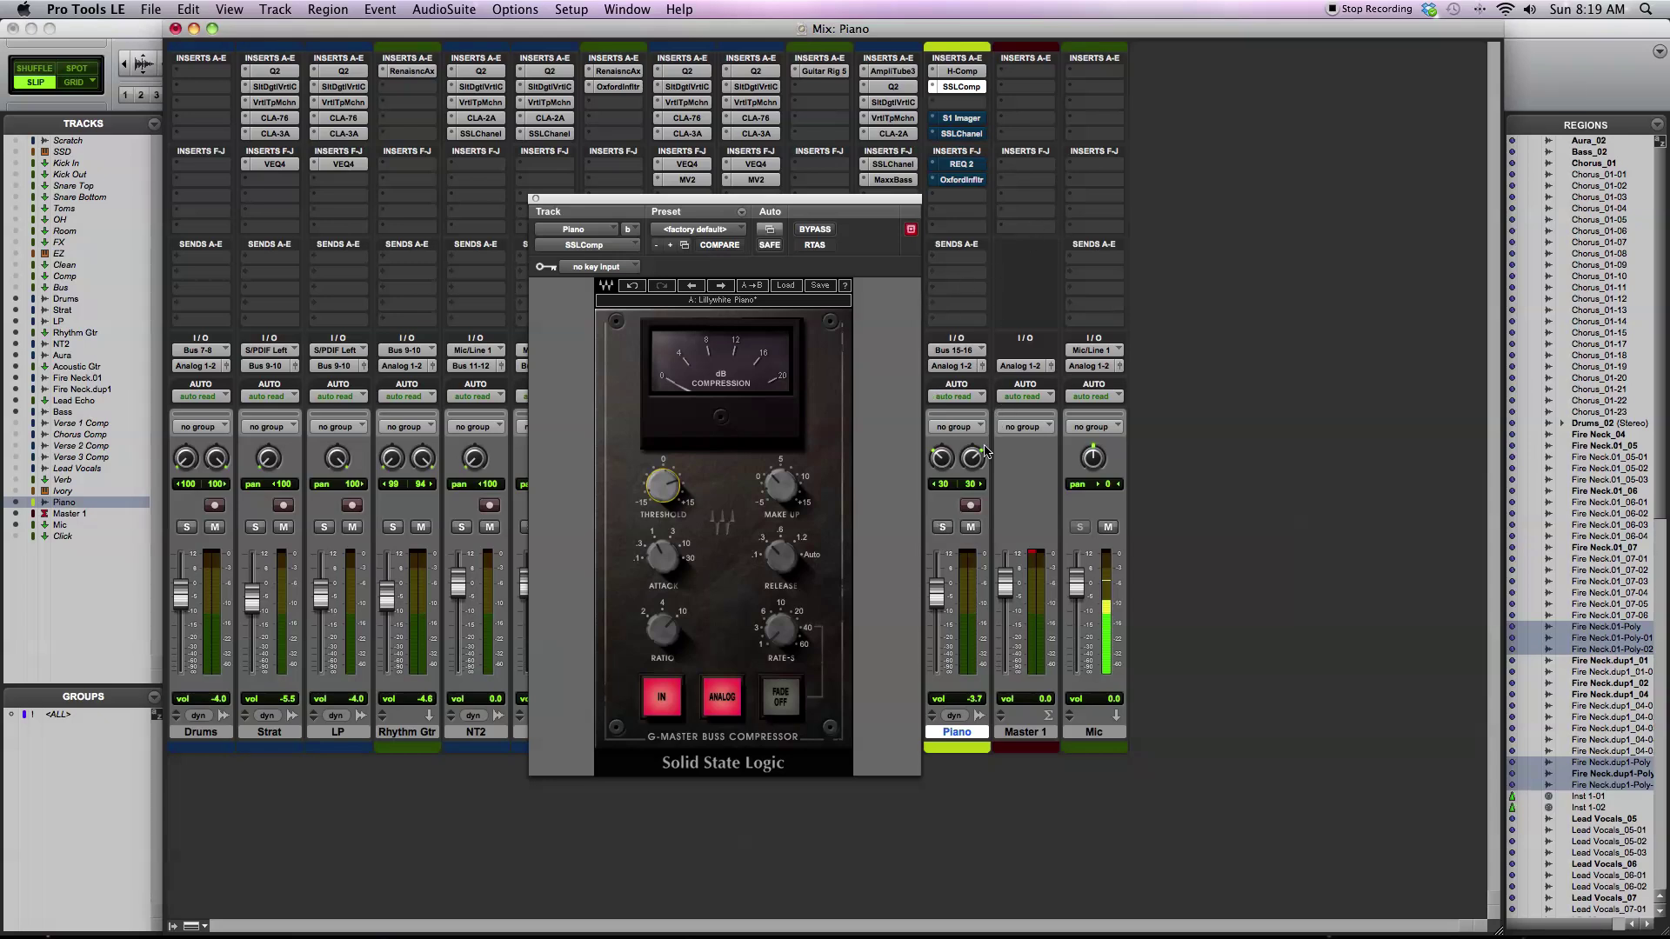
- Widen the Piano track's stereo panning to 100 on both sides and close SSLComp
{"action": "left_click_drag", "start_coordinate": [942, 459], "coordinate": [974, 435]}
{"action": "left_click", "coordinate": [535, 199]}
- Open the S1 Imager on the Piano track, take it out of bypass, and move its window clear of the piano channel
{"action": "left_click", "coordinate": [950, 118]}
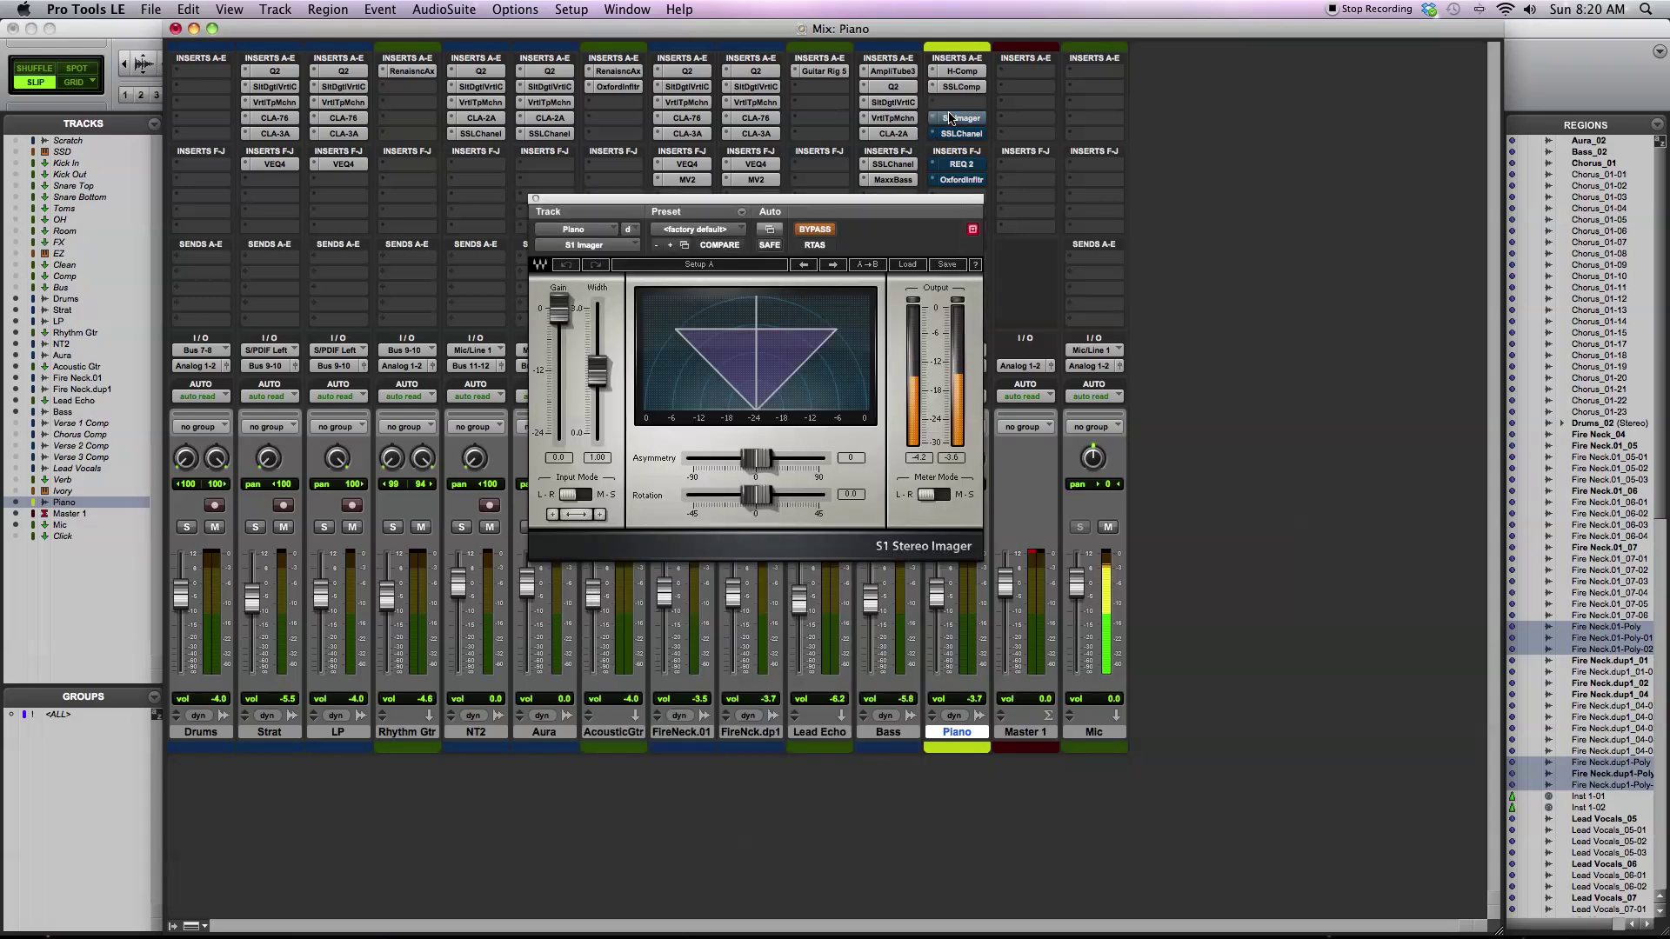
{"action": "left_click", "coordinate": [816, 229]}
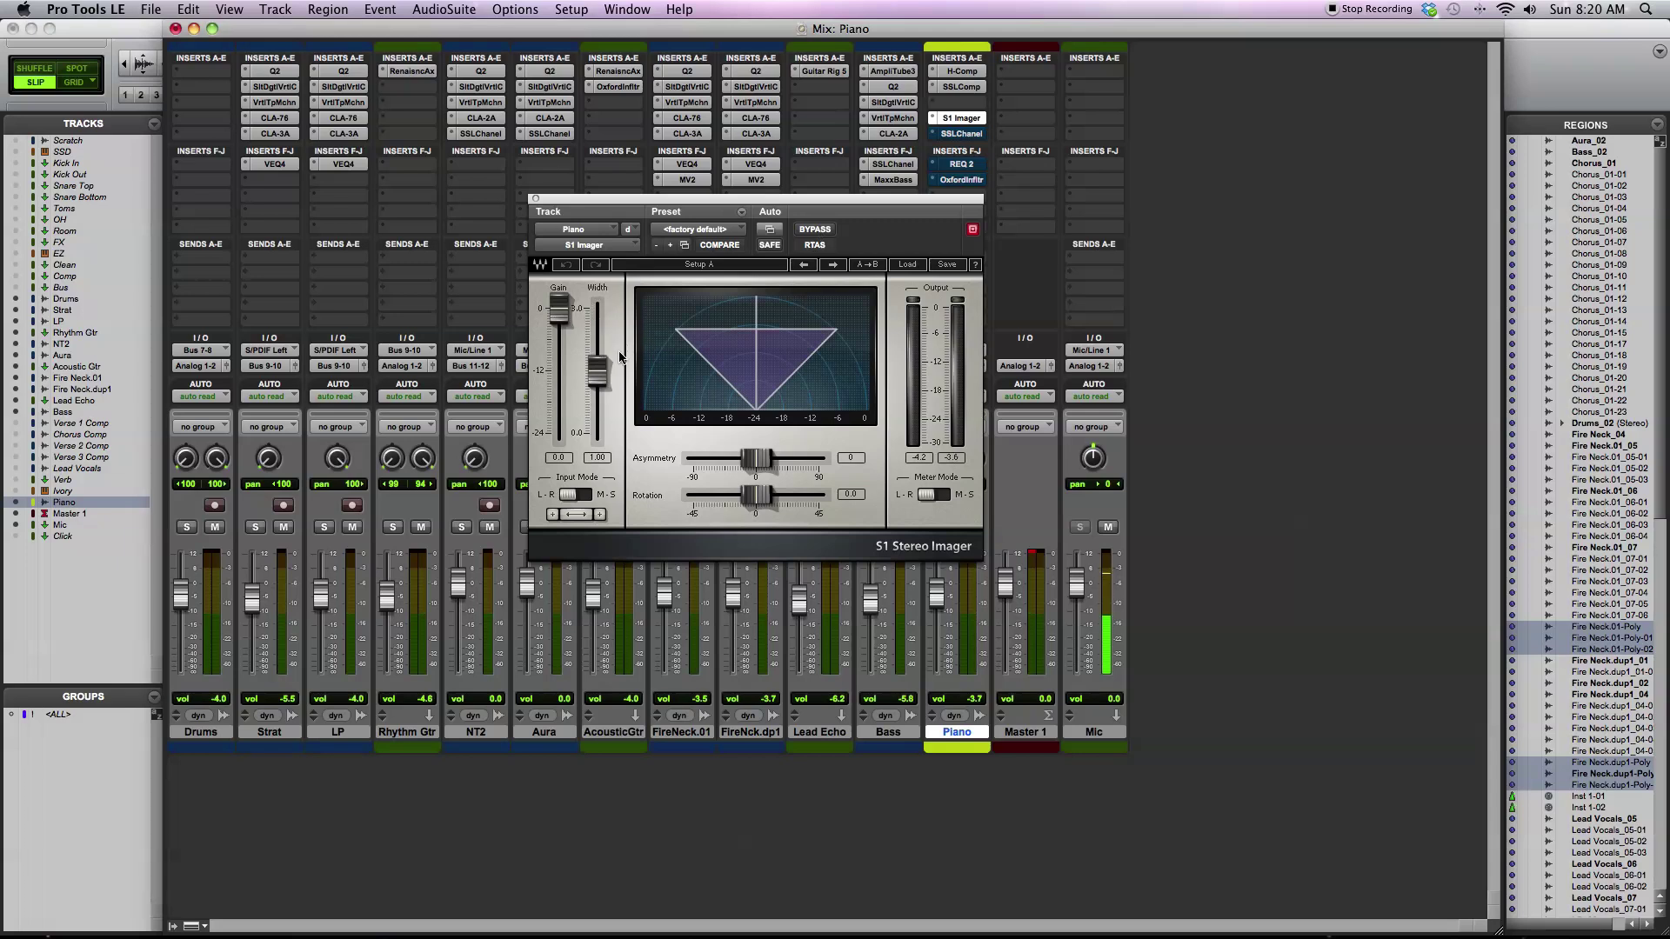
{"action": "left_click_drag", "start_coordinate": [835, 200], "coordinate": [717, 195]}
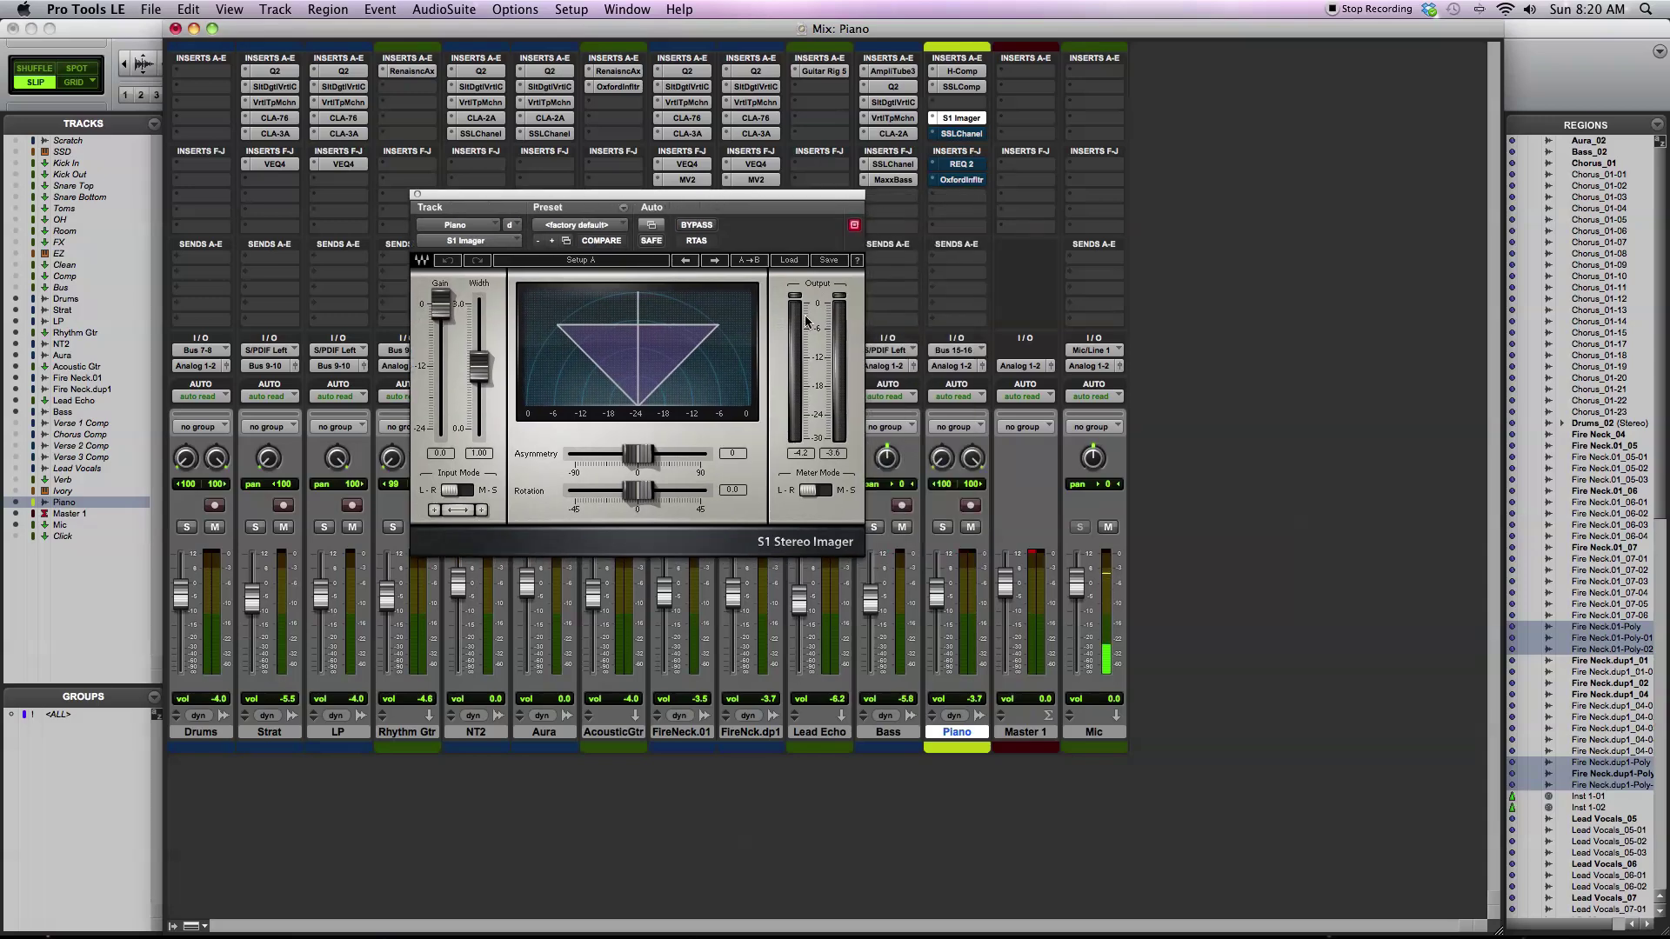
- Solo the piano, try a stereo width of about 1.85 in S1 Imager, and unsolo it to hear it in the mix
{"action": "left_click", "coordinate": [944, 526]}
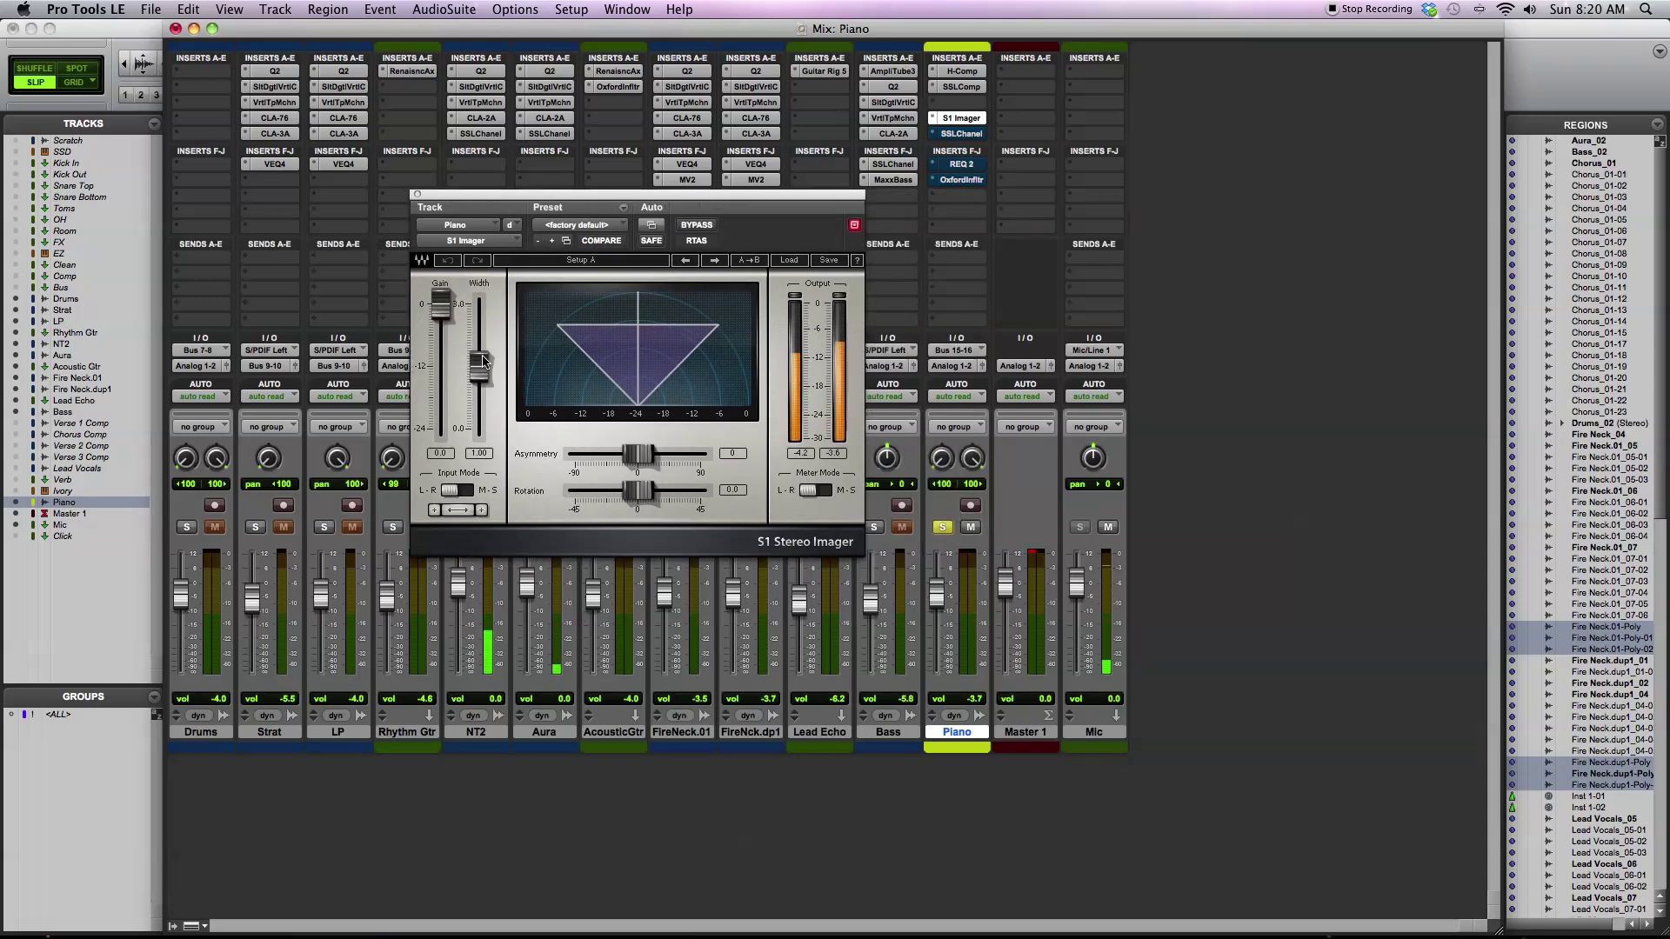
{"action": "mouse_move", "coordinate": [481, 363]}
{"action": "left_mouse_down"}
{"action": "mouse_move", "coordinate": [480, 311]}
{"action": "mouse_move", "coordinate": [479, 428]}
{"action": "mouse_move", "coordinate": [480, 313]}
{"action": "mouse_move", "coordinate": [479, 337]}
{"action": "left_mouse_up"}
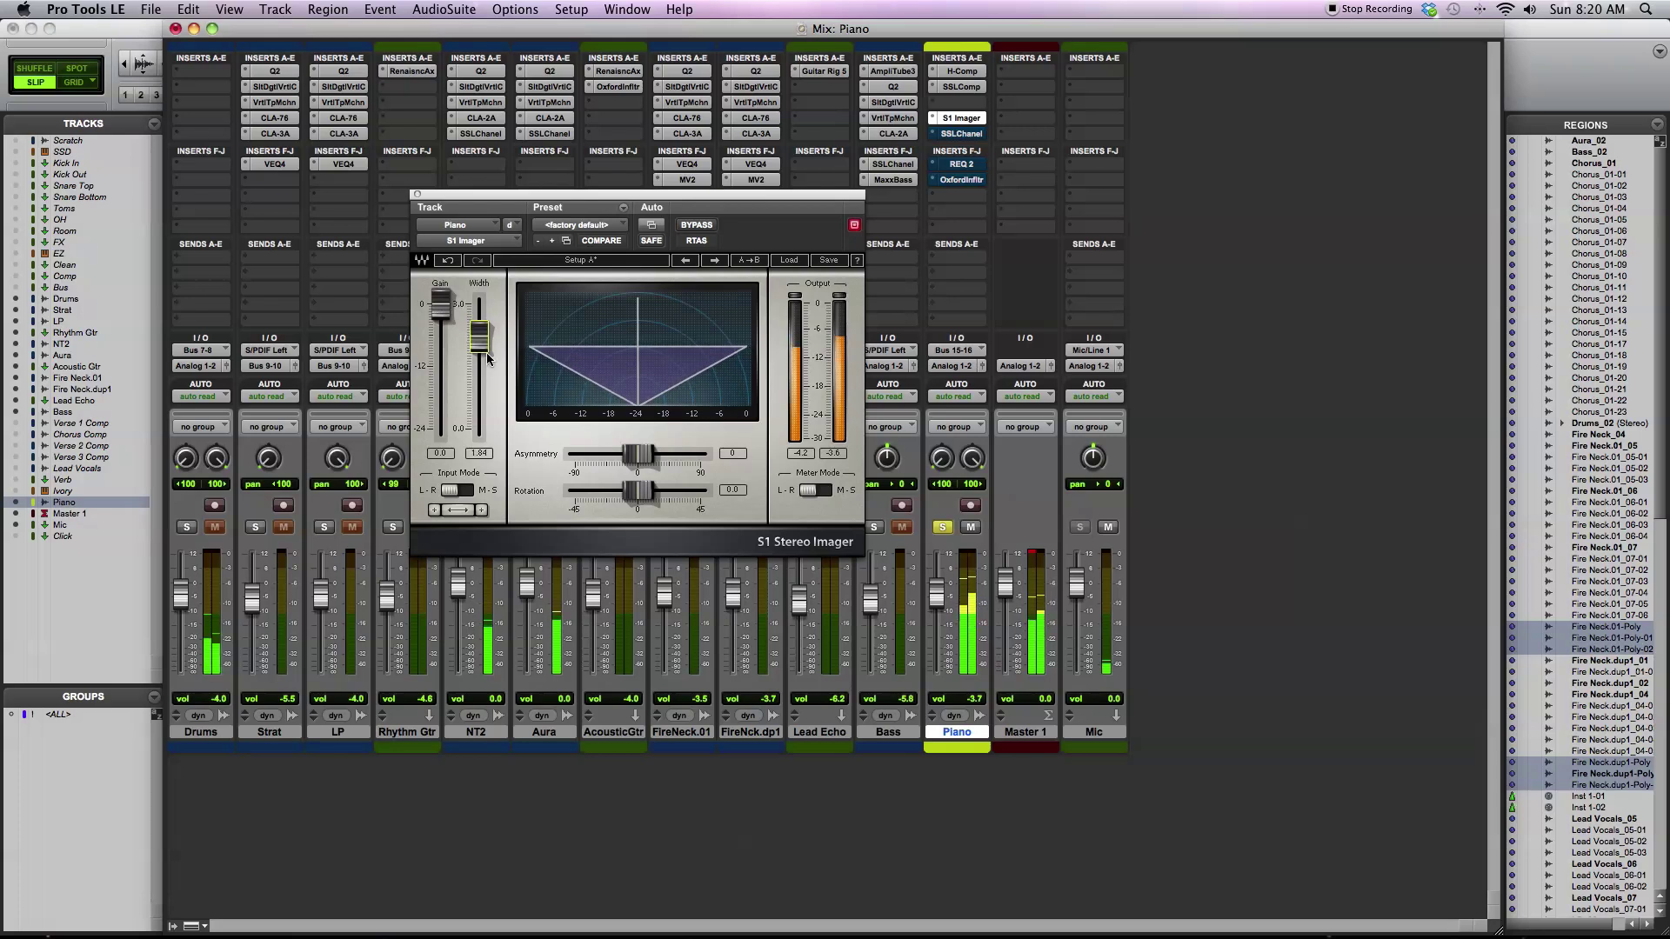
{"action": "left_click", "coordinate": [942, 528]}
{"action": "mouse_move", "coordinate": [478, 339]}
{"action": "left_mouse_down"}
{"action": "mouse_move", "coordinate": [478, 404]}
{"action": "mouse_move", "coordinate": [478, 318]}
{"action": "mouse_move", "coordinate": [479, 403]}
{"action": "mouse_move", "coordinate": [482, 339]}
{"action": "left_mouse_up"}
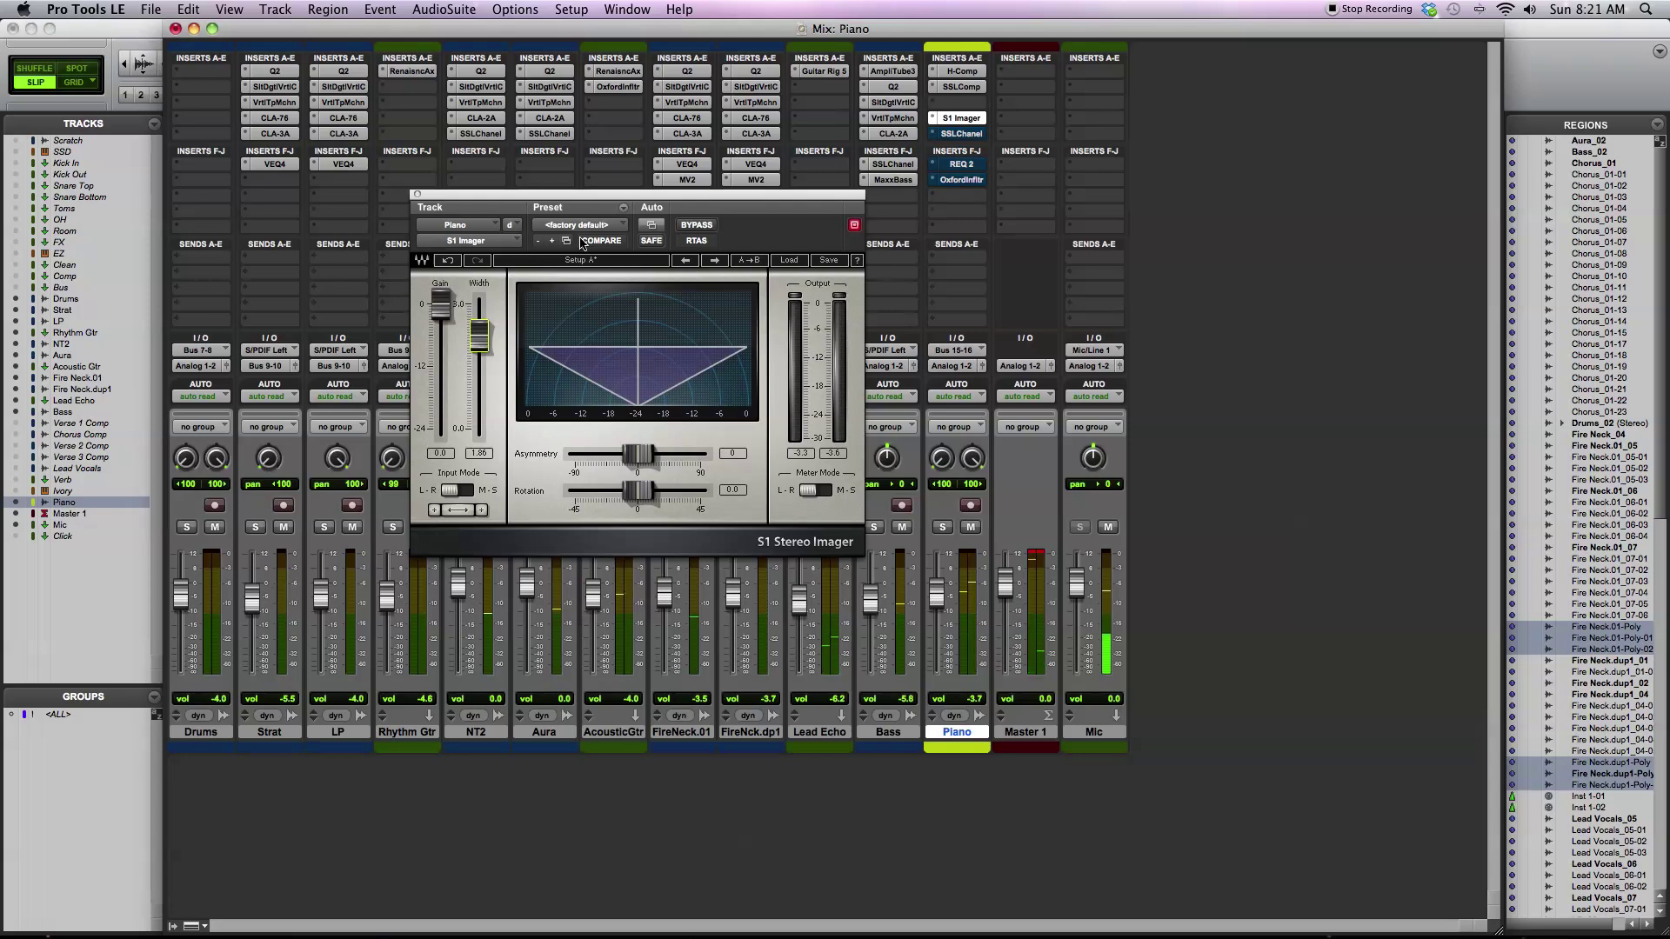
- Narrow the S1 Imager width on the piano to about 0.79 and close the plug-in
{"action": "left_click_drag", "start_coordinate": [470, 338], "coordinate": [478, 373]}
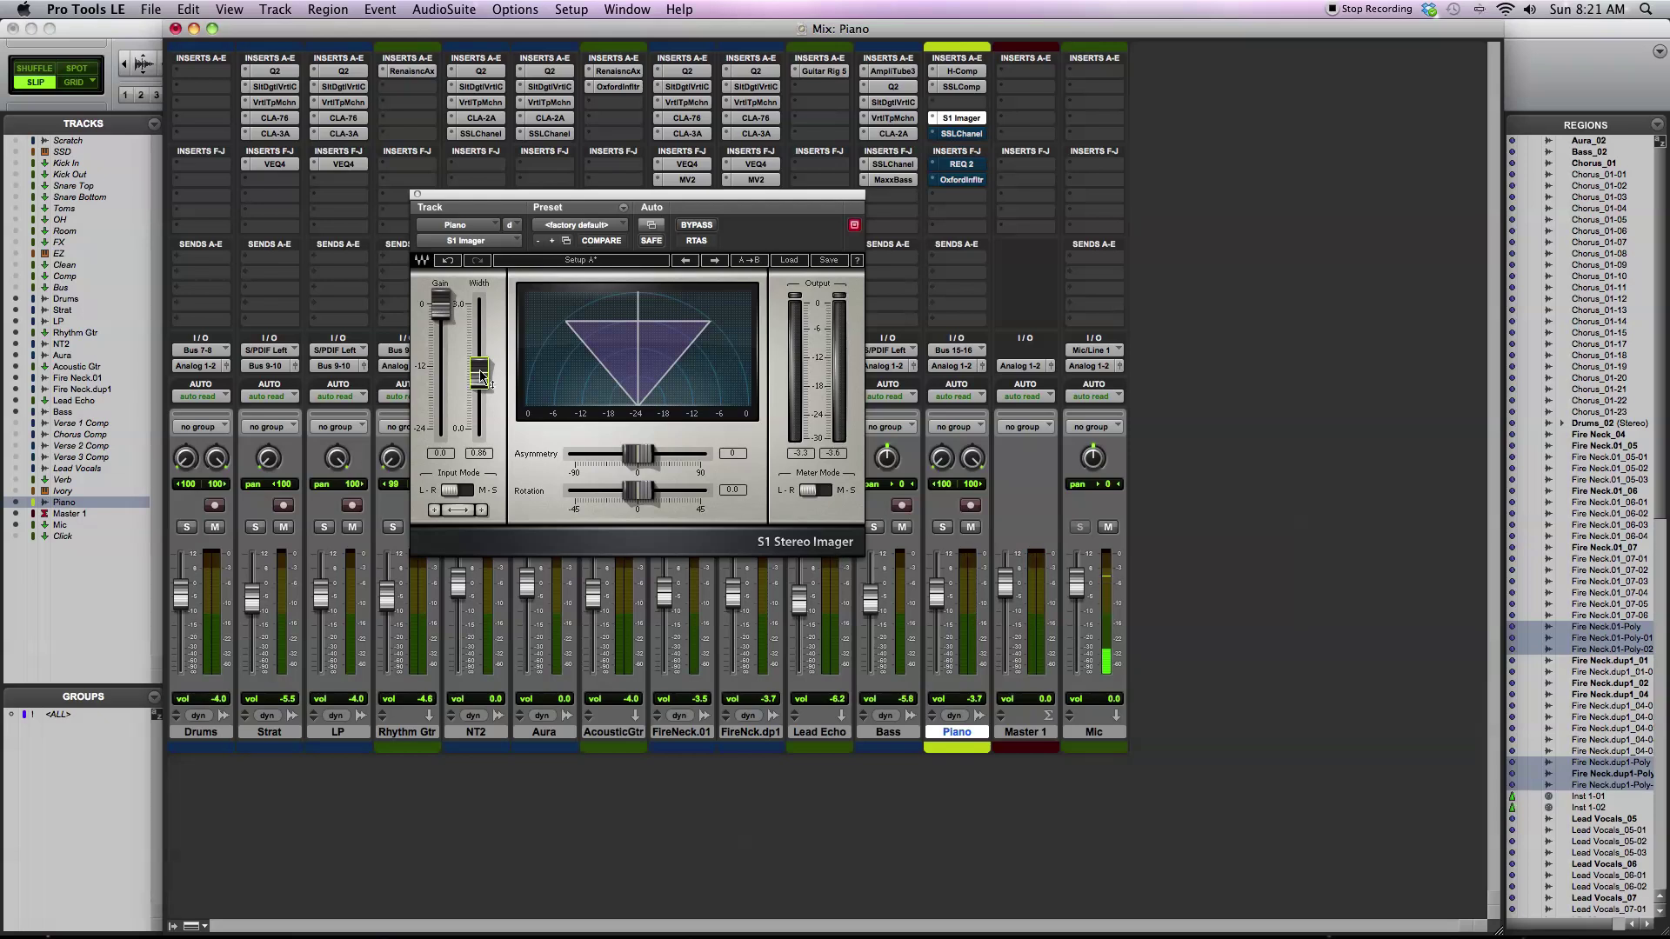
{"action": "left_click_drag", "start_coordinate": [481, 375], "coordinate": [481, 380]}
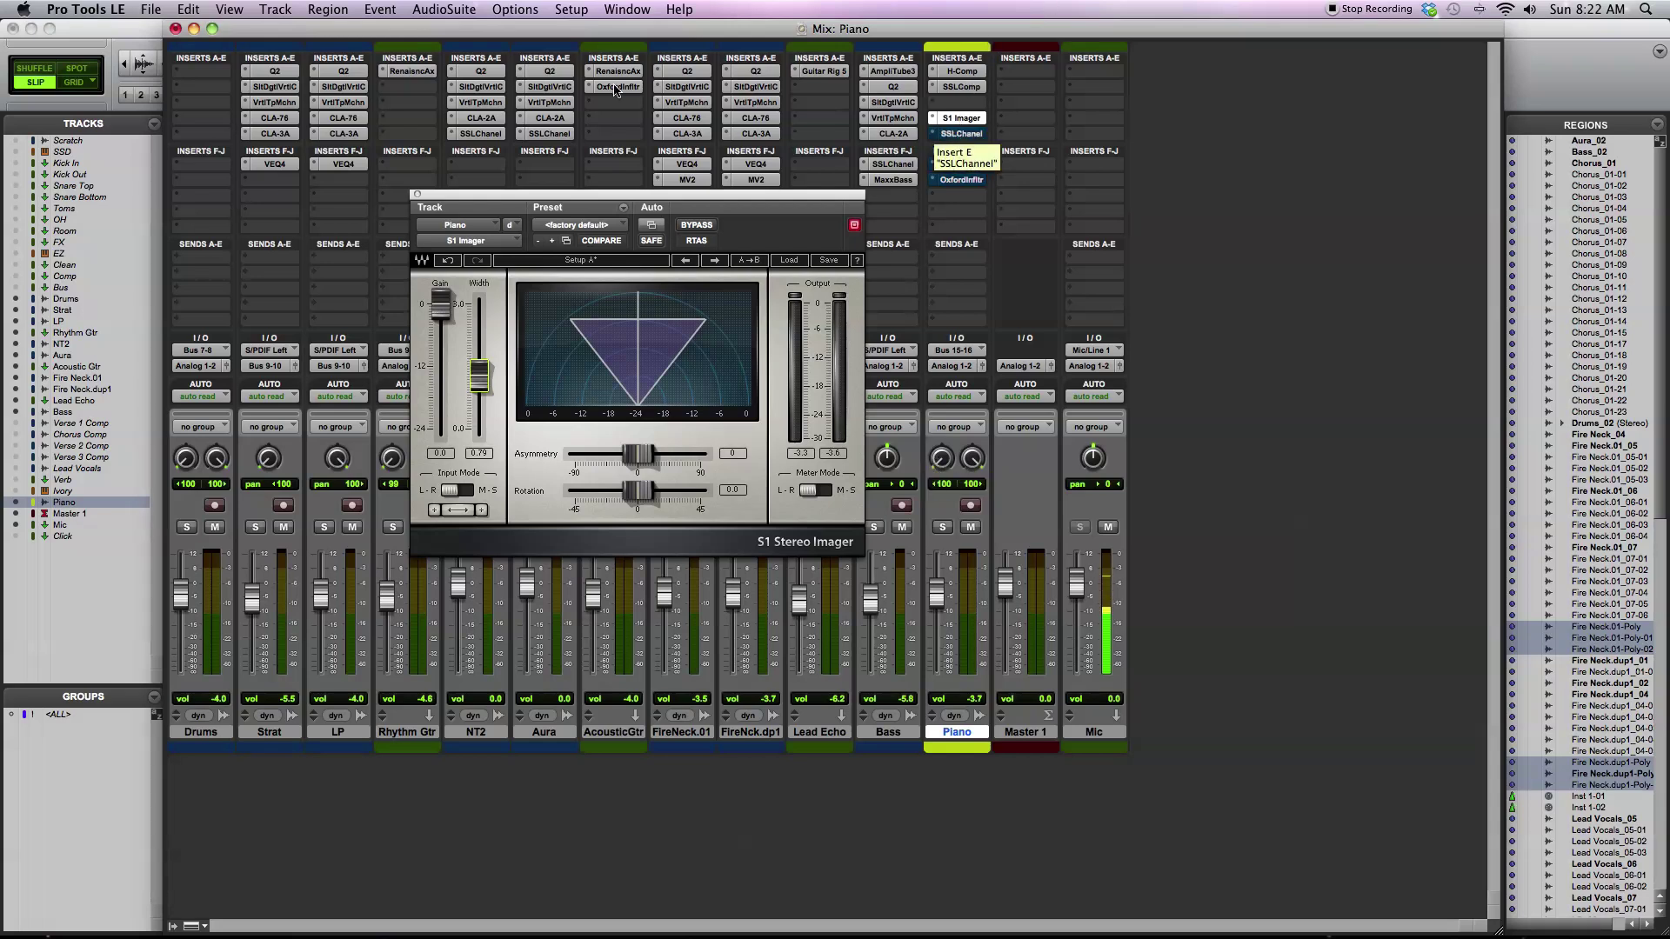
{"action": "left_click", "coordinate": [961, 118]}
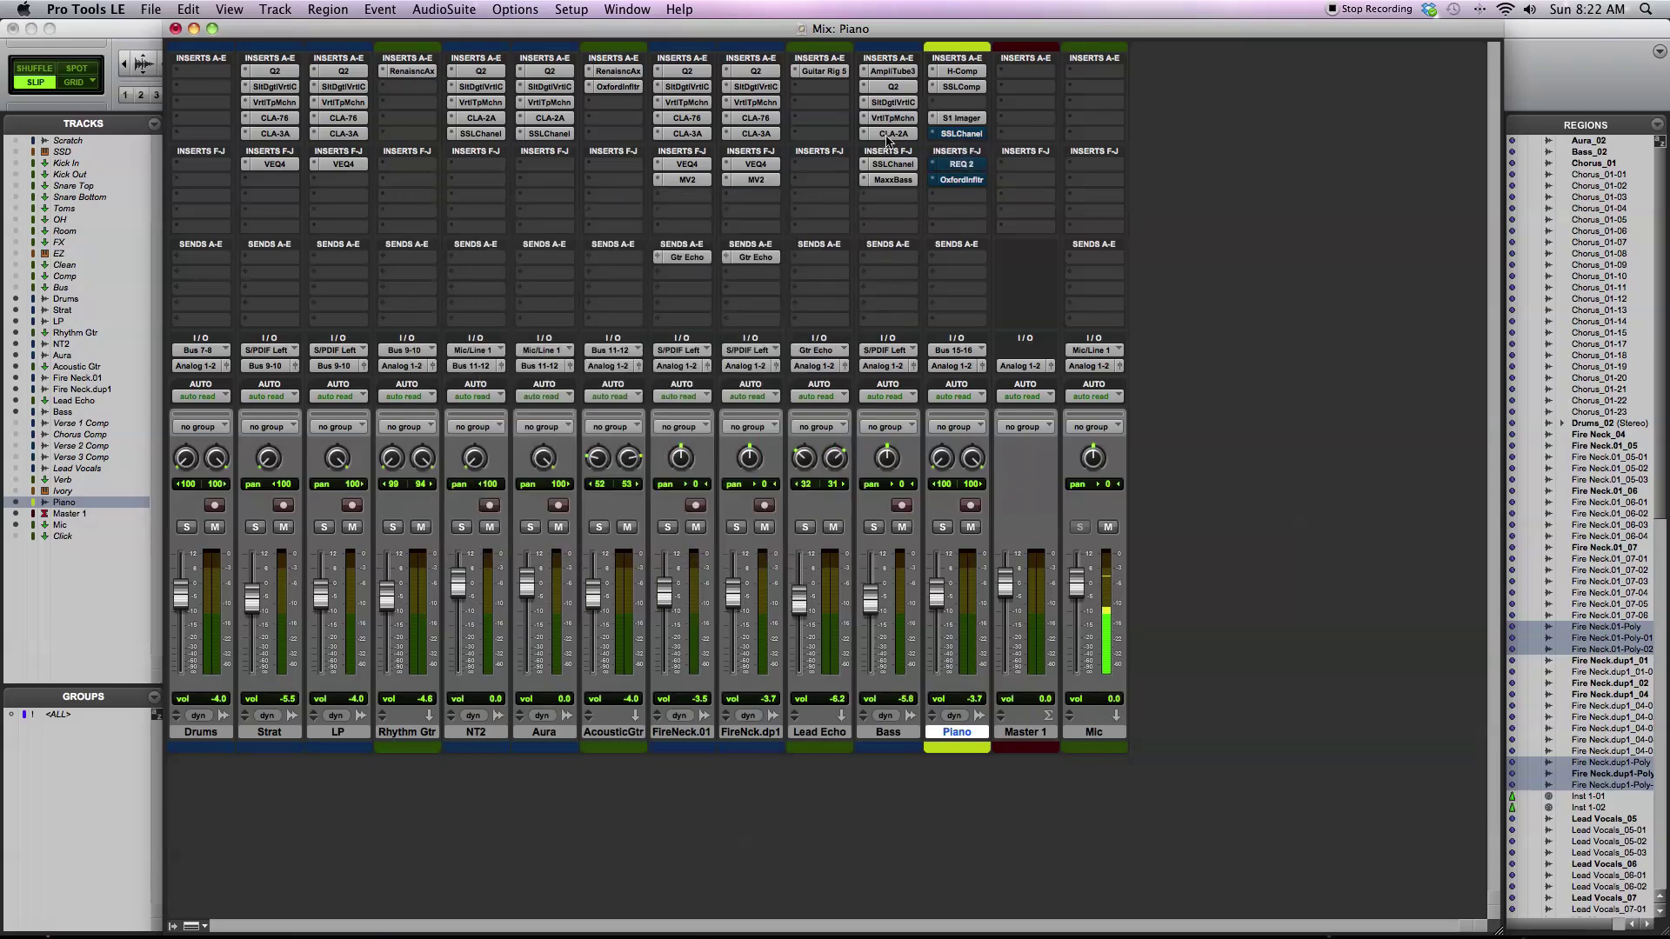
- Open SSLChannel on the Piano track and load its Piano factory preset
{"action": "left_click", "coordinate": [960, 134]}
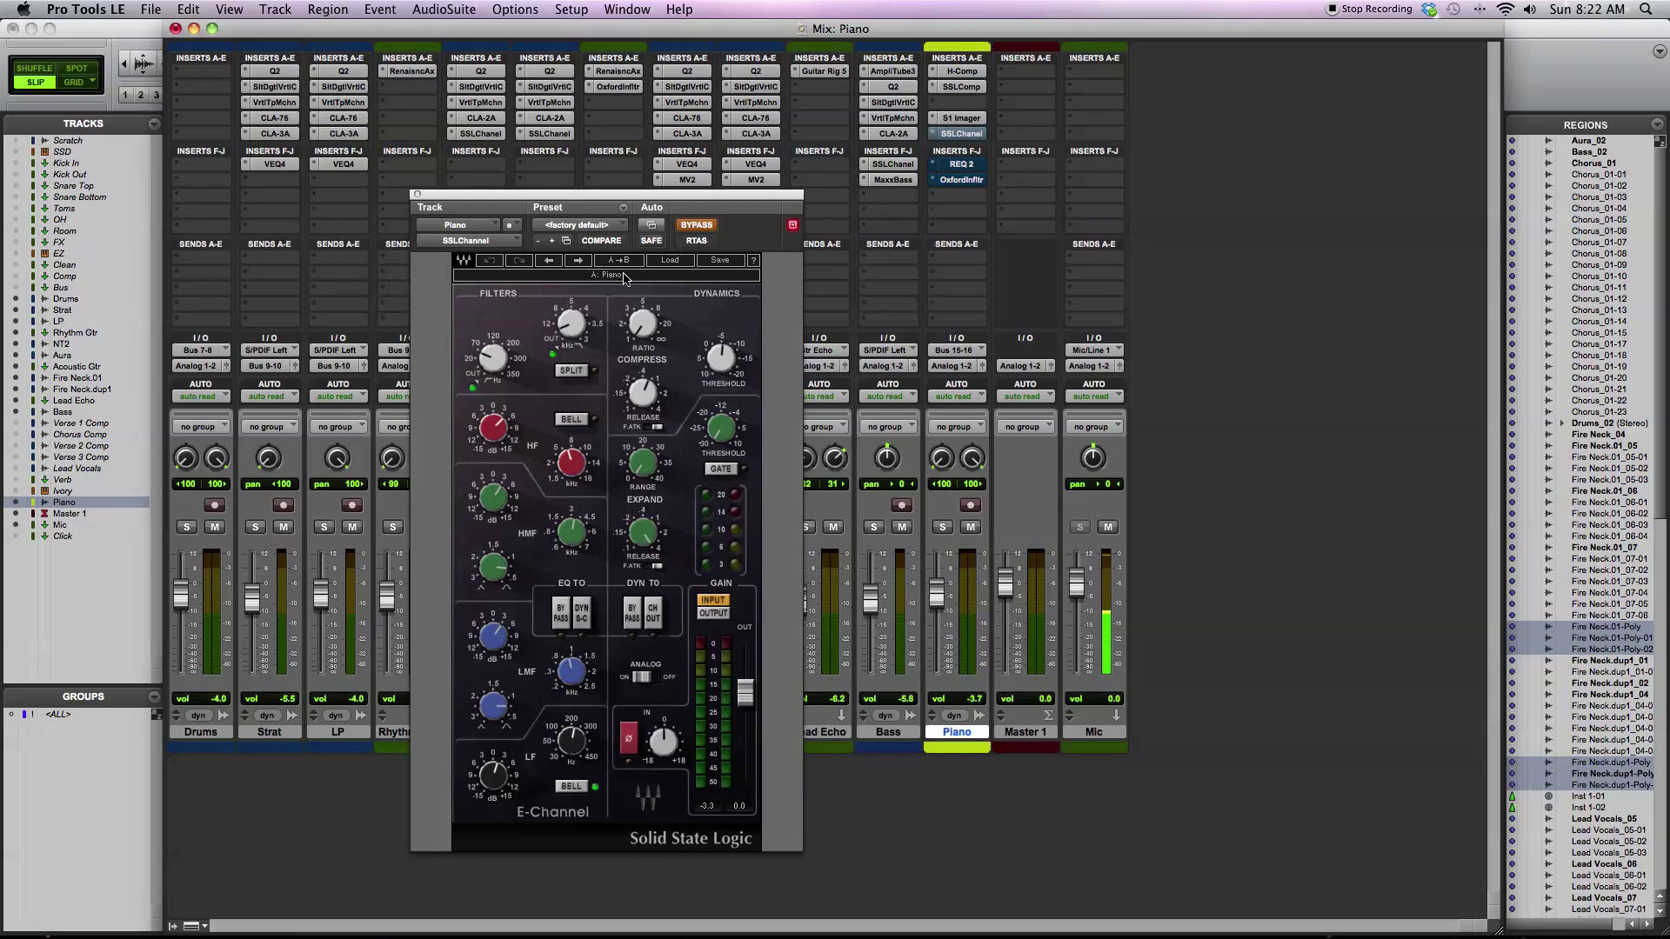
{"action": "left_click", "coordinate": [674, 260]}
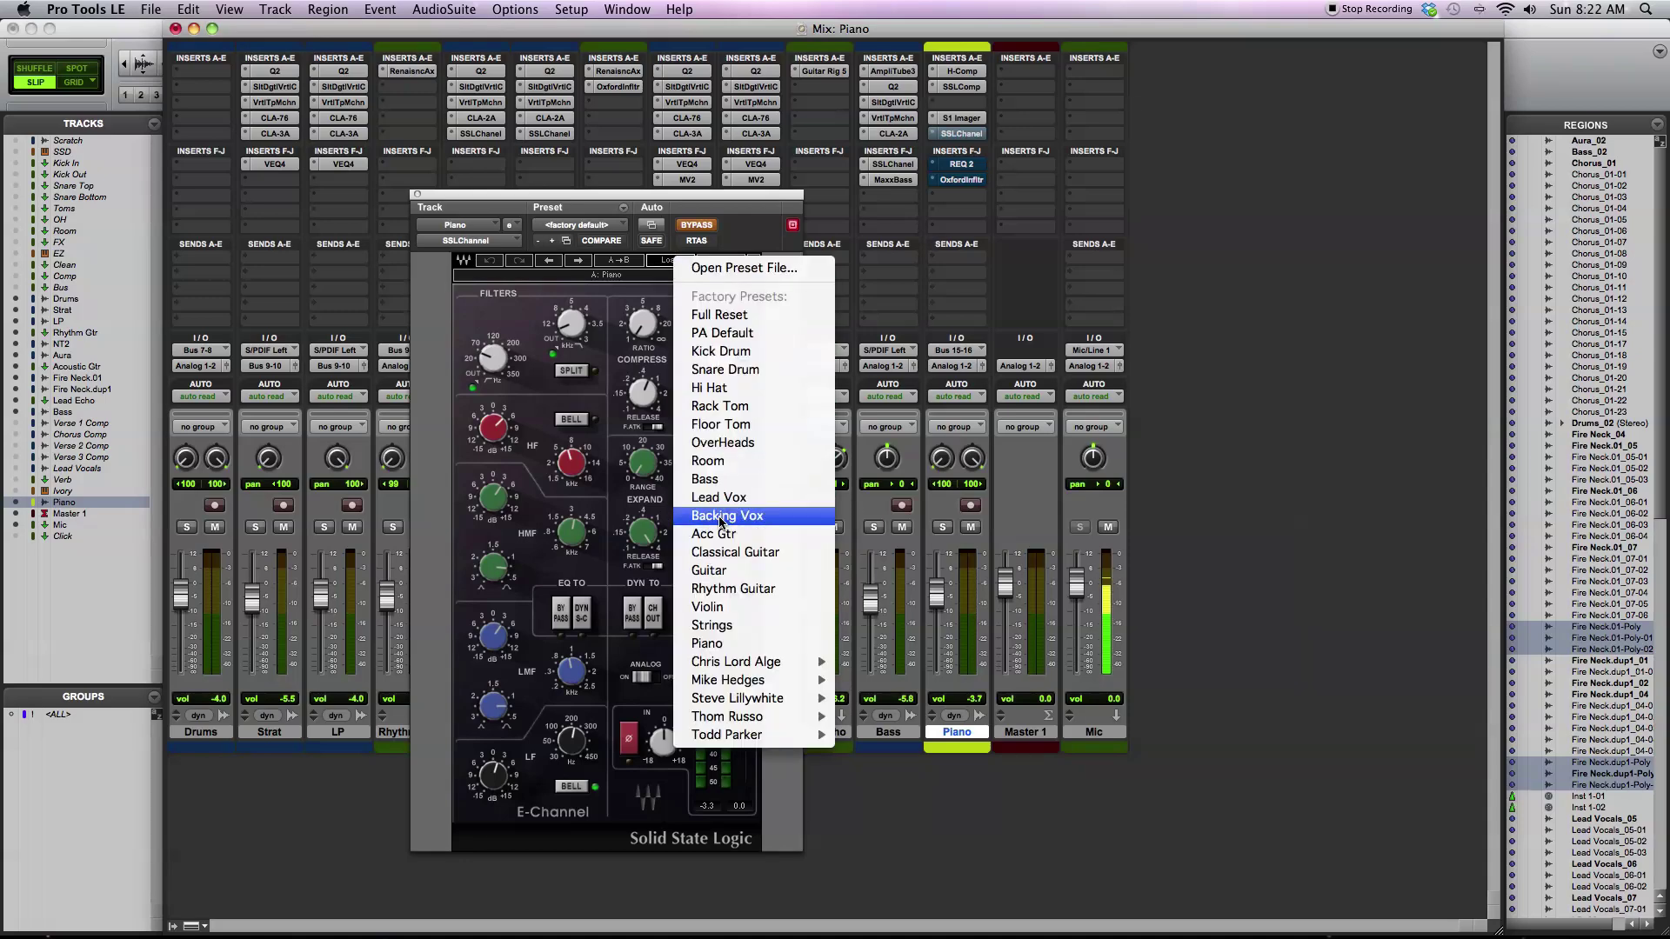
{"action": "left_click", "coordinate": [753, 645]}
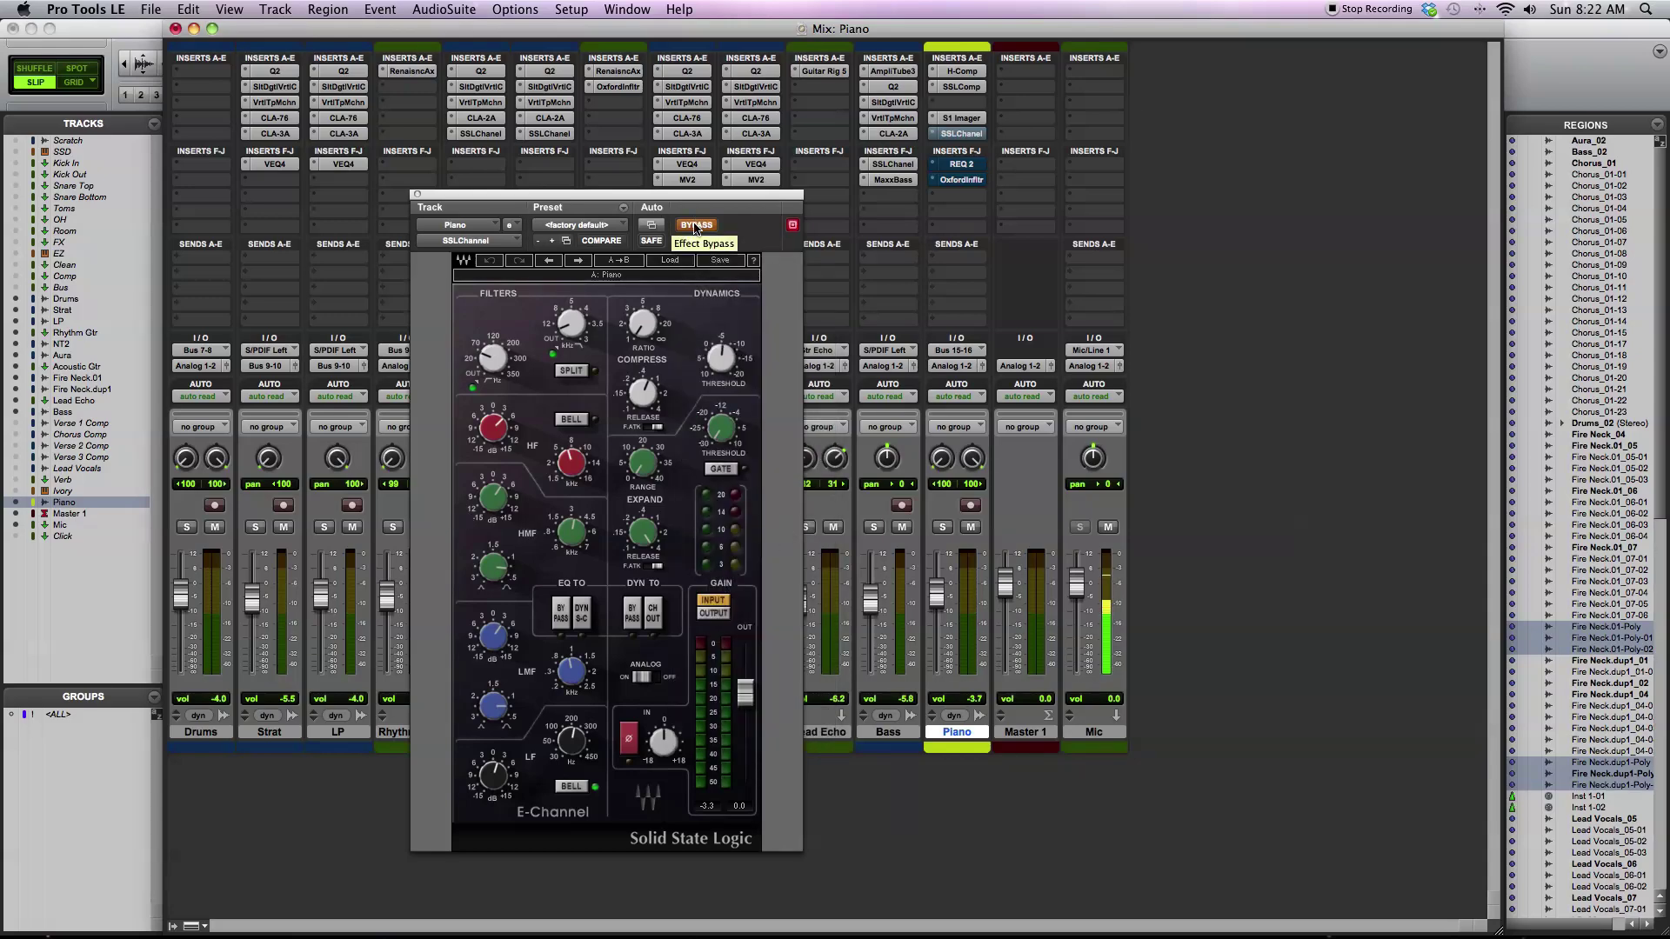
- Compare SSLChannel bypassed and active on the piano during playback of the full mix, leaving it active
{"action": "left_click", "coordinate": [696, 226]}
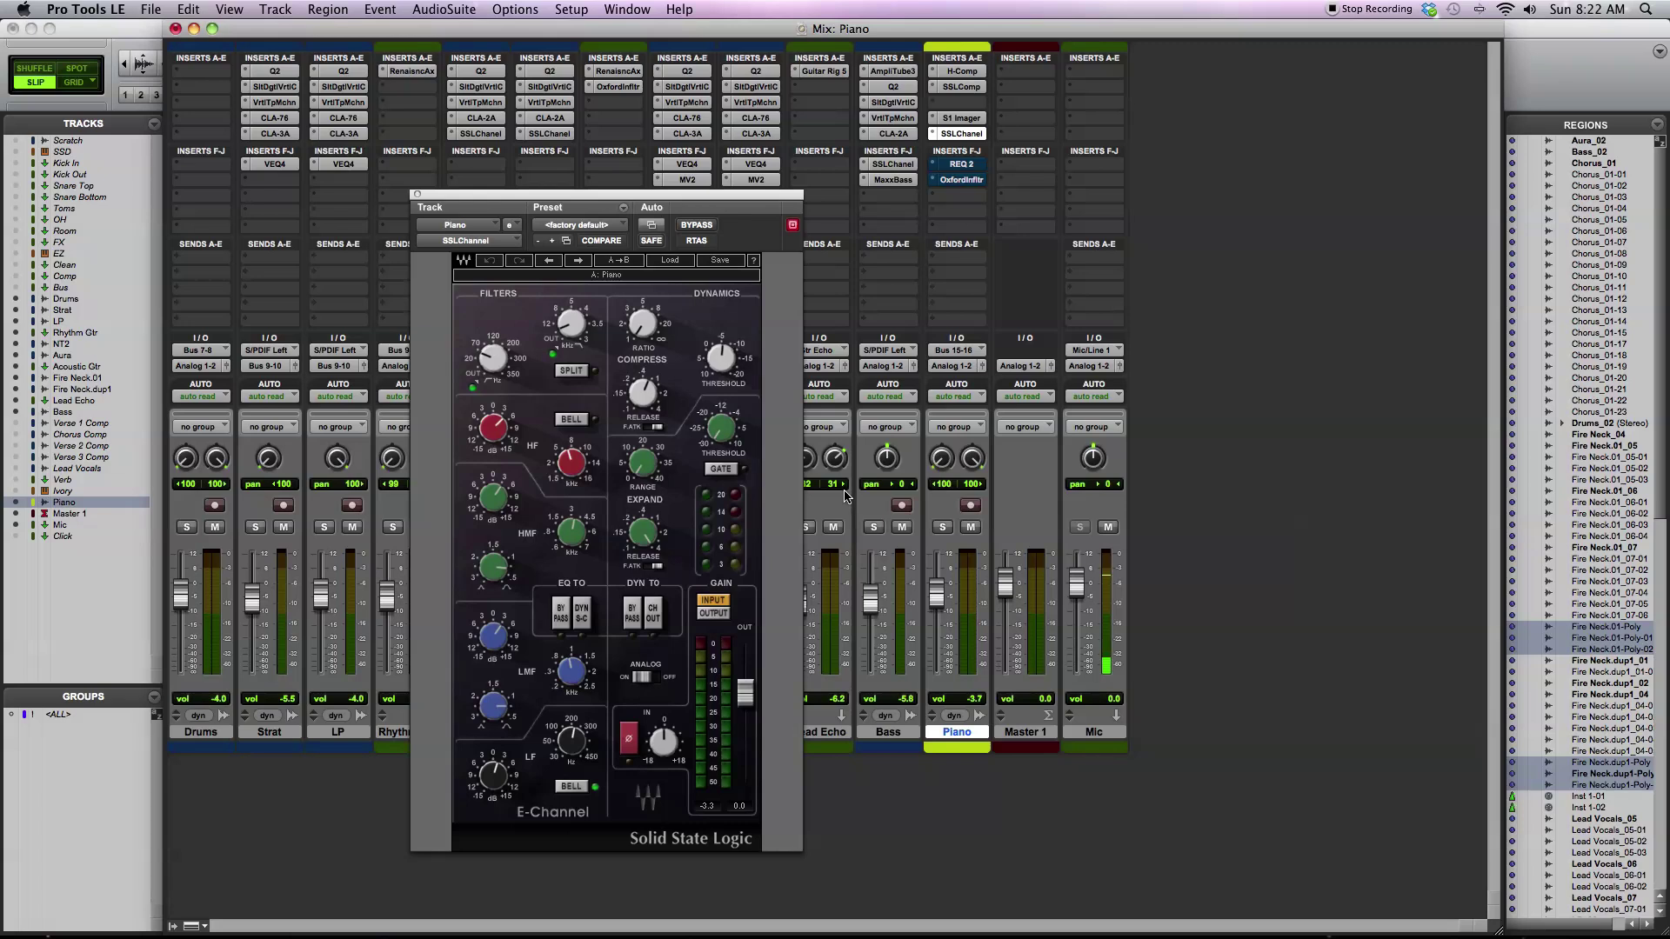
{"action": "left_click", "coordinate": [695, 226]}
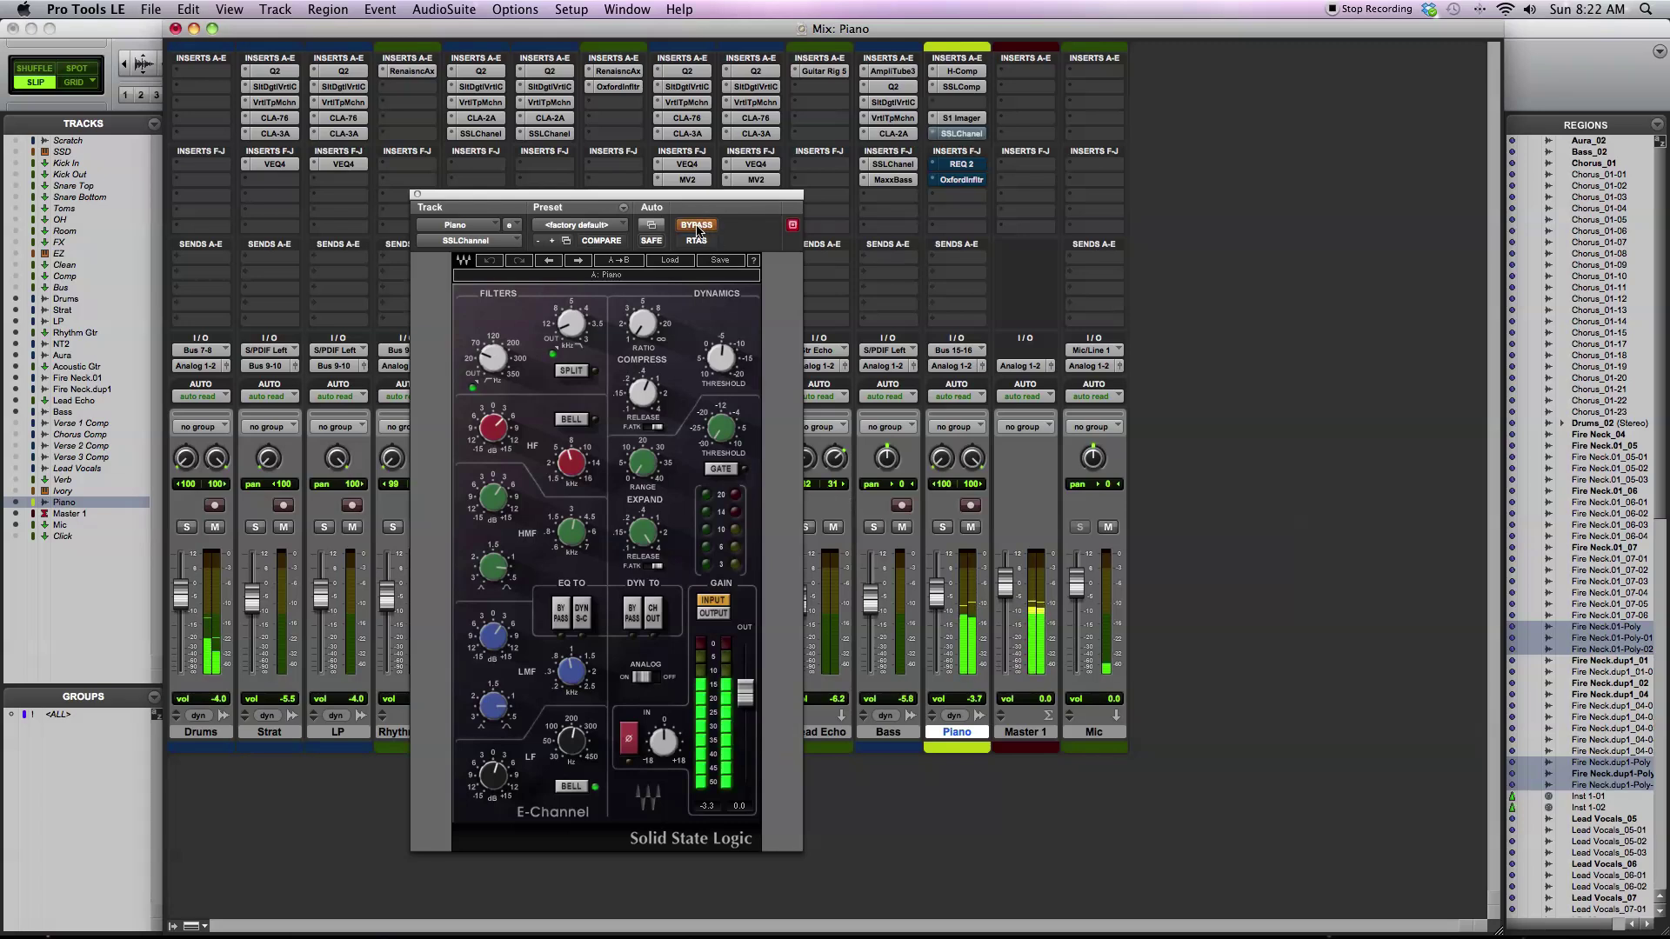
{"action": "left_click", "coordinate": [704, 227]}
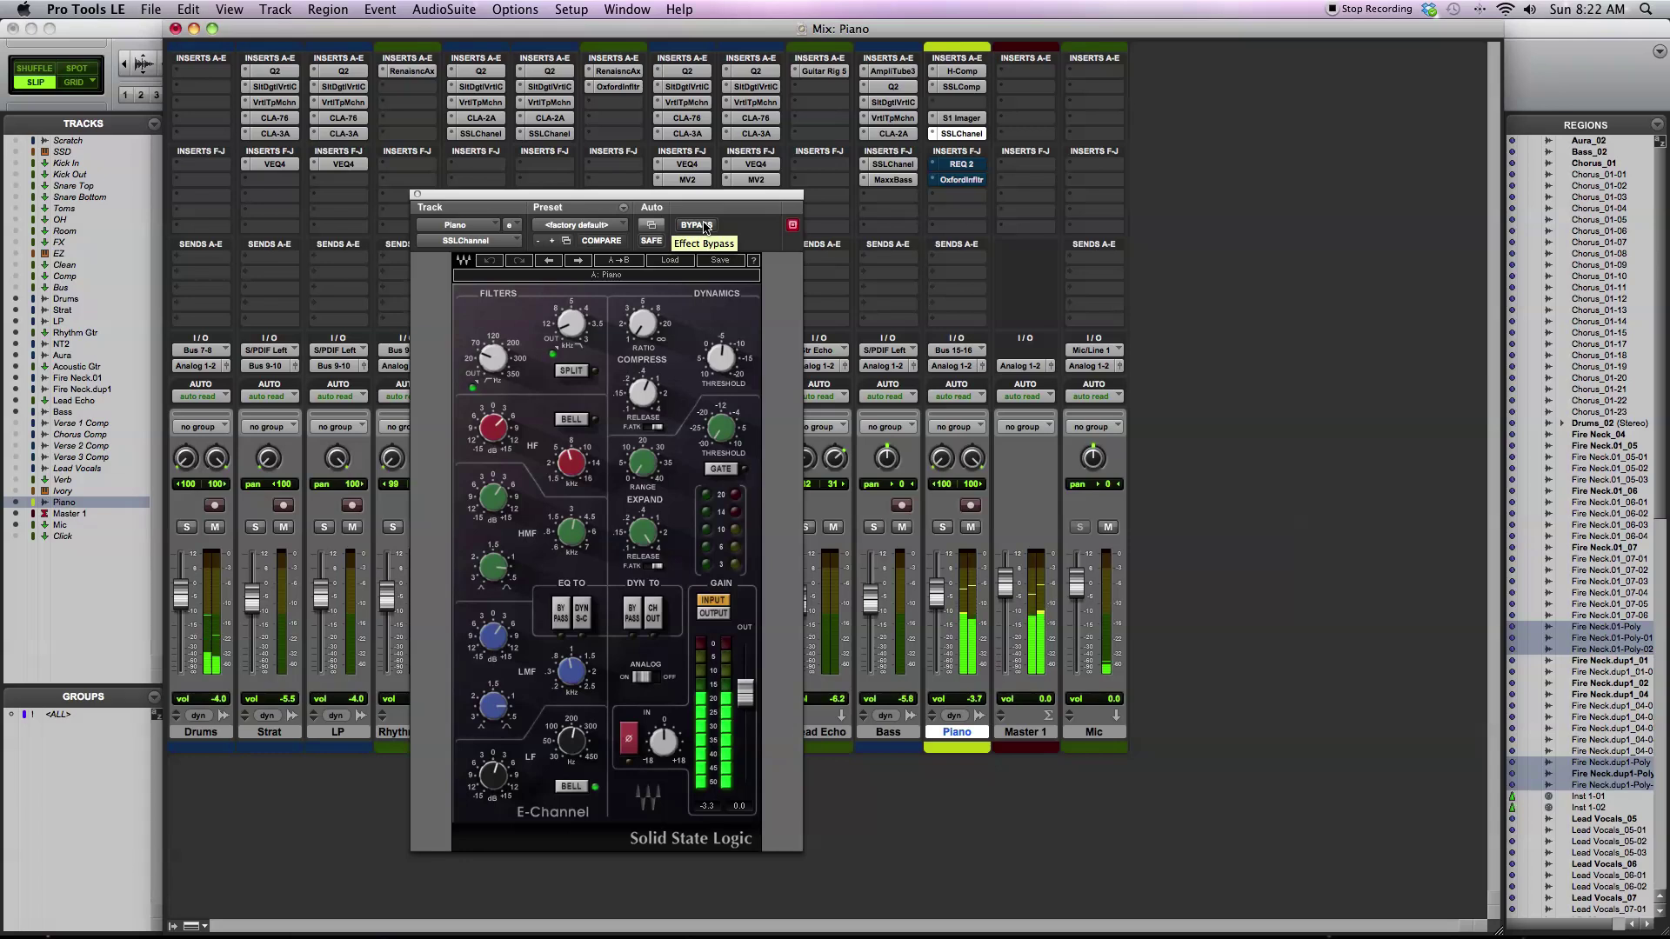
{"action": "left_click", "coordinate": [705, 227]}
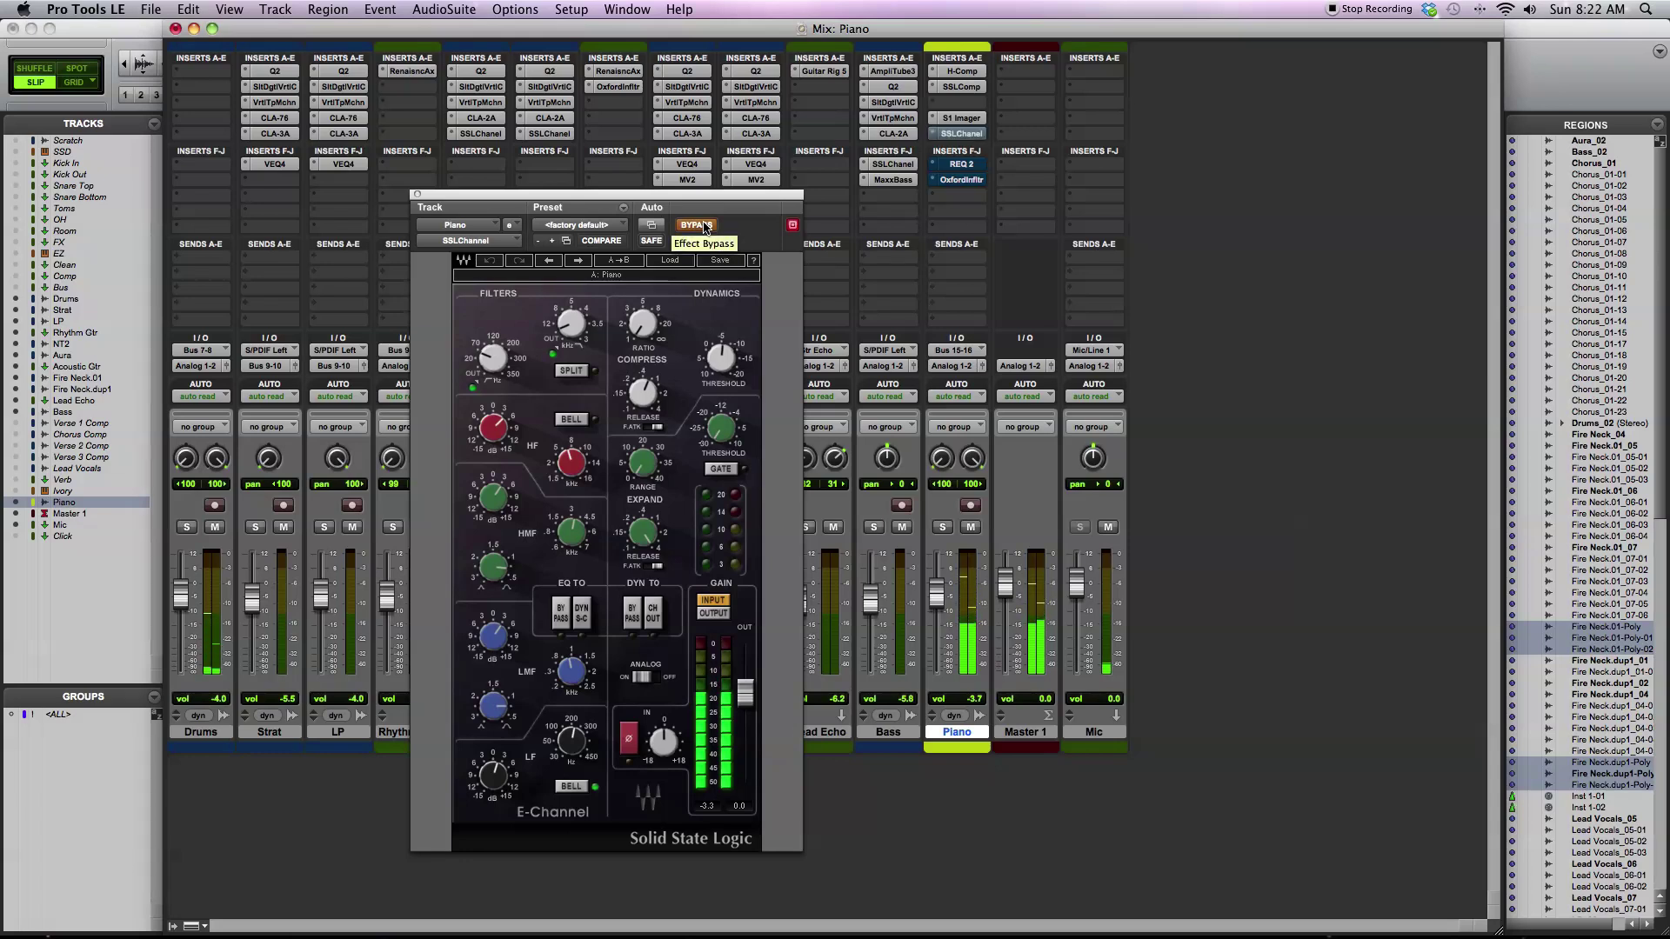
{"action": "left_click", "coordinate": [704, 227]}
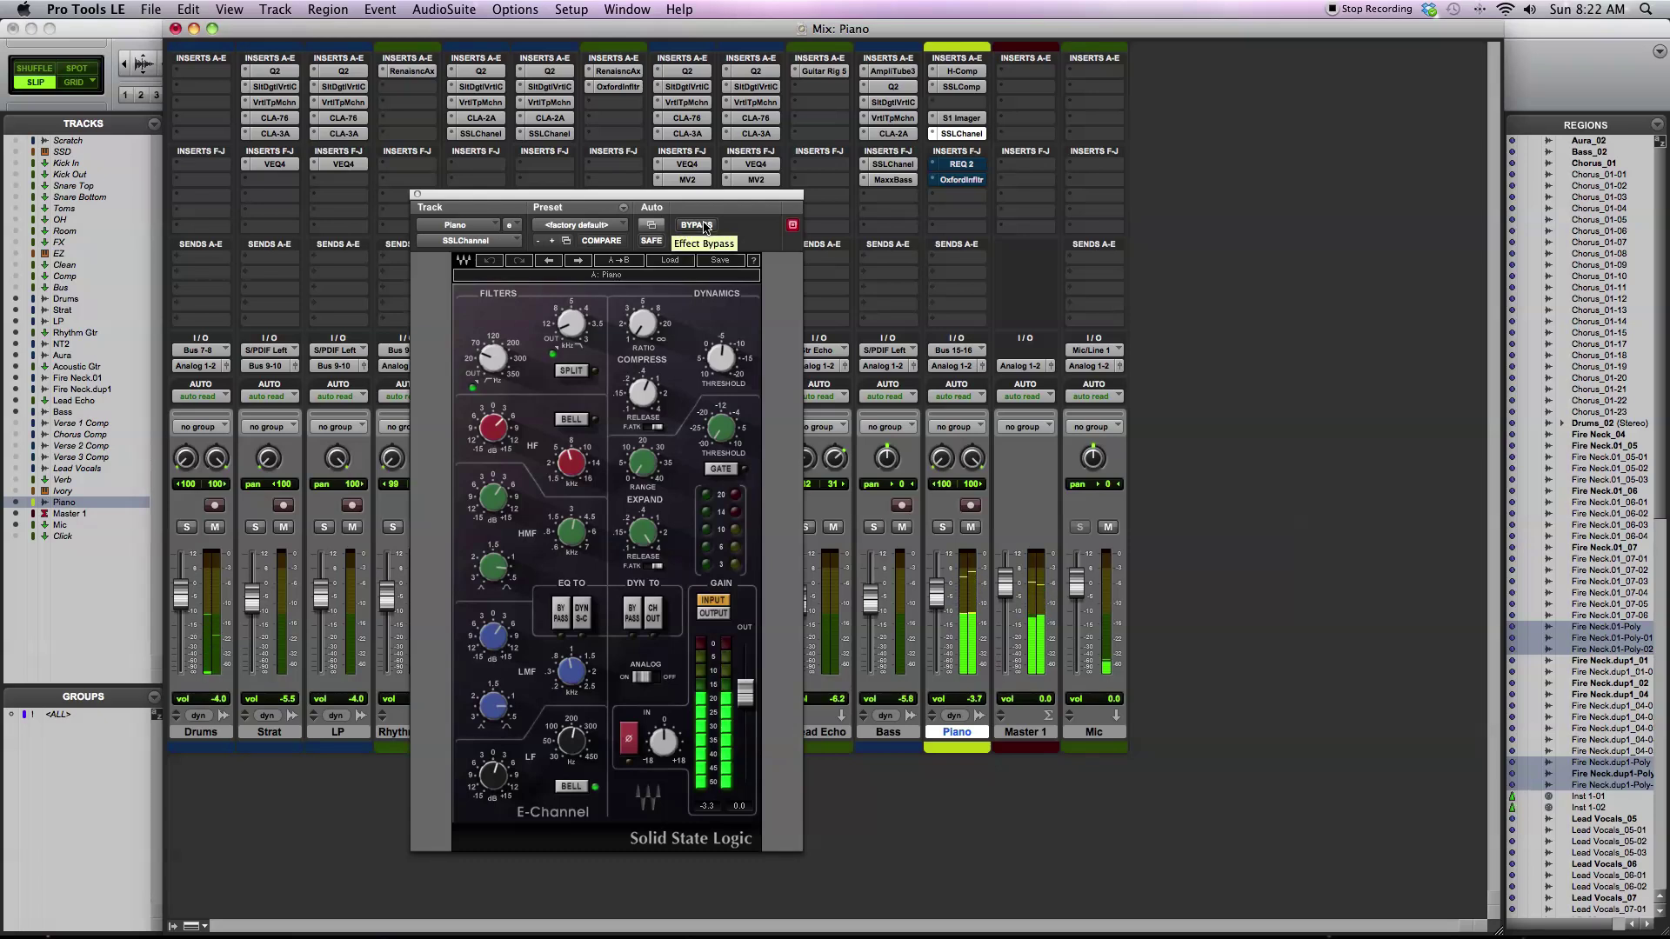
{"action": "left_click", "coordinate": [704, 227]}
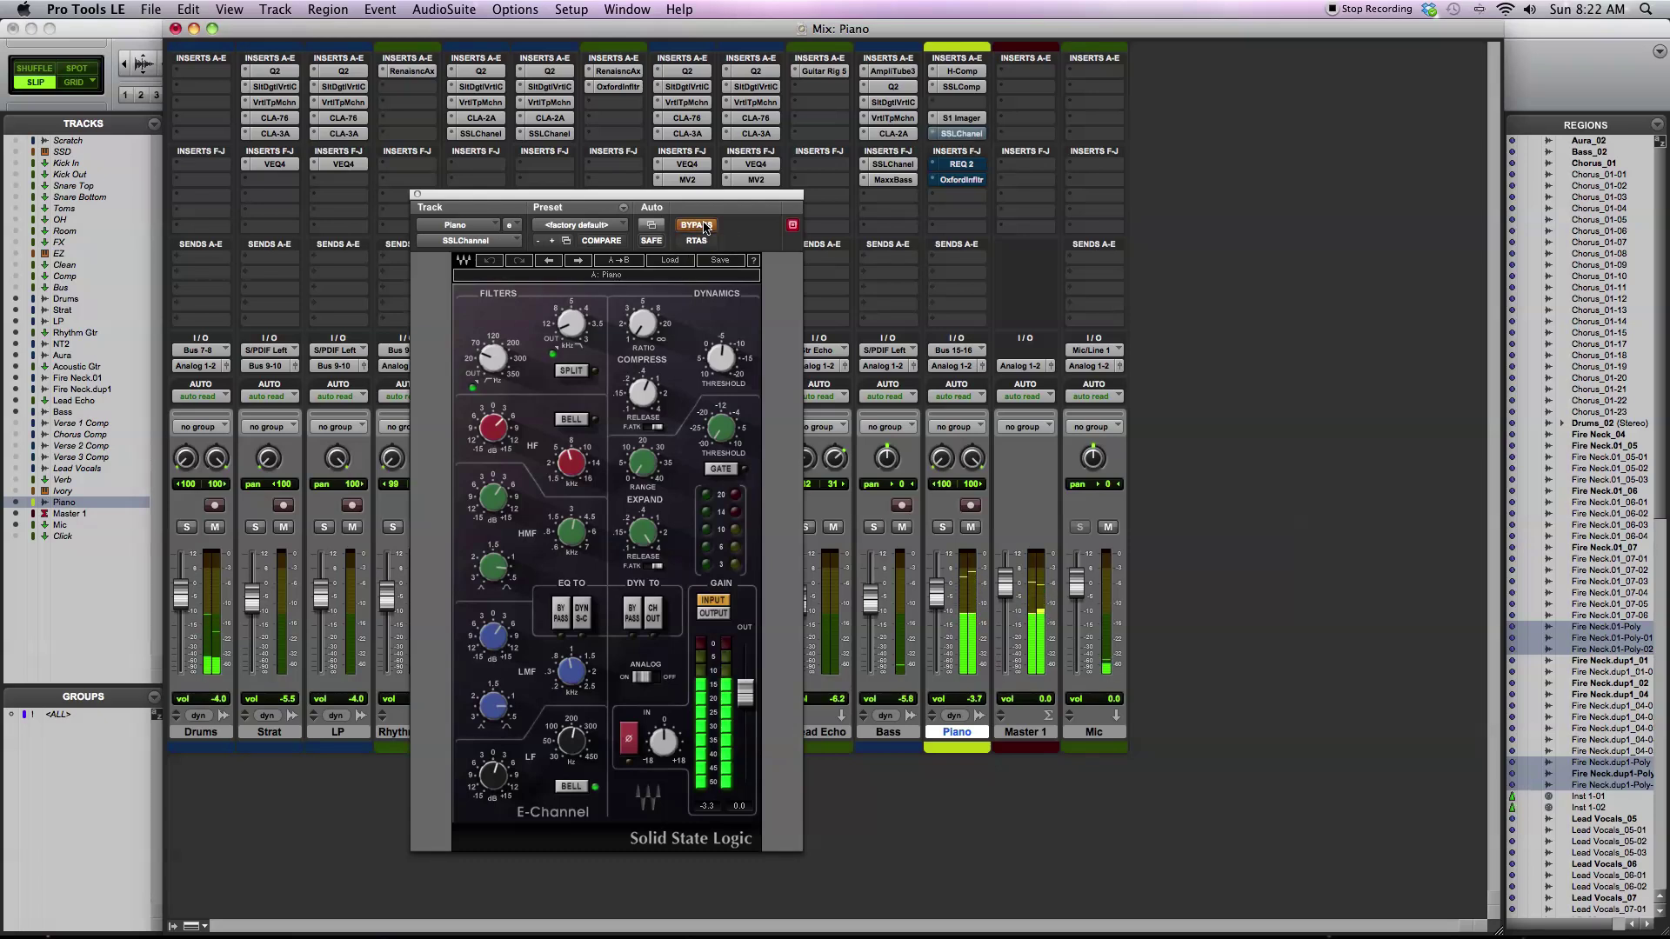
{"action": "left_click", "coordinate": [704, 227]}
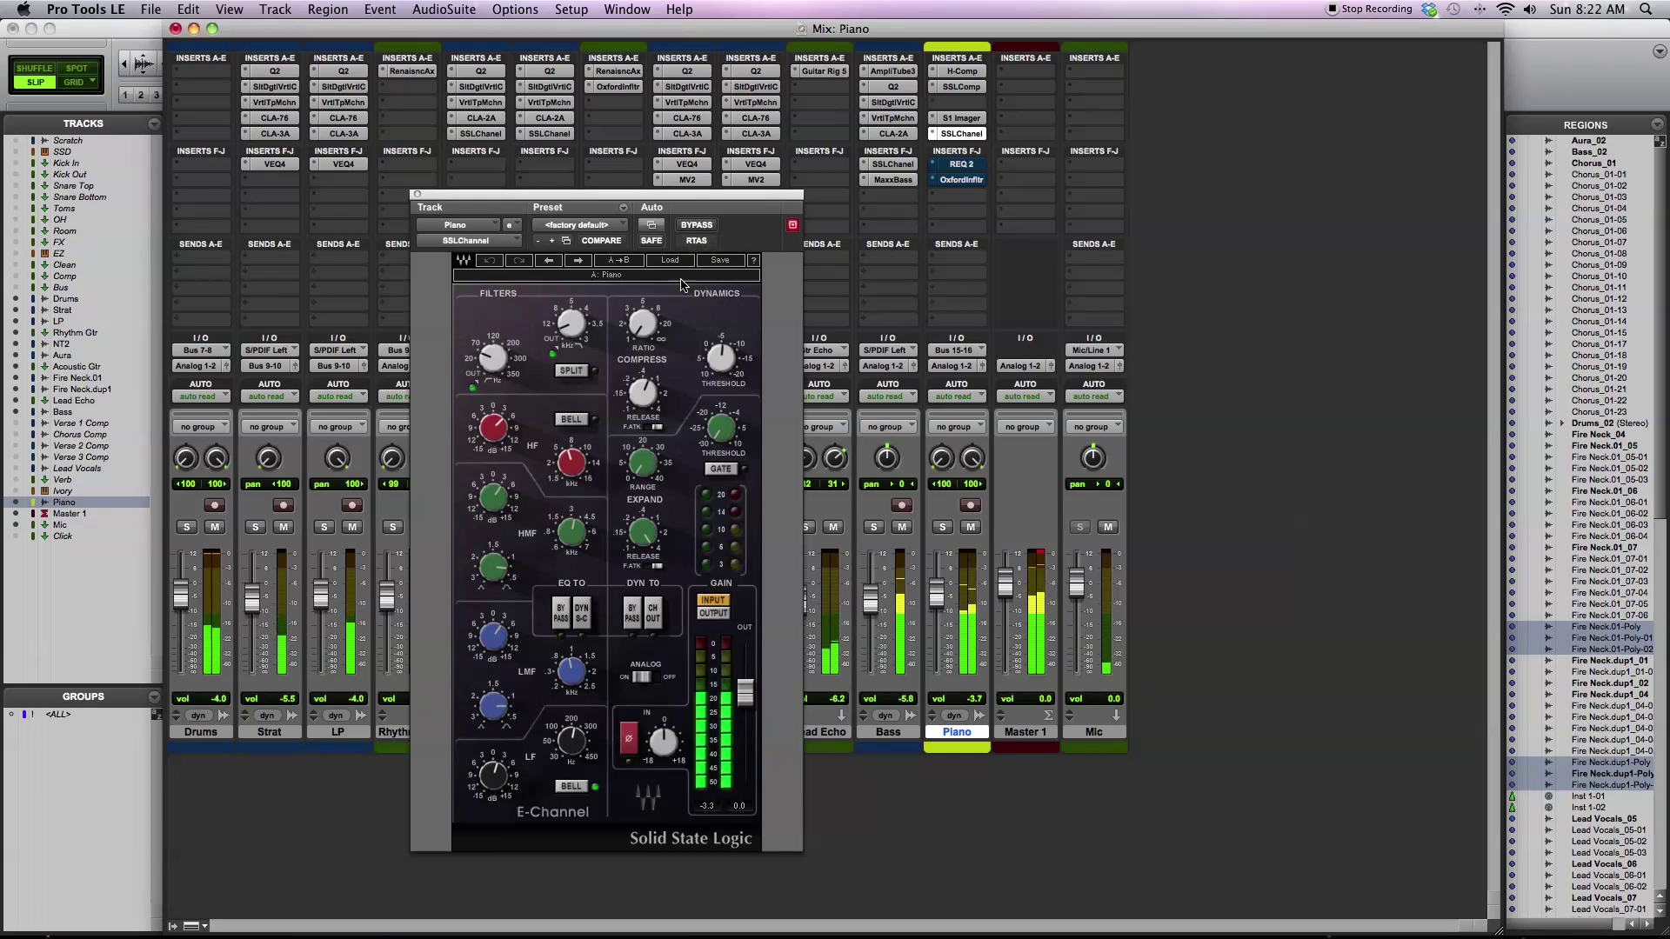
{"action": "left_click", "coordinate": [701, 225]}
{"action": "left_click", "coordinate": [701, 225]}
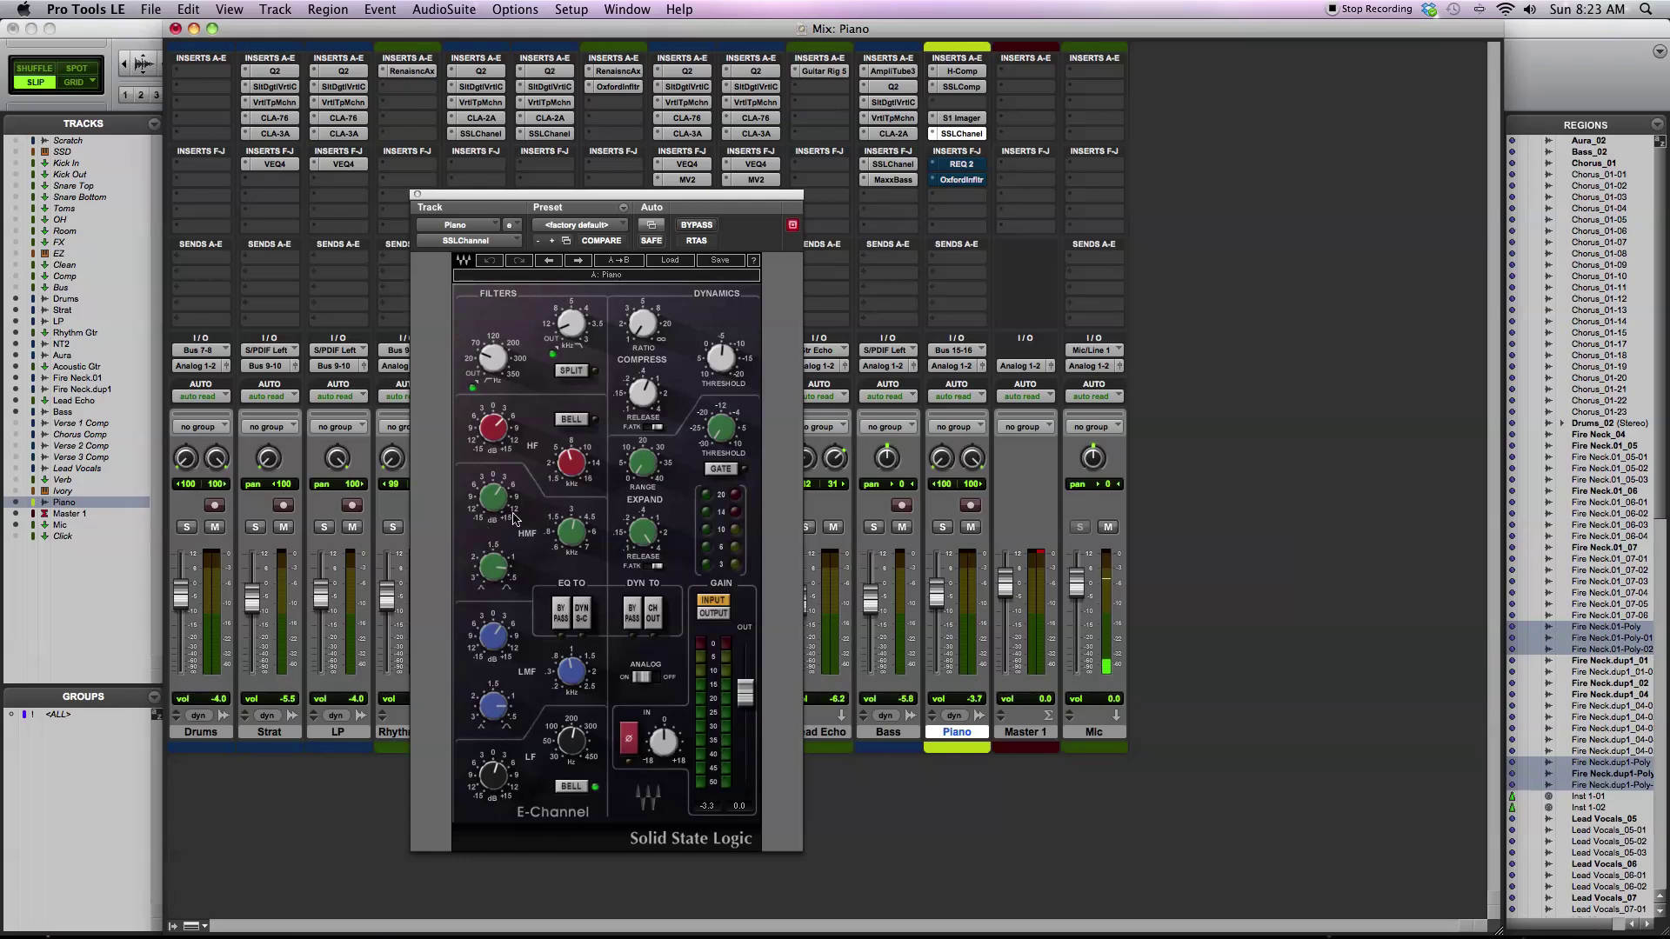
- Nudge the HF band's frequency in SSLChannel and adjust the high-pass filter frequency for the piano
{"action": "mouse_move", "coordinate": [570, 466]}
{"action": "left_click_drag", "start_coordinate": [570, 465], "coordinate": [569, 462]}
{"action": "mouse_move", "coordinate": [487, 429]}
{"action": "mouse_move", "coordinate": [493, 356]}
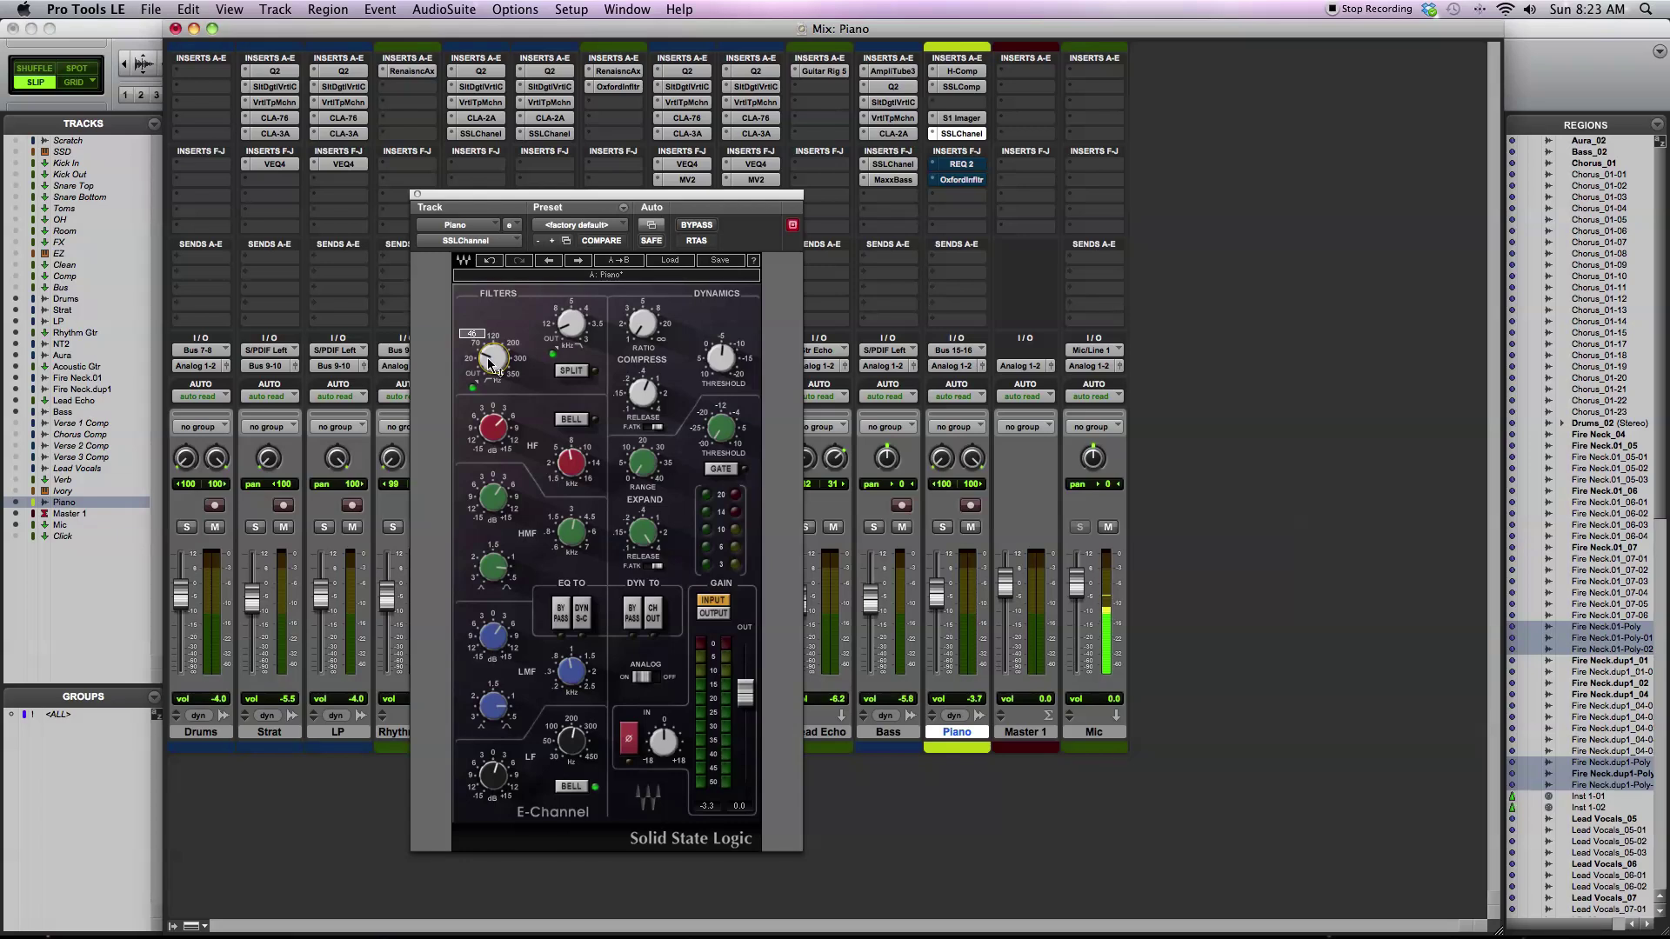
{"action": "scroll", "coordinate": [492, 361], "scroll_direction": "up", "scroll_amount": 5}
{"action": "mouse_move", "coordinate": [500, 442]}
- Solo the piano and fine-tune the HF band's frequency in SSLChannel, checking its bell setting and the low-pass filter
{"action": "left_click", "coordinate": [943, 528]}
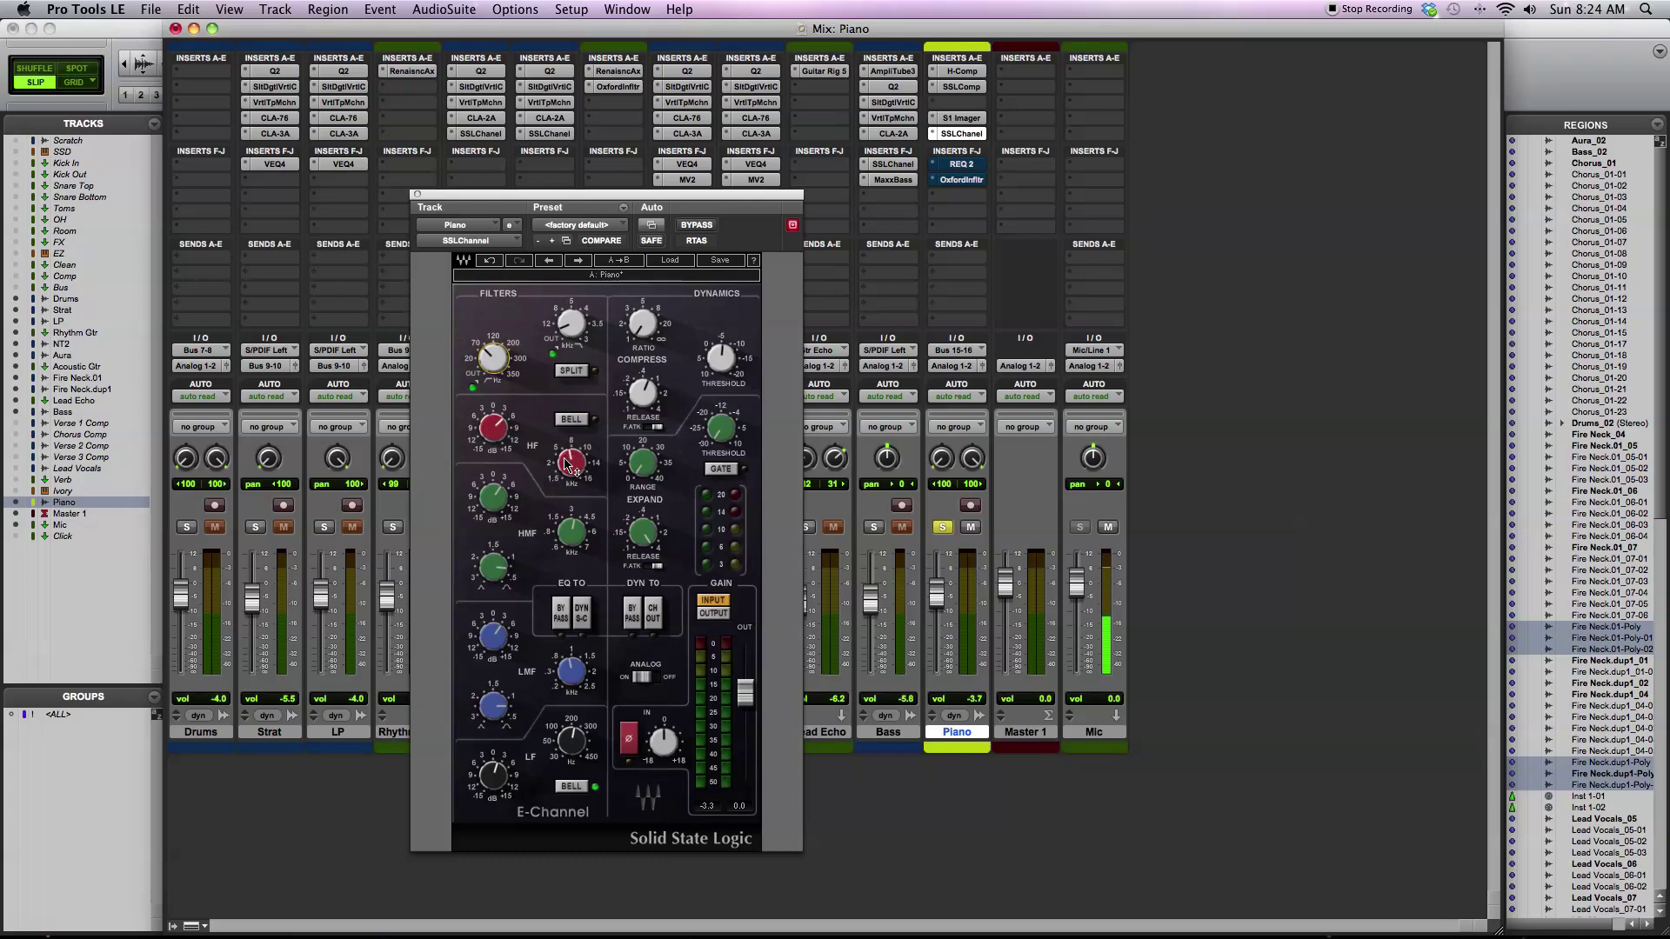
{"action": "mouse_move", "coordinate": [571, 472]}
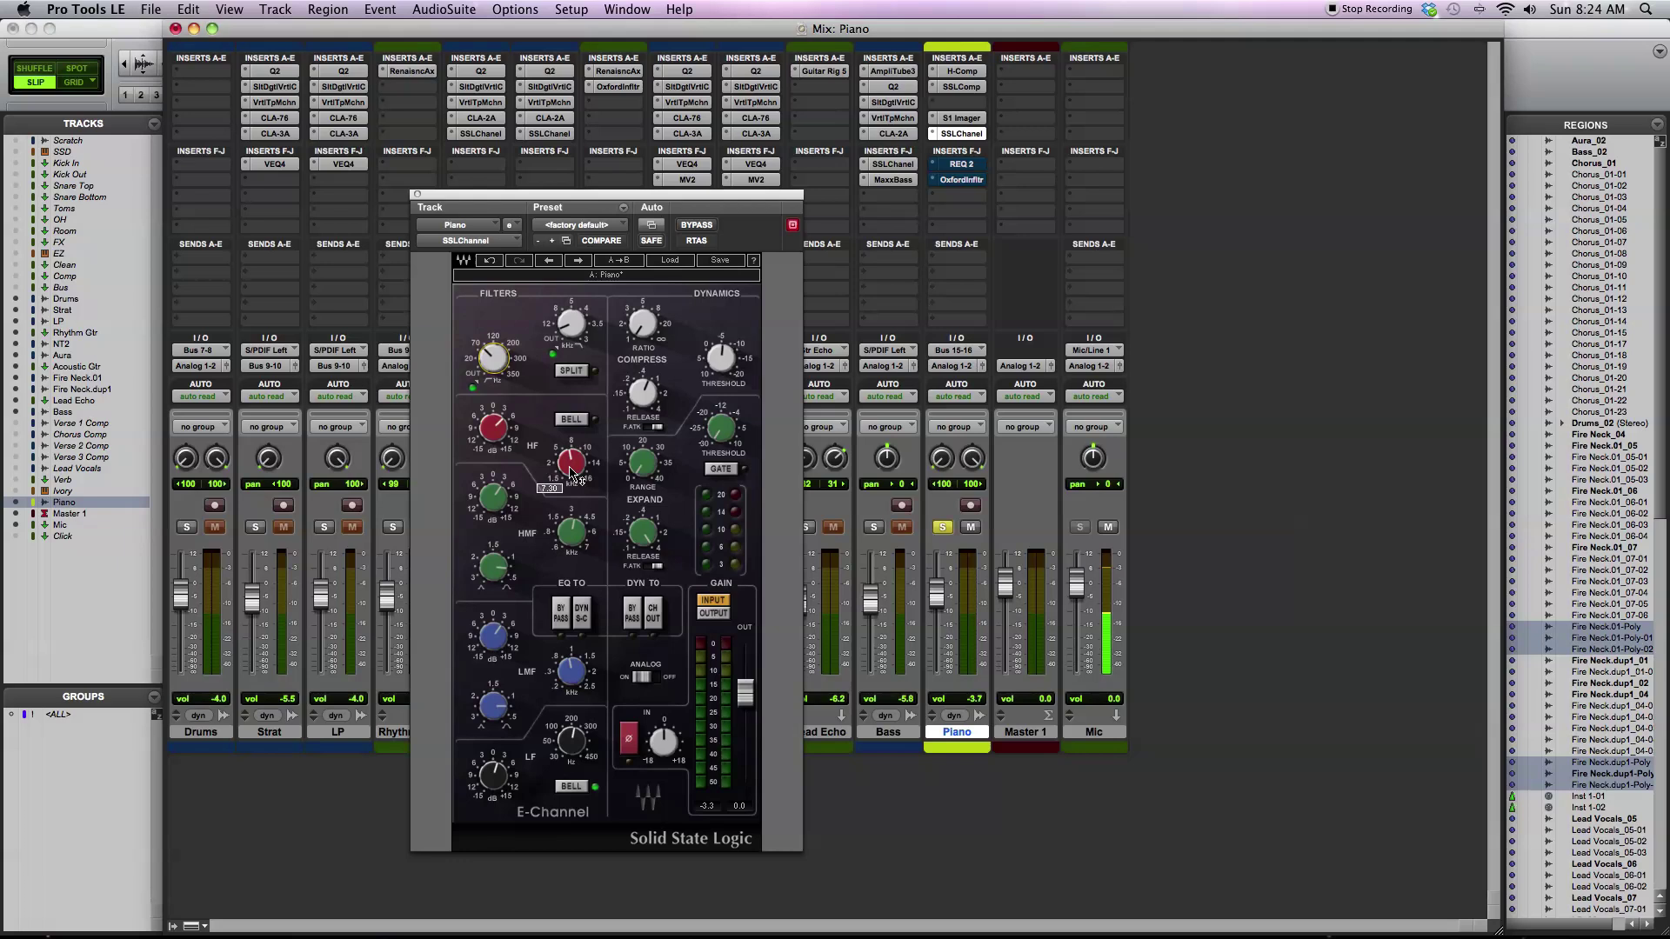
{"action": "left_click", "coordinate": [576, 424]}
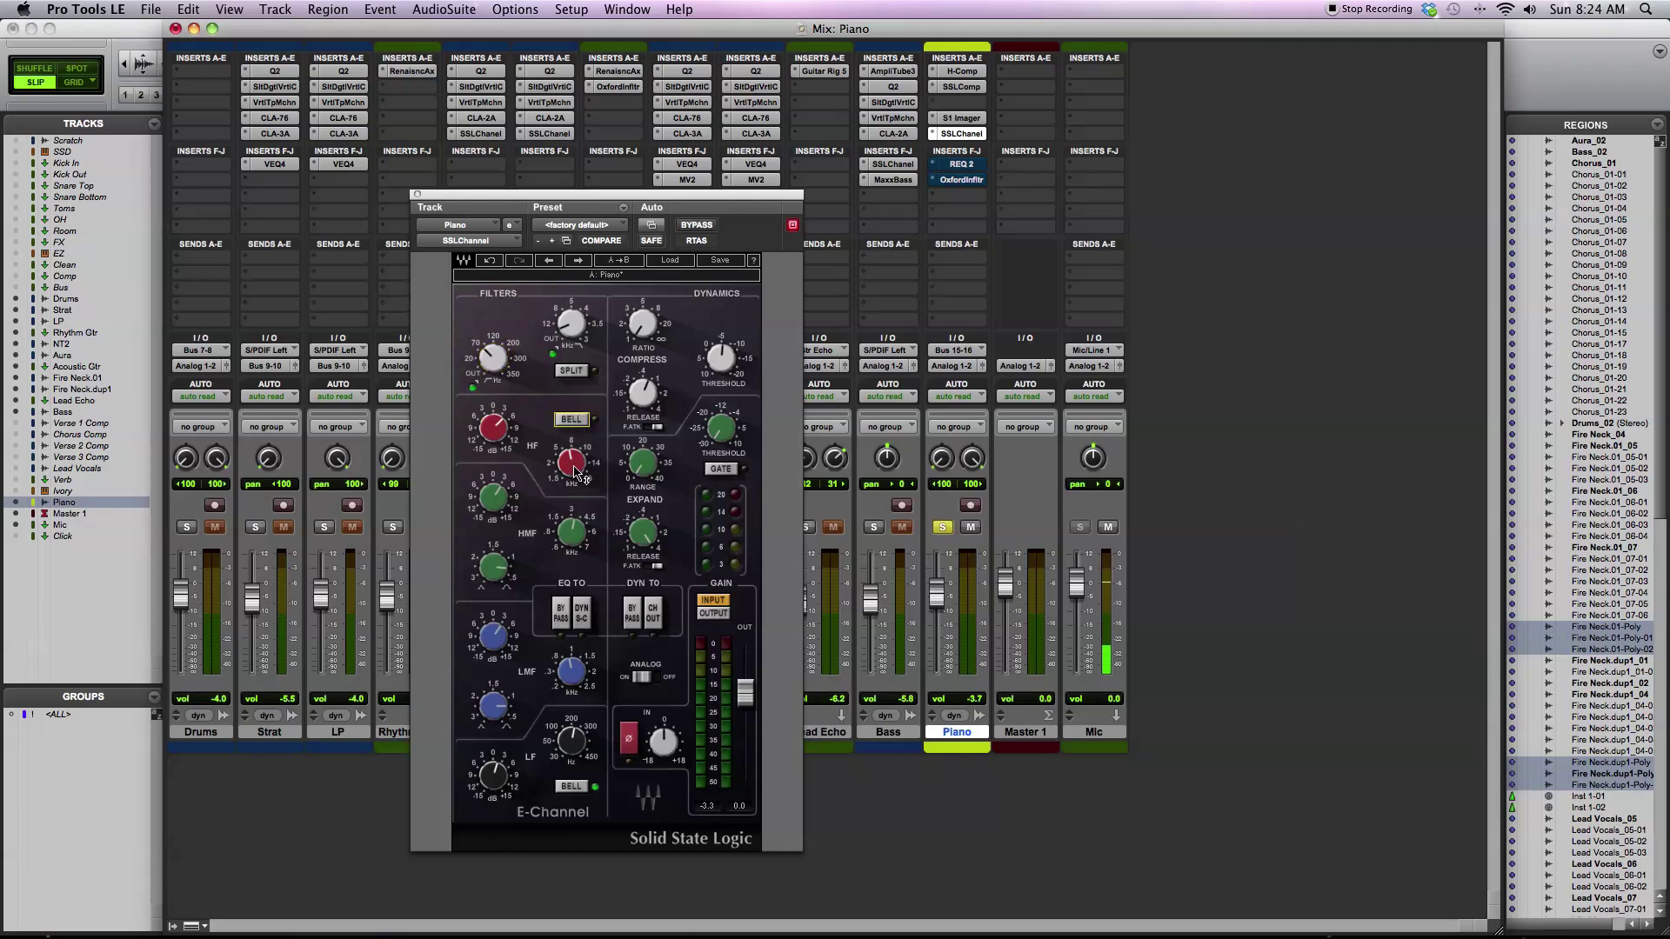
{"action": "mouse_move", "coordinate": [576, 469]}
{"action": "left_click_drag", "start_coordinate": [574, 459], "coordinate": [574, 461]}
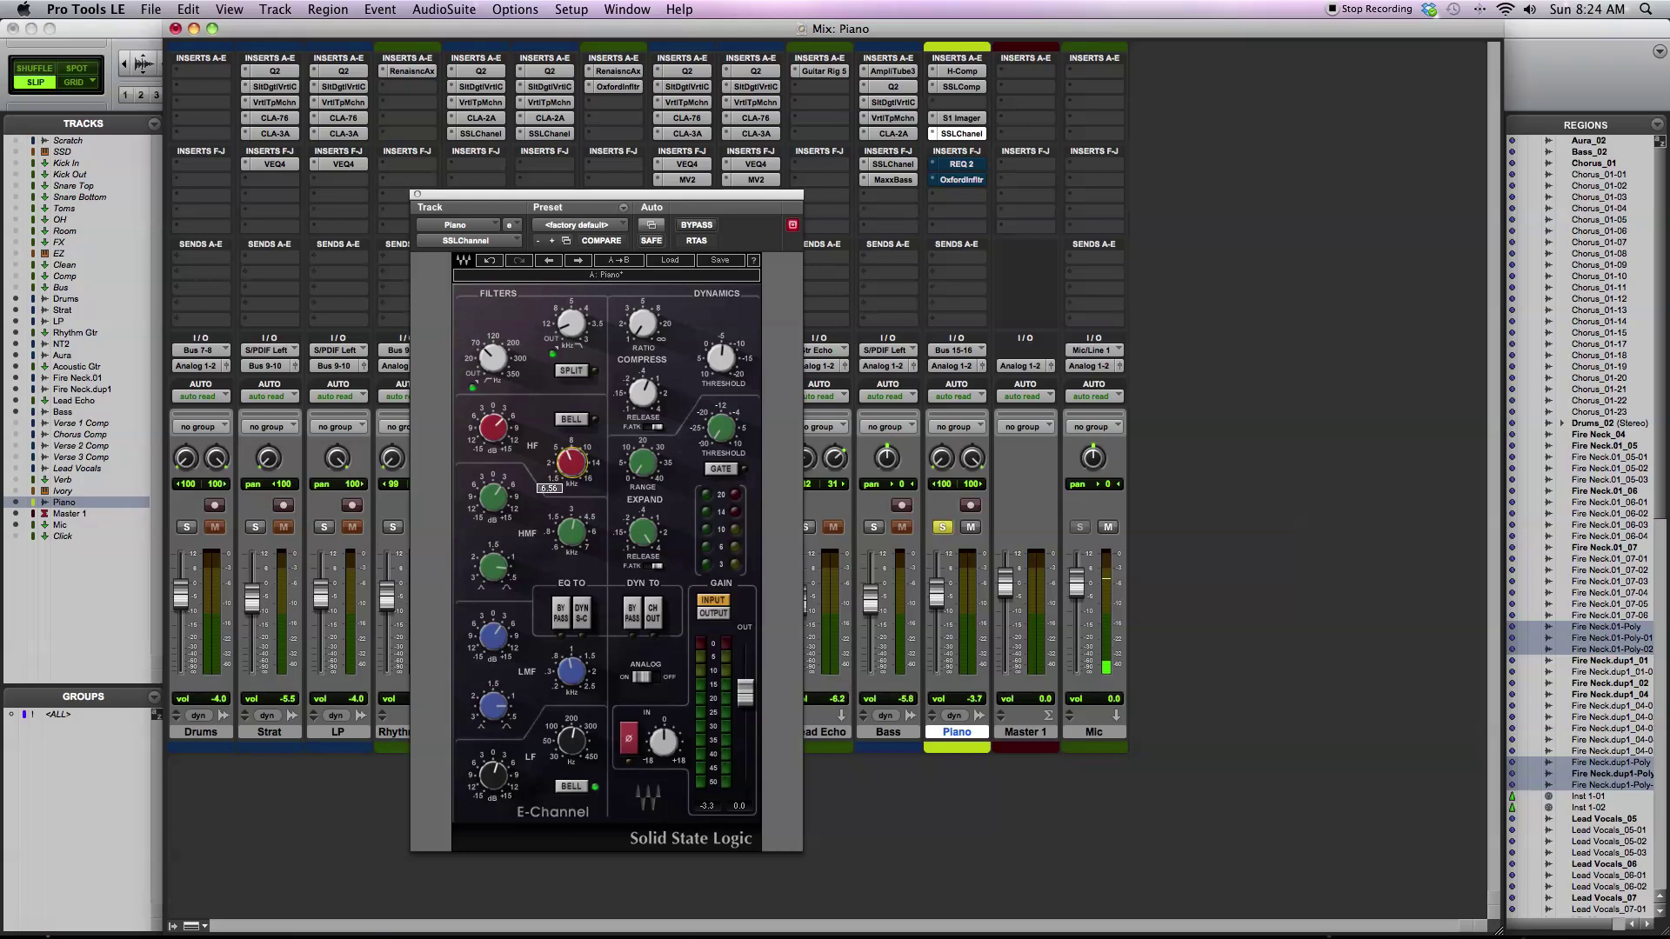
{"action": "left_click", "coordinate": [571, 324]}
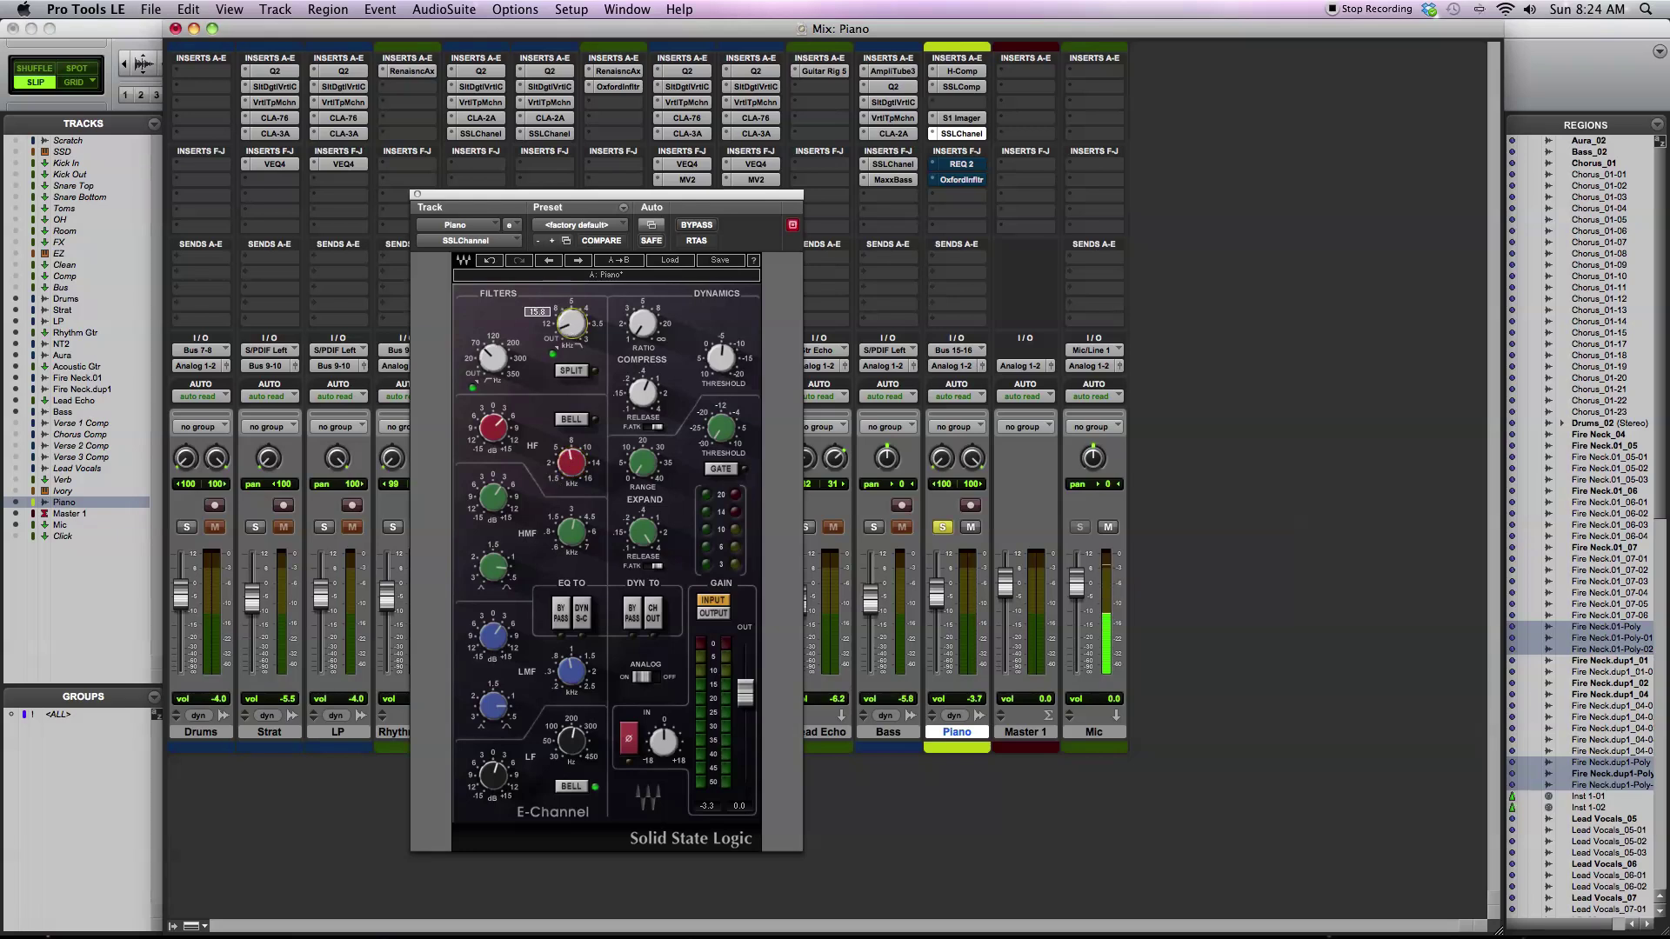
{"action": "left_click", "coordinate": [574, 470]}
- Fine-tune the HF band's gain in SSLChannel while the soloed piano plays
{"action": "left_click", "coordinate": [494, 429]}
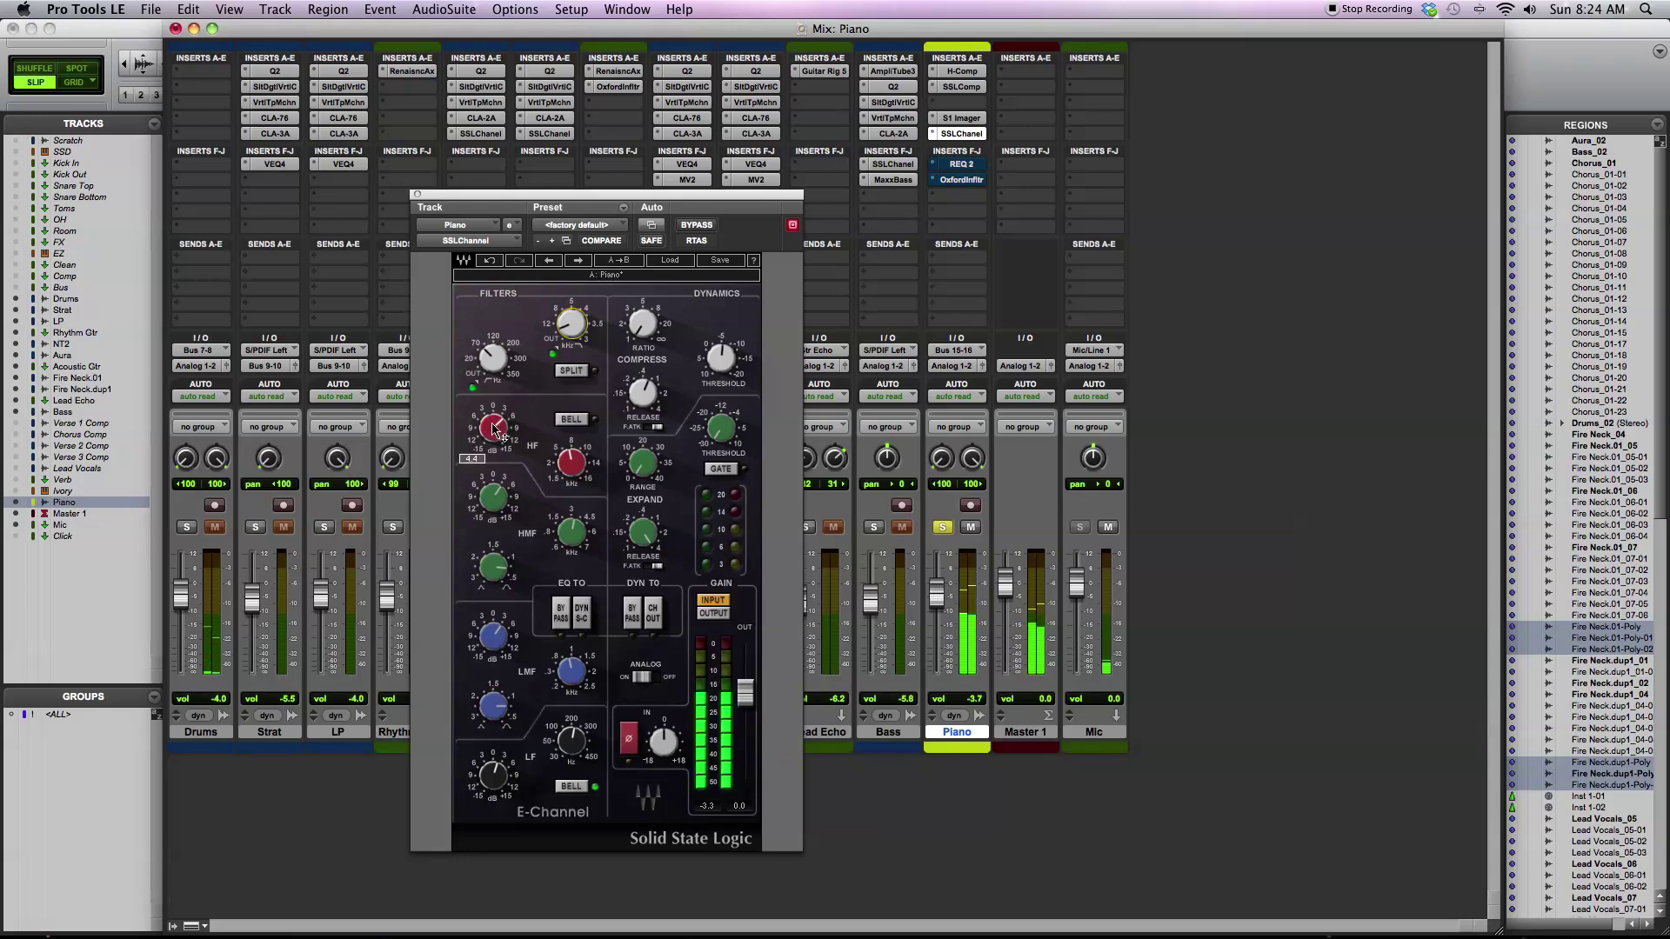
{"action": "mouse_move", "coordinate": [494, 429]}
{"action": "left_mouse_down"}
{"action": "mouse_move", "coordinate": [495, 461]}
{"action": "mouse_move", "coordinate": [495, 429]}
{"action": "left_mouse_up"}
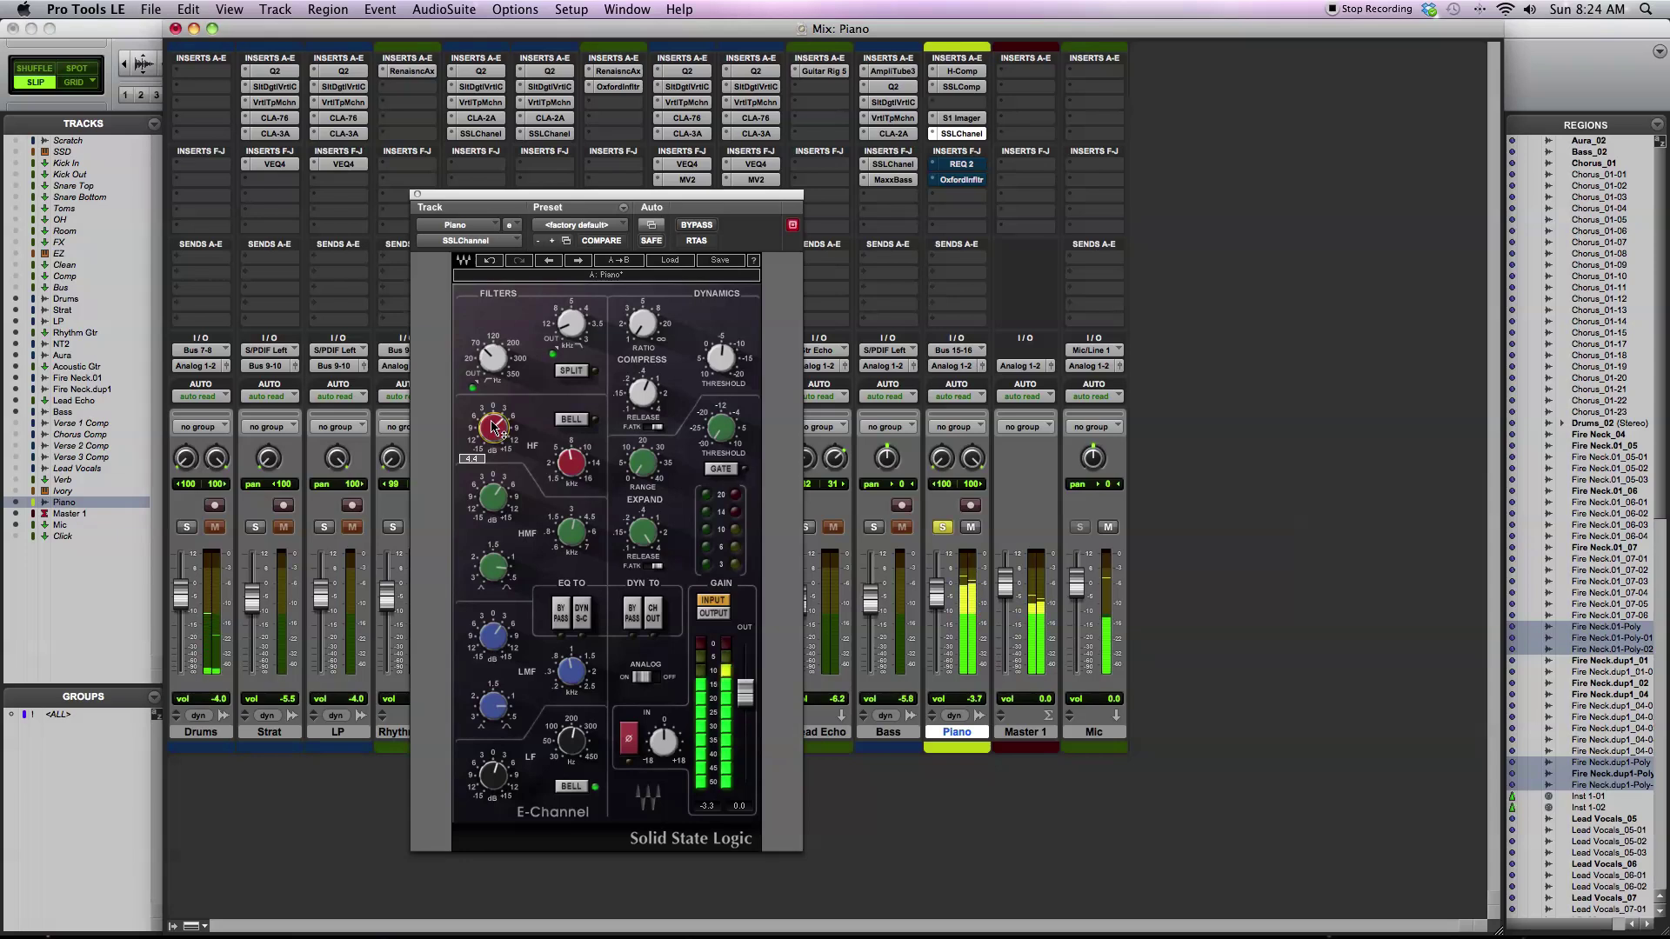
{"action": "left_click_drag", "start_coordinate": [495, 429], "coordinate": [495, 428]}
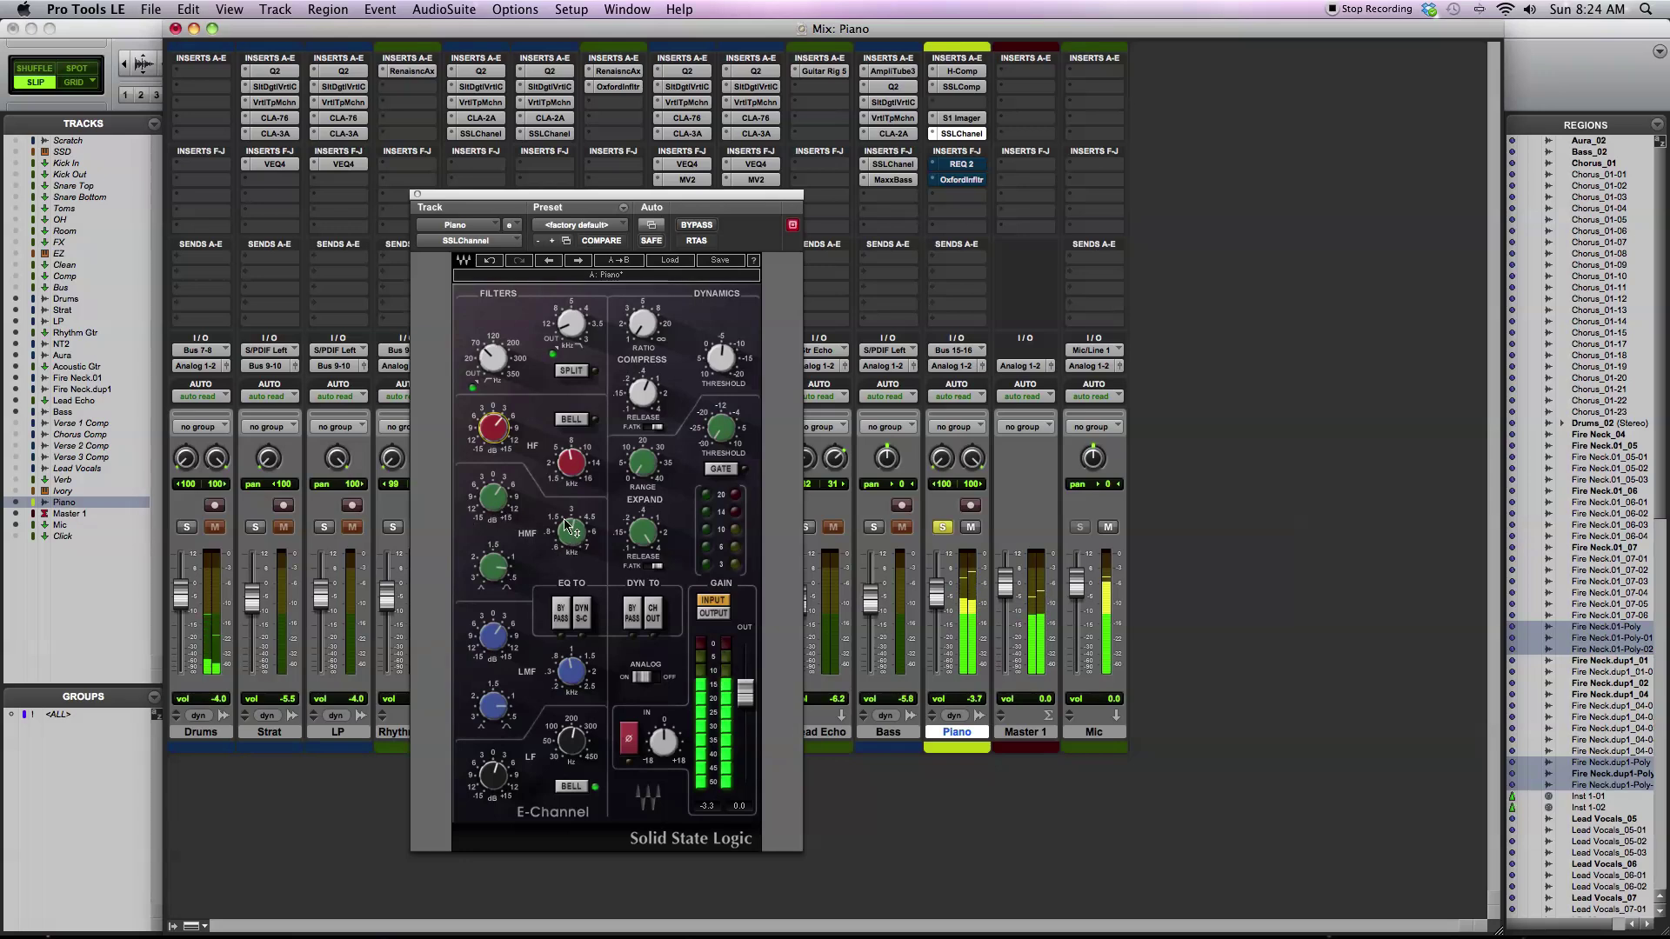
- Adjust the HMF and LMF band gains in SSLChannel by ear while the soloed piano plays
{"action": "left_click", "coordinate": [489, 499]}
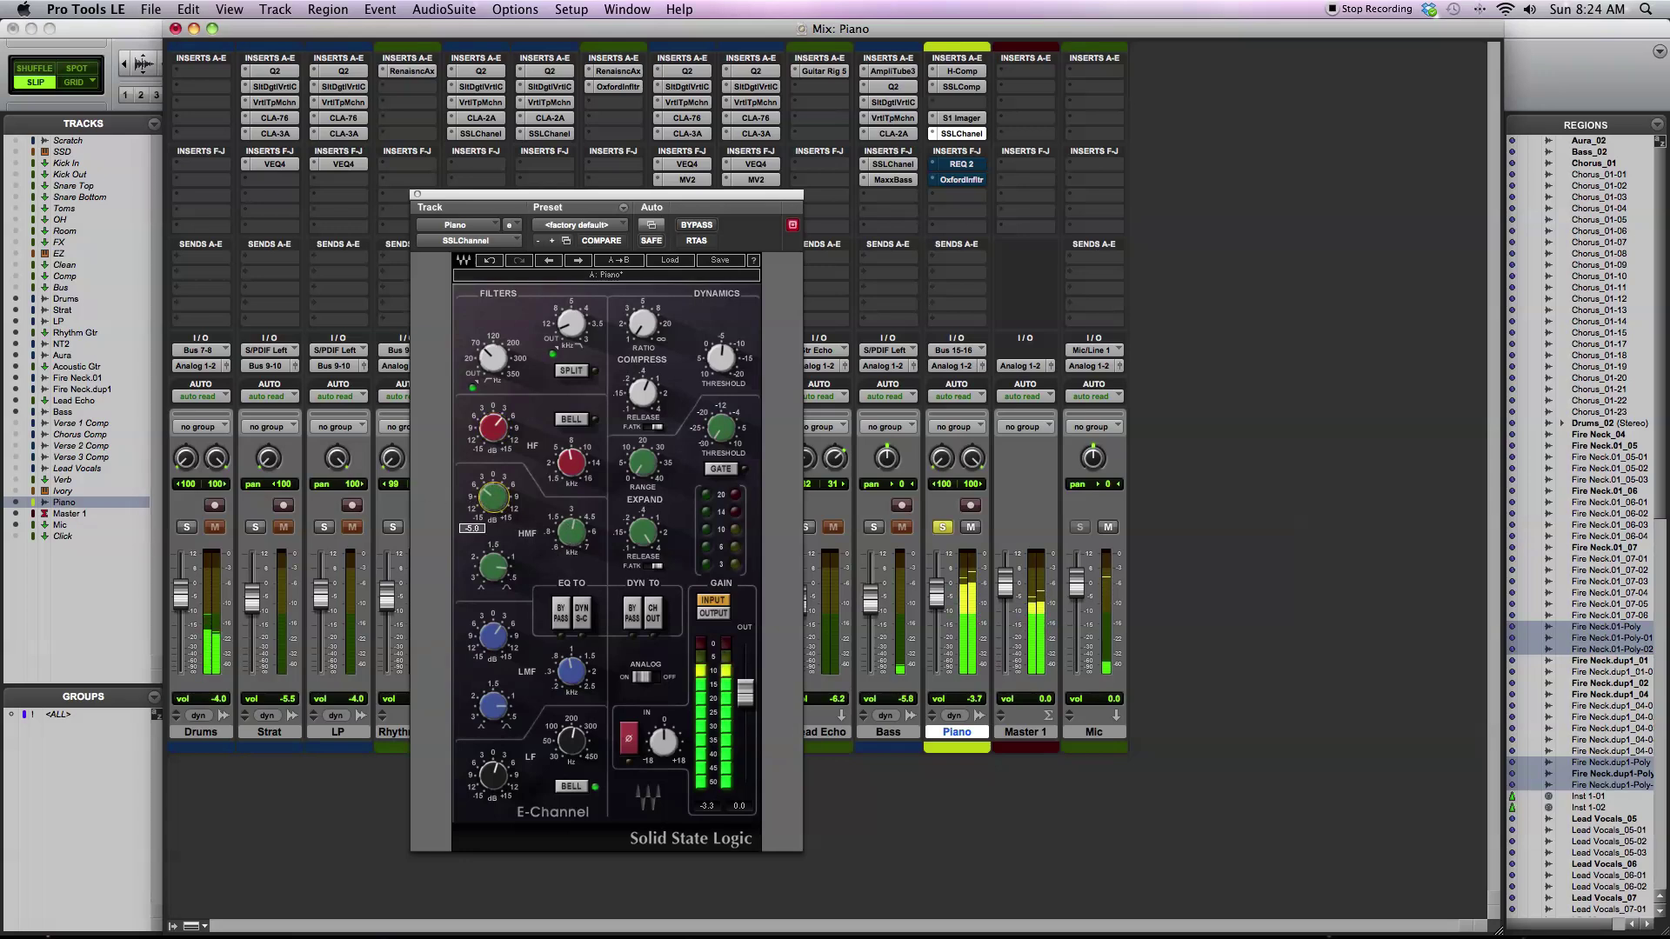
{"action": "left_click_drag", "start_coordinate": [494, 497], "coordinate": [493, 502]}
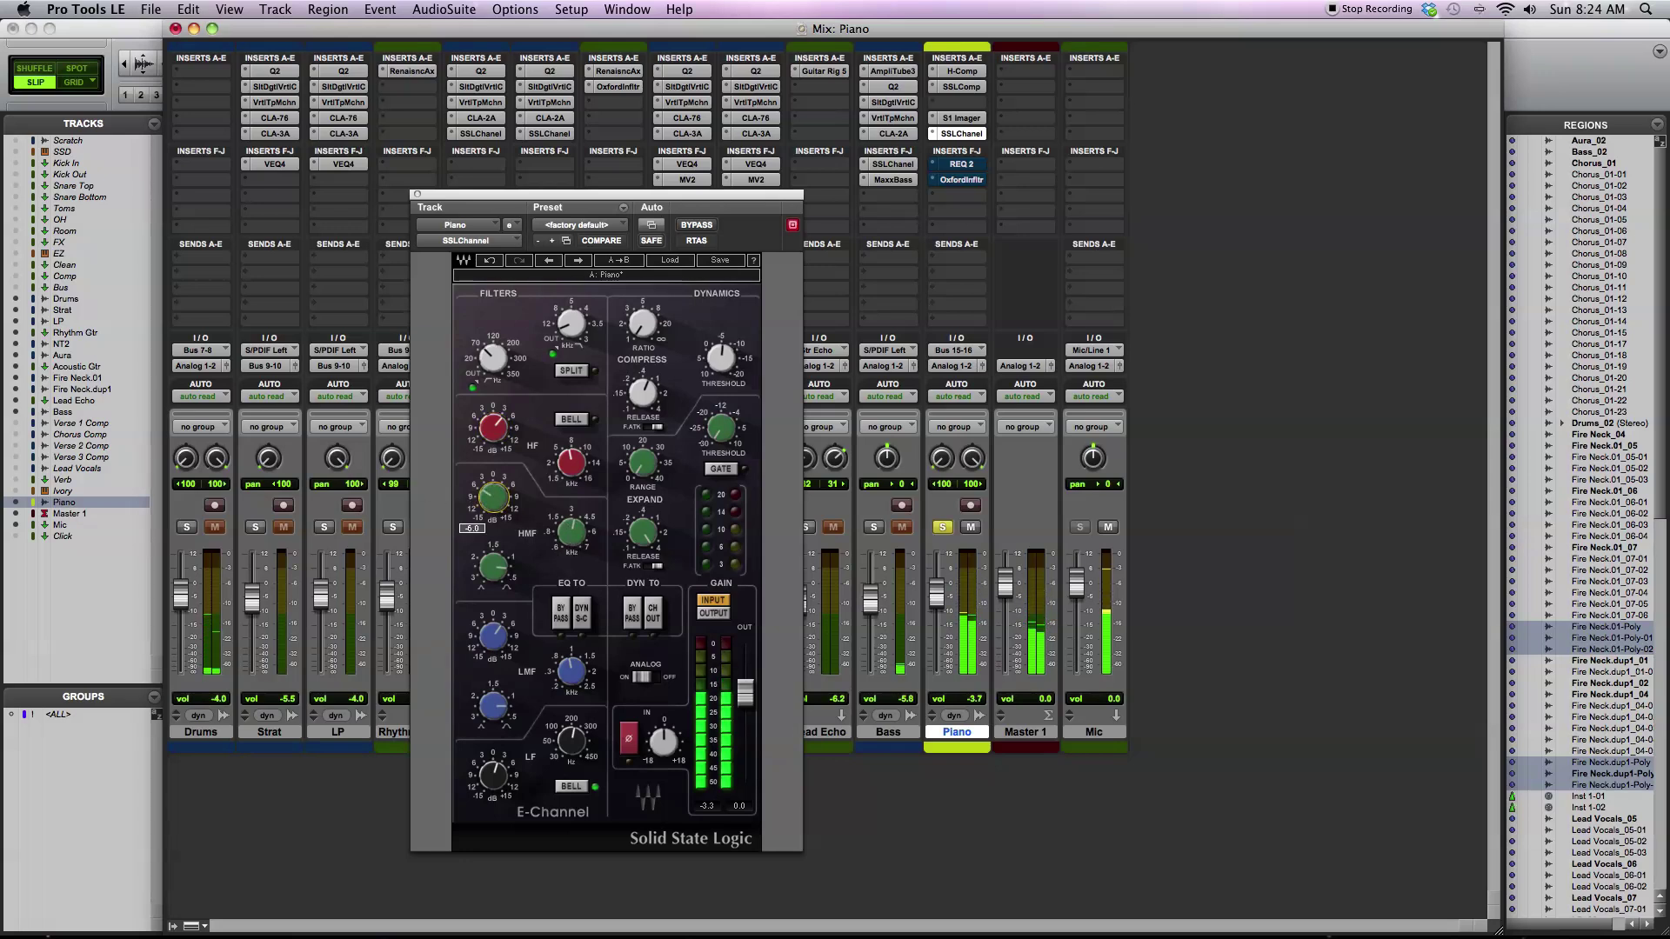
{"action": "left_click_drag", "start_coordinate": [493, 502], "coordinate": [493, 511]}
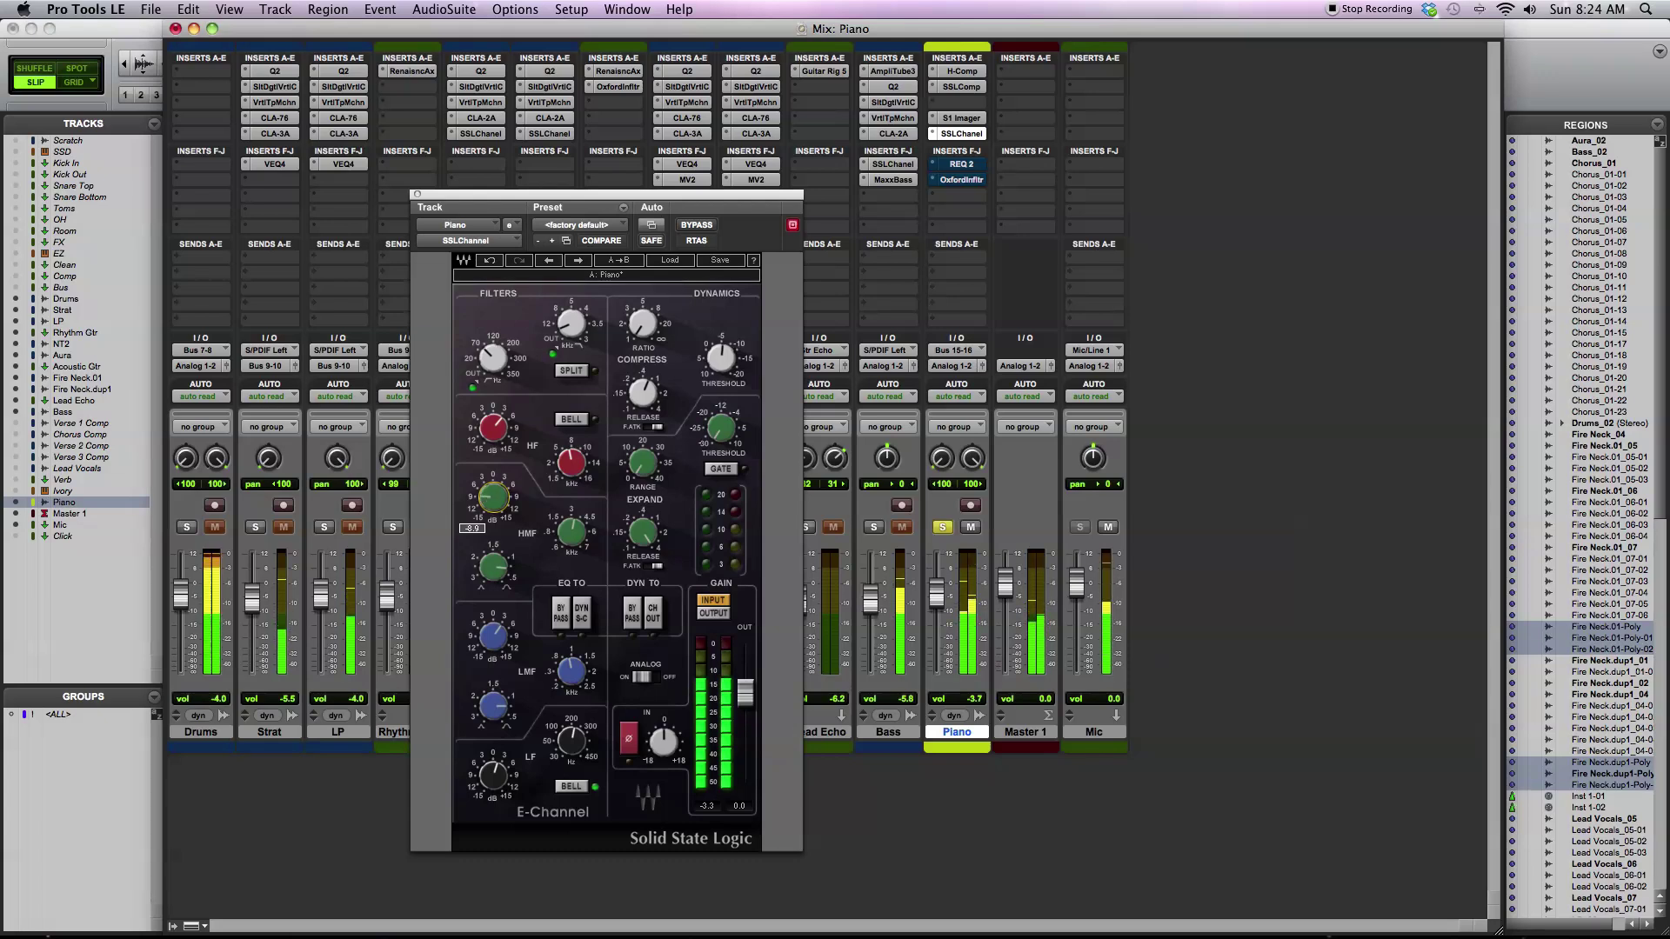
{"action": "left_click_drag", "start_coordinate": [493, 511], "coordinate": [493, 502]}
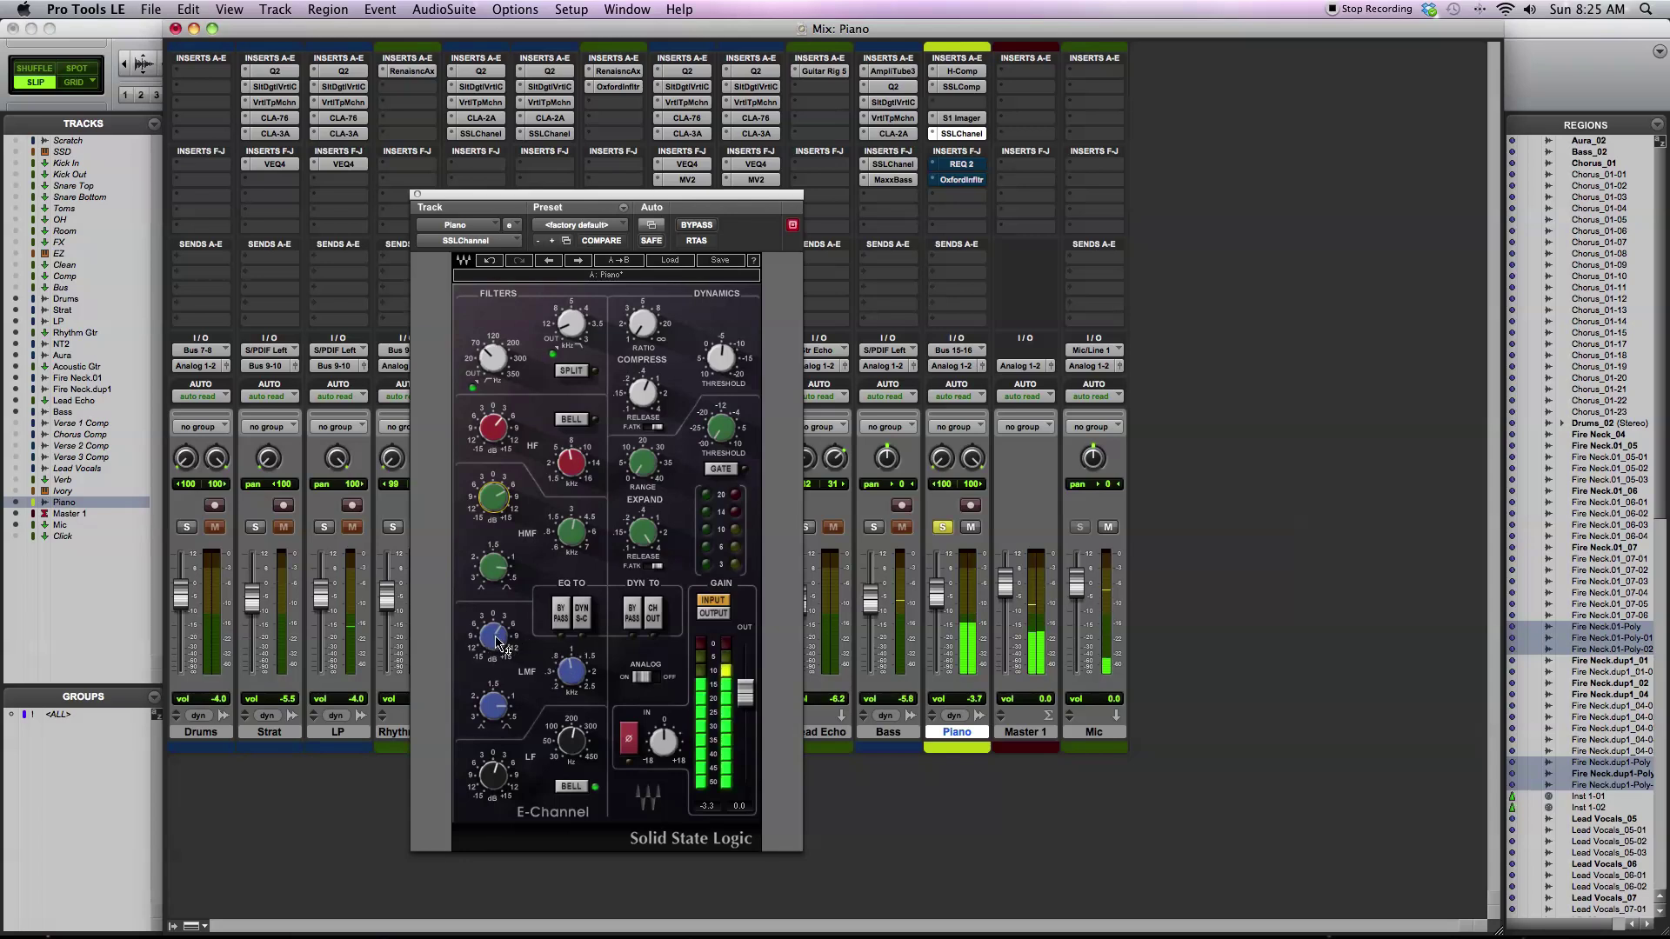
{"action": "left_click_drag", "start_coordinate": [500, 644], "coordinate": [499, 651]}
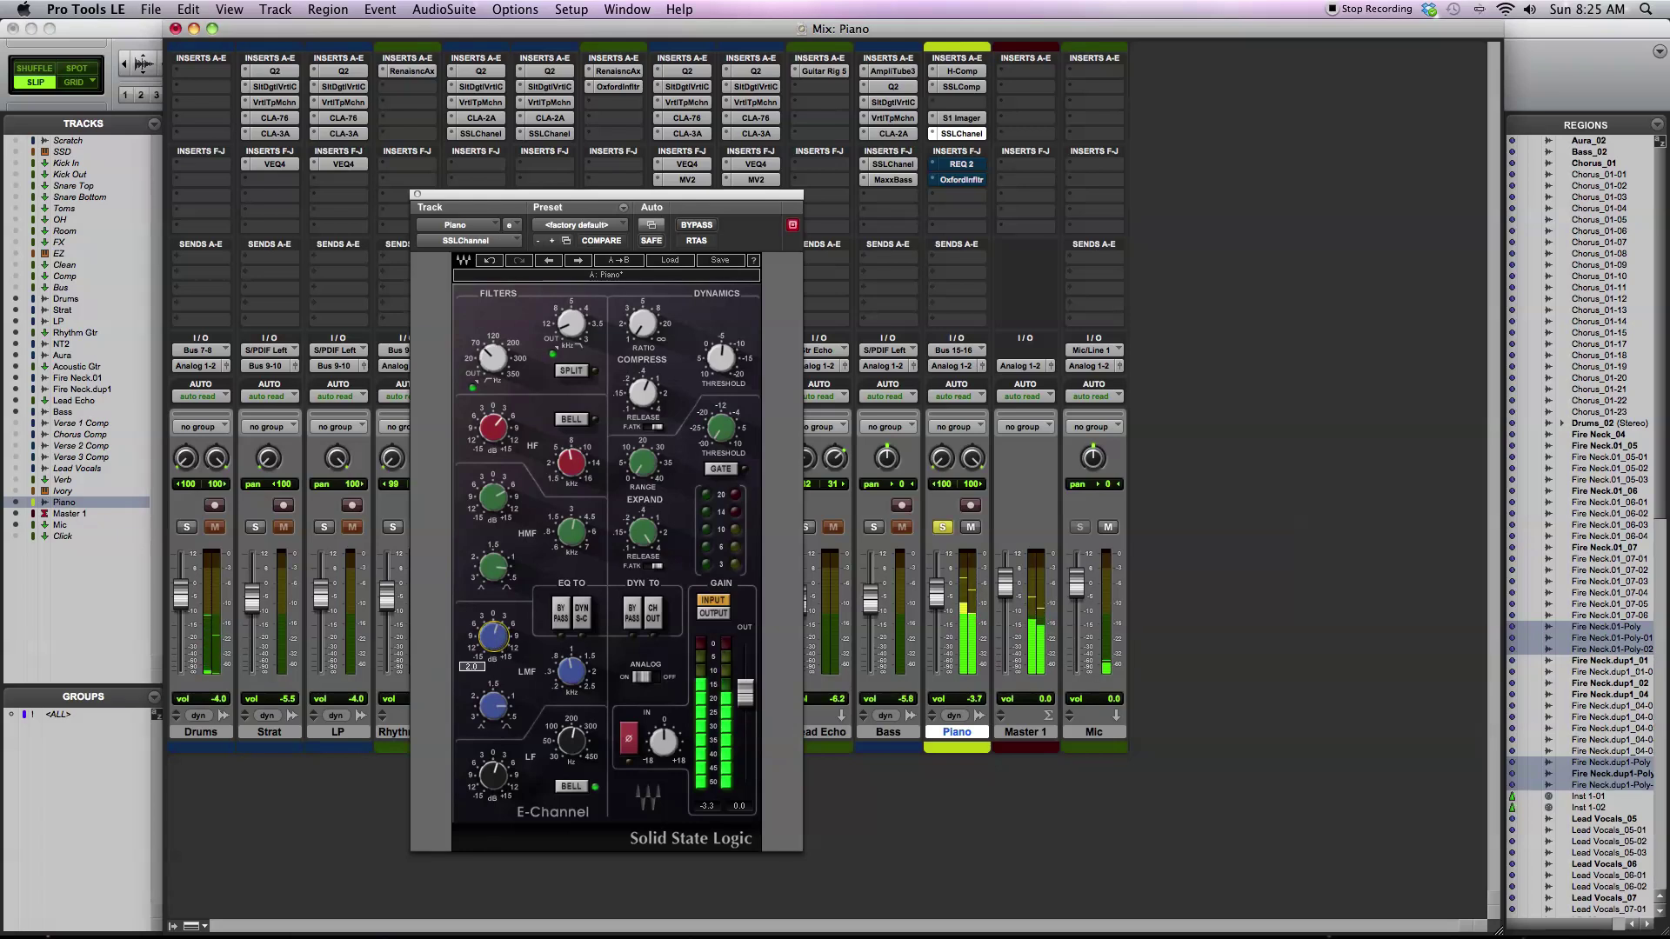
{"action": "left_click_drag", "start_coordinate": [493, 637], "coordinate": [493, 628]}
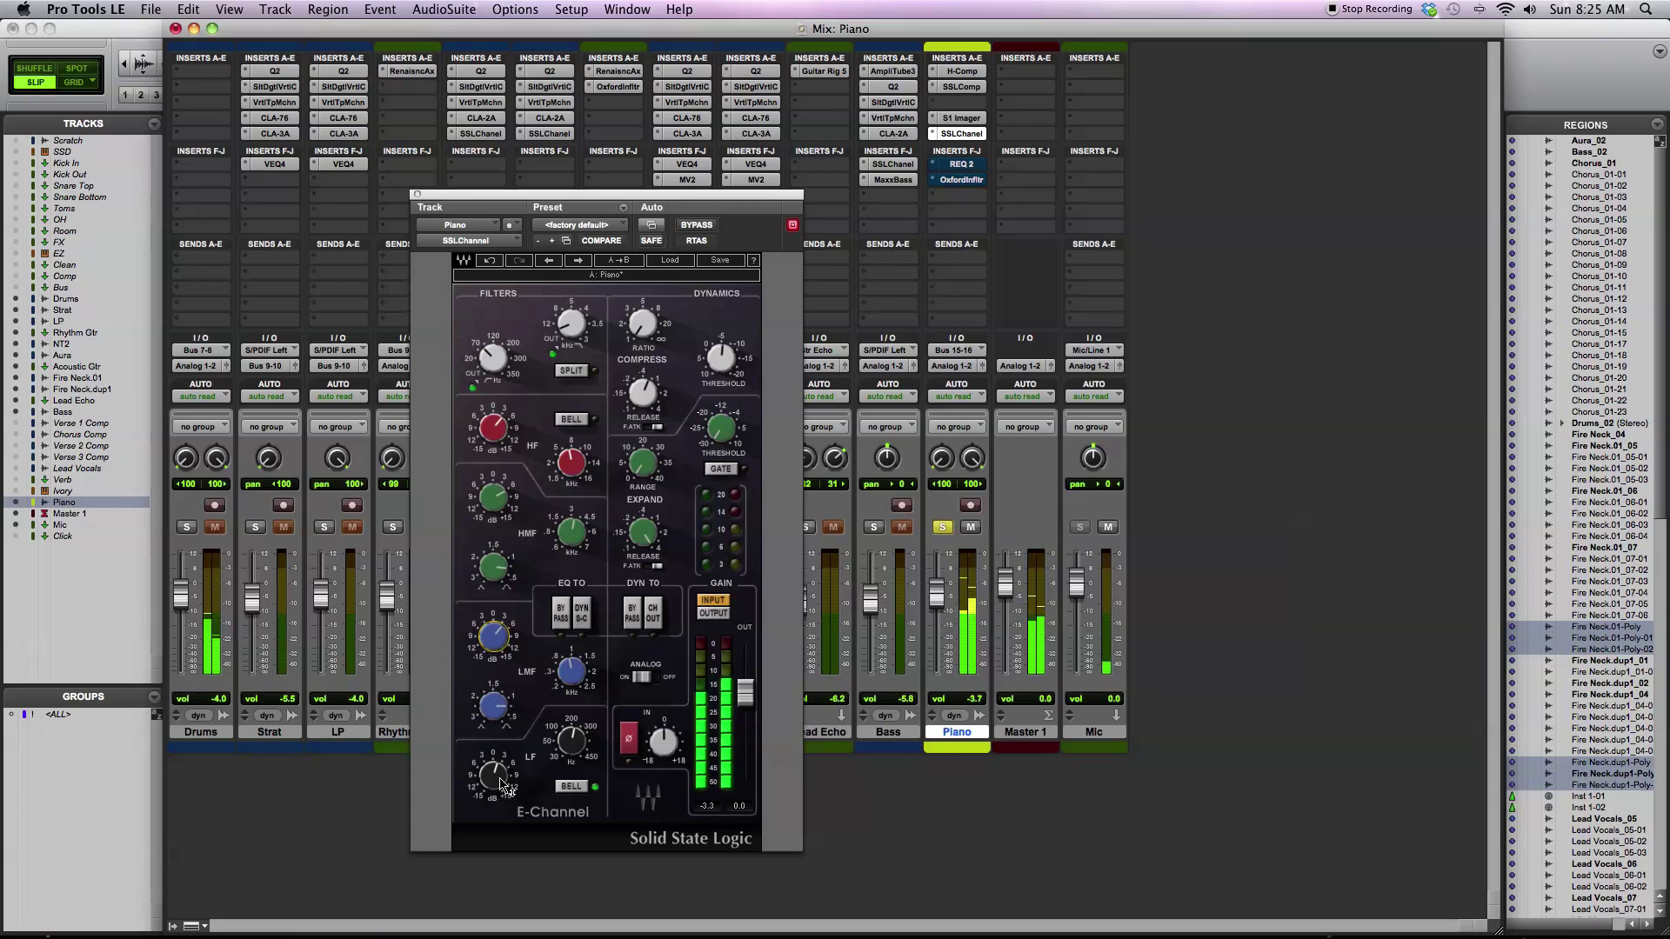
- Adjust the LF band's gain in the piano's SSLChannel by ear and close the plug-in
{"action": "left_click_drag", "start_coordinate": [502, 787], "coordinate": [498, 776]}
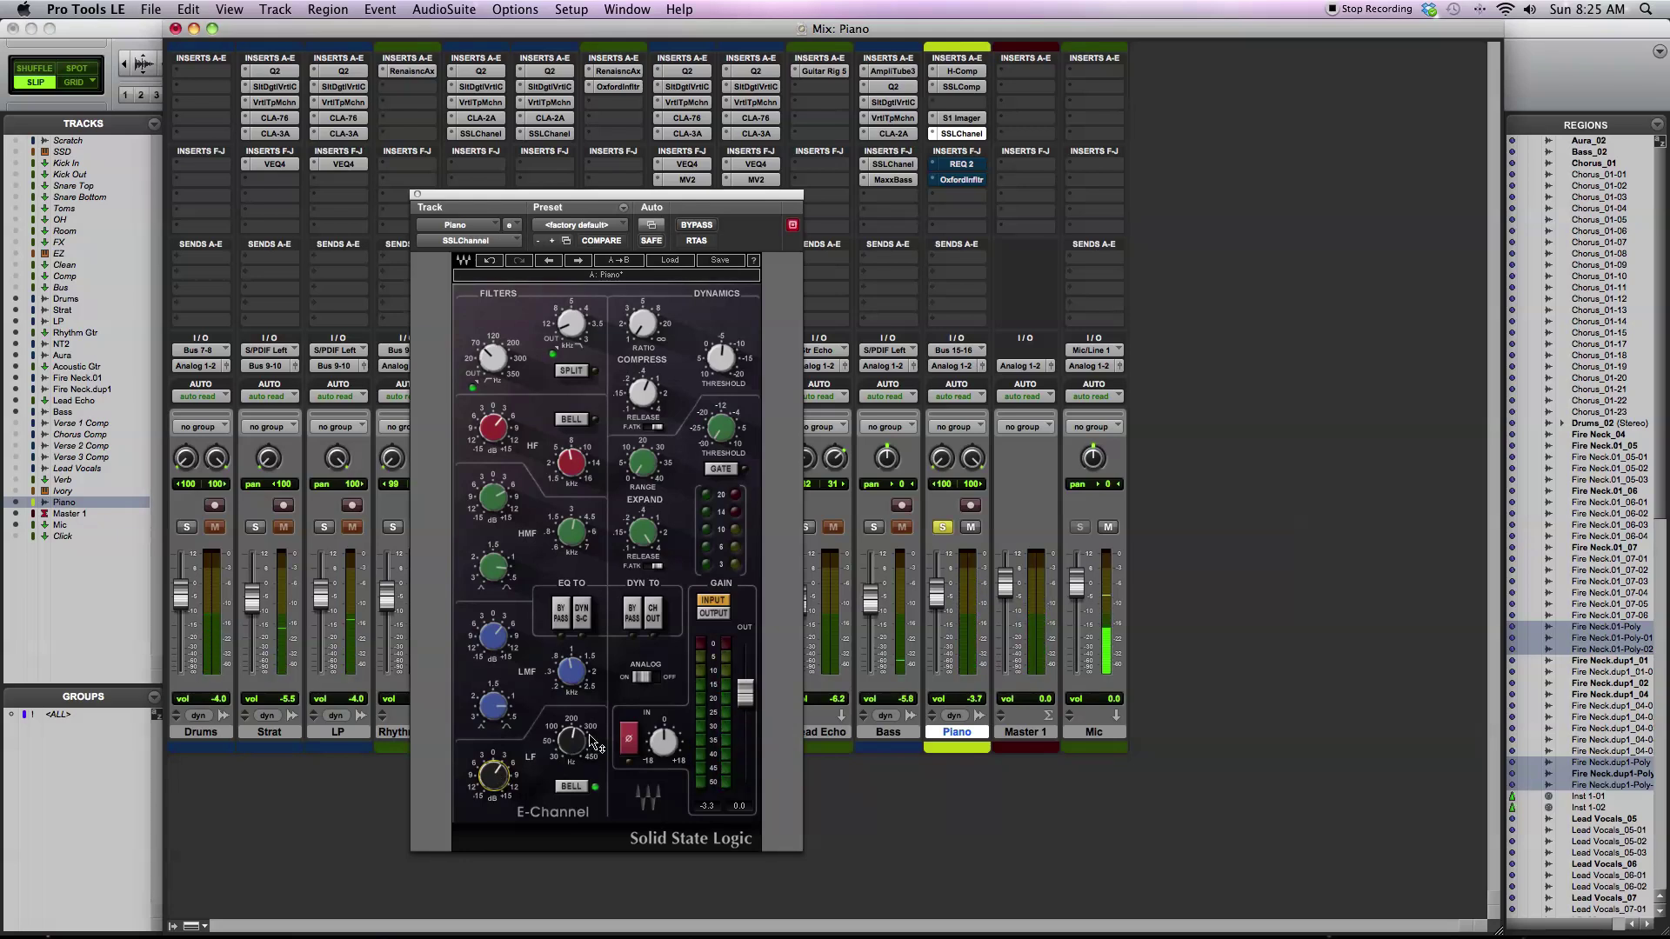
{"action": "mouse_move", "coordinate": [578, 736]}
{"action": "left_click_drag", "start_coordinate": [493, 777], "coordinate": [493, 812]}
{"action": "mouse_move", "coordinate": [511, 519]}
{"action": "mouse_move", "coordinate": [576, 465]}
{"action": "left_click", "coordinate": [417, 194]}
- Open the piano's REQ 2 equalizer and take it out of bypass
{"action": "left_click", "coordinate": [976, 165]}
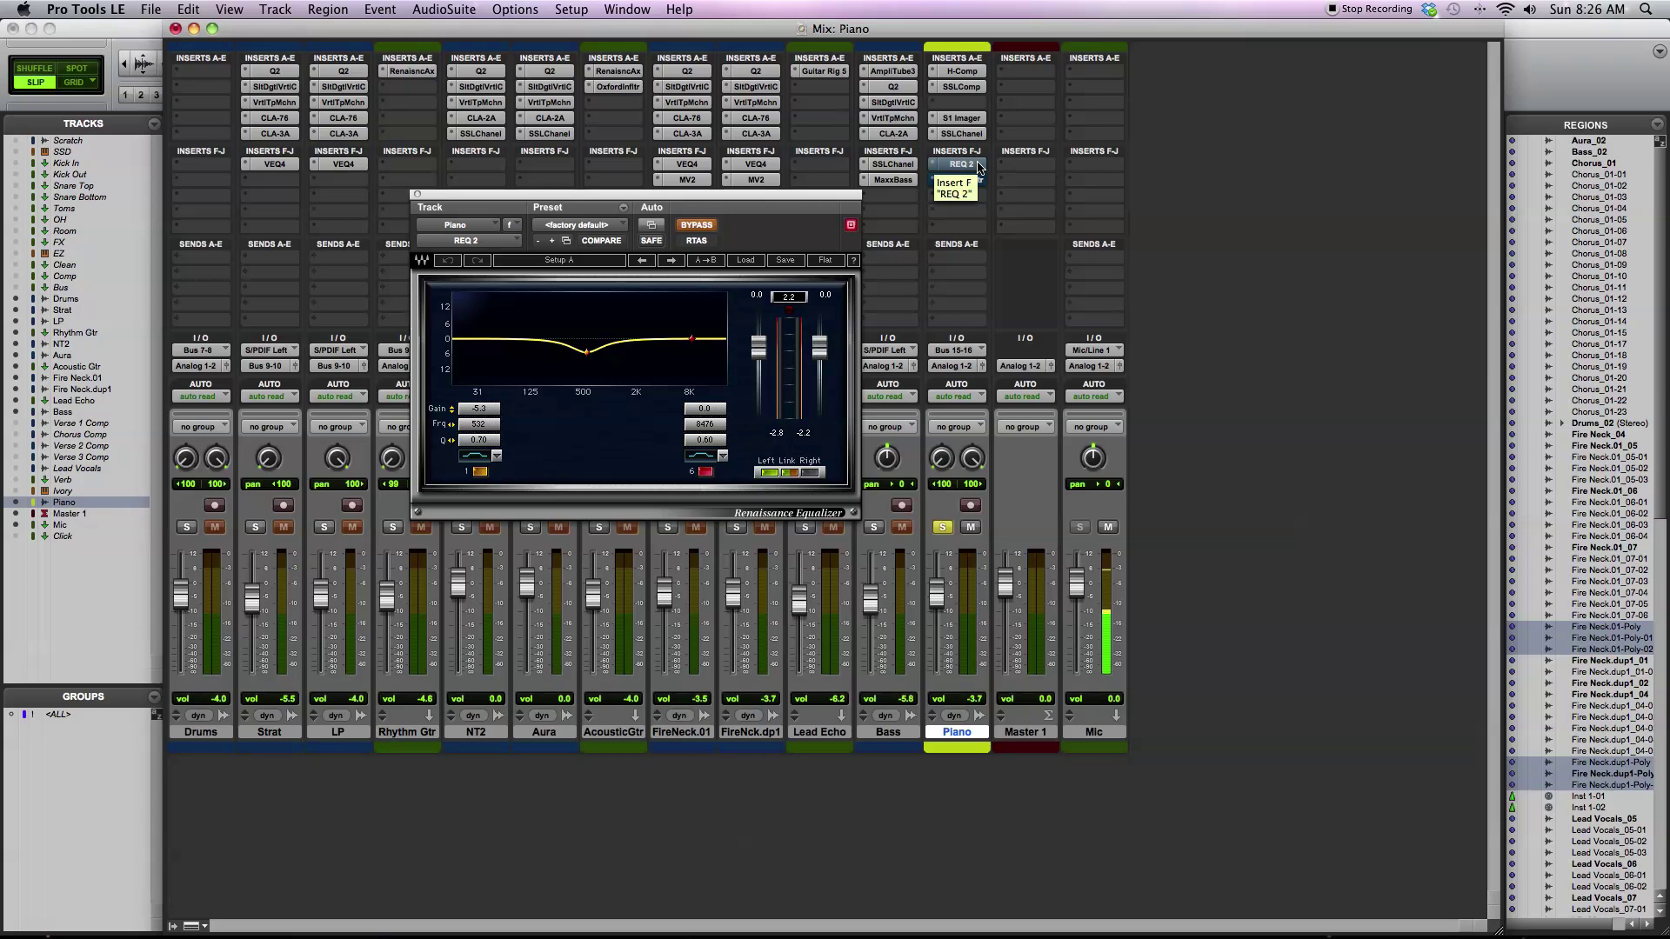
{"action": "left_click", "coordinate": [701, 226]}
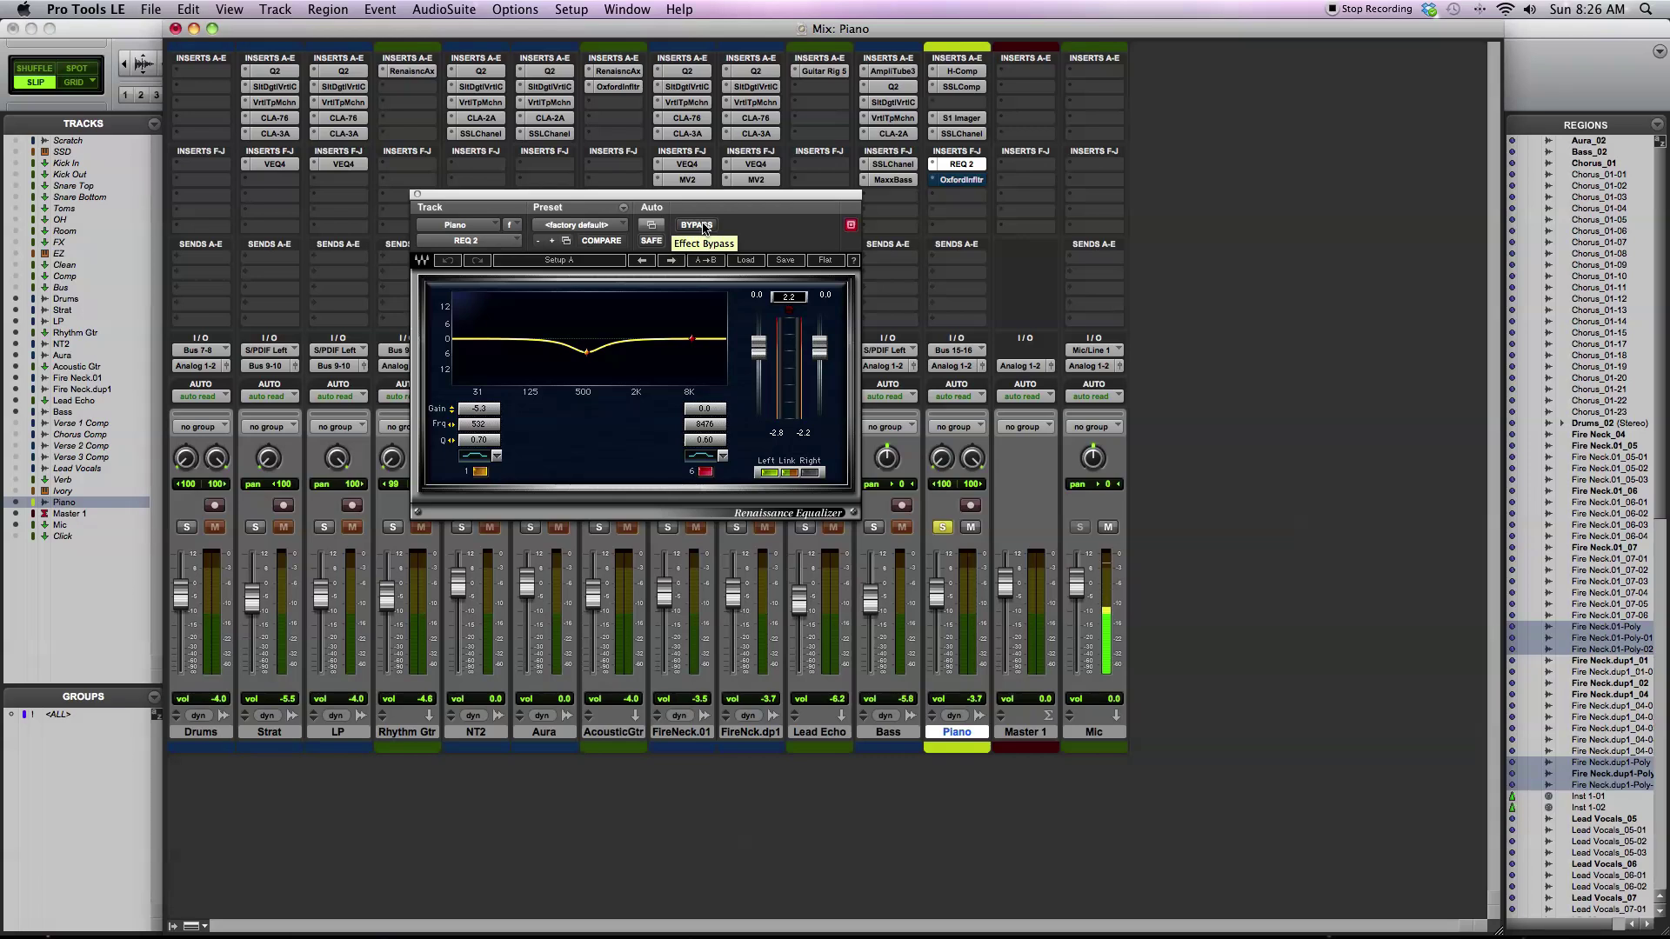
{"action": "left_click", "coordinate": [701, 225]}
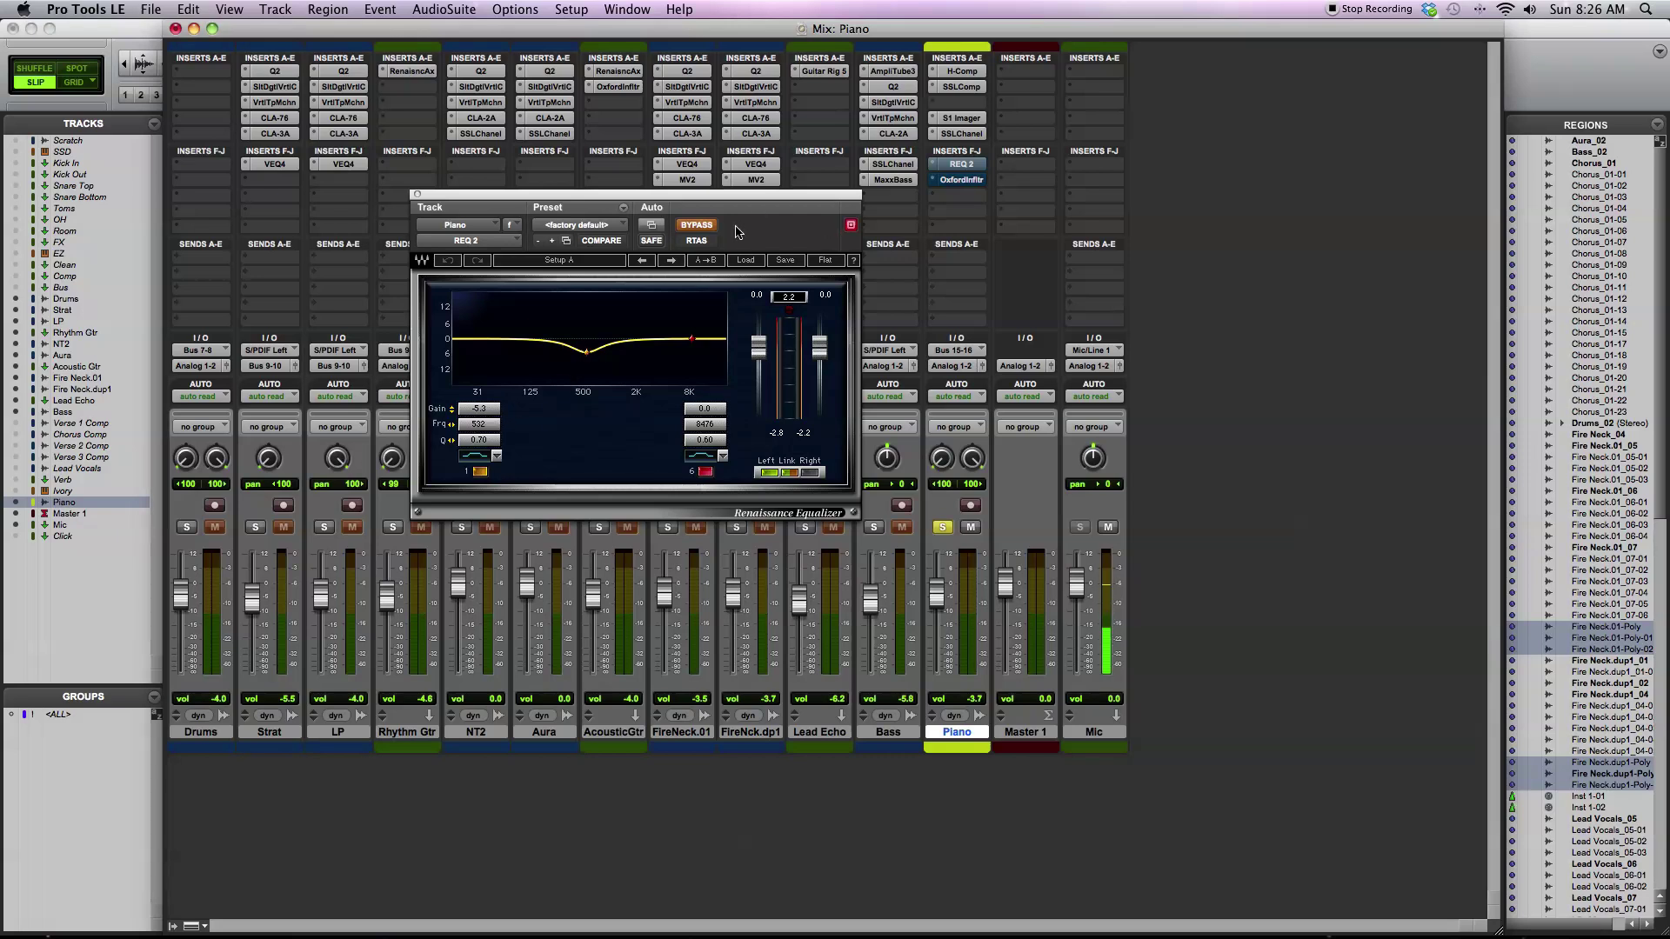
{"action": "left_click", "coordinate": [700, 225]}
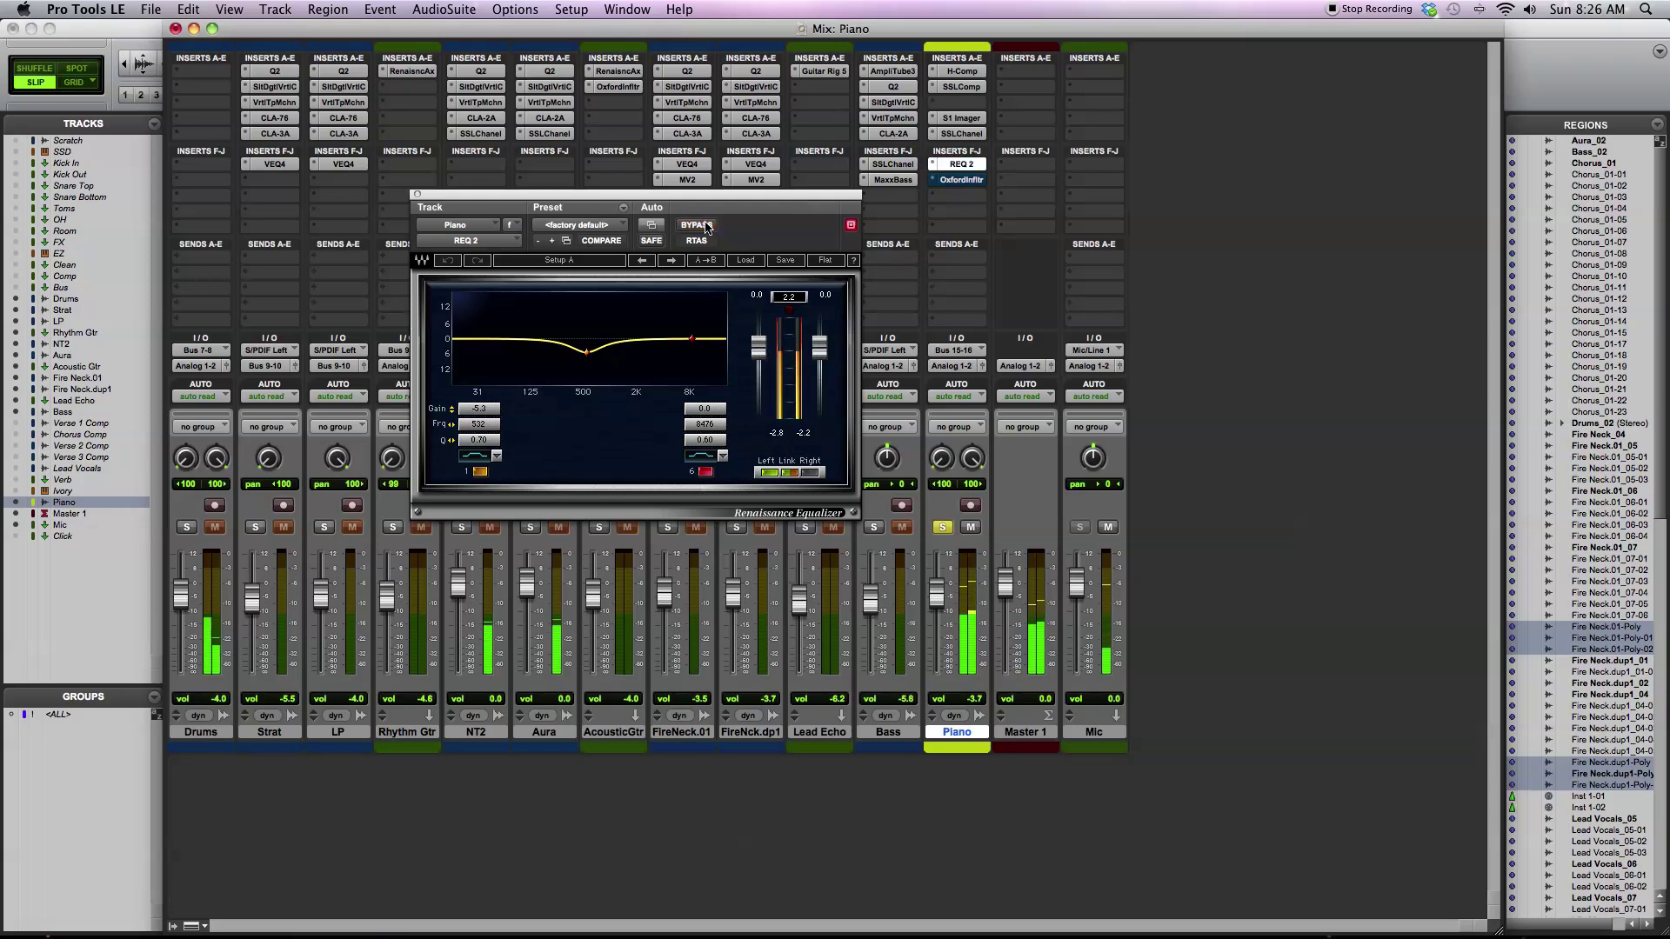
- Compare the soloed piano with REQ 2 bypassed and active, leave the equalizer active and close it
{"action": "left_click", "coordinate": [706, 225]}
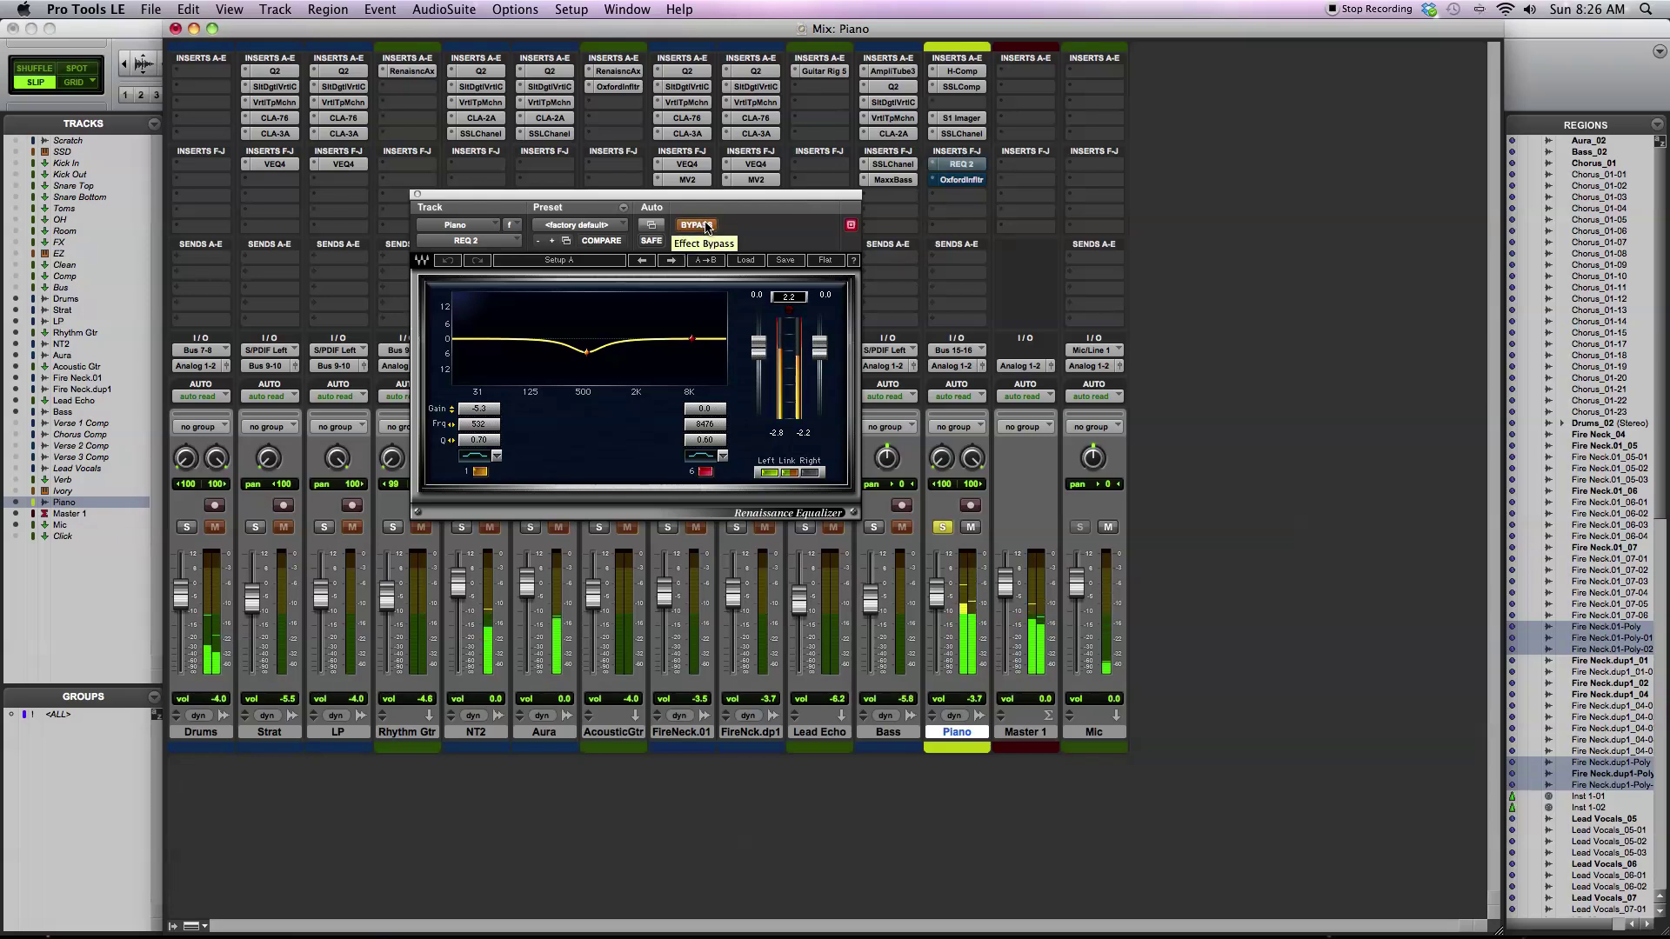
{"action": "left_click", "coordinate": [706, 225]}
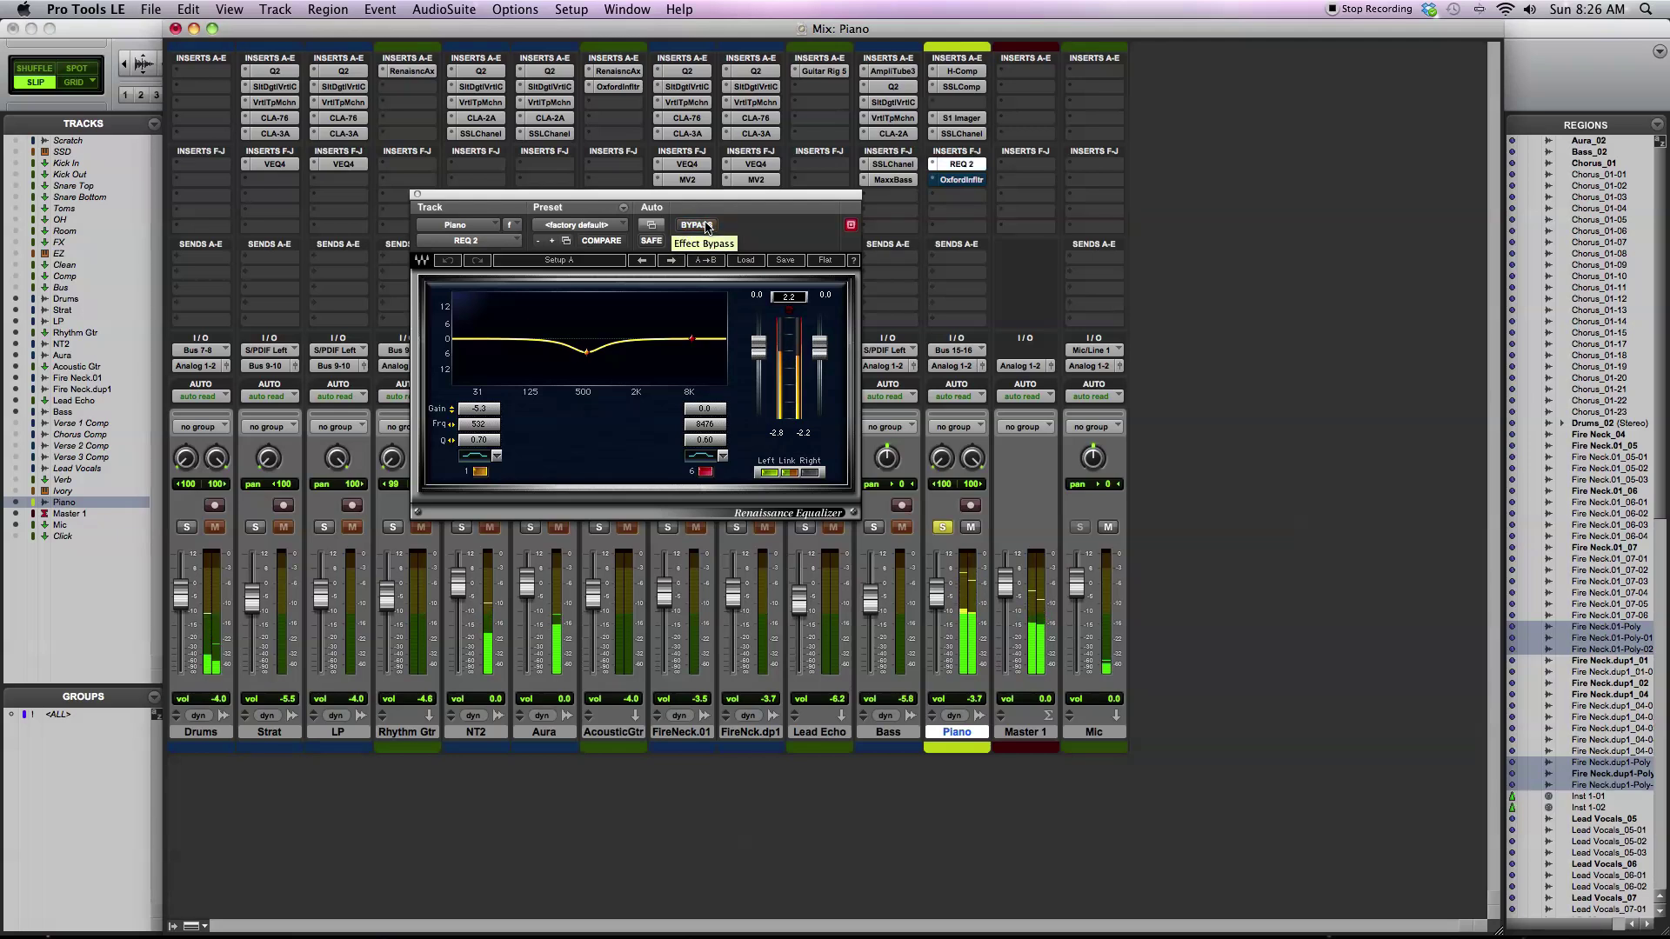
{"action": "left_click", "coordinate": [706, 225]}
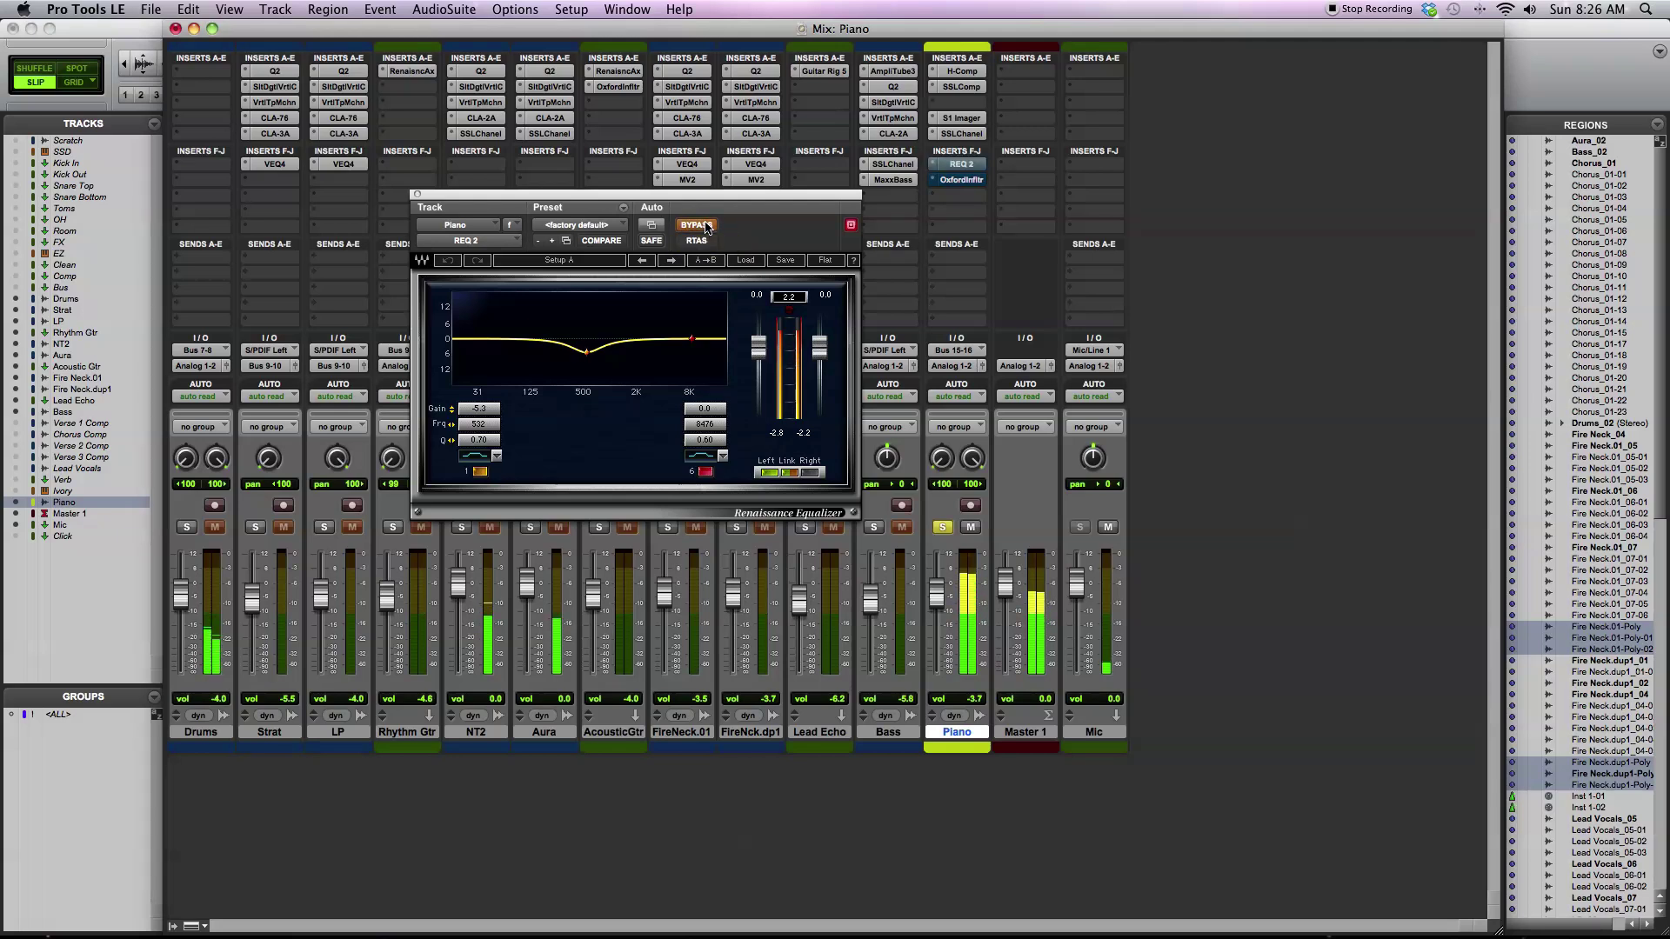
{"action": "left_click", "coordinate": [706, 225]}
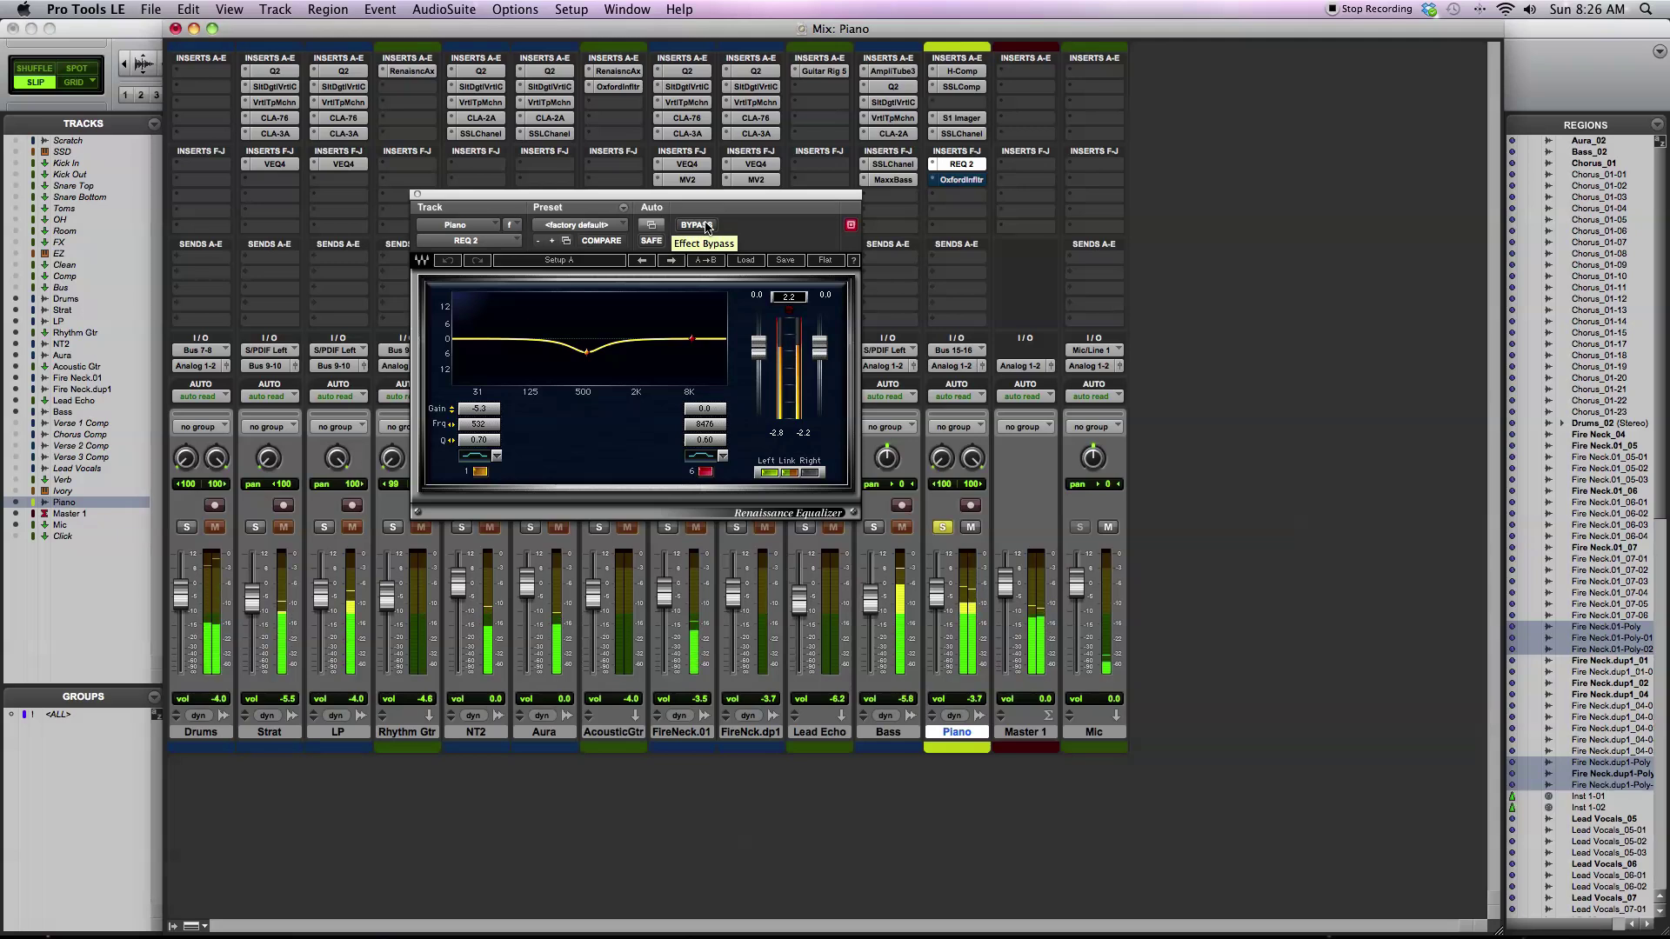
{"action": "left_click", "coordinate": [706, 225]}
{"action": "left_click", "coordinate": [706, 225]}
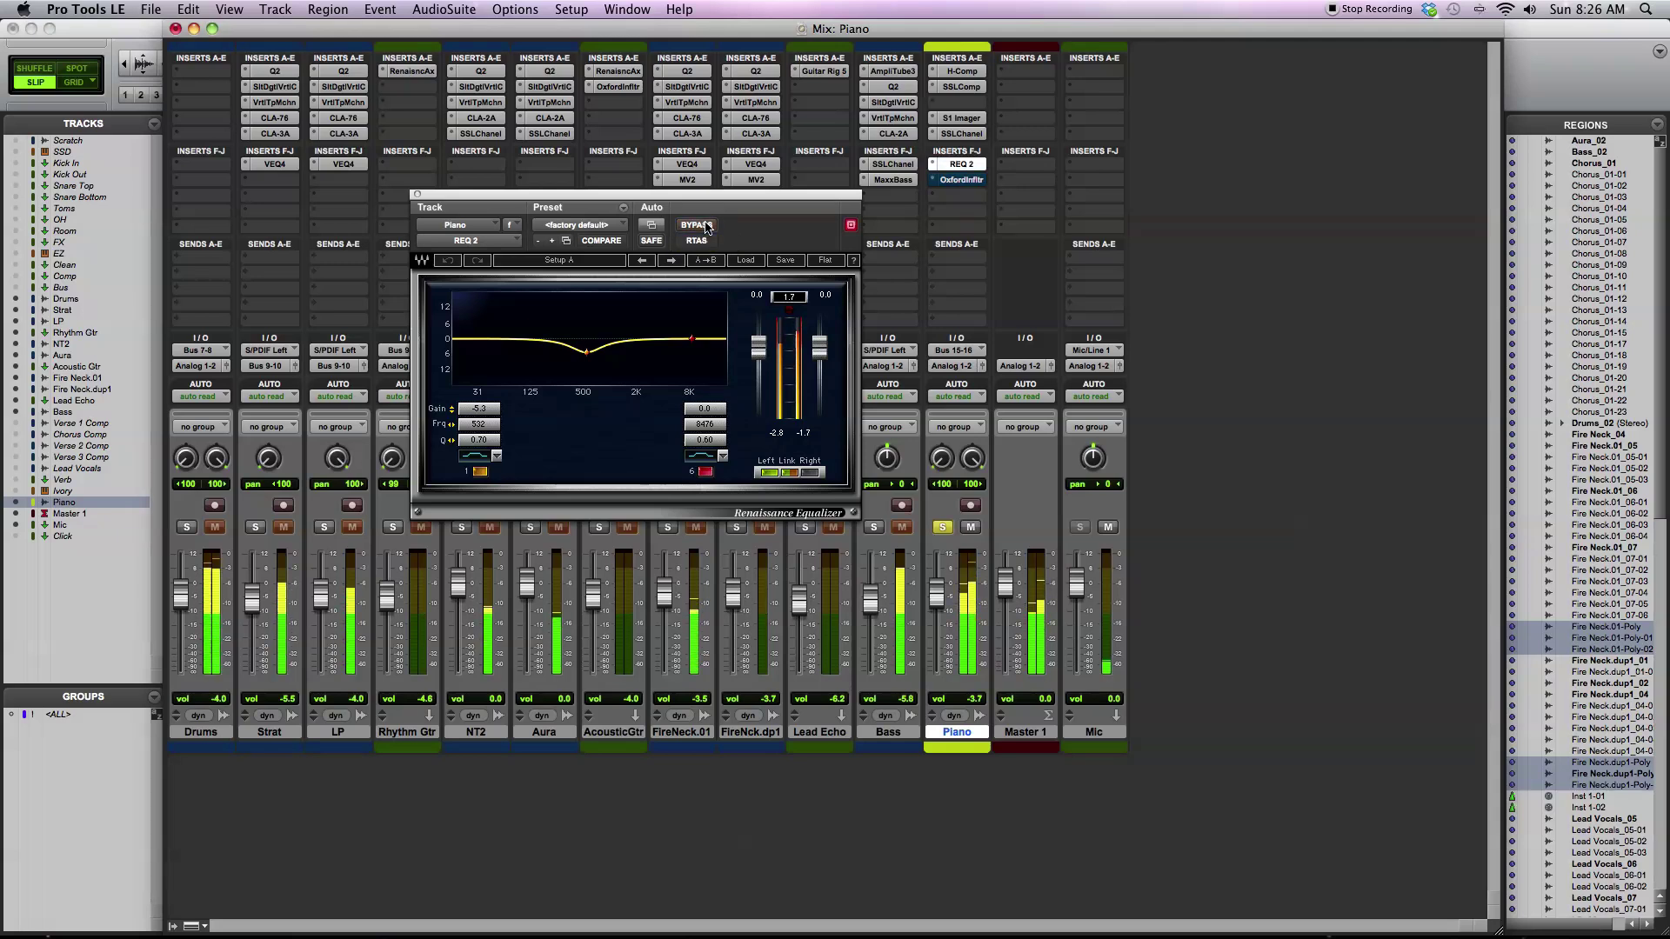
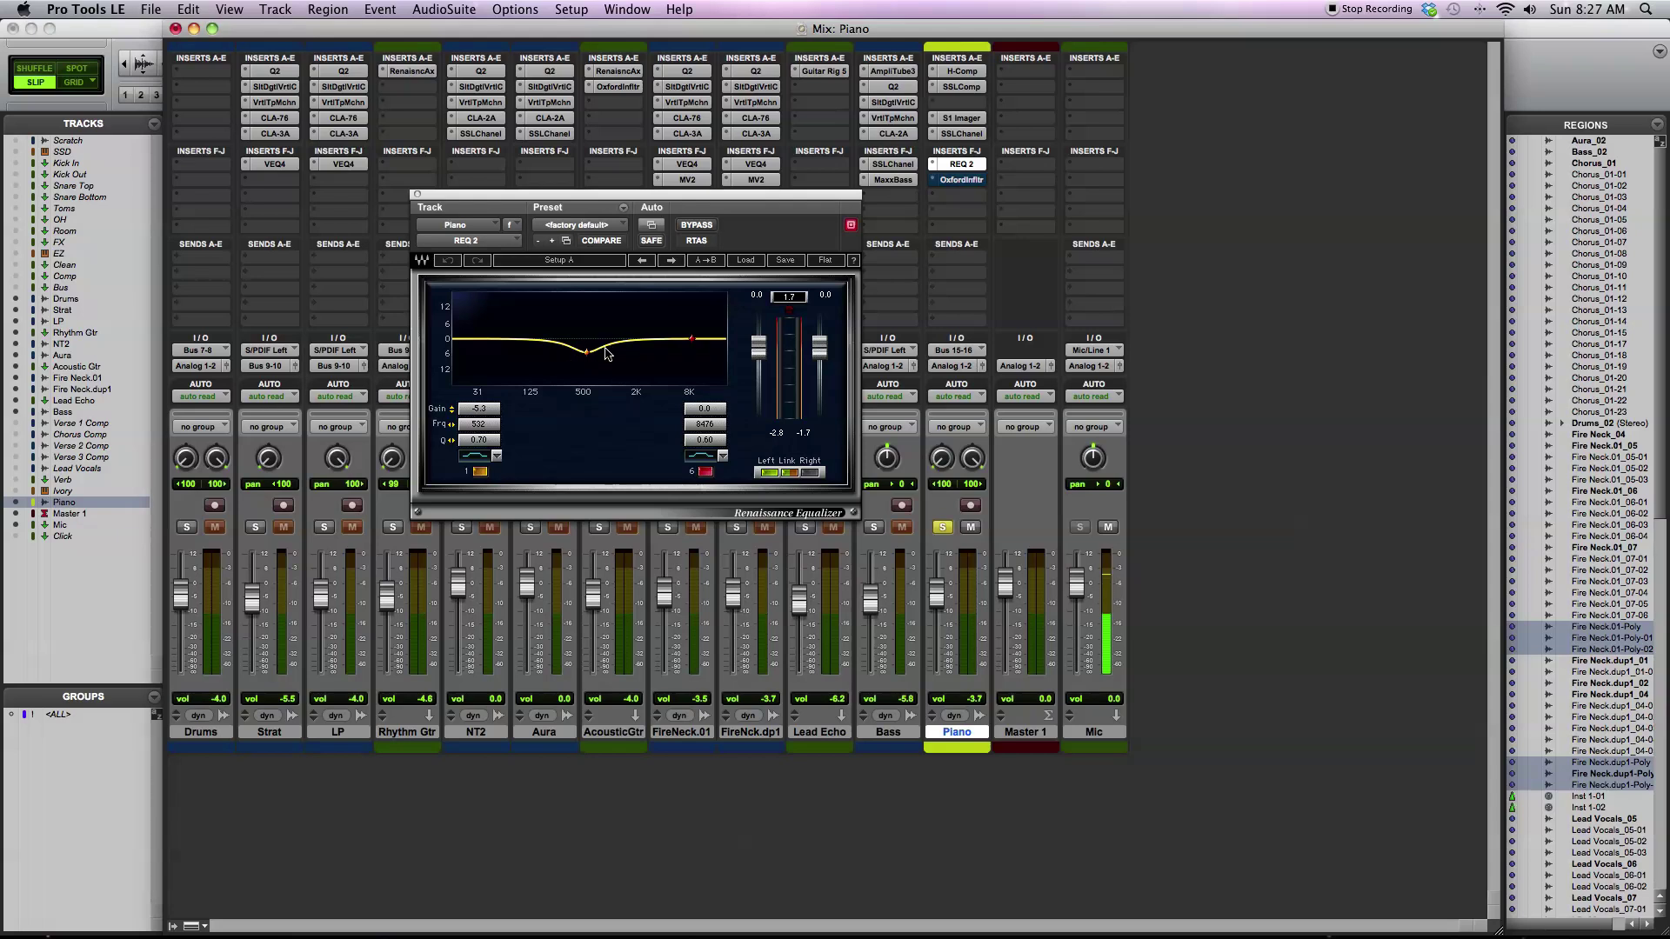
{"action": "left_click", "coordinate": [711, 226]}
{"action": "left_click", "coordinate": [712, 226]}
{"action": "left_click", "coordinate": [416, 194]}
- Open the piano's Oxford Inflator and activate it, comparing the soloed piano with and without the effect
{"action": "left_click", "coordinate": [960, 180]}
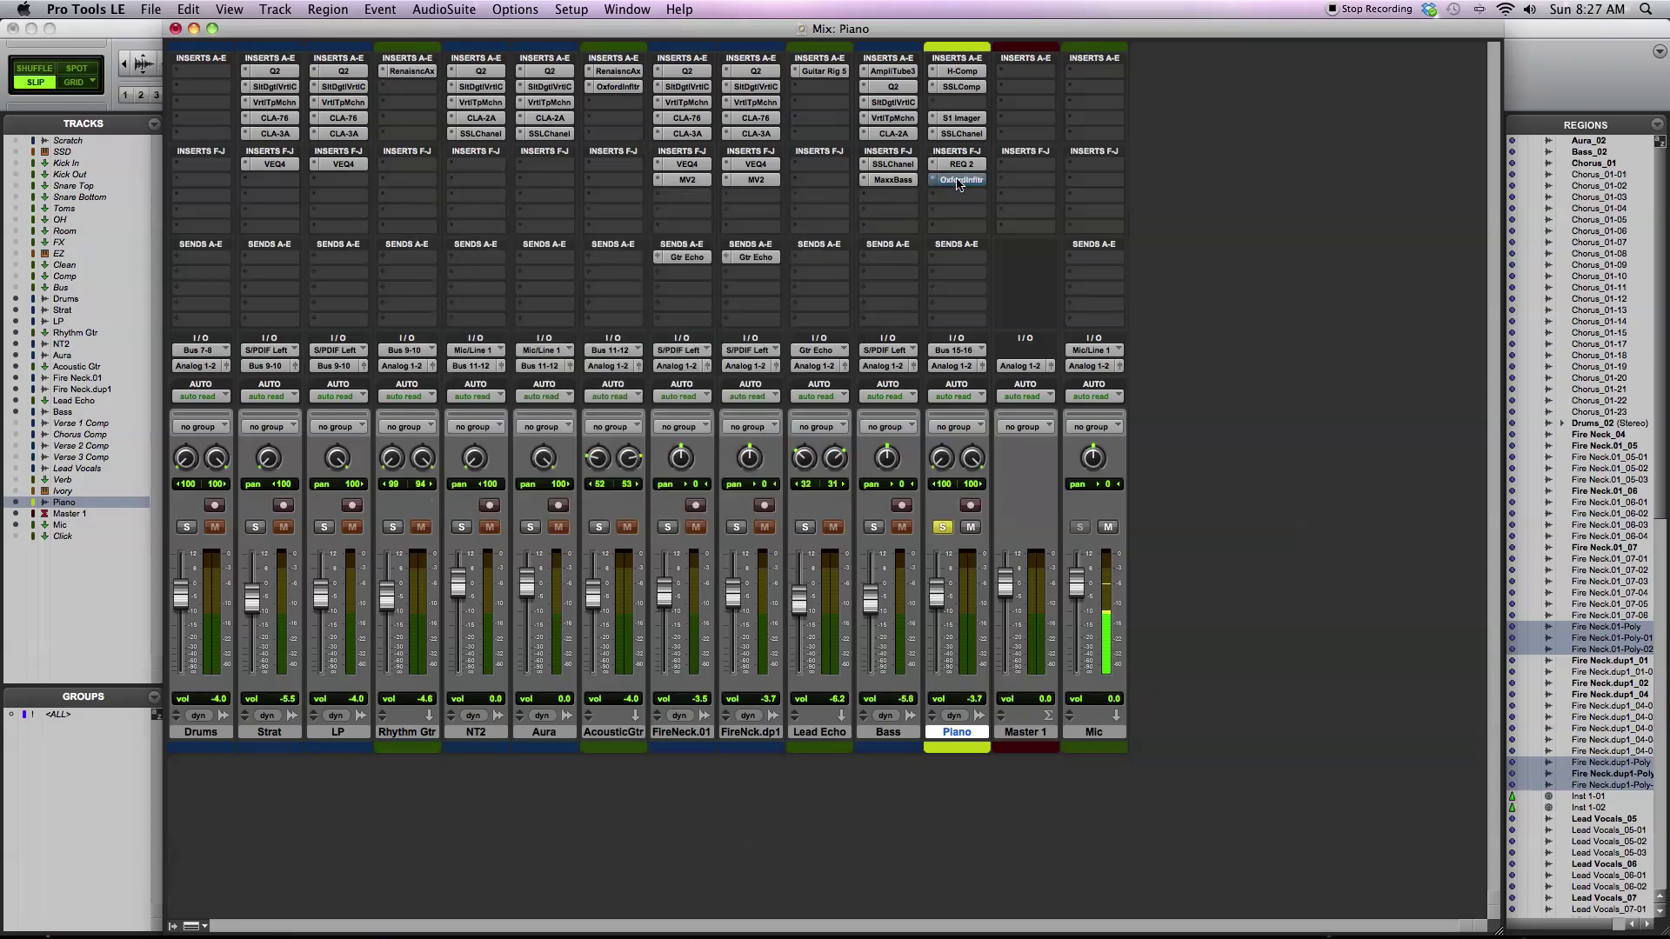
{"action": "left_click", "coordinate": [697, 225]}
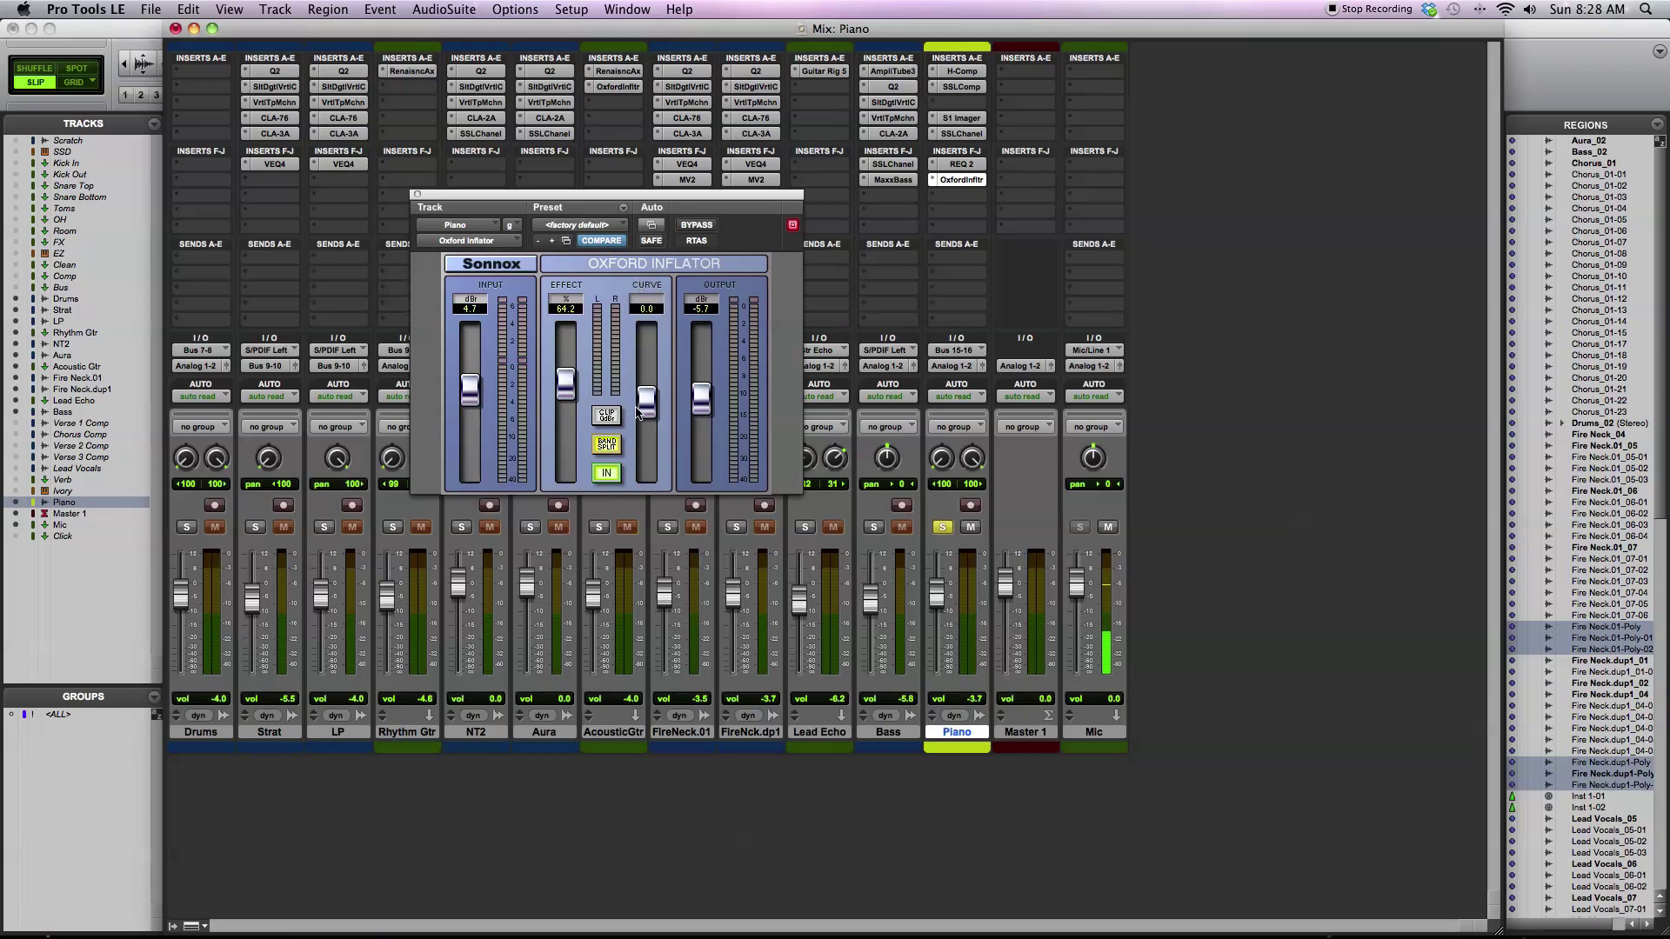
{"action": "left_click", "coordinate": [707, 225]}
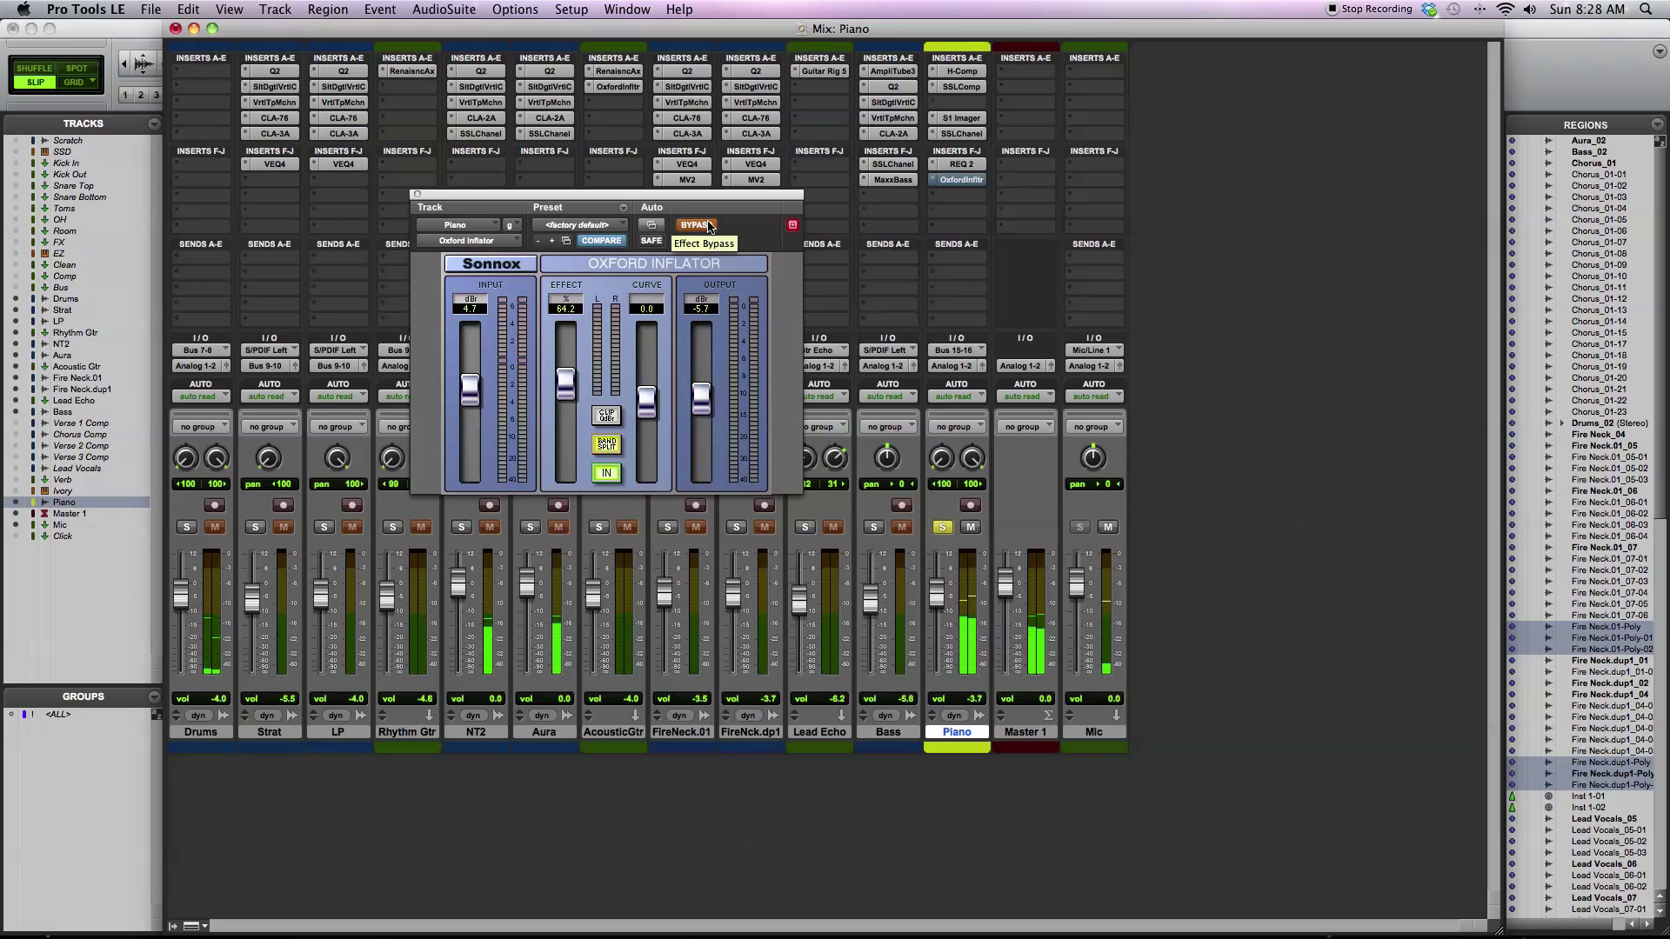
{"action": "left_click", "coordinate": [708, 225]}
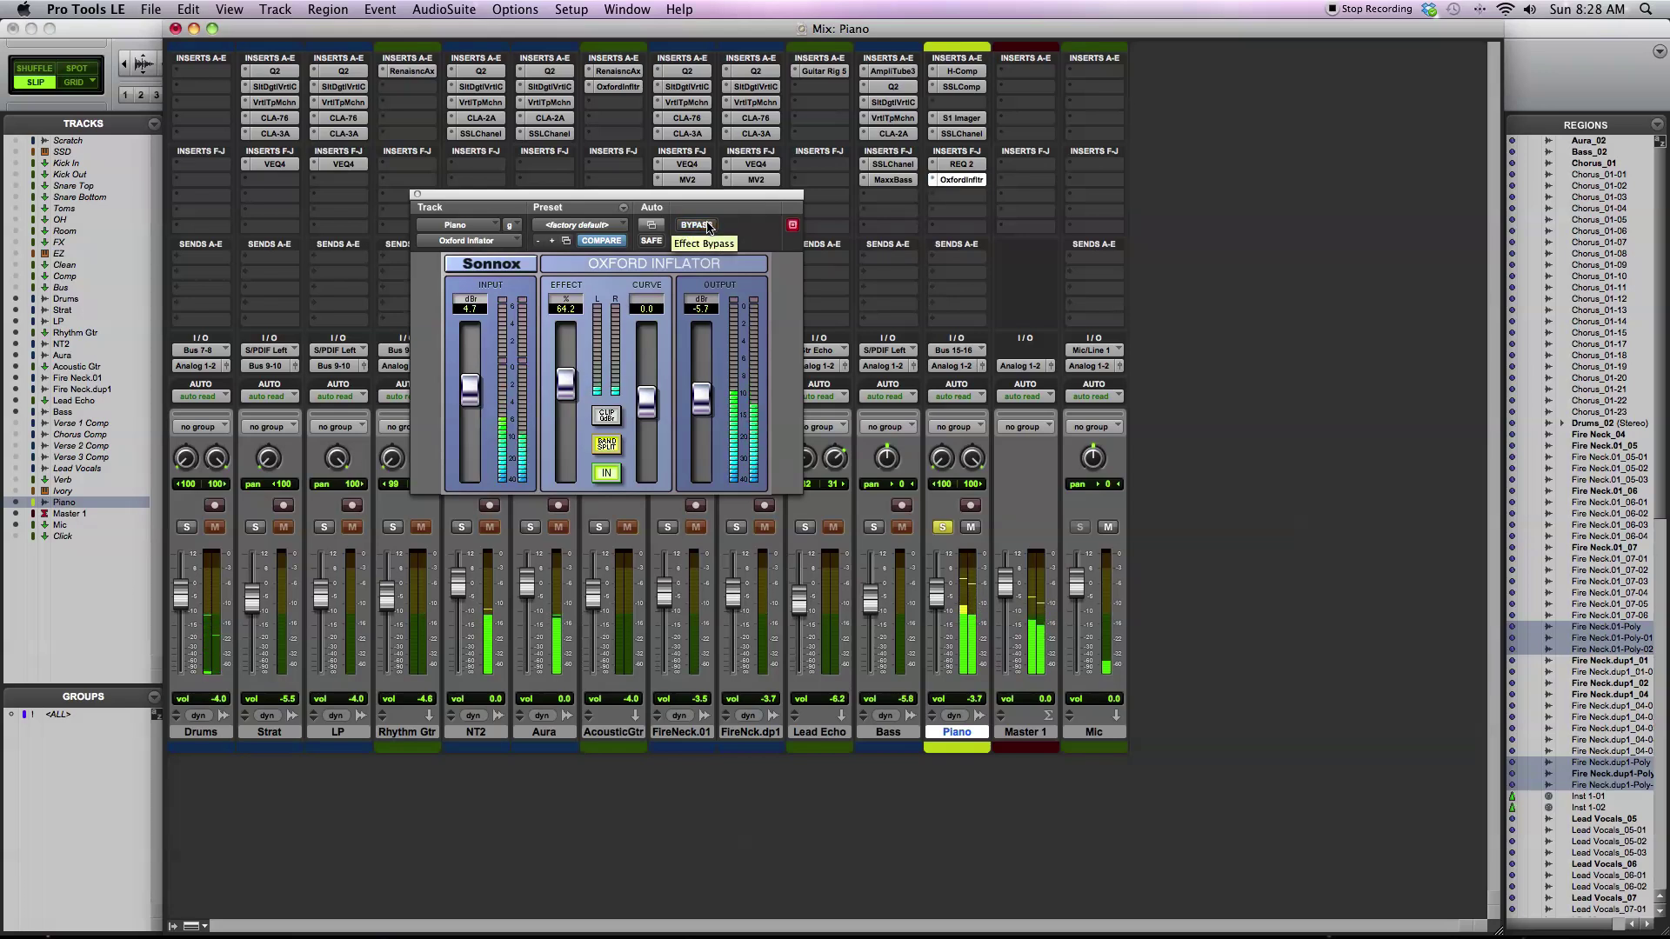
{"action": "left_click", "coordinate": [708, 225]}
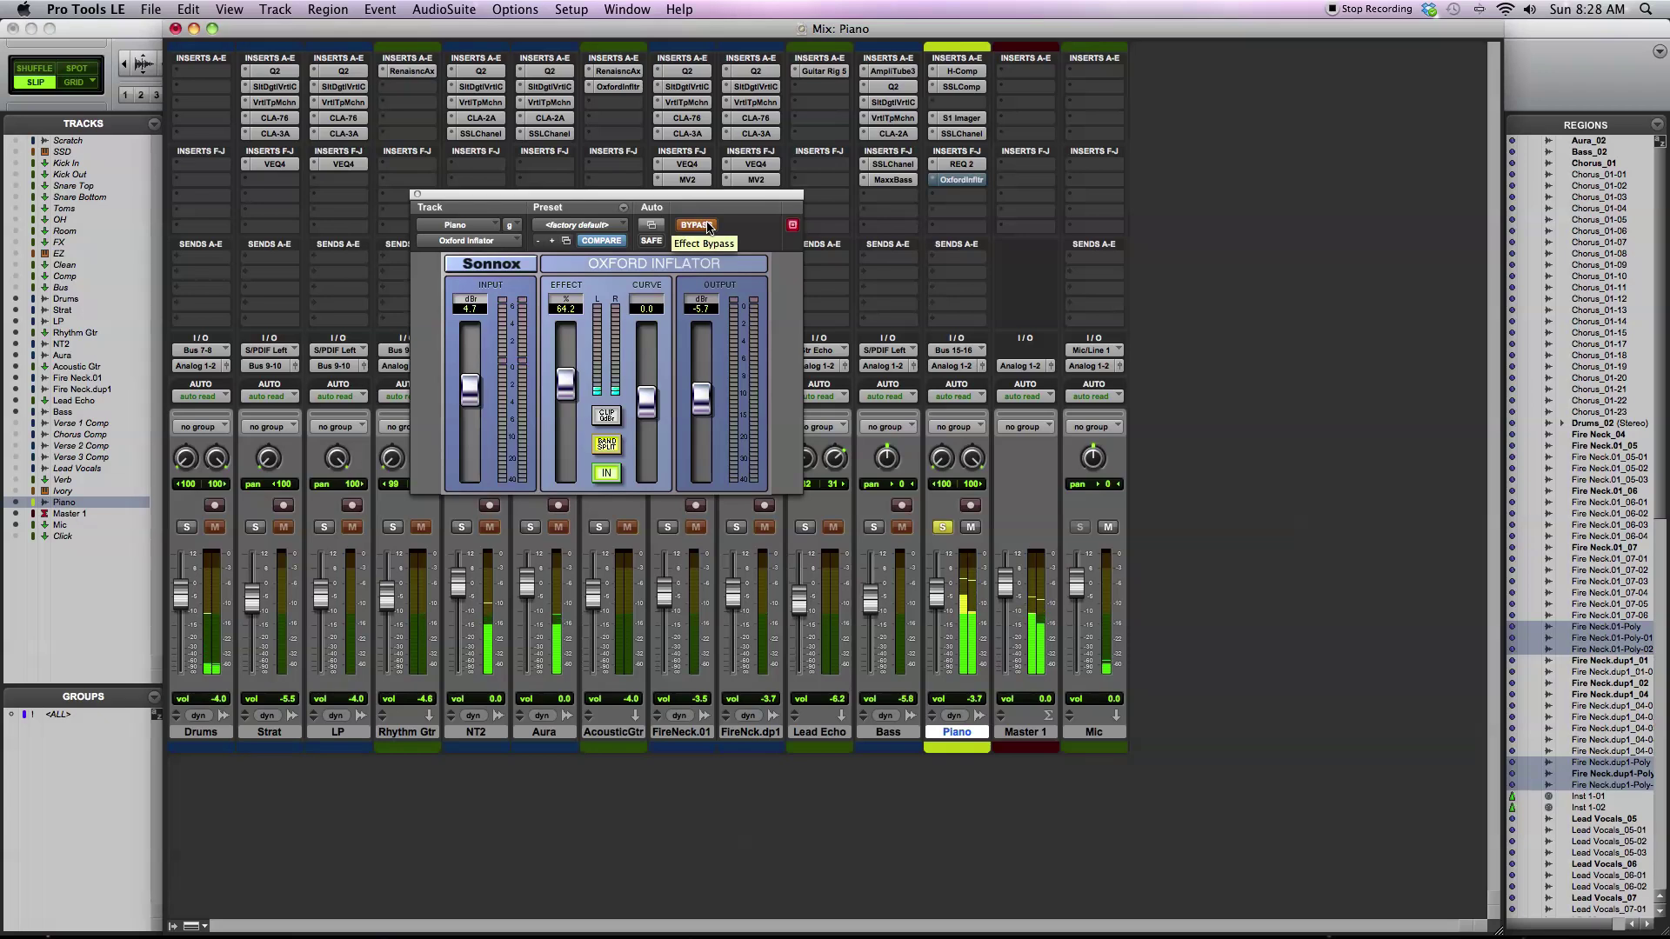
{"action": "left_click", "coordinate": [708, 226]}
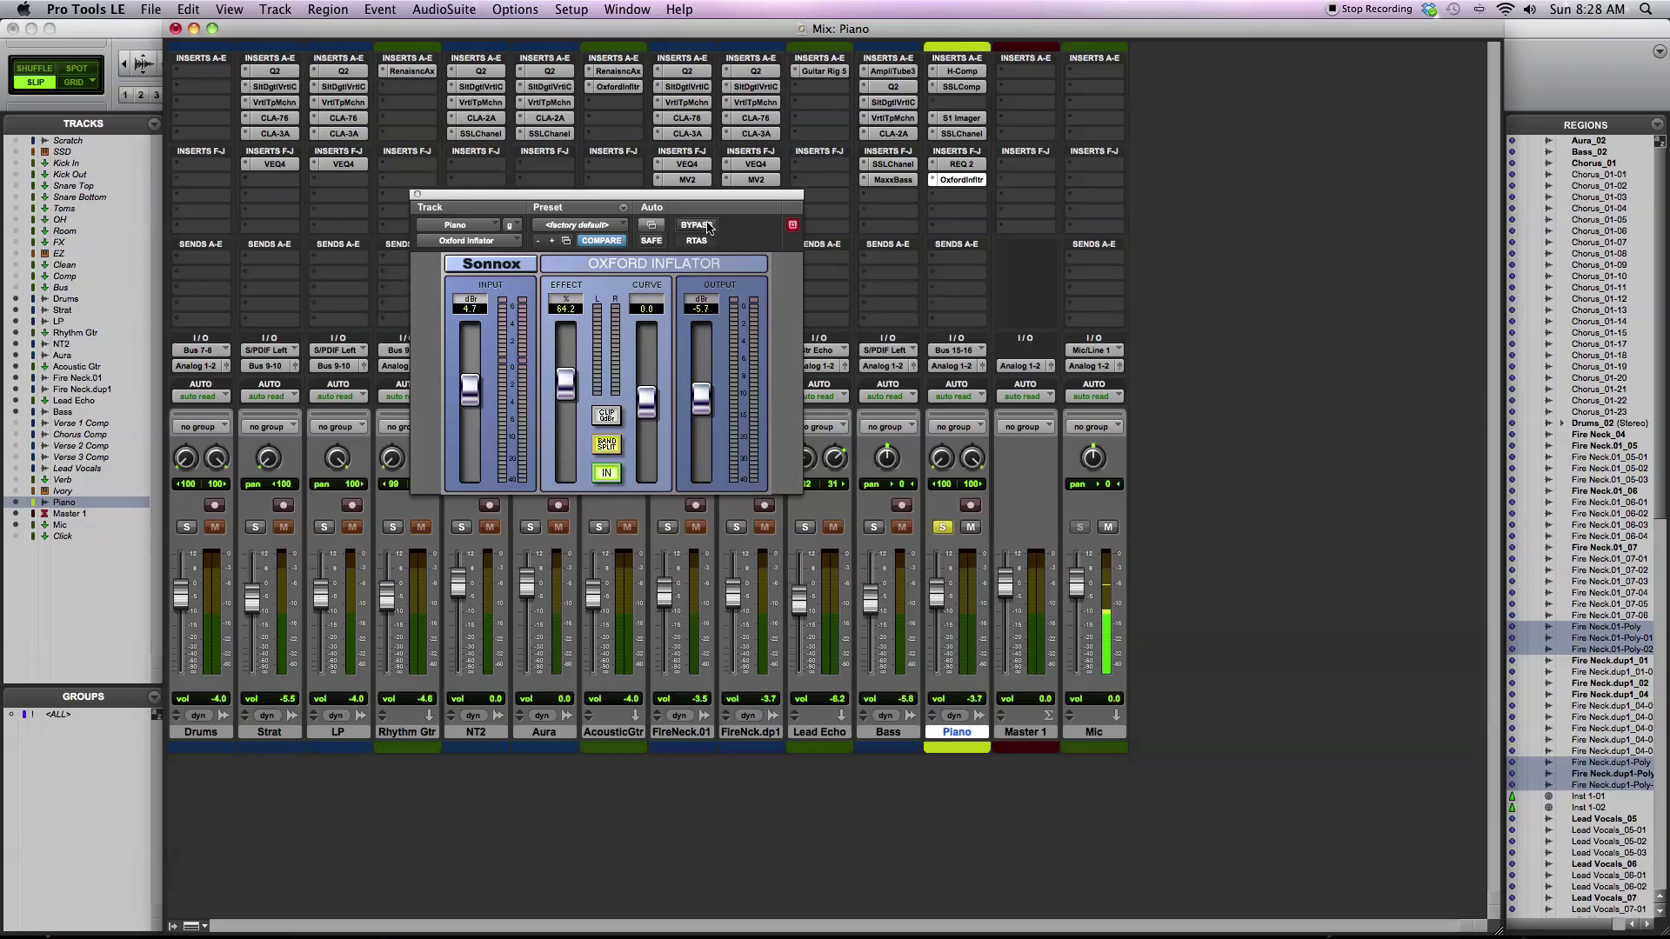
- Bypass all the piano's inserts one by one, from Oxford Inflator back to H-Comp, to hear the unprocessed sound
{"action": "left_click", "coordinate": [956, 180], "text": "super"}
{"action": "left_click", "coordinate": [962, 166], "text": "super"}
{"action": "left_click", "coordinate": [962, 135], "text": "super"}
{"action": "left_click", "coordinate": [961, 119], "text": "super"}
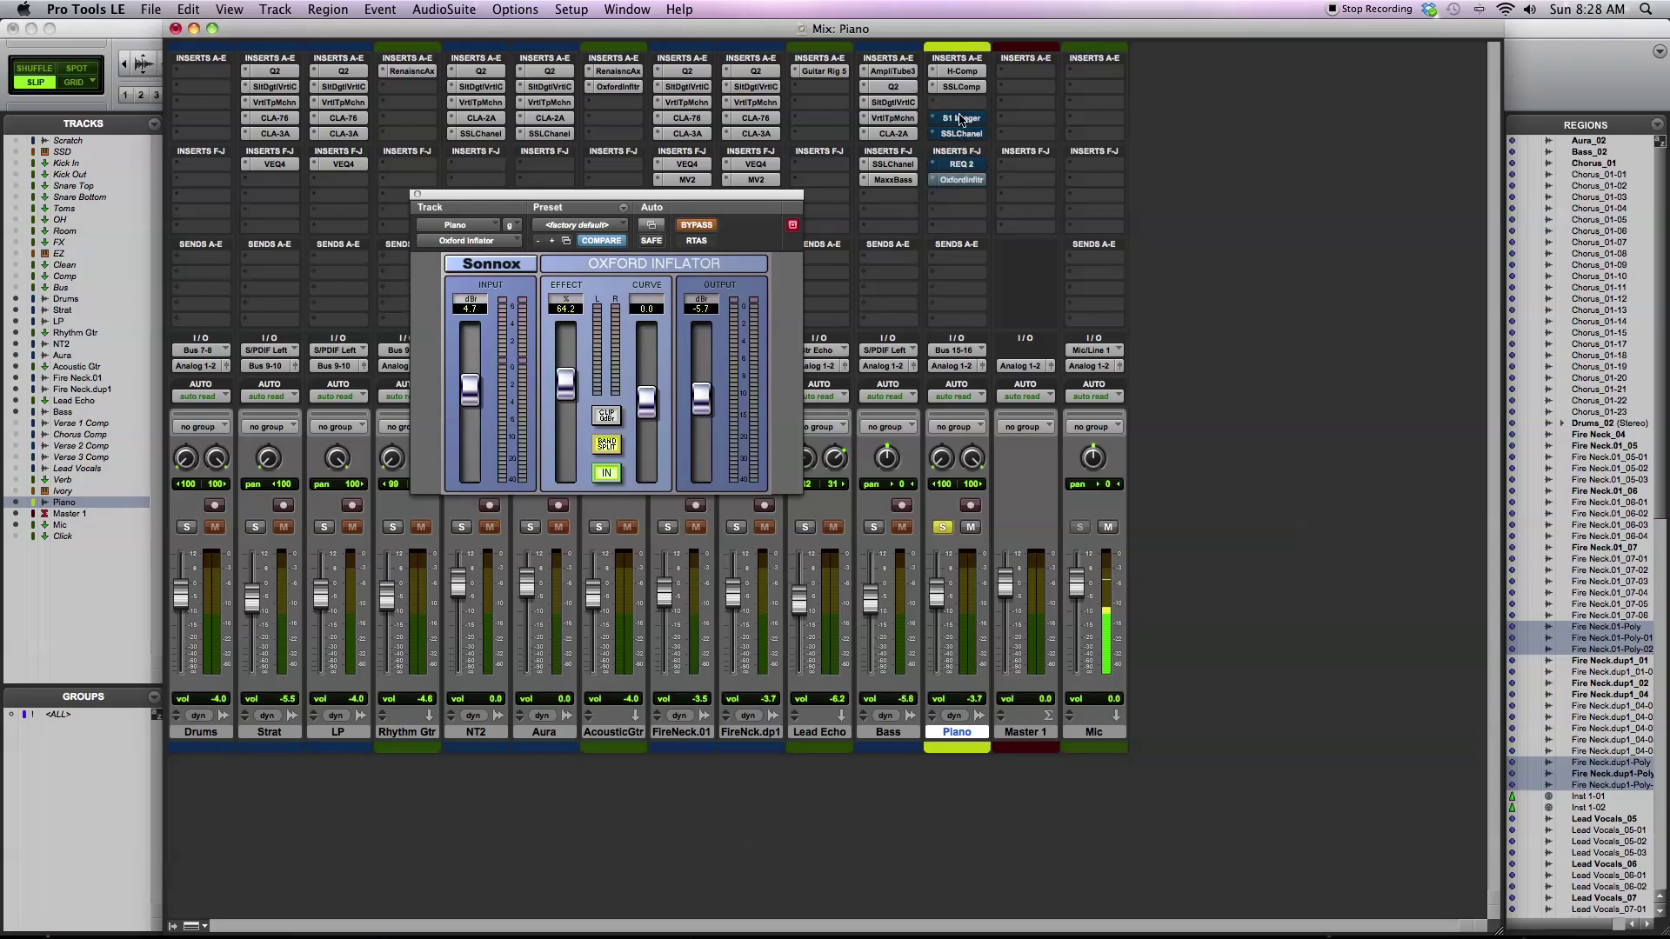
{"action": "left_click", "coordinate": [962, 88], "text": "super"}
{"action": "left_click", "coordinate": [962, 73], "text": "super"}
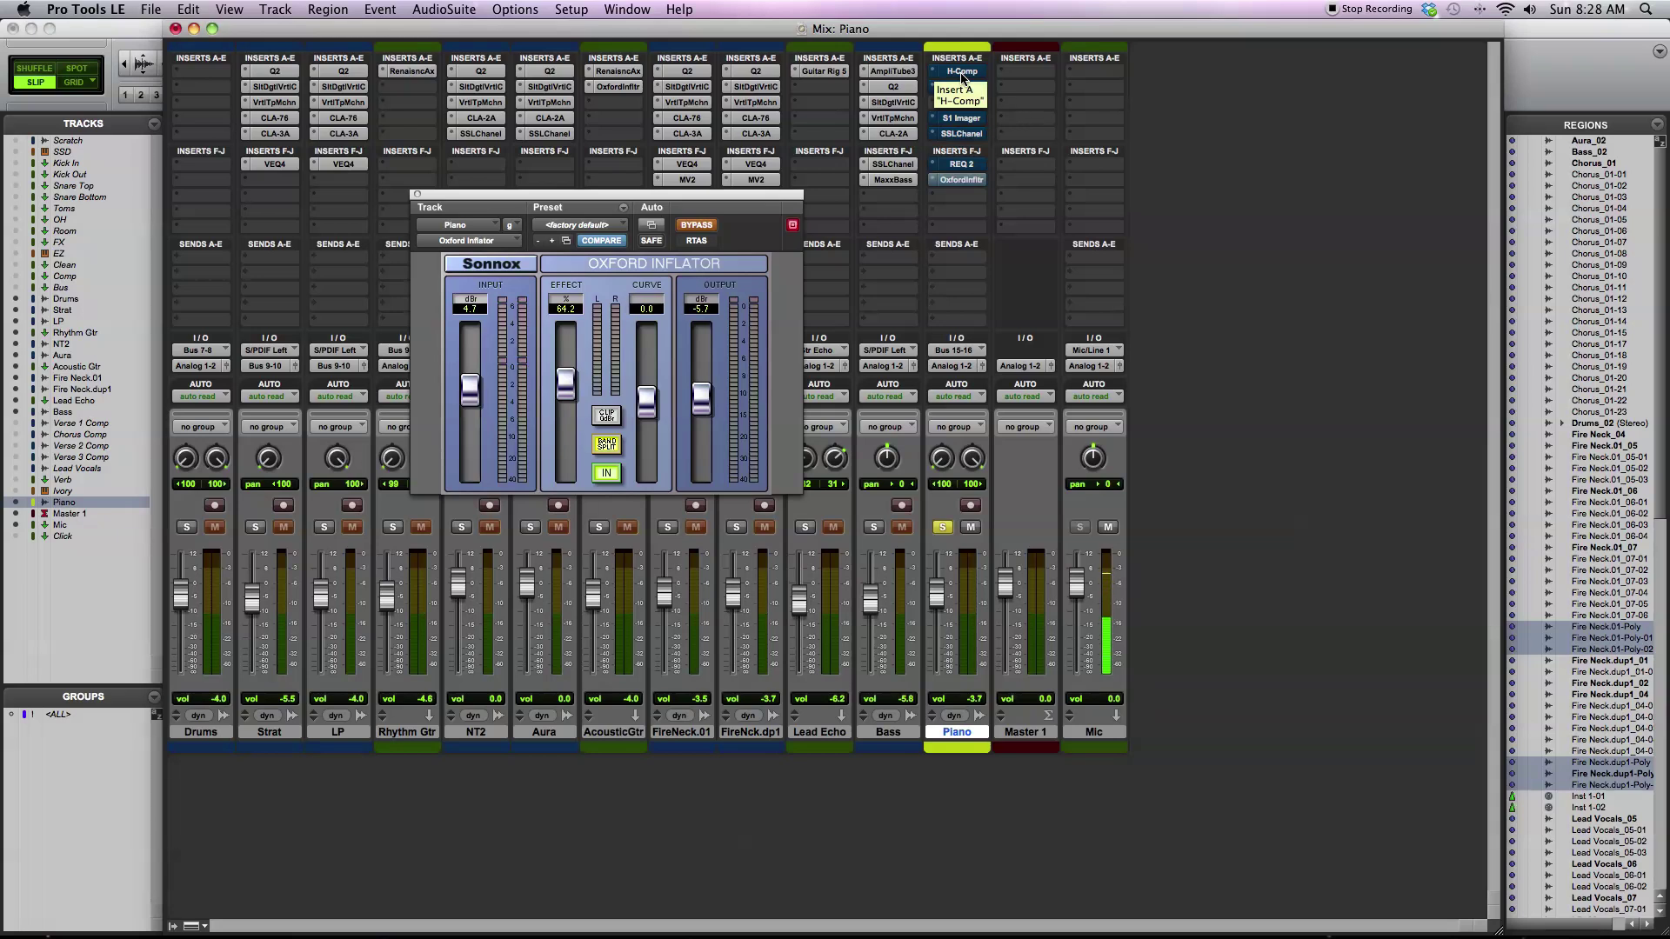
- Reactivate the piano's inserts one at a time during playback, from H-Comp through Oxford Inflator, to hear each one's contribution
{"action": "left_click", "coordinate": [965, 74], "text": "super"}
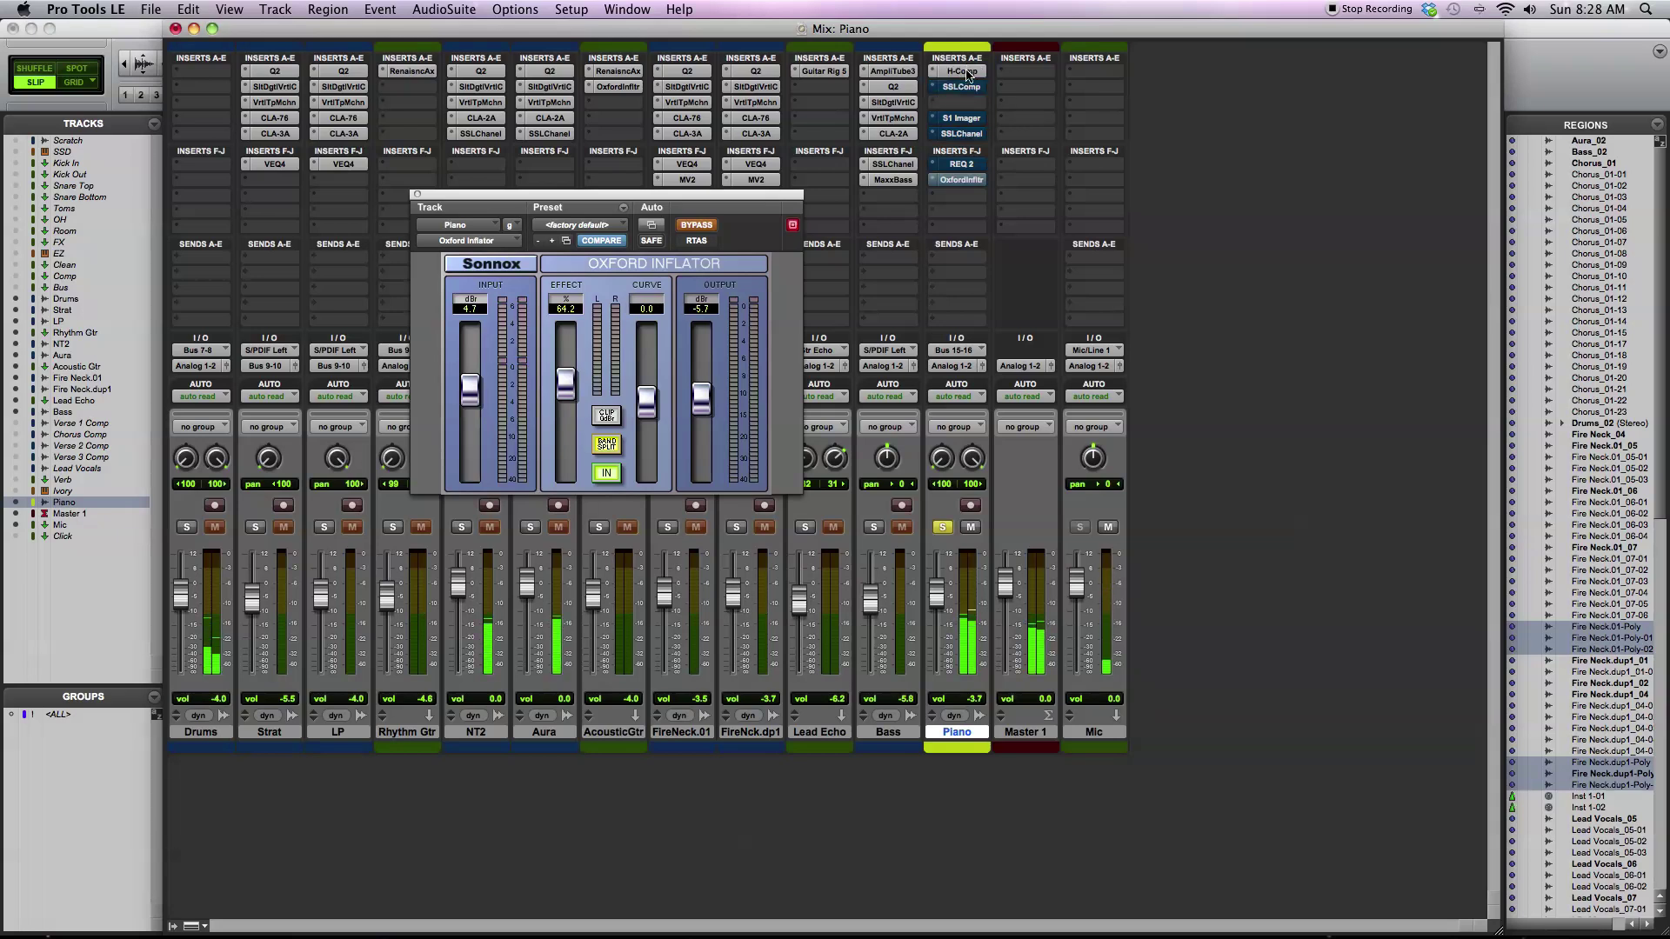
{"action": "left_click", "coordinate": [968, 88], "text": "super"}
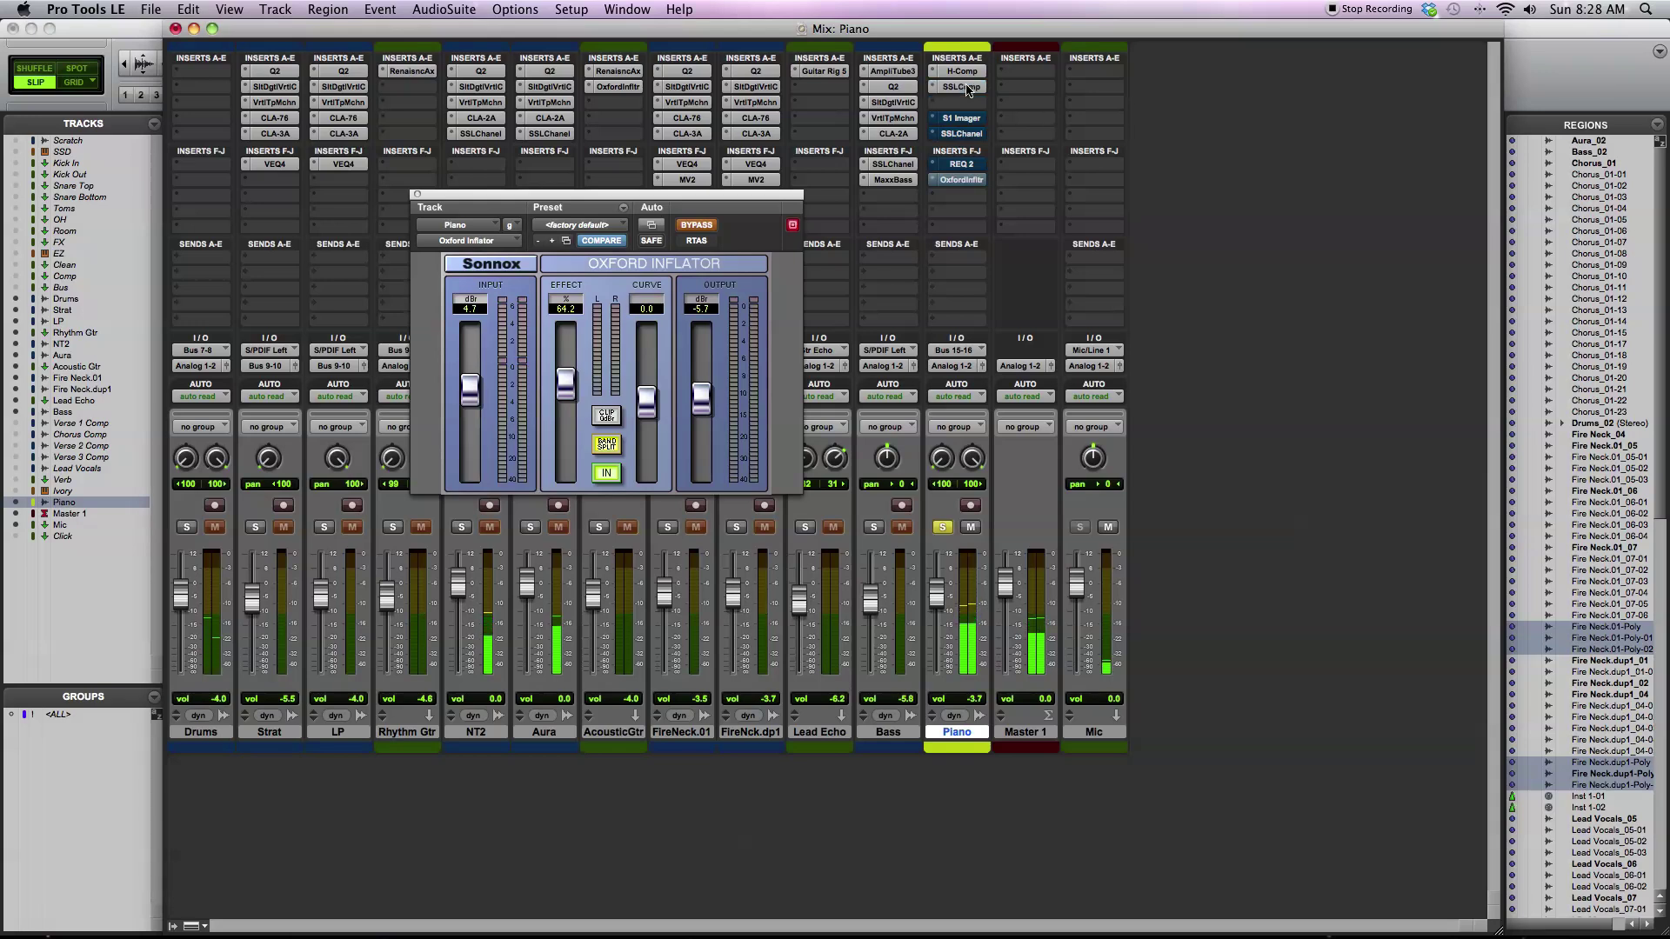
{"action": "left_click", "coordinate": [968, 119], "text": "super"}
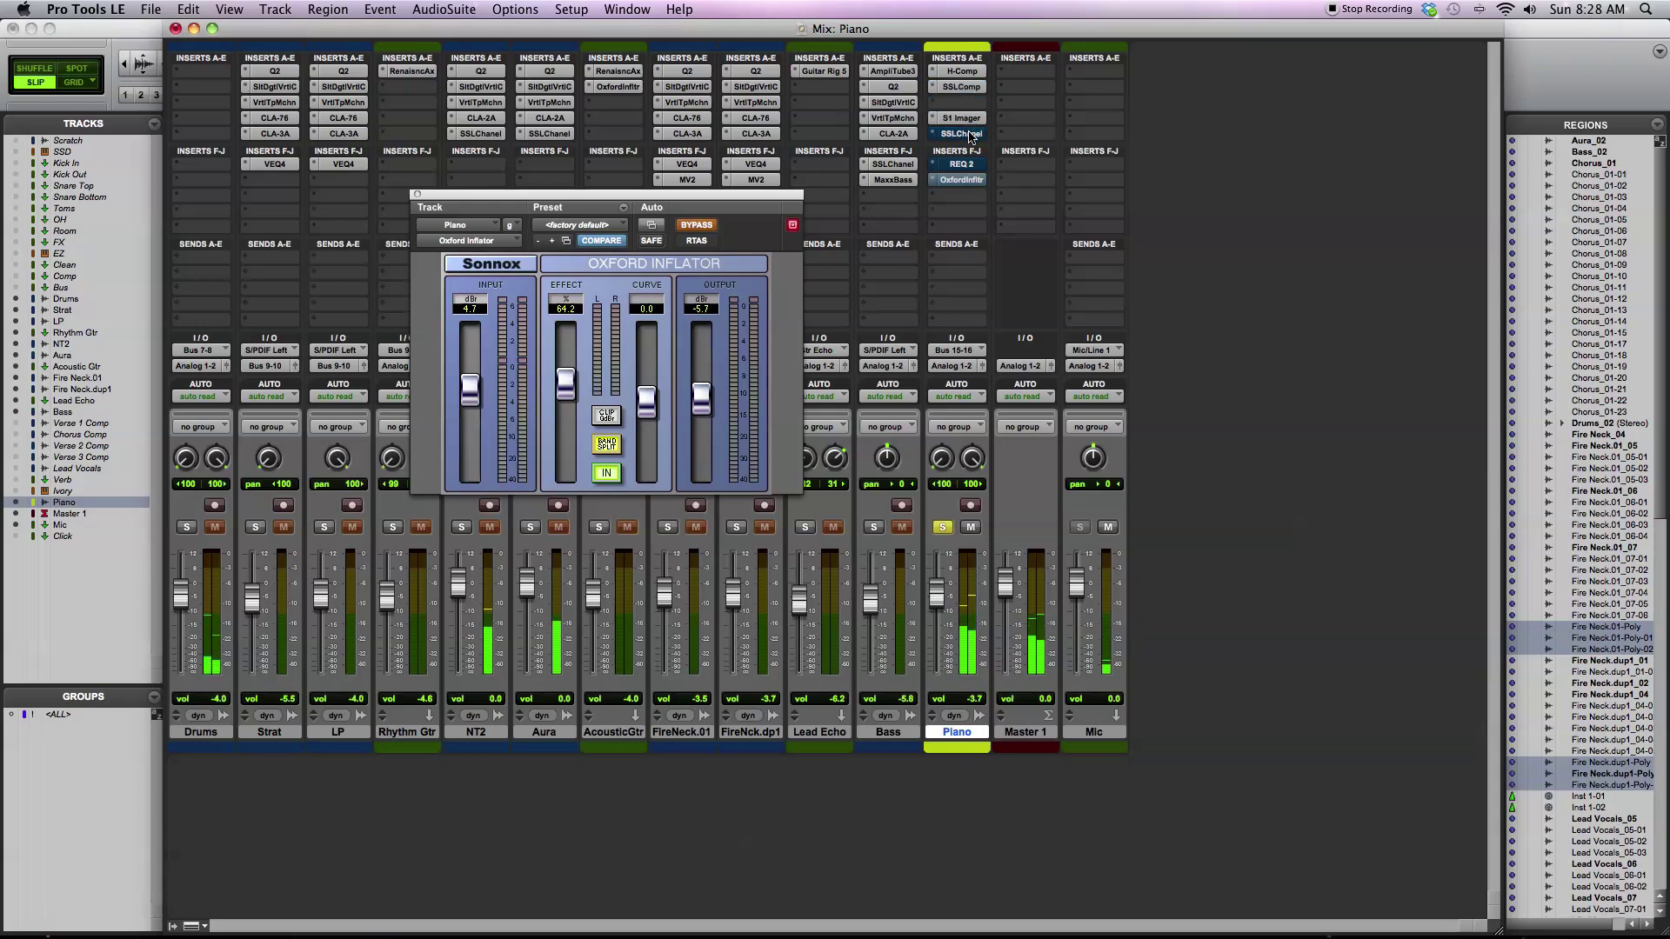
{"action": "left_click", "coordinate": [967, 134], "text": "super"}
{"action": "left_click", "coordinate": [968, 165], "text": "super"}
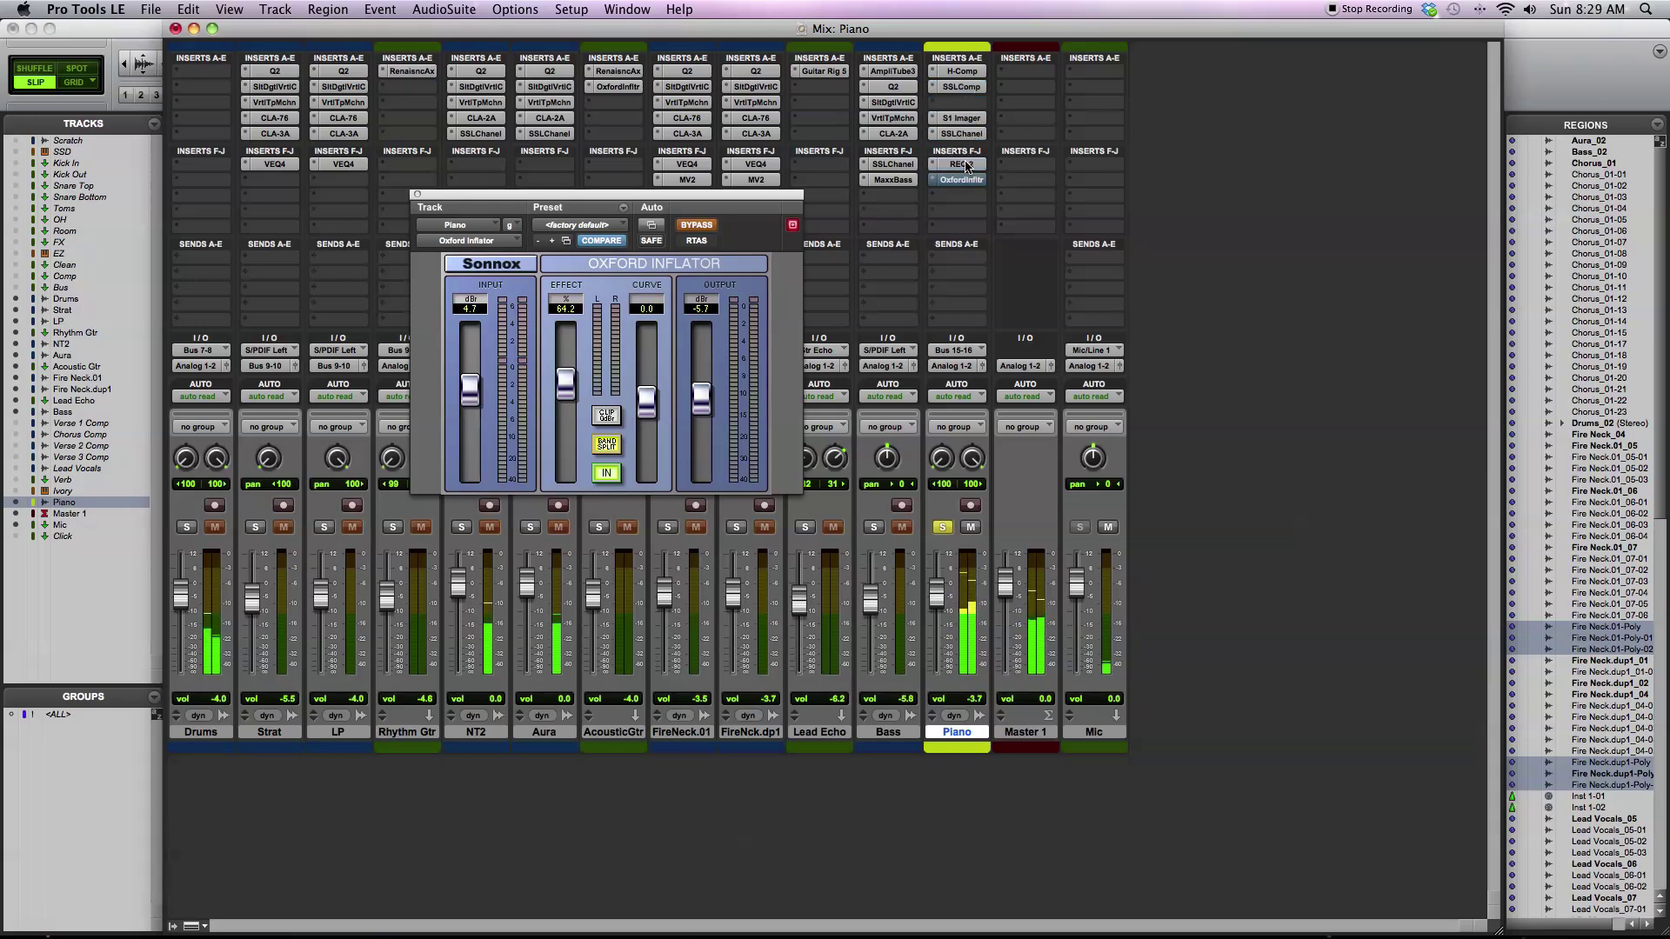
{"action": "left_click", "coordinate": [964, 181], "text": "super"}
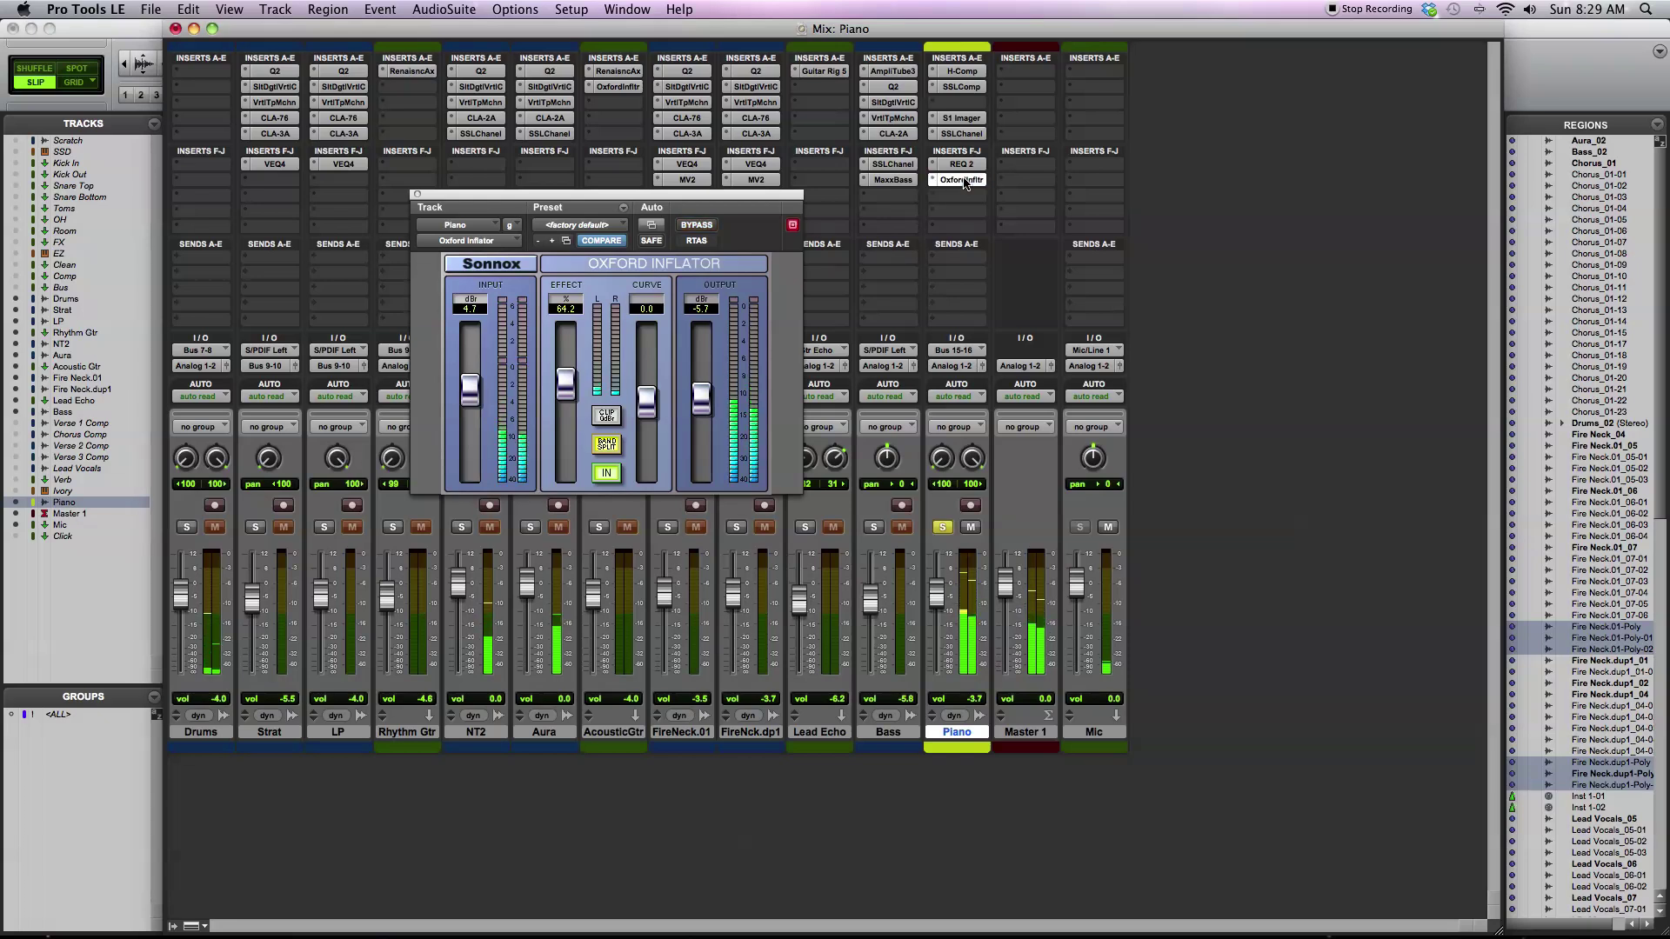
- Bypass the piano's whole insert chain again while the track plays, working back from Oxford Inflator to H-Comp
{"action": "left_click", "coordinate": [963, 181], "text": "super"}
{"action": "left_click", "coordinate": [964, 164], "text": "super"}
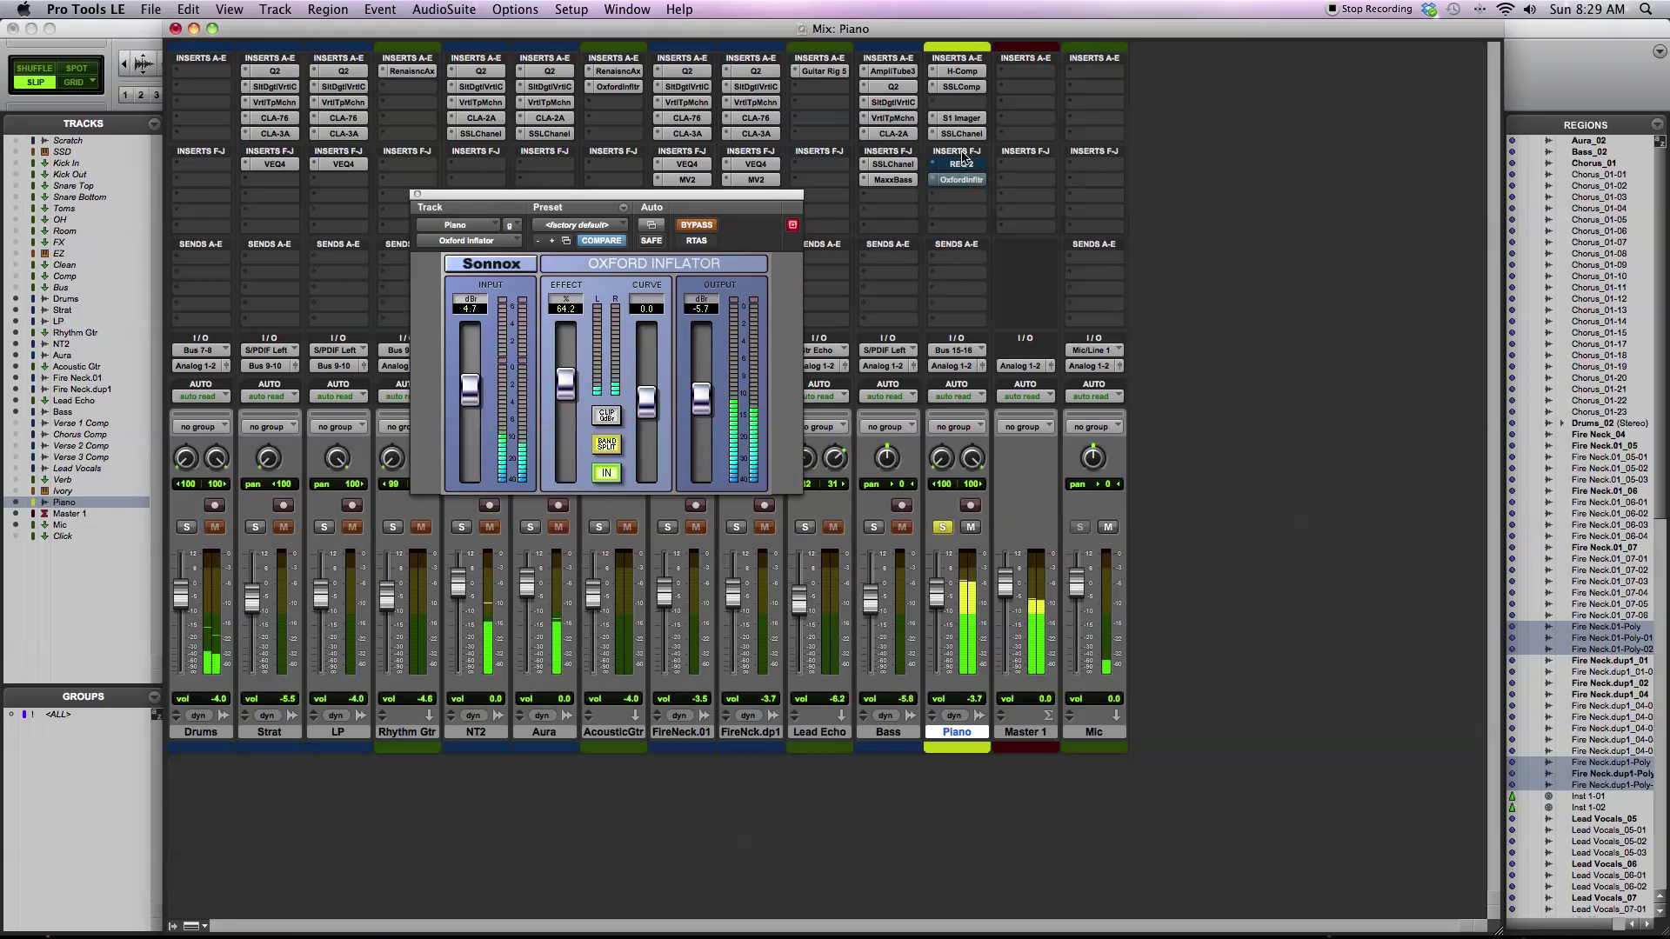
{"action": "left_click", "coordinate": [963, 134], "text": "super"}
{"action": "left_click", "coordinate": [964, 119], "text": "super"}
{"action": "left_click", "coordinate": [963, 86], "text": "super"}
{"action": "left_click", "coordinate": [963, 71], "text": "super"}
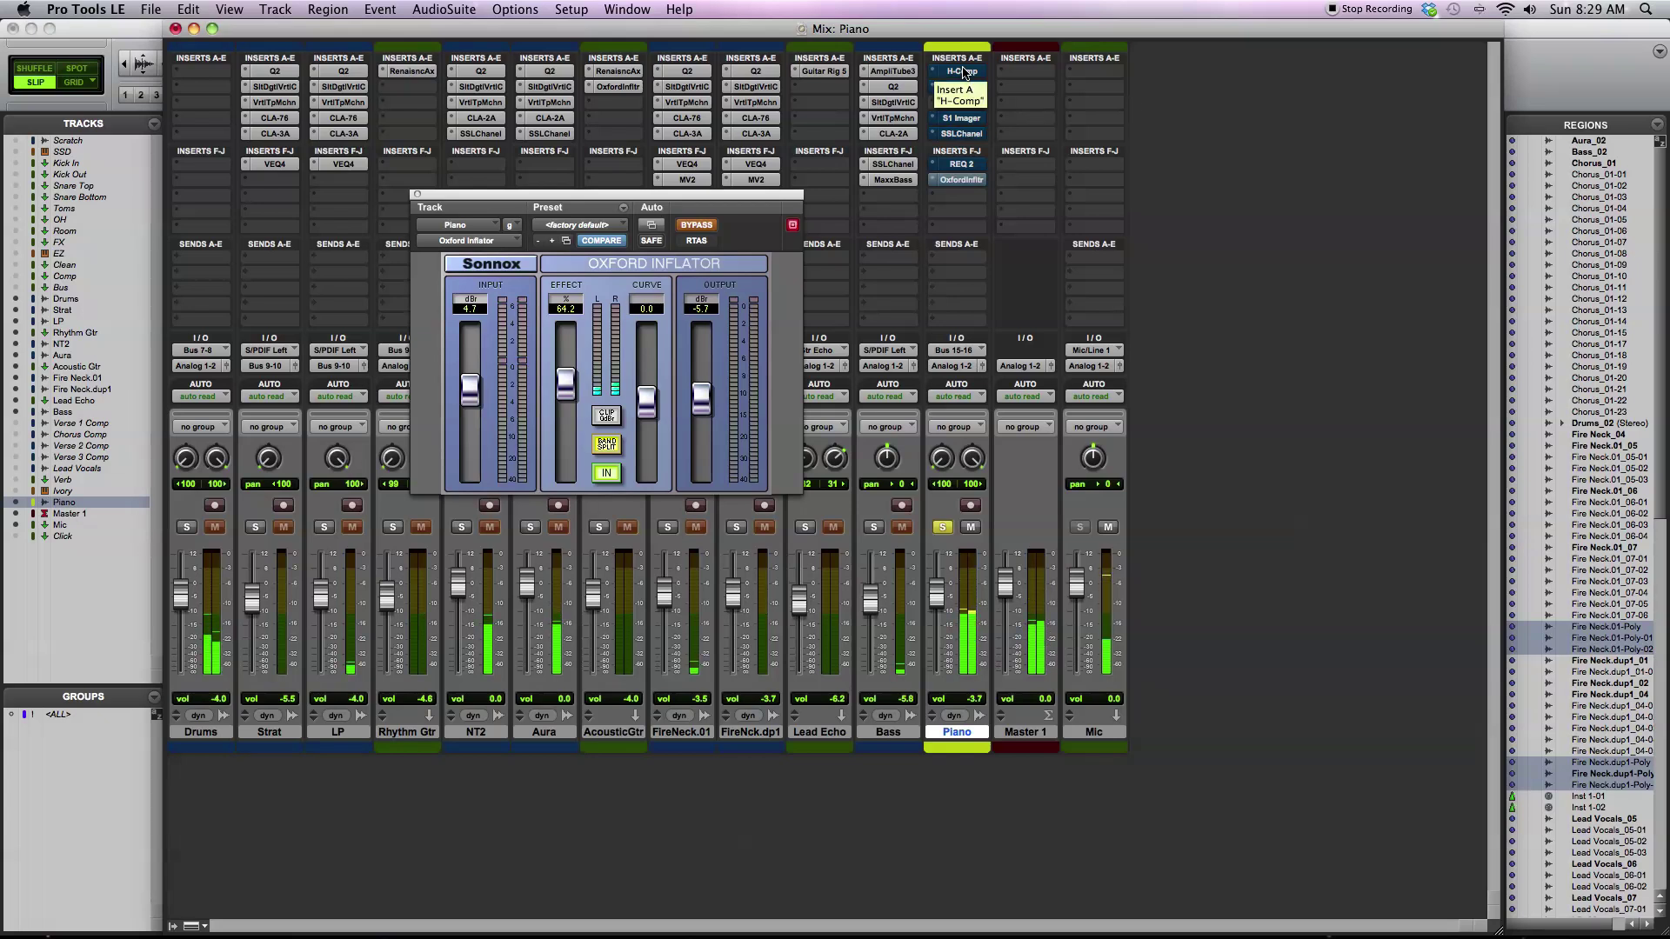
- Bring the piano's inserts back in sequence once more, from H-Comp to Oxford Inflator, comparing the sound at each stage
{"action": "left_click", "coordinate": [963, 71], "text": "super"}
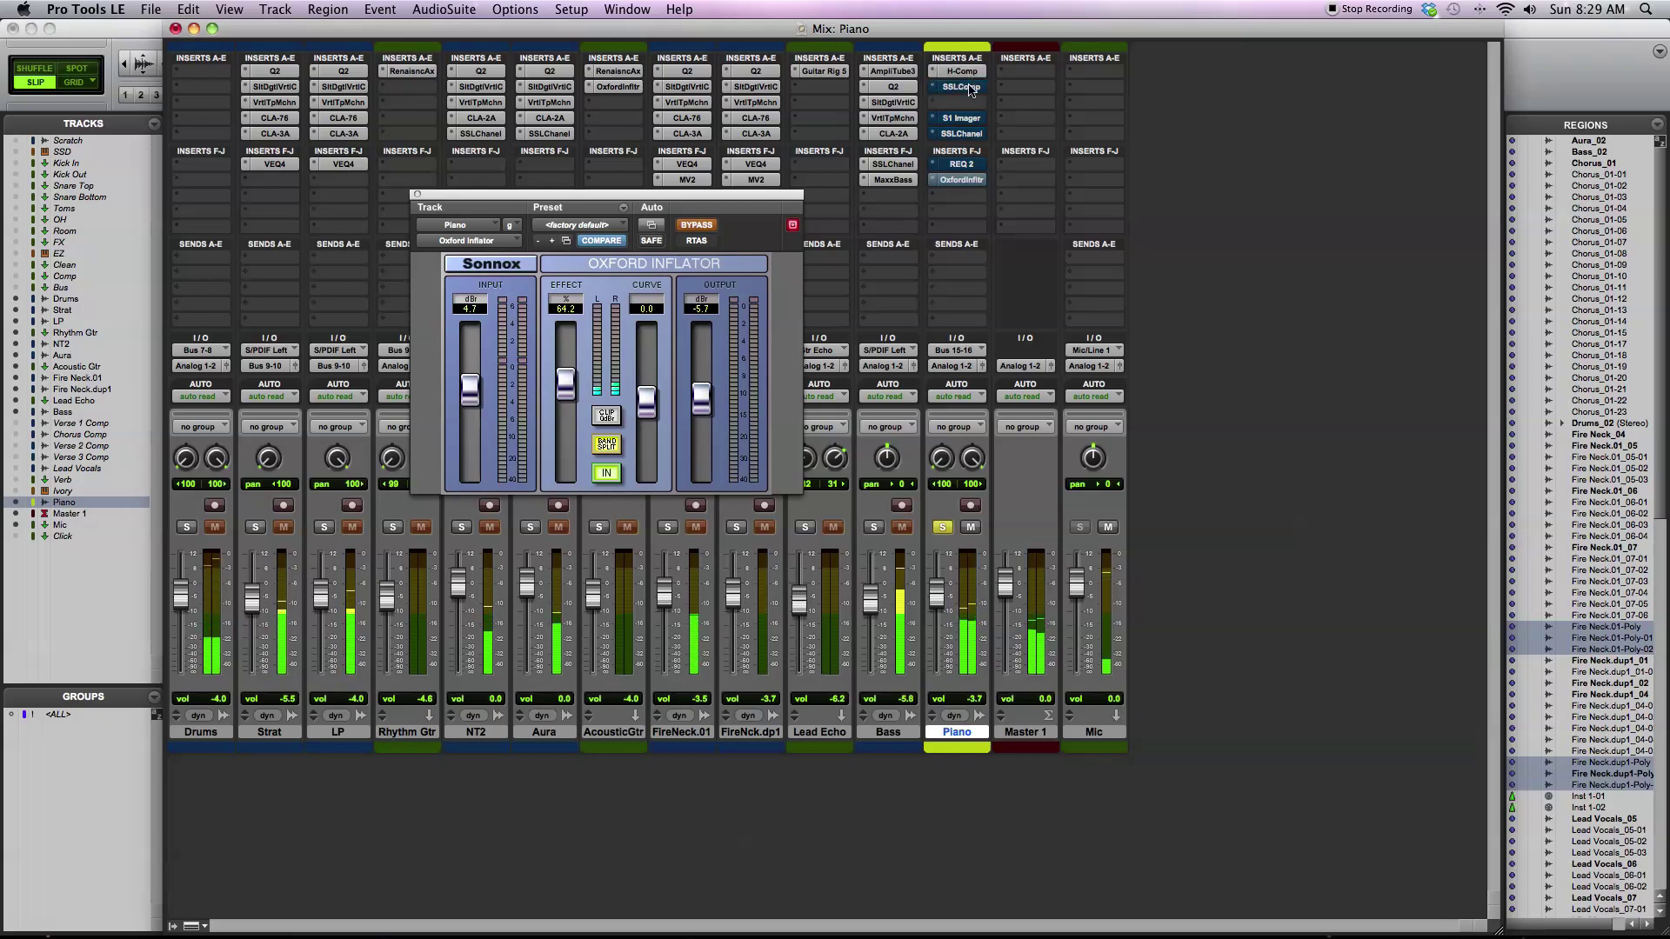
{"action": "left_click", "coordinate": [968, 87], "text": "super"}
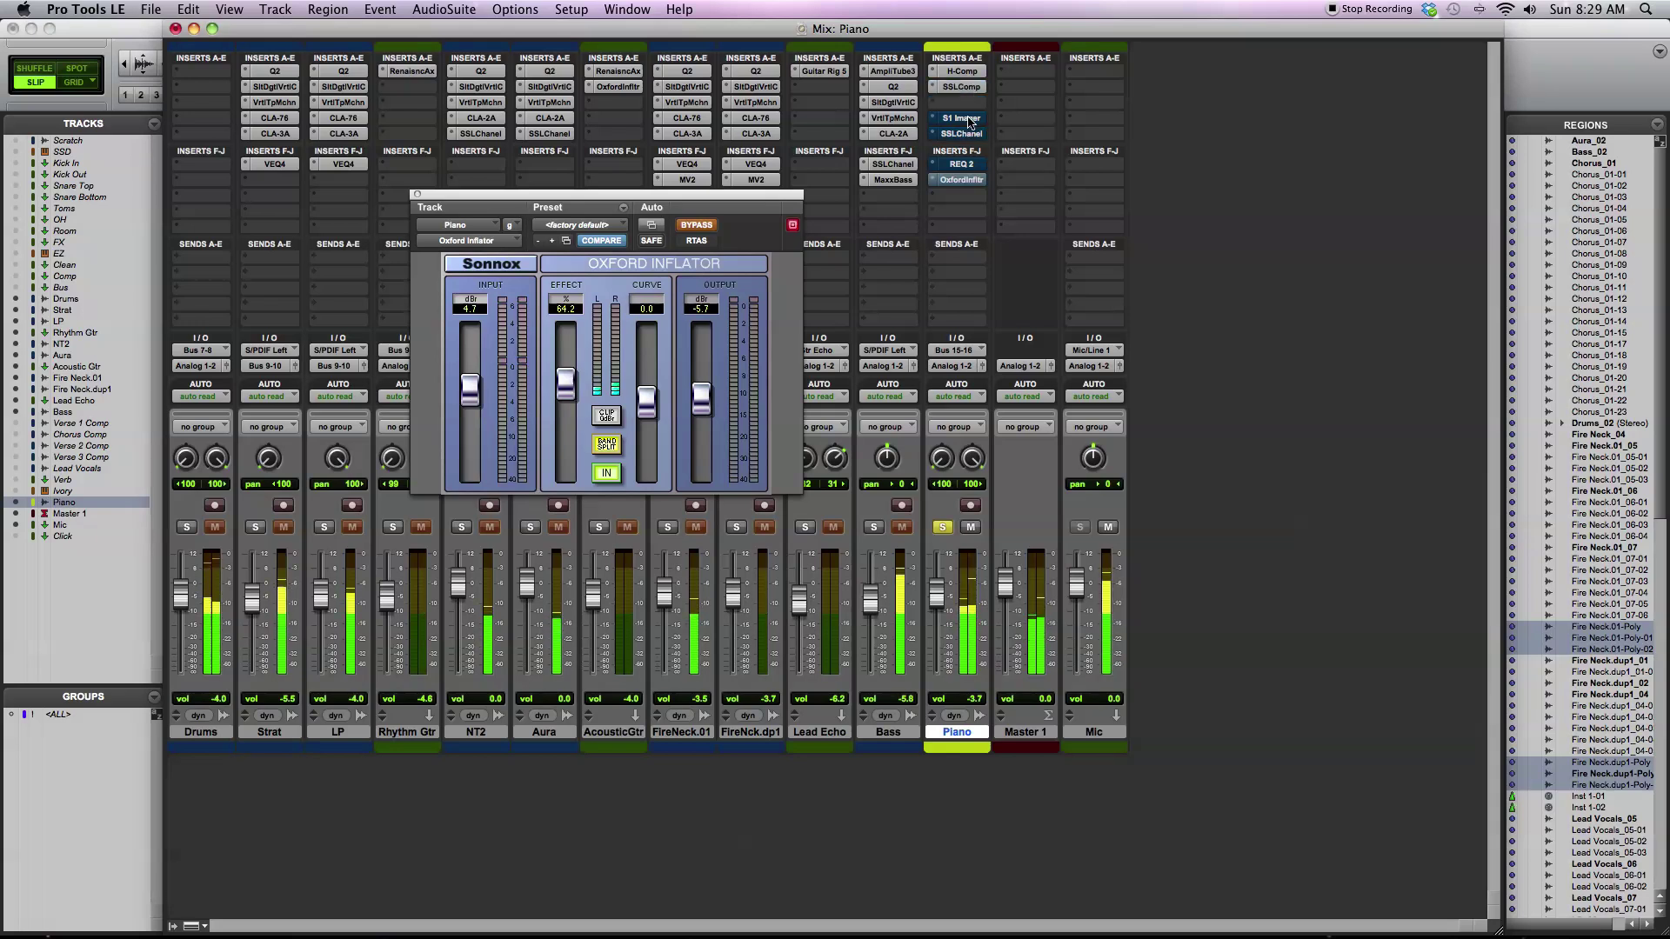
{"action": "left_click", "coordinate": [967, 118], "text": "super"}
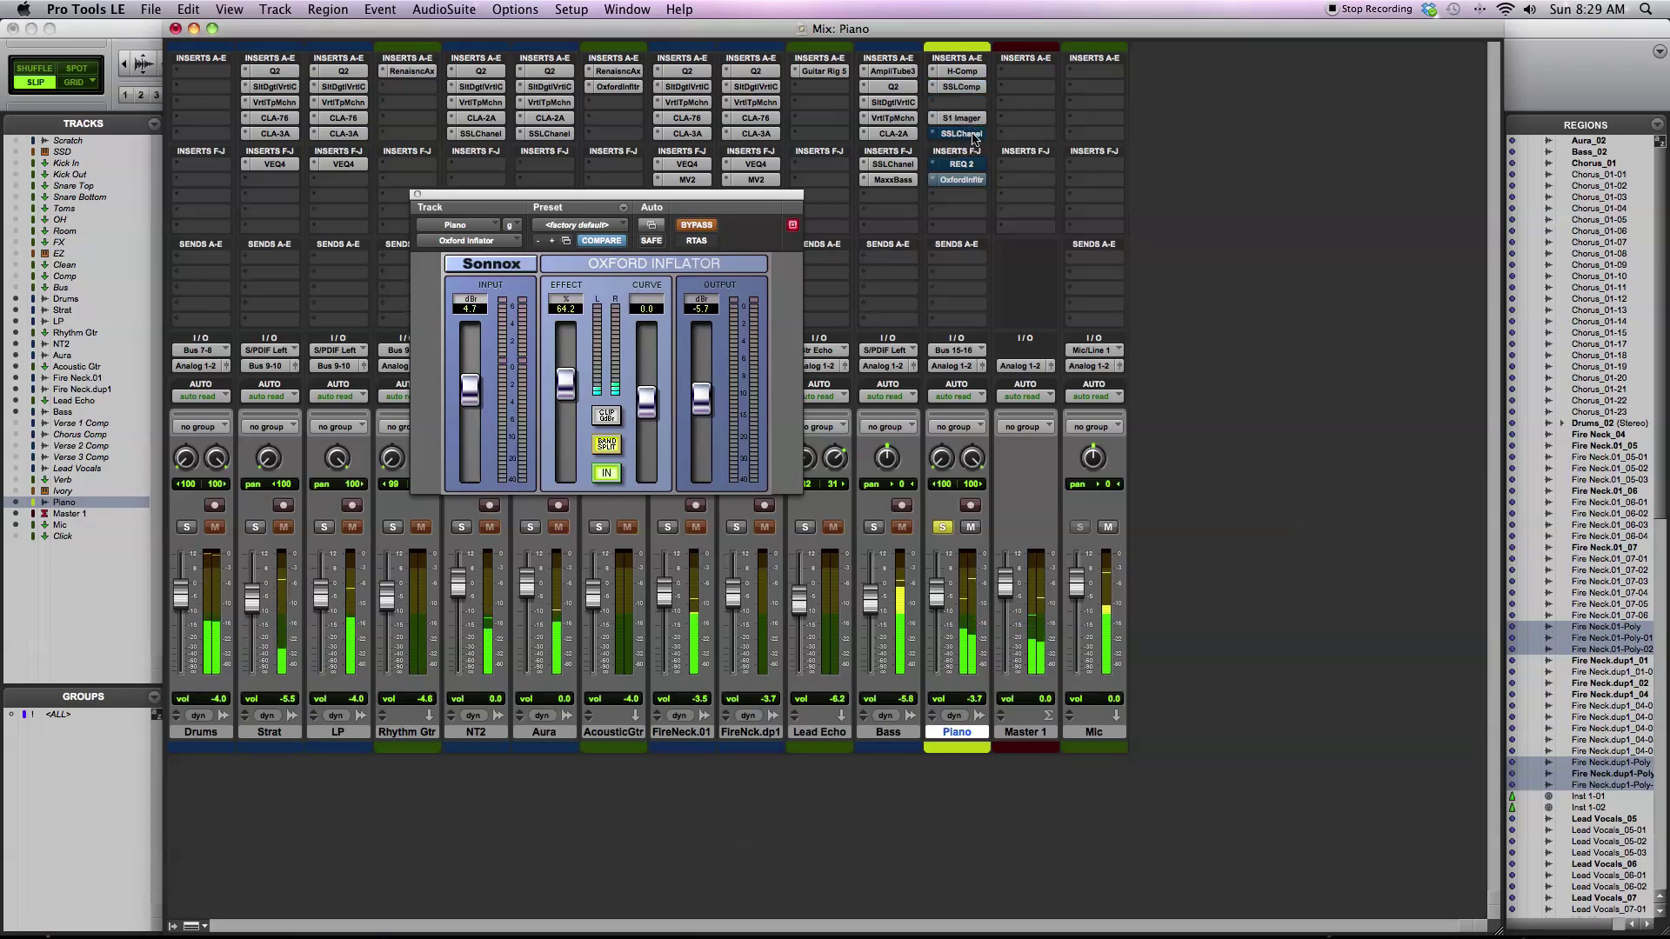
{"action": "left_click", "coordinate": [967, 134], "text": "super"}
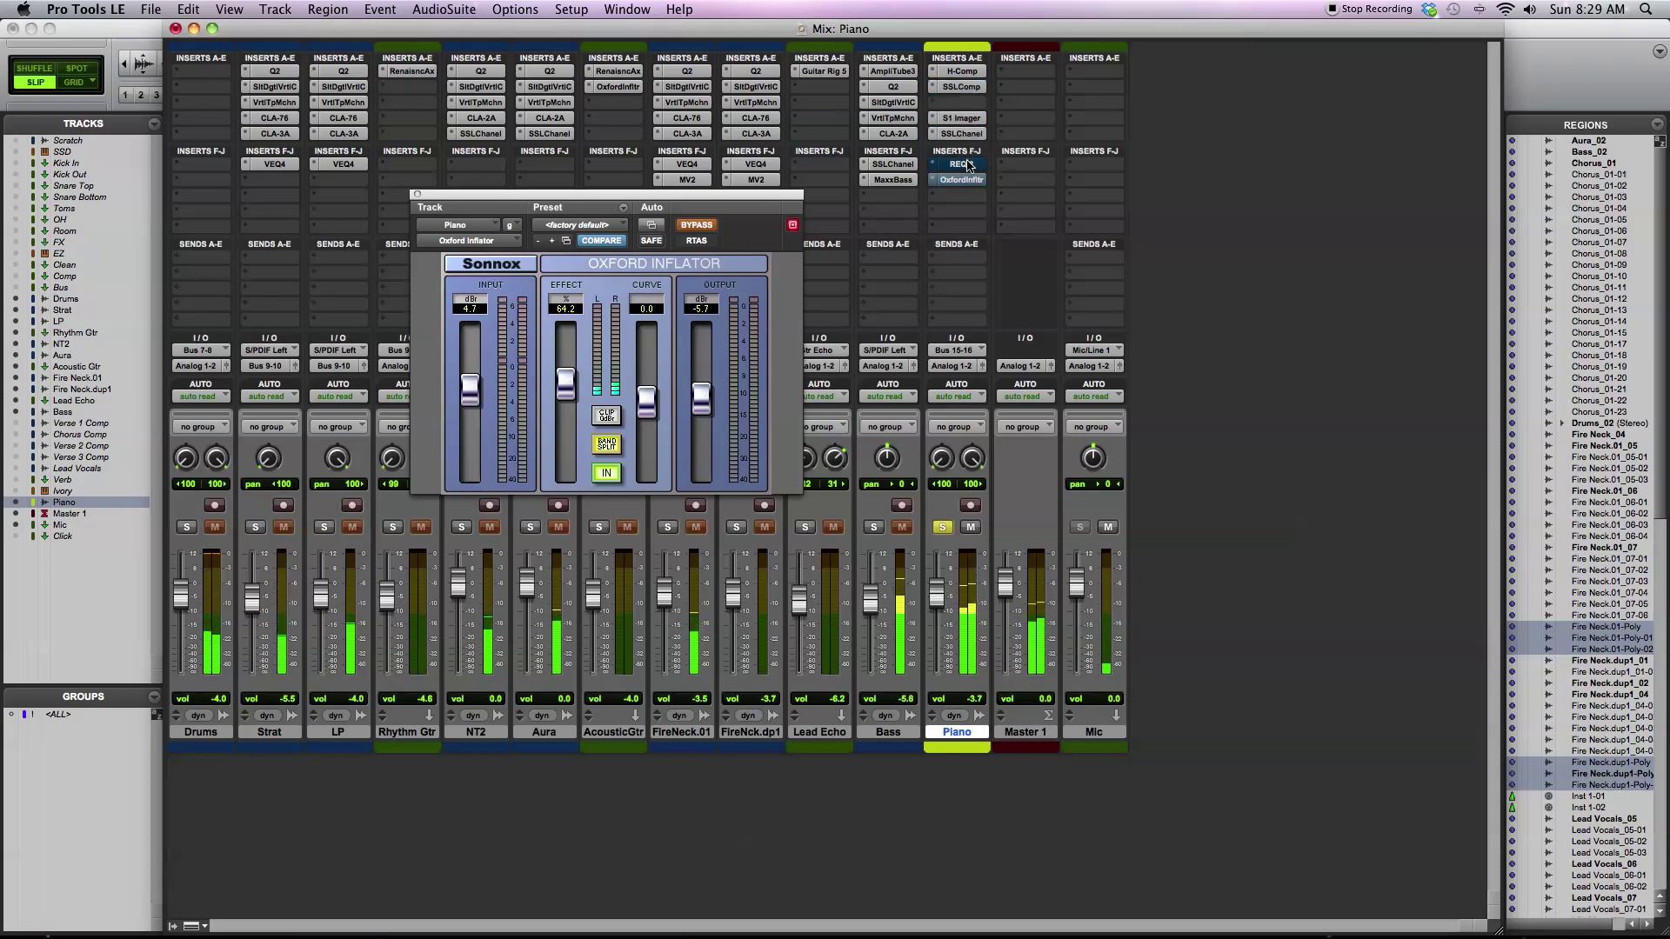
{"action": "left_click", "coordinate": [967, 165], "text": "super"}
{"action": "left_click", "coordinate": [968, 180], "text": "super"}
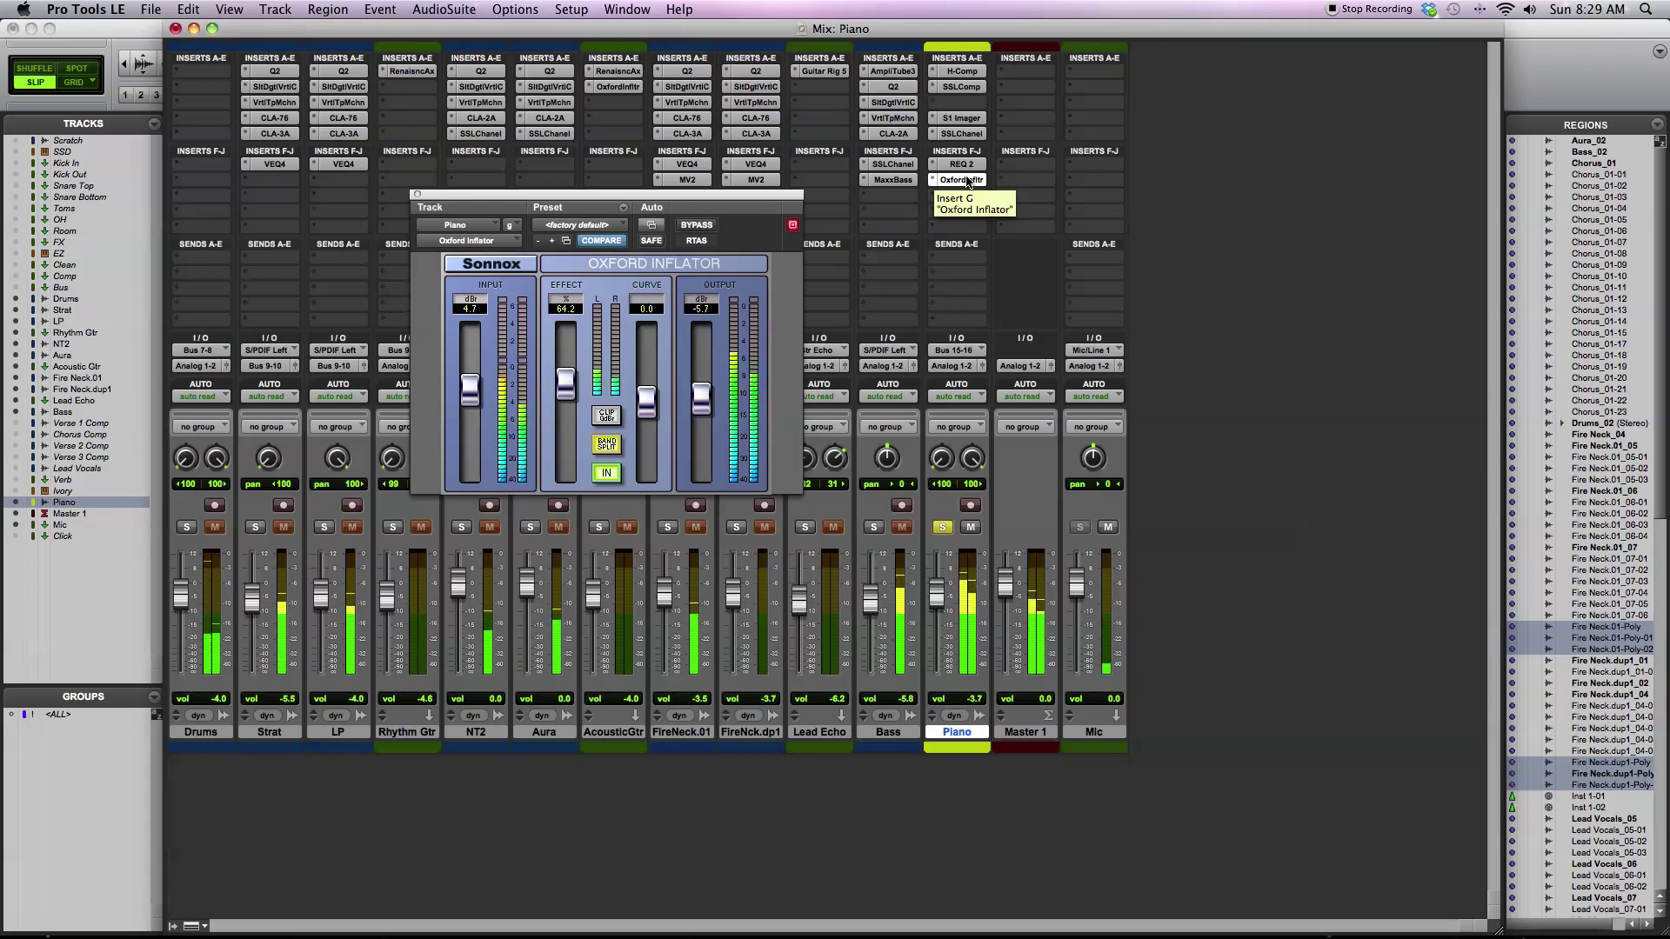
- Play the full mix with the piano unsoloed and fade it out with the Master 1 fader
{"action": "left_click", "coordinate": [942, 528]}
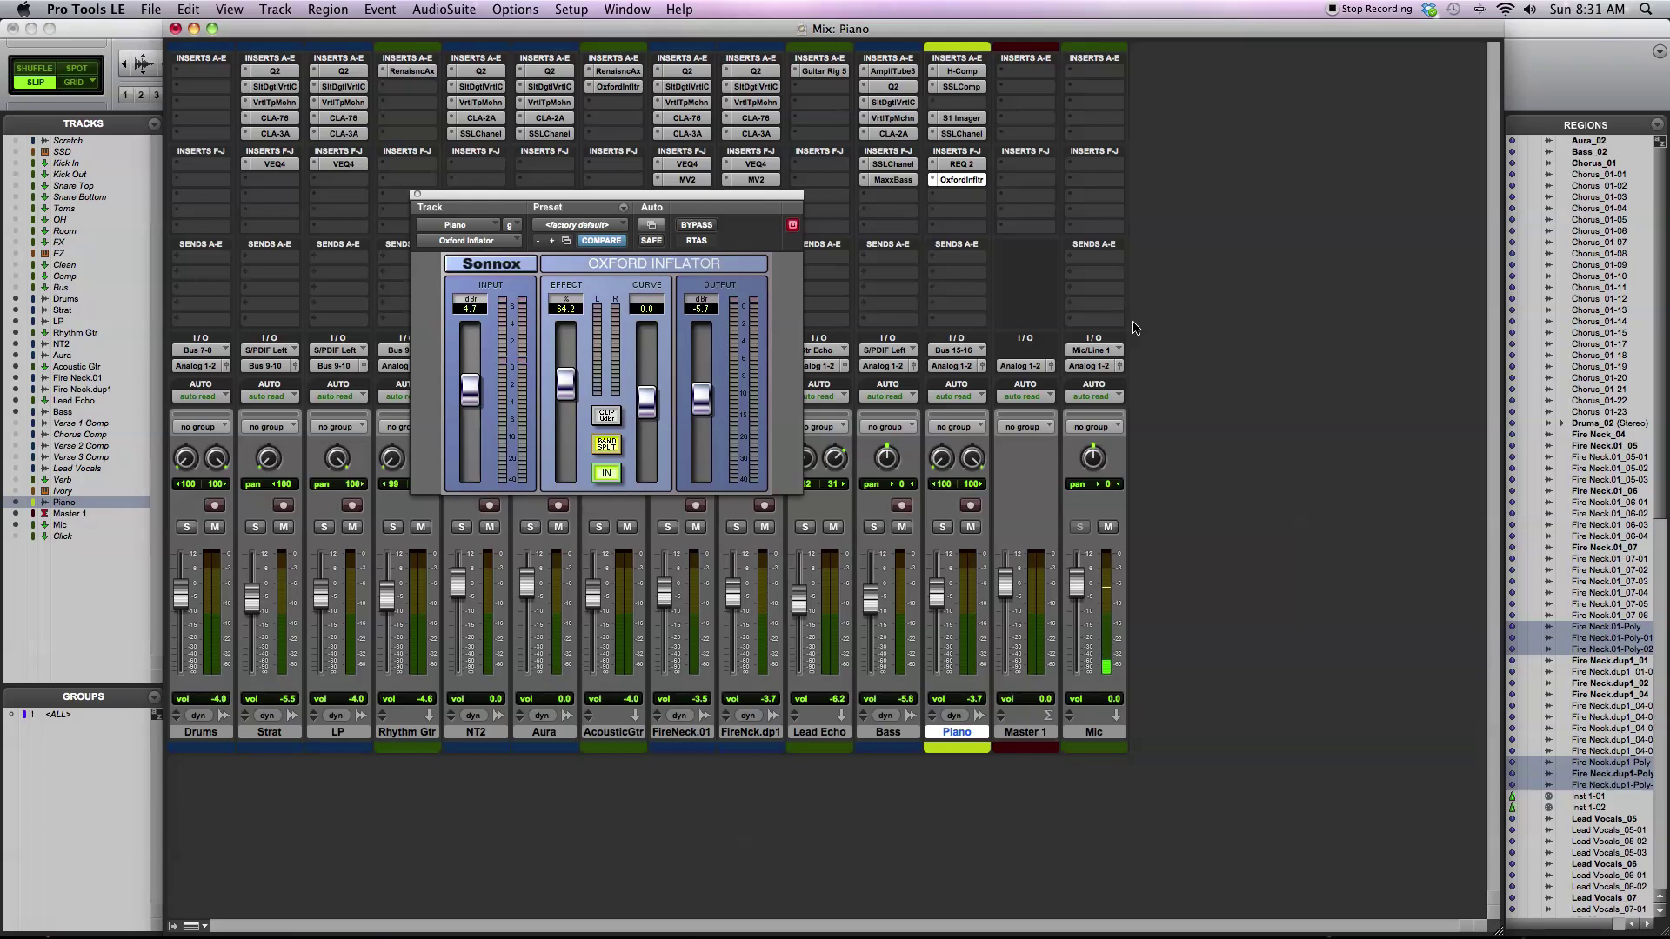
{"action": "key", "text": "space"}
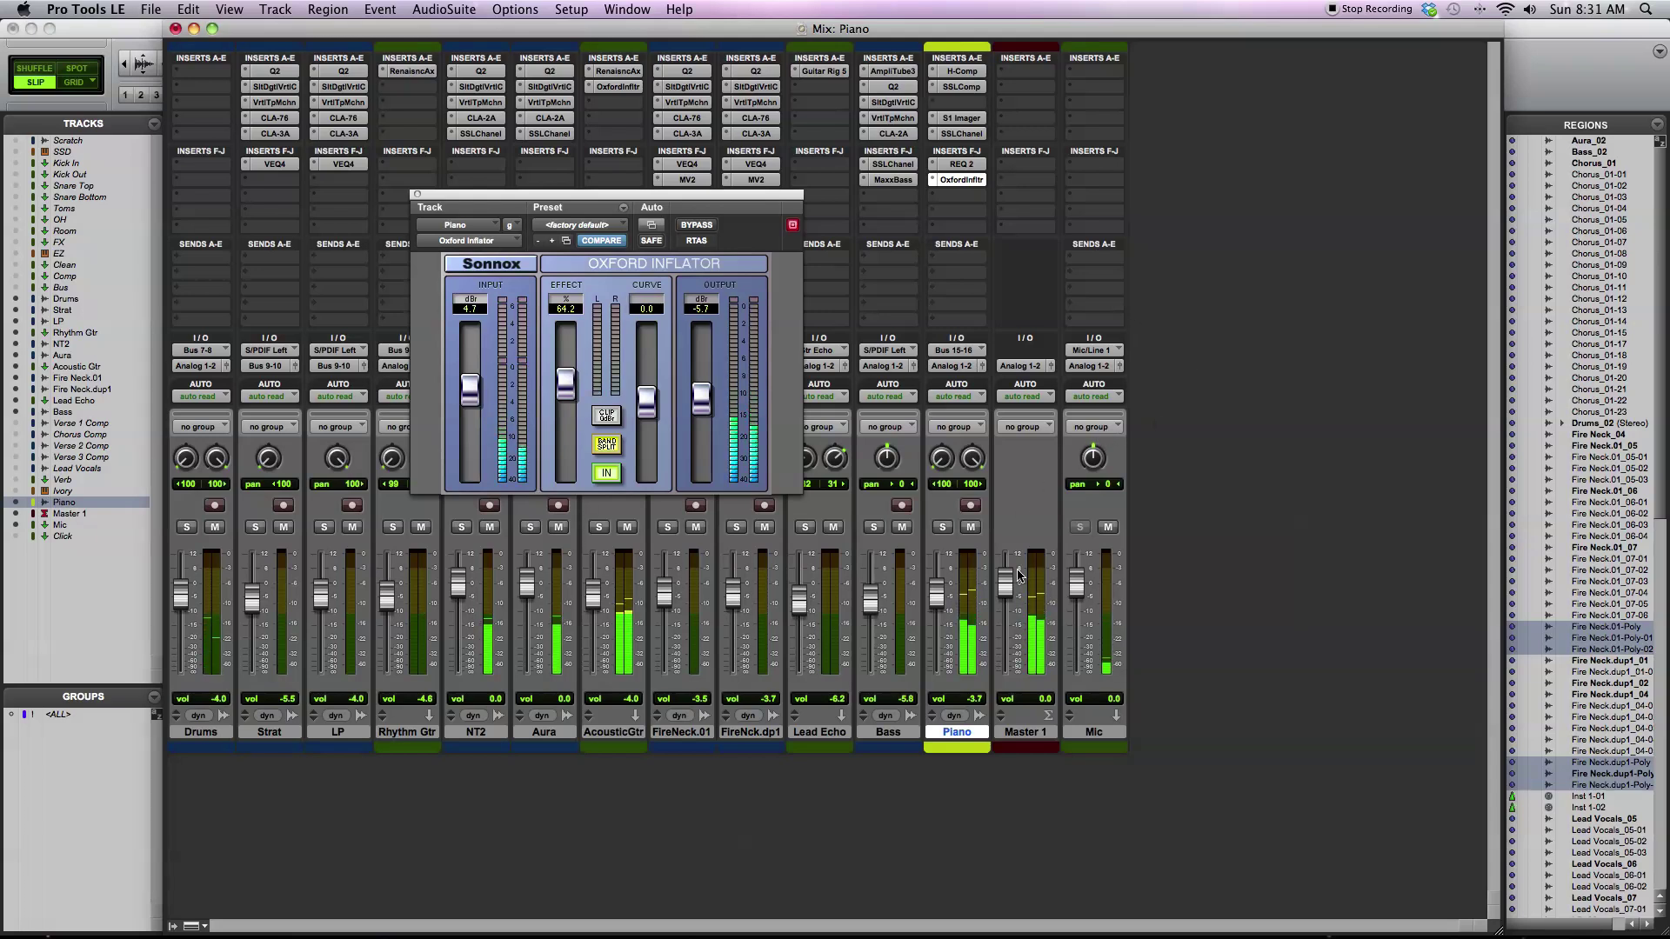
{"action": "left_click_drag", "start_coordinate": [1006, 581], "coordinate": [1003, 678]}
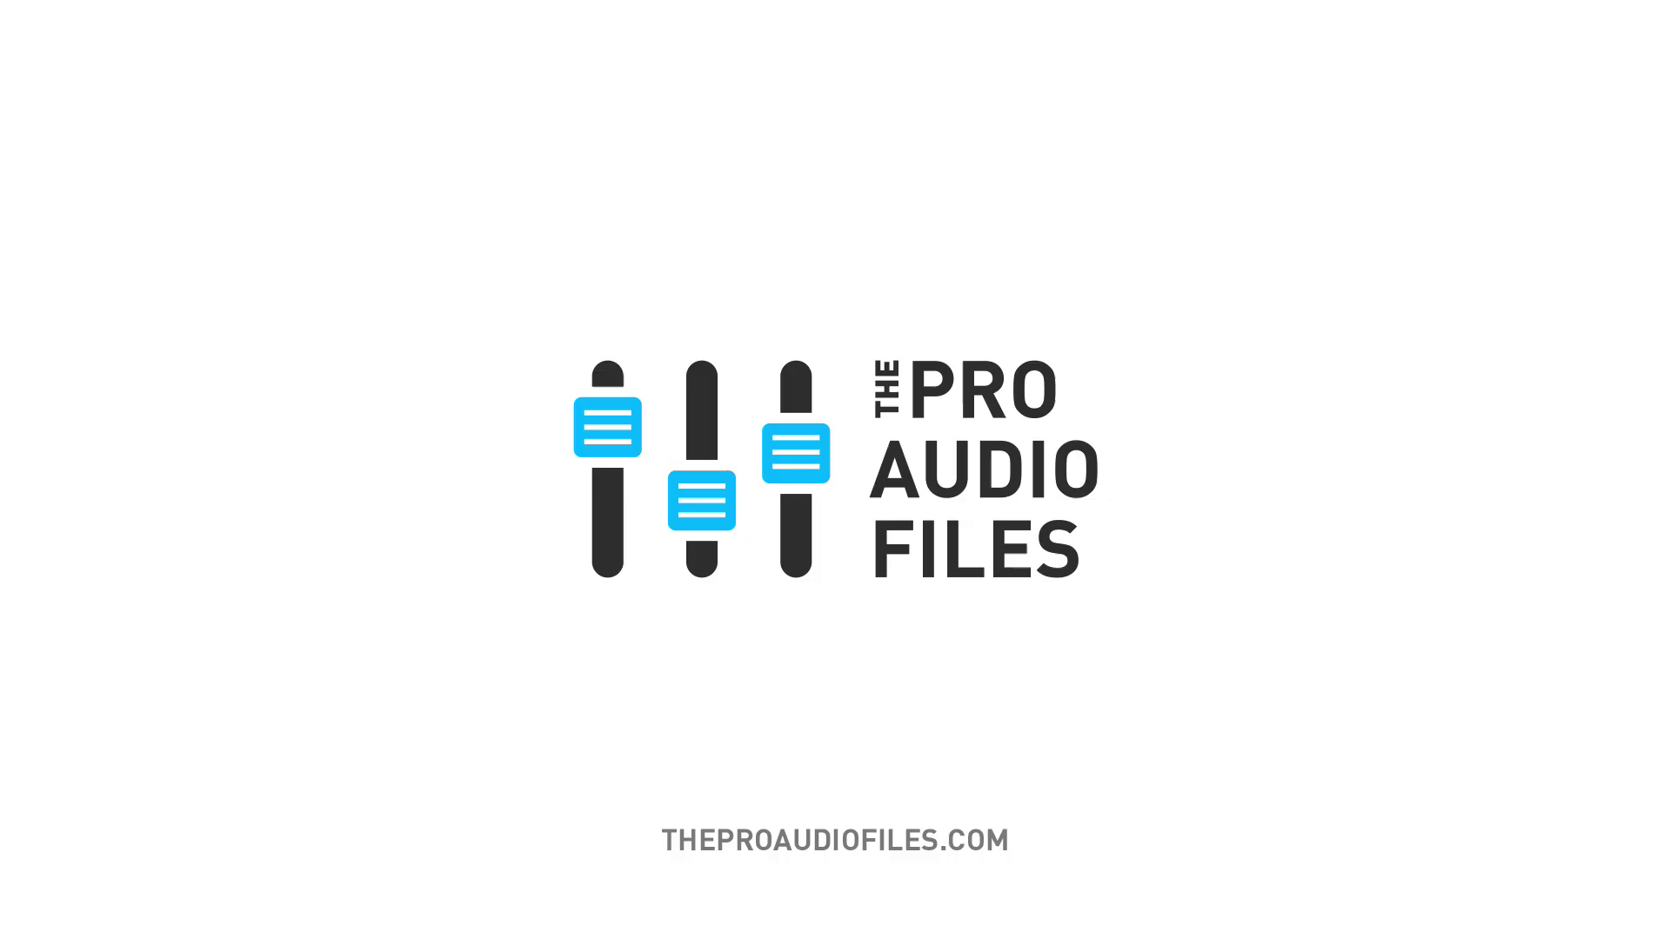